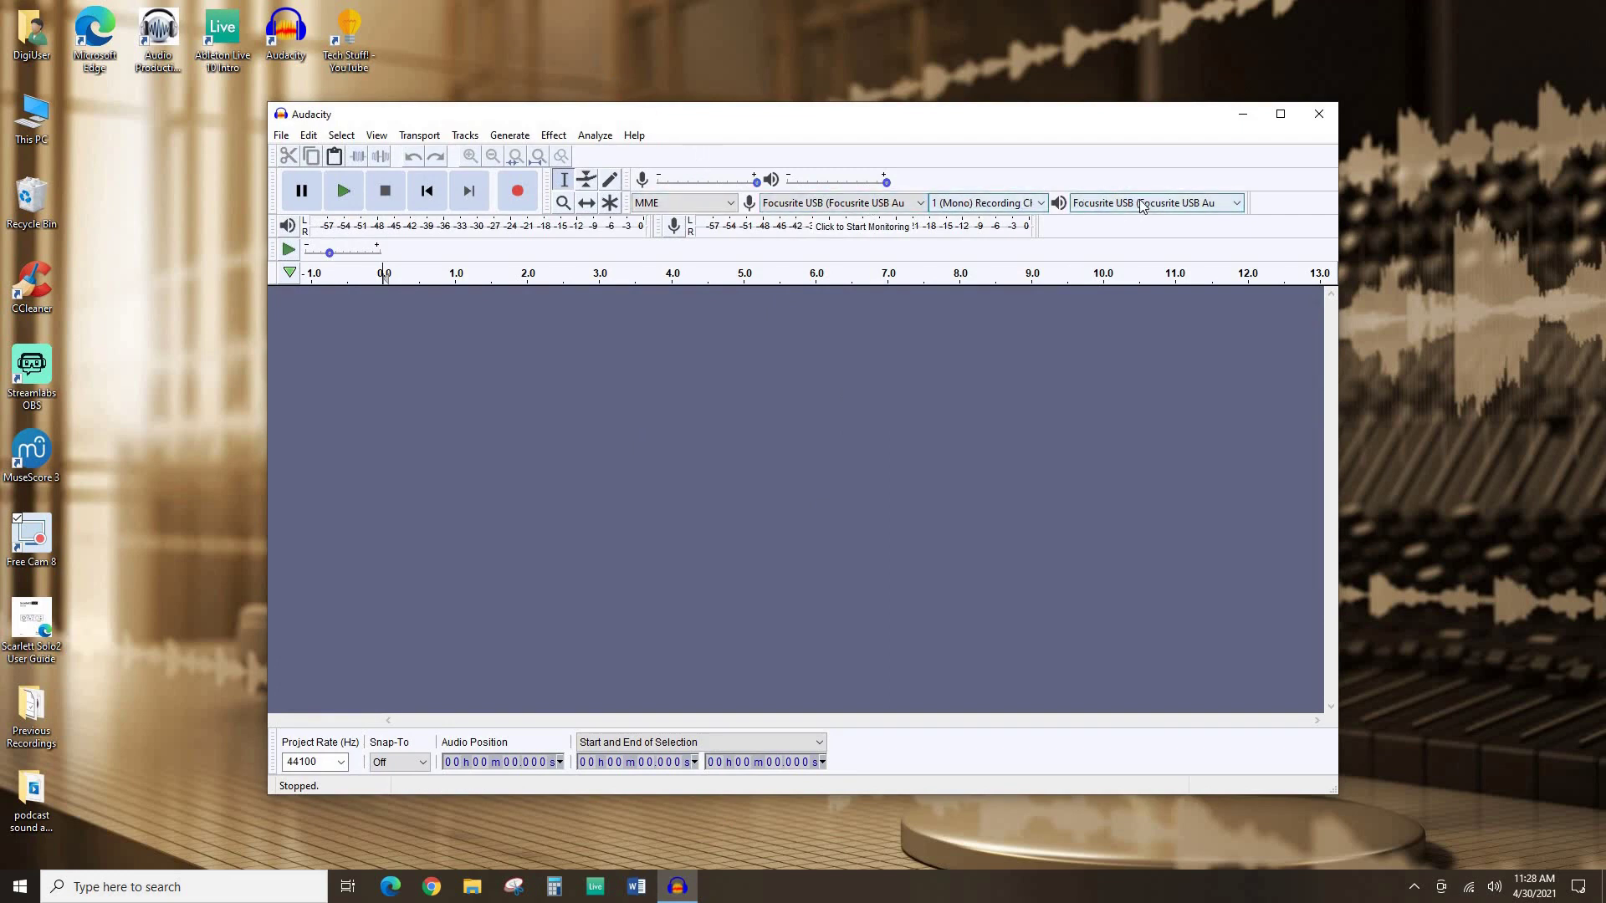
Step: Record a roughly nine-second voice take on a new mono track and play it back
click(517, 192)
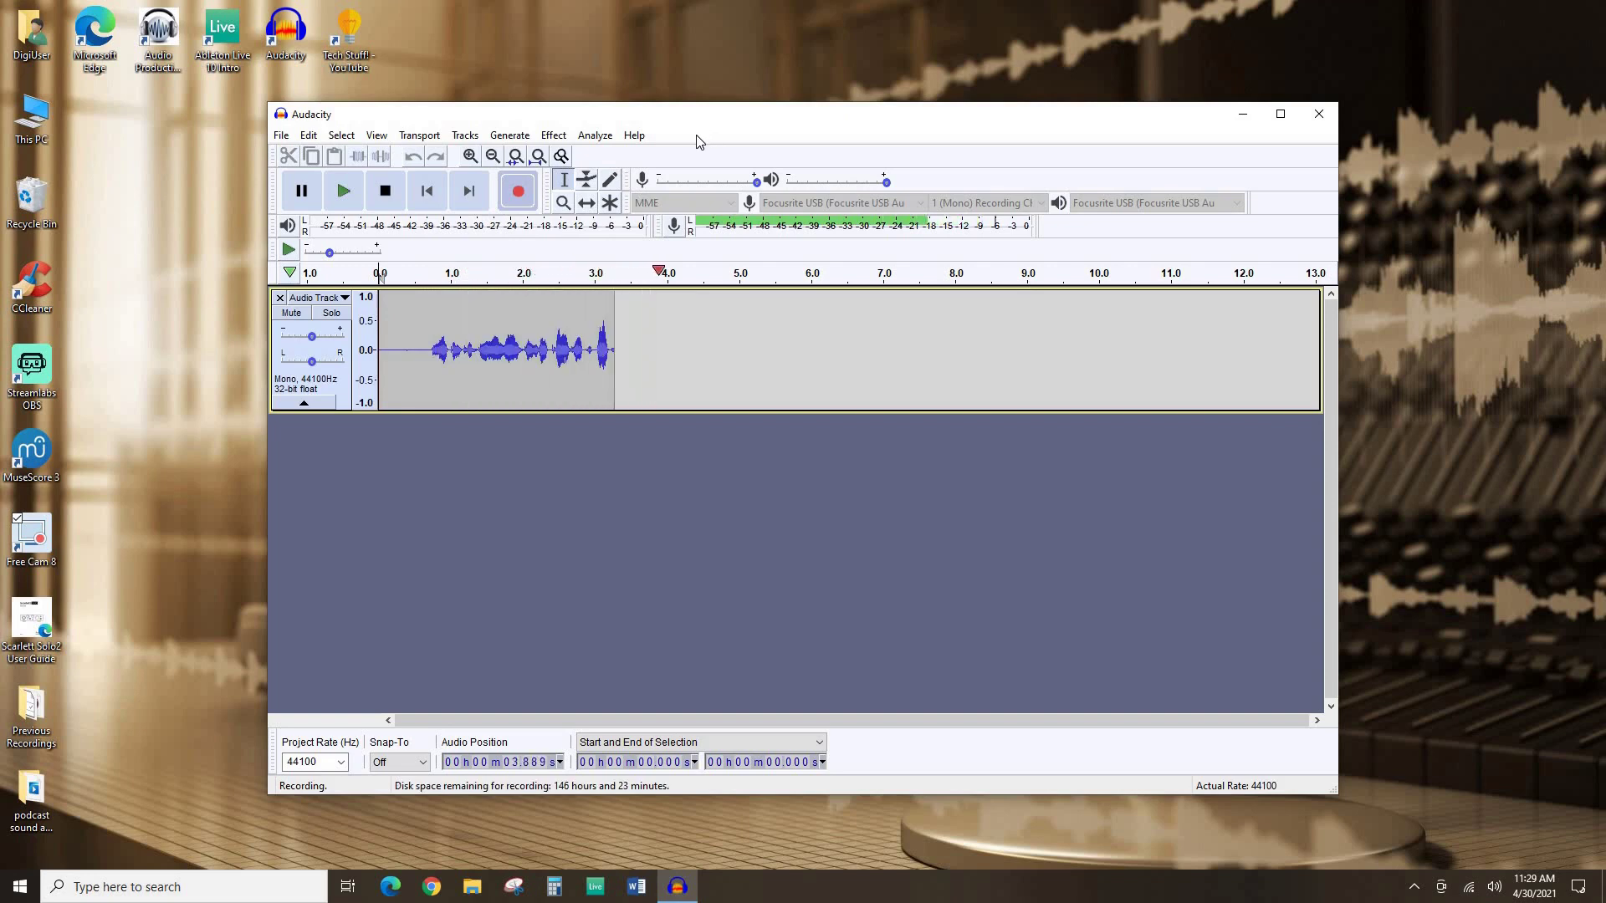
click(384, 191)
click(343, 193)
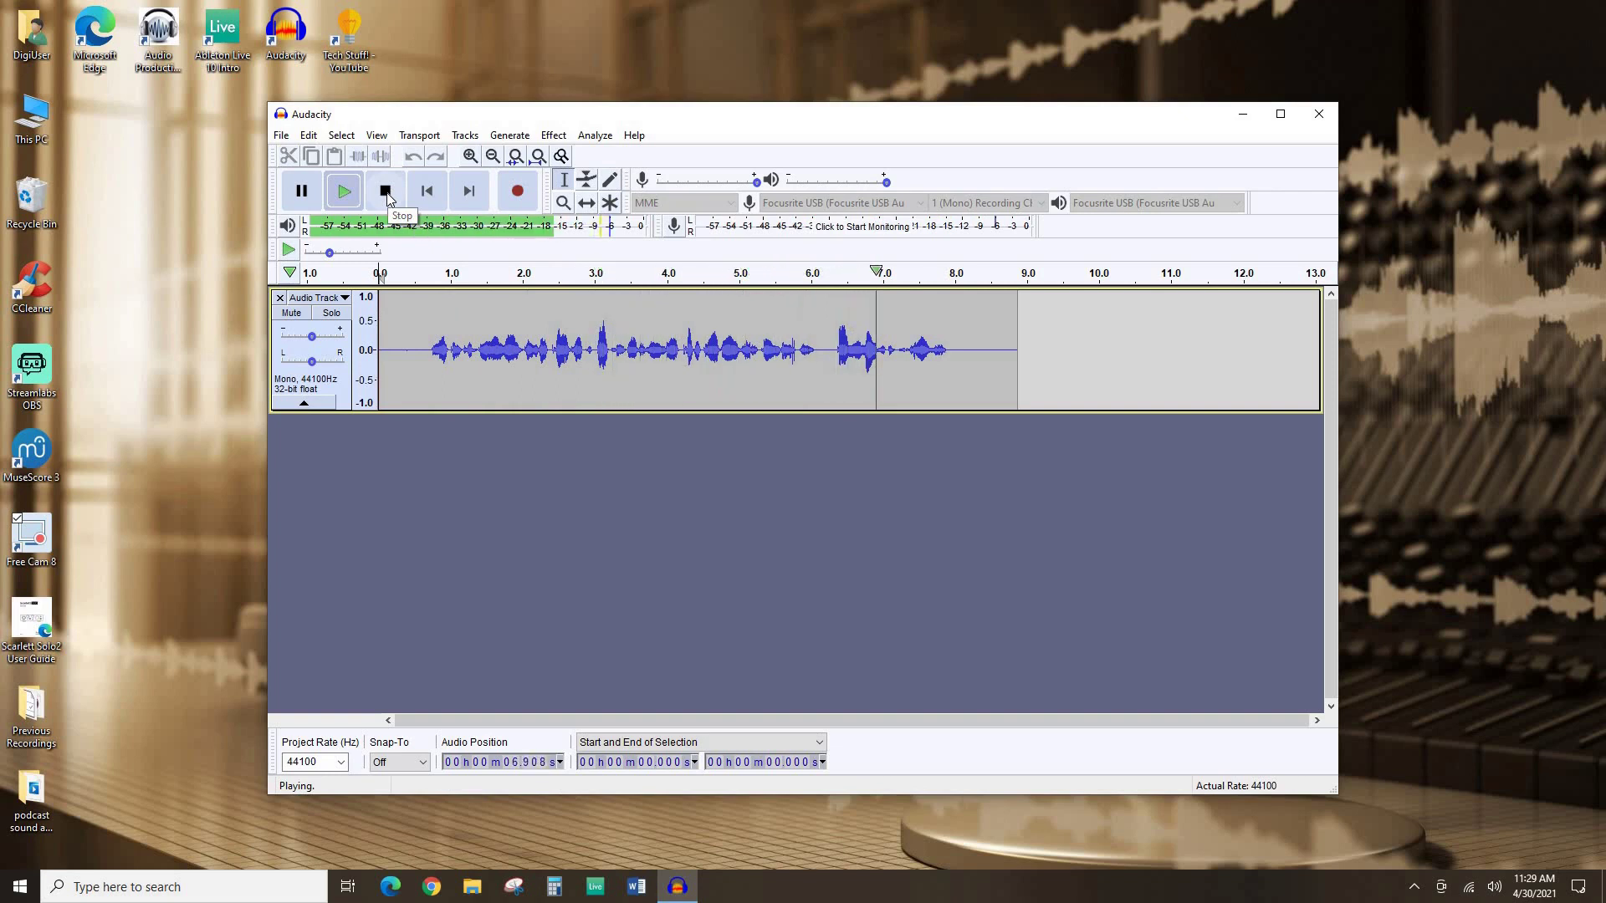
click(386, 193)
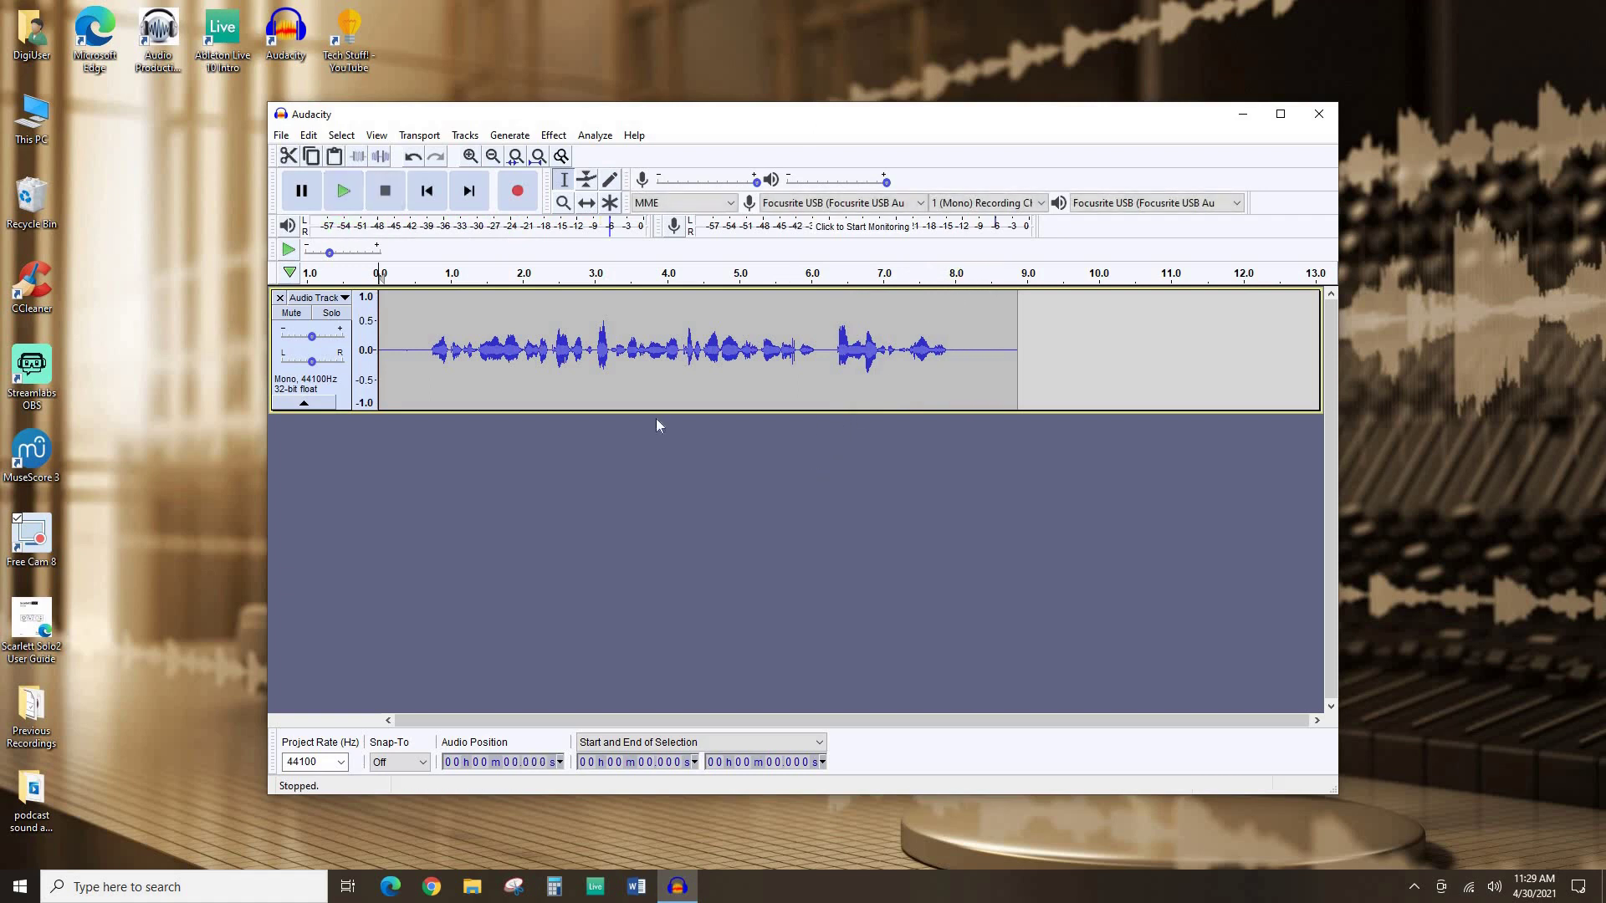
Step: Open a Chrome window and load freemusicarchive.org
click(432, 888)
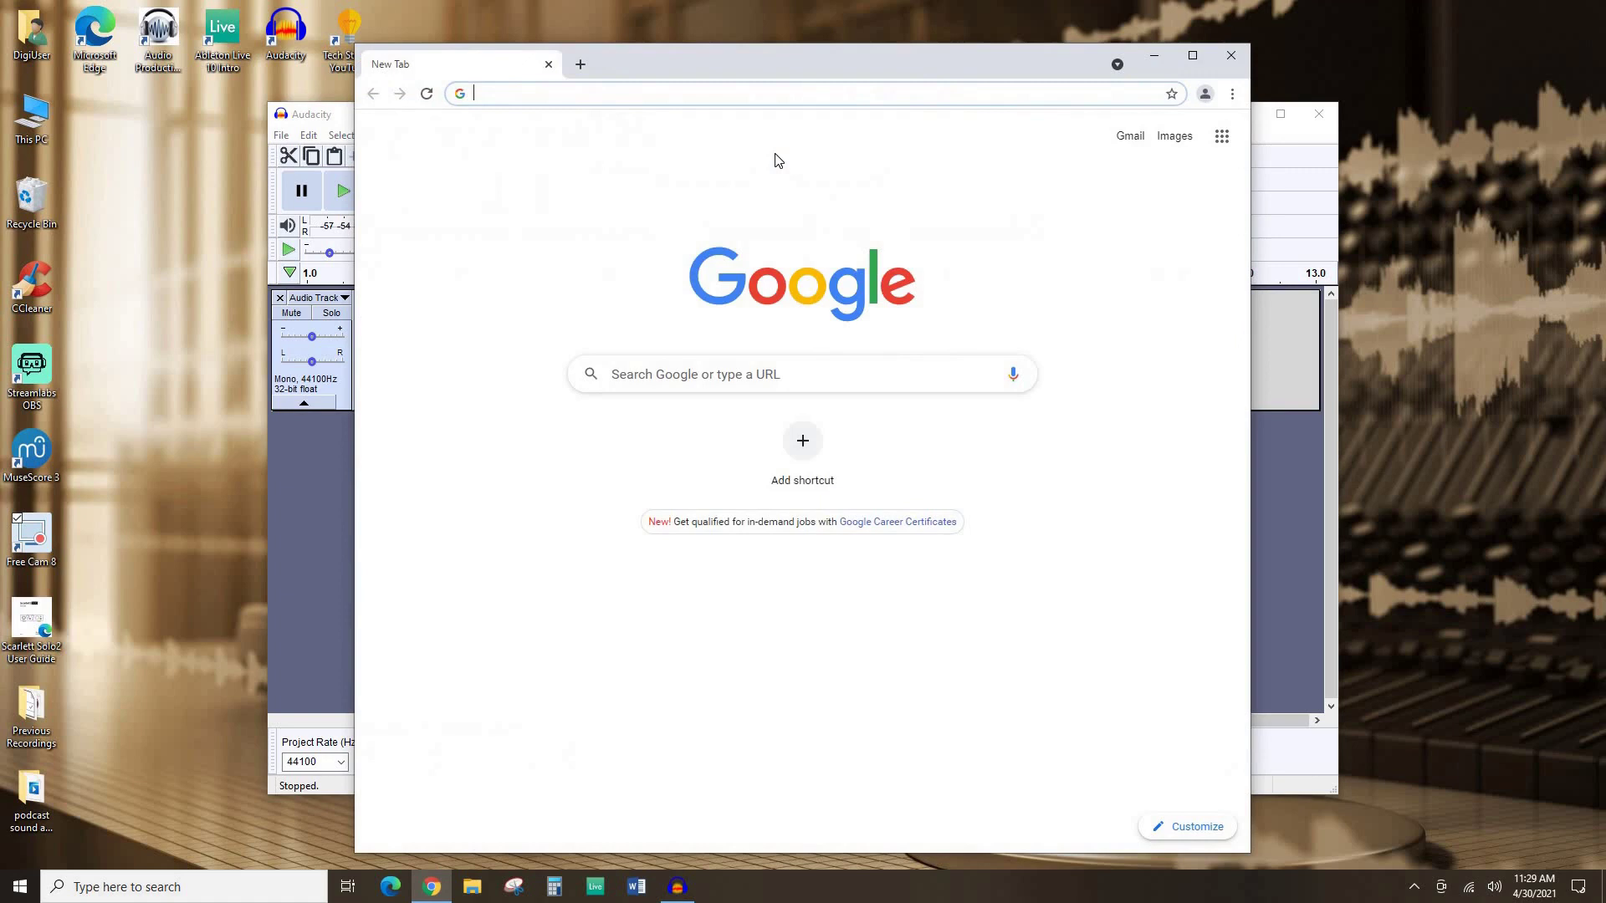
text(fre)
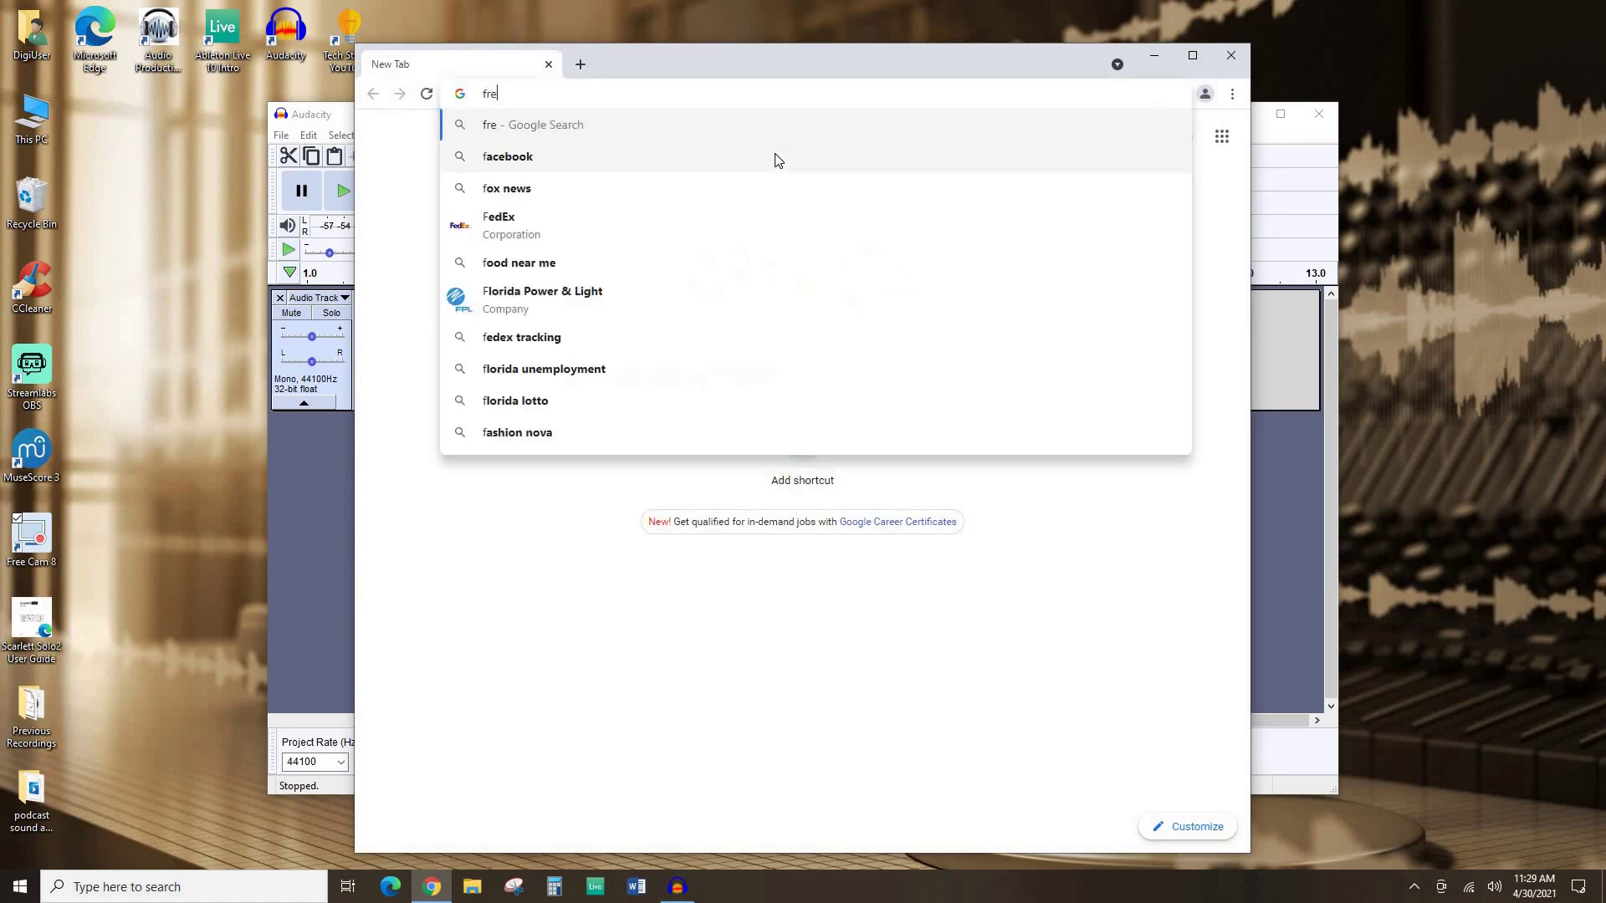
text(emusicarchive)
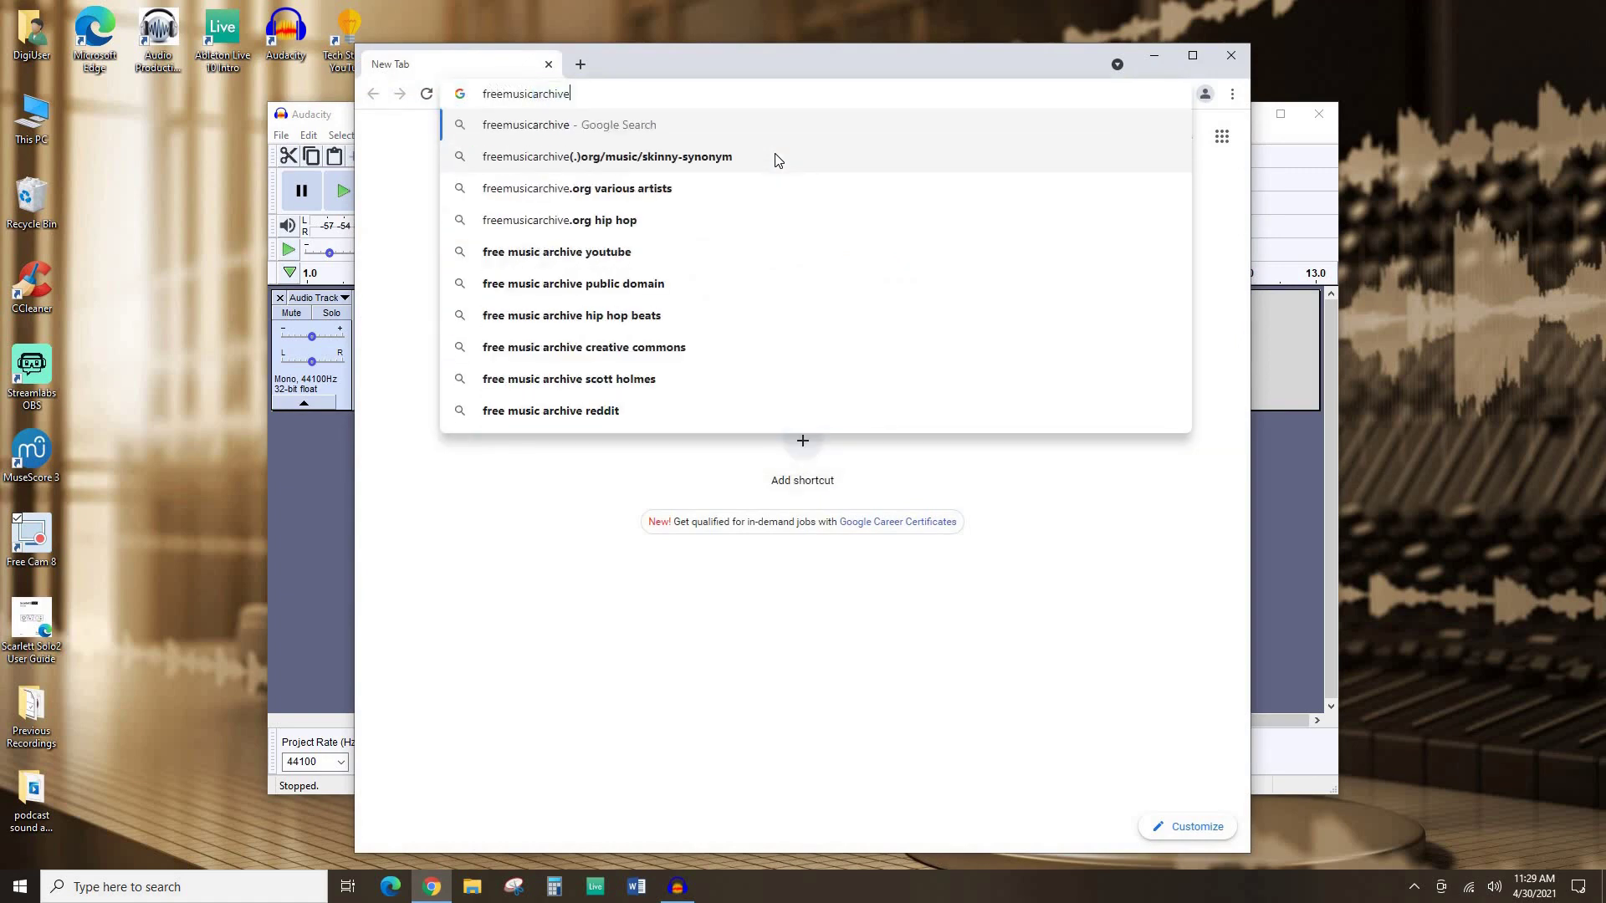
text(.org)
key(Return)
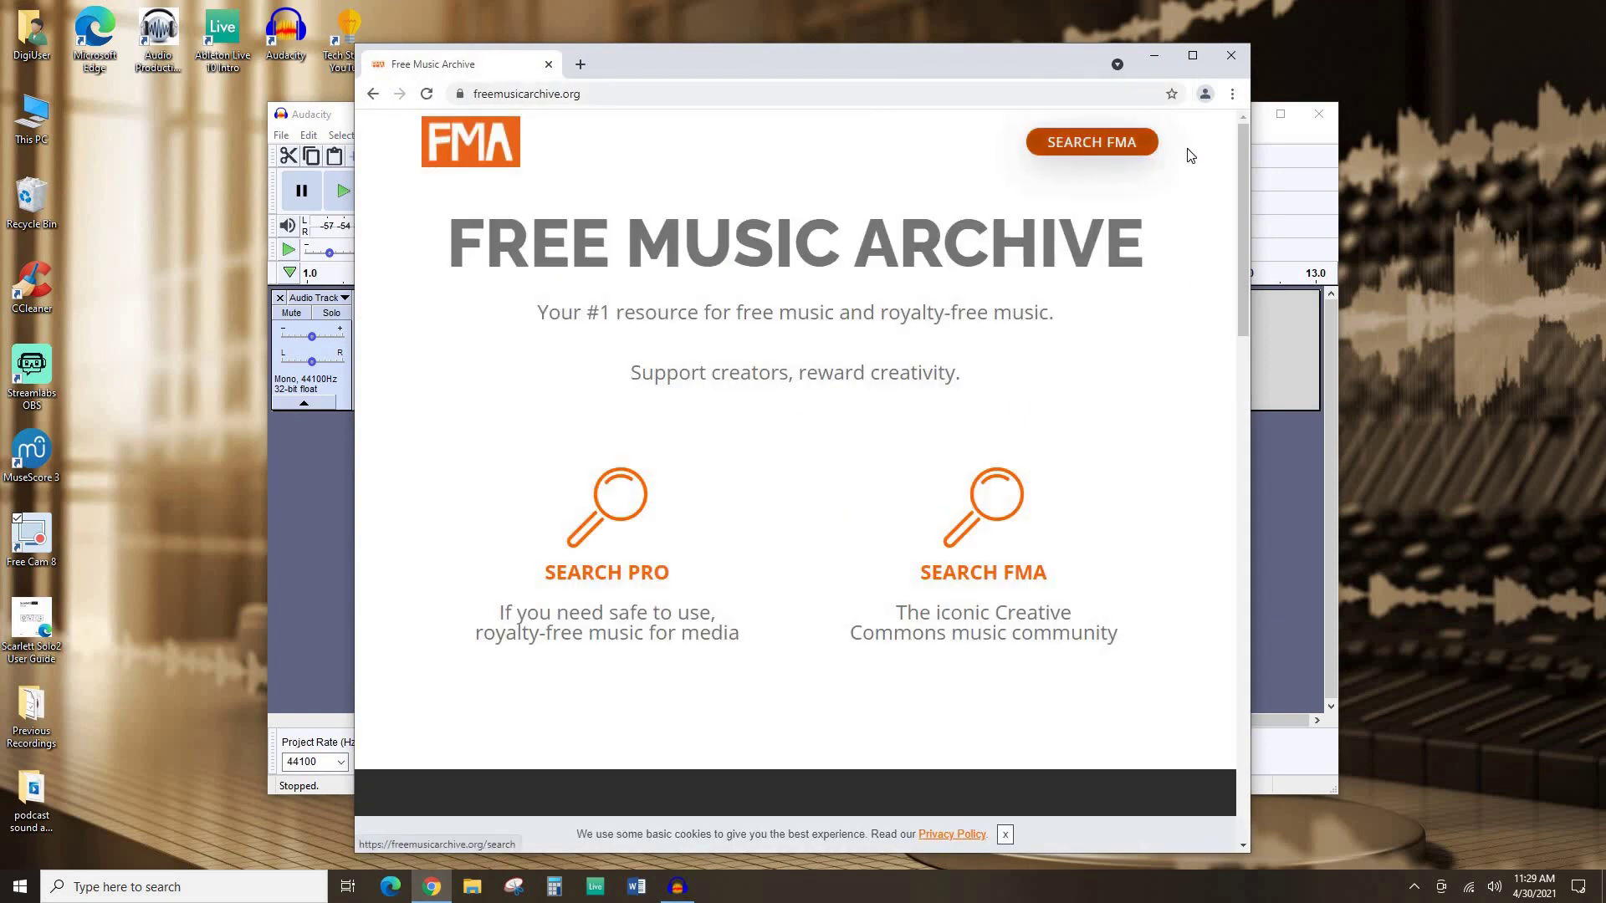
Step: Open the FMA track search and leave the License filter without Commercial Use applied
click(1098, 147)
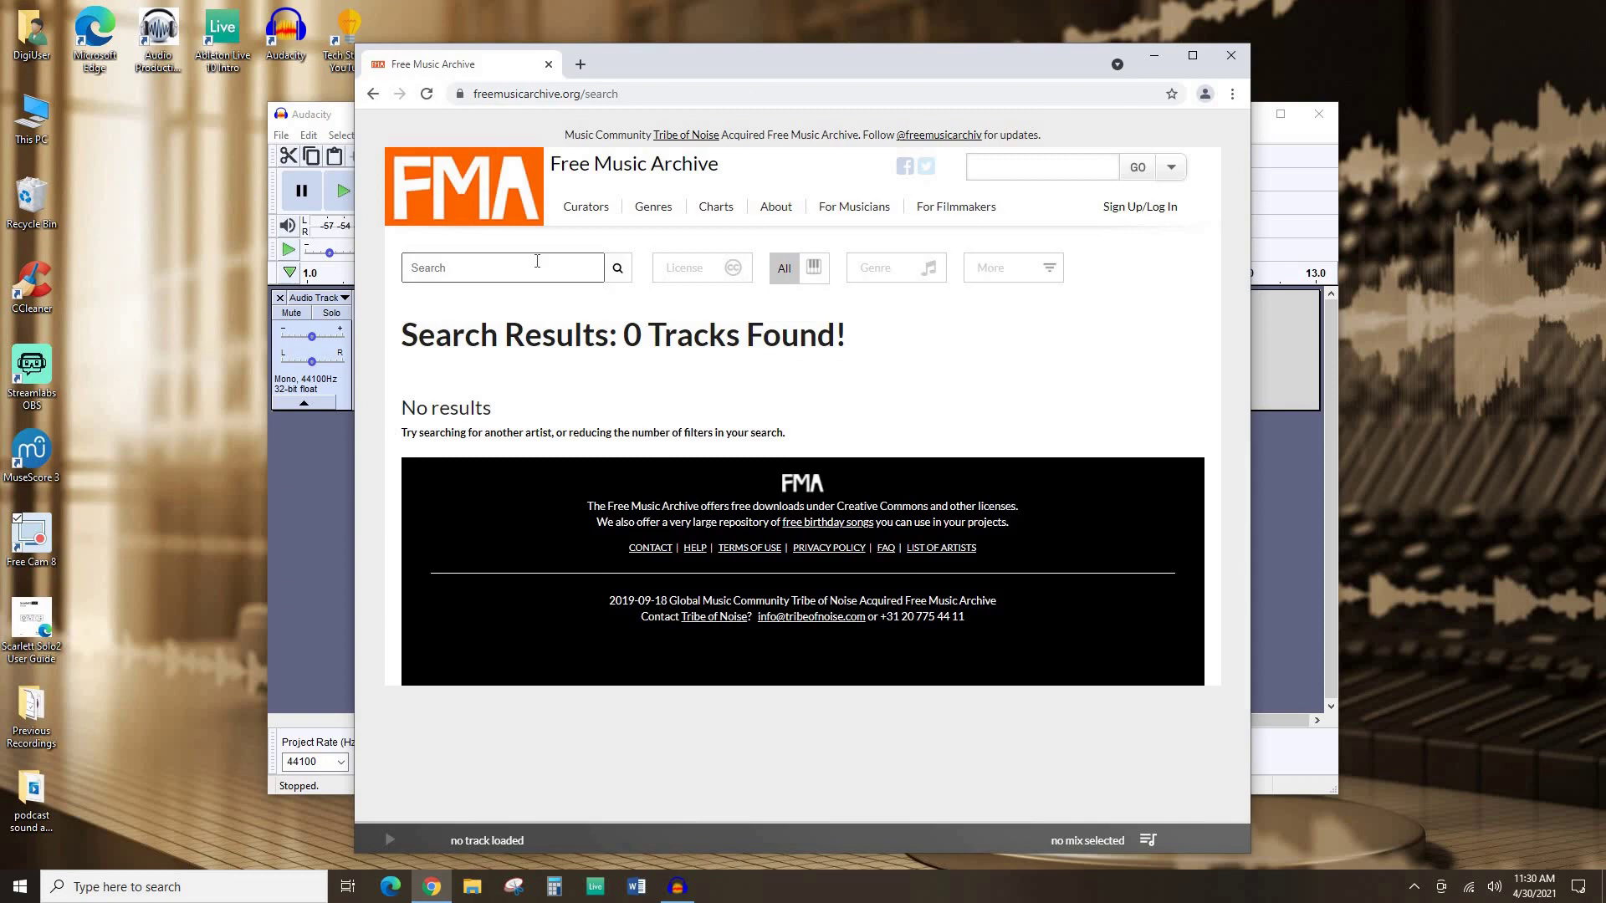
click(682, 272)
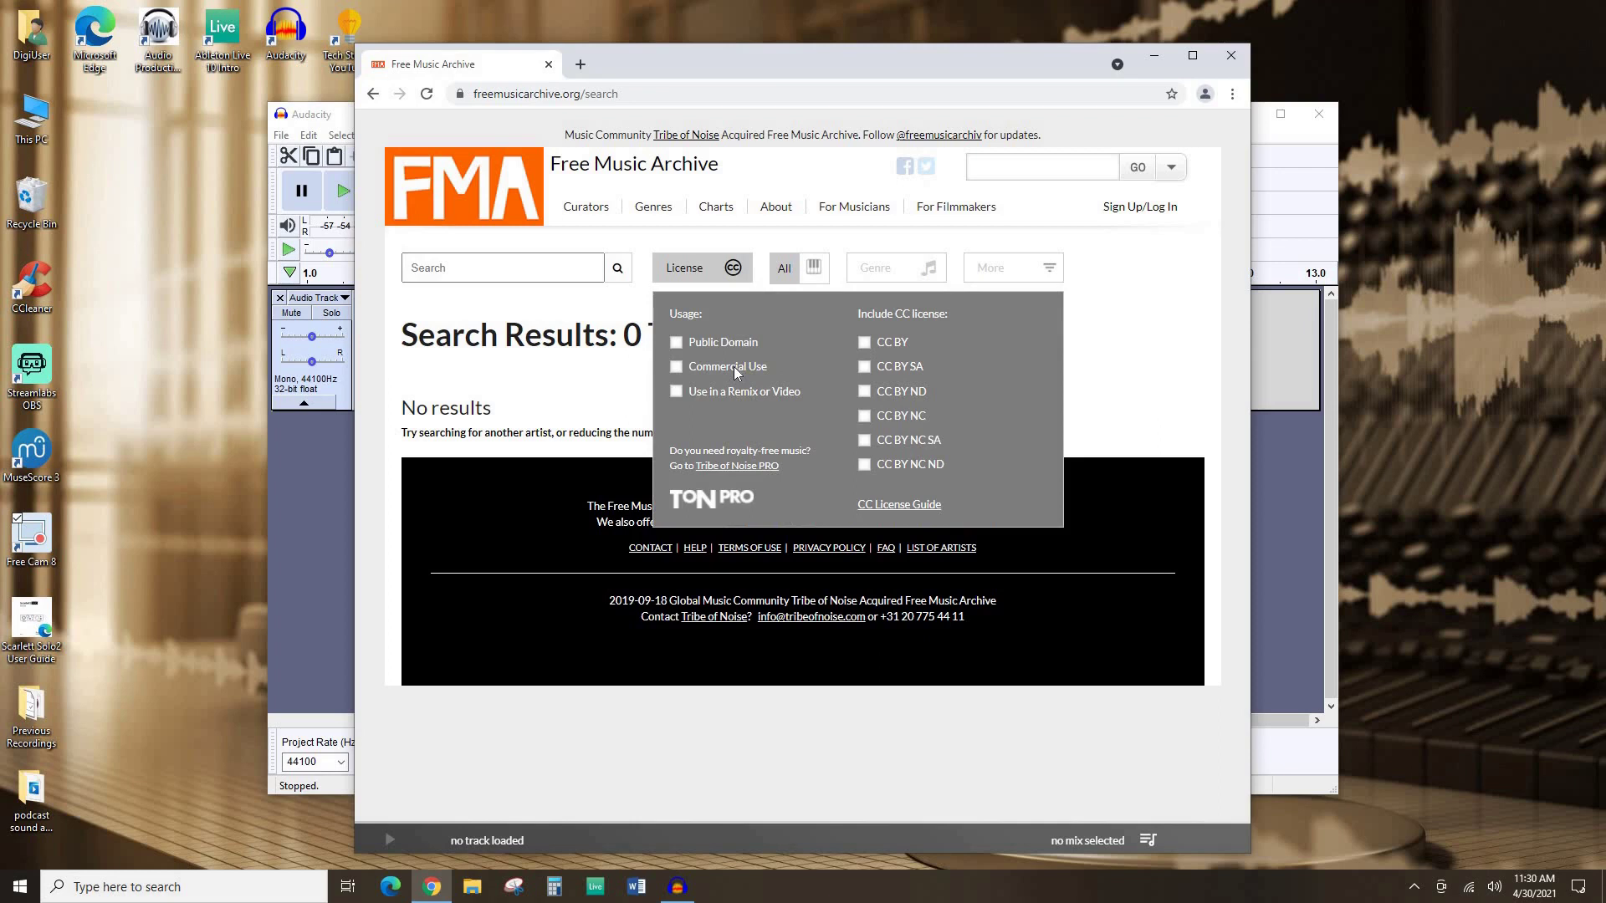
click(677, 367)
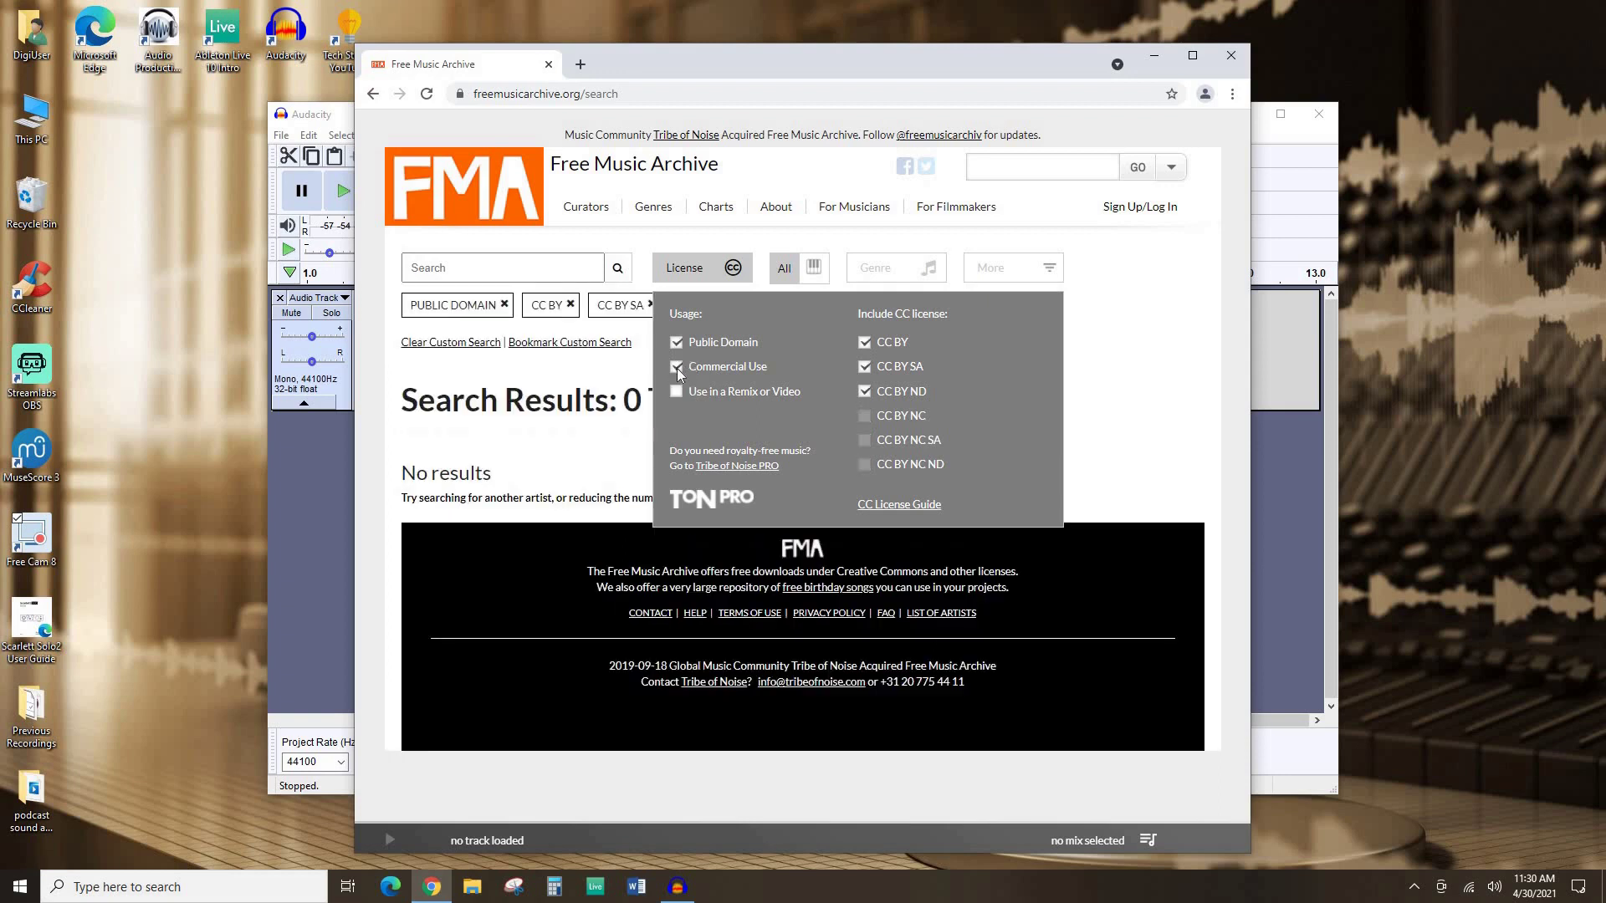
click(687, 338)
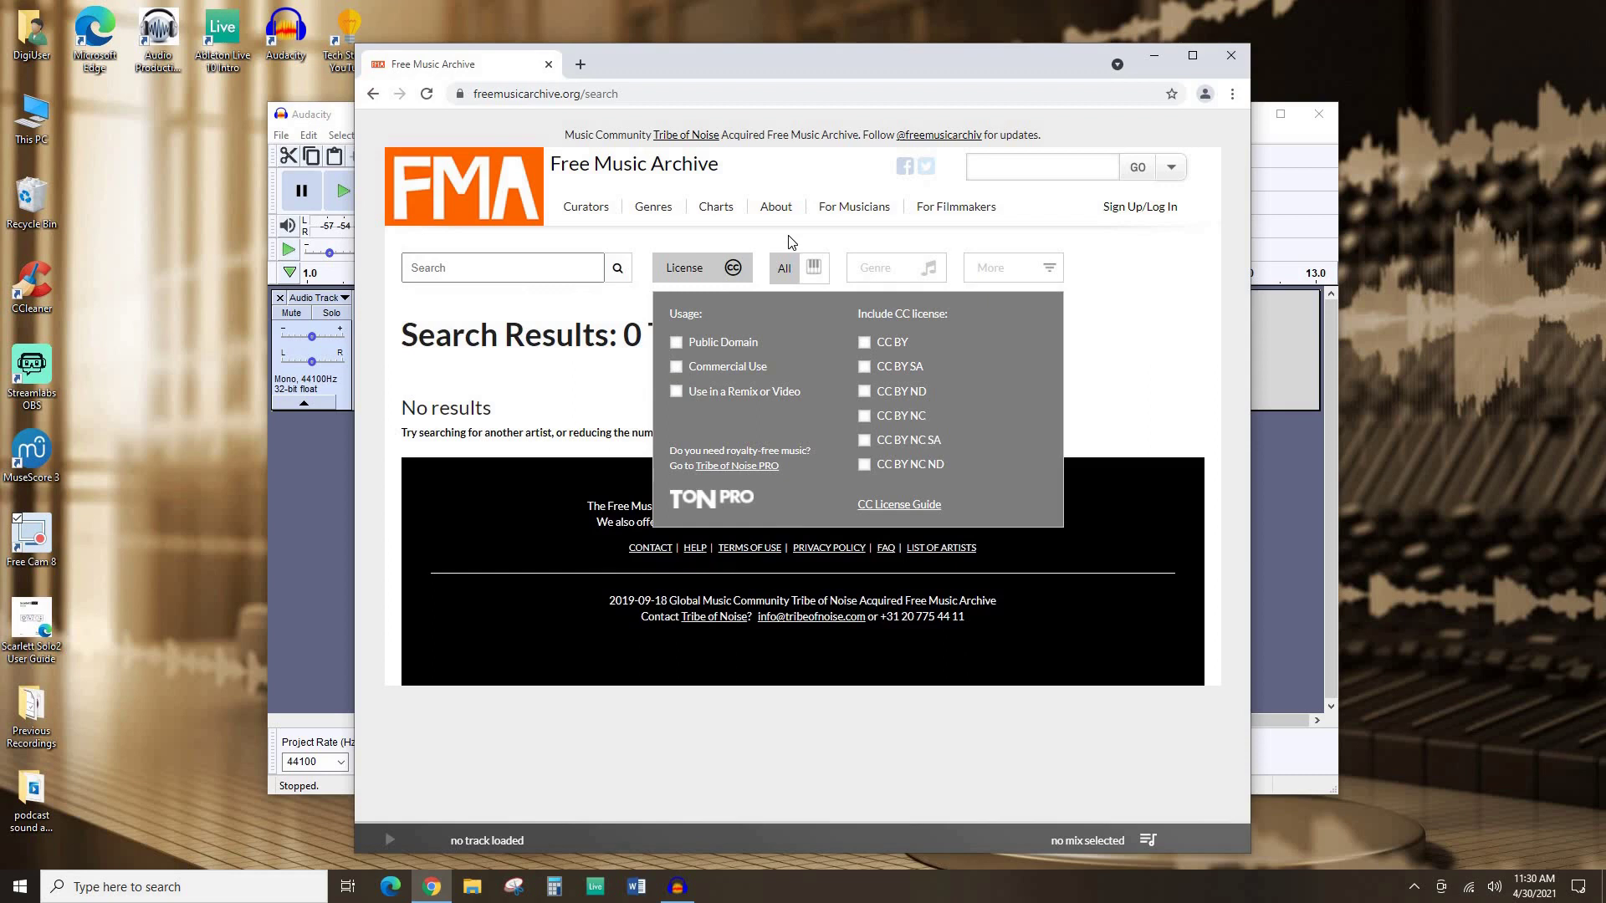
click(512, 268)
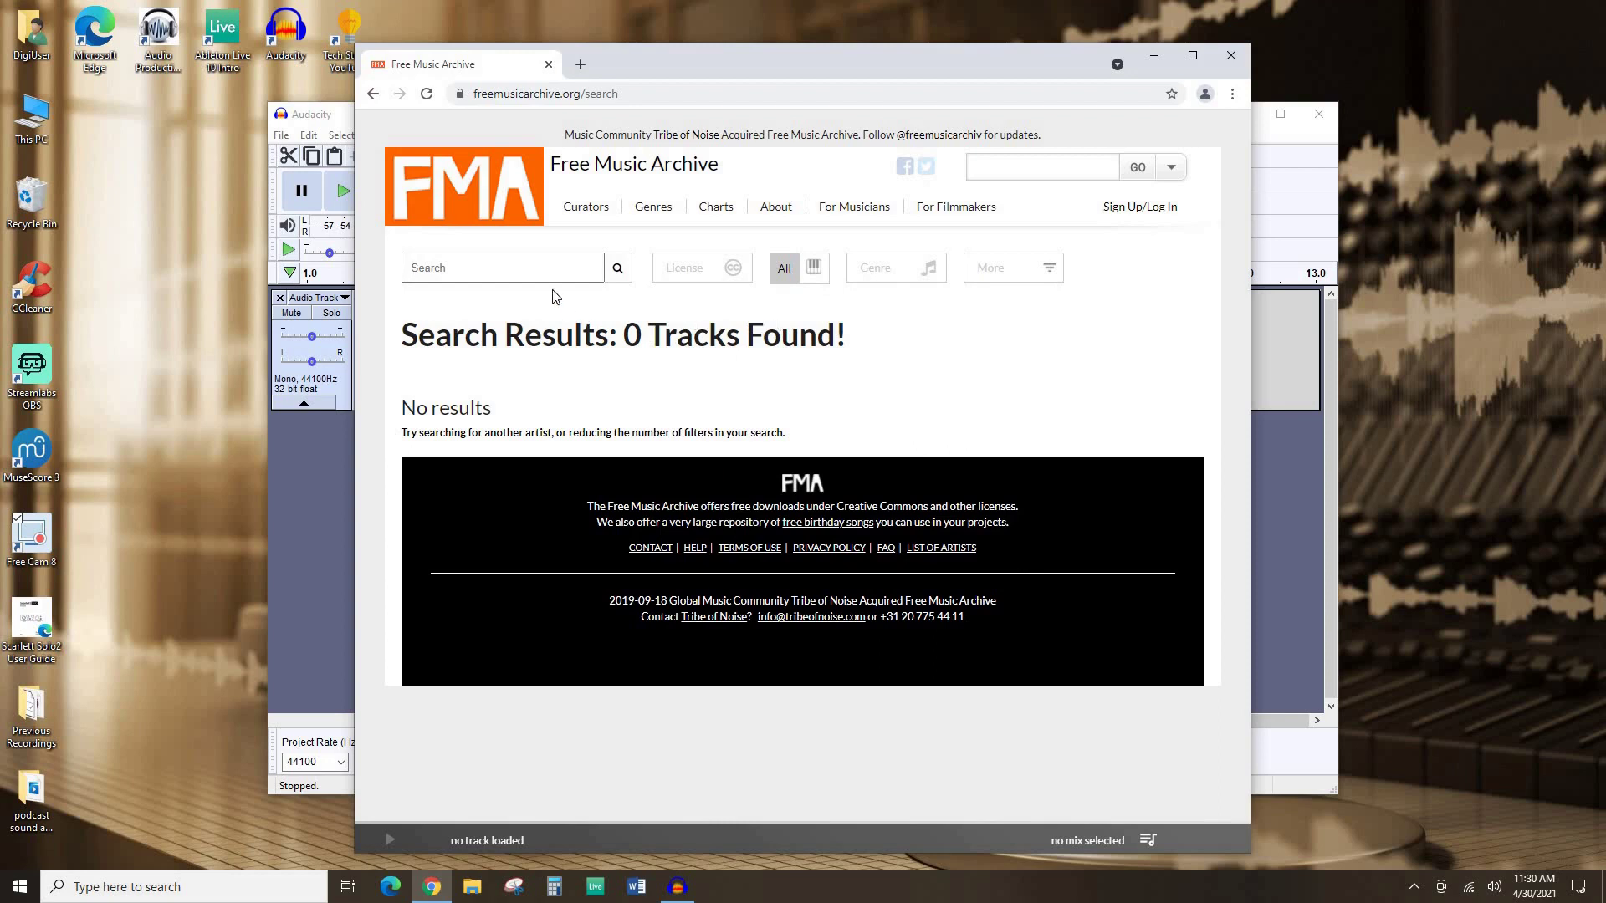
Step: Search Free Music Archive for 'ketsa'
click(539, 267)
text(ketsa)
key(Return)
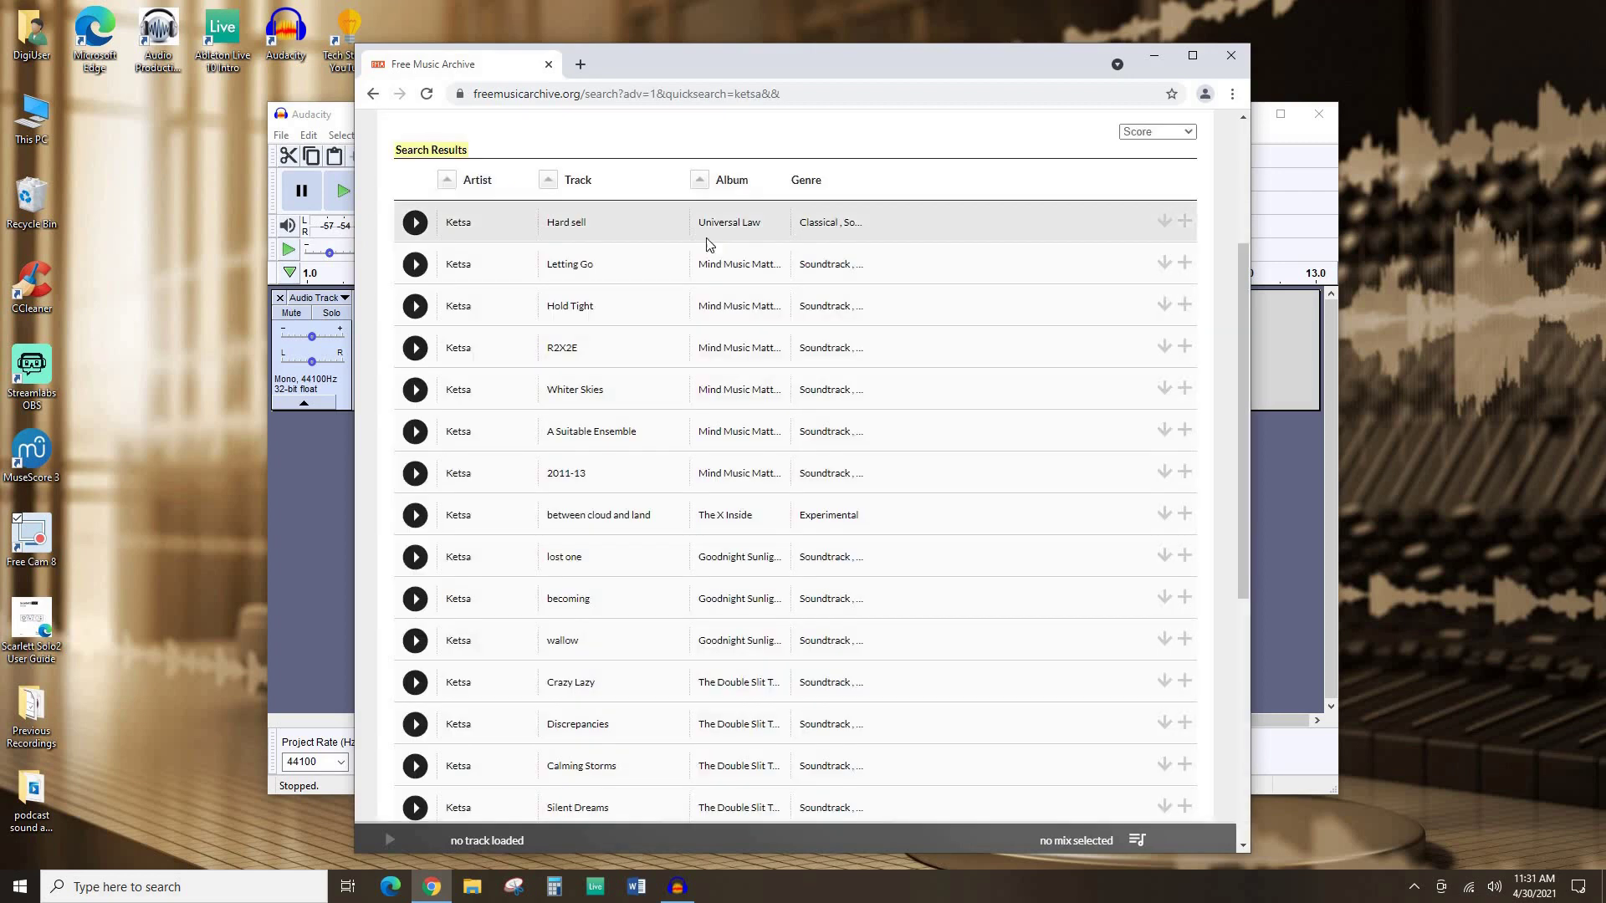
Step: Preview 'Start of something beautiful' and open its song page
scroll(663, 244, down, 5)
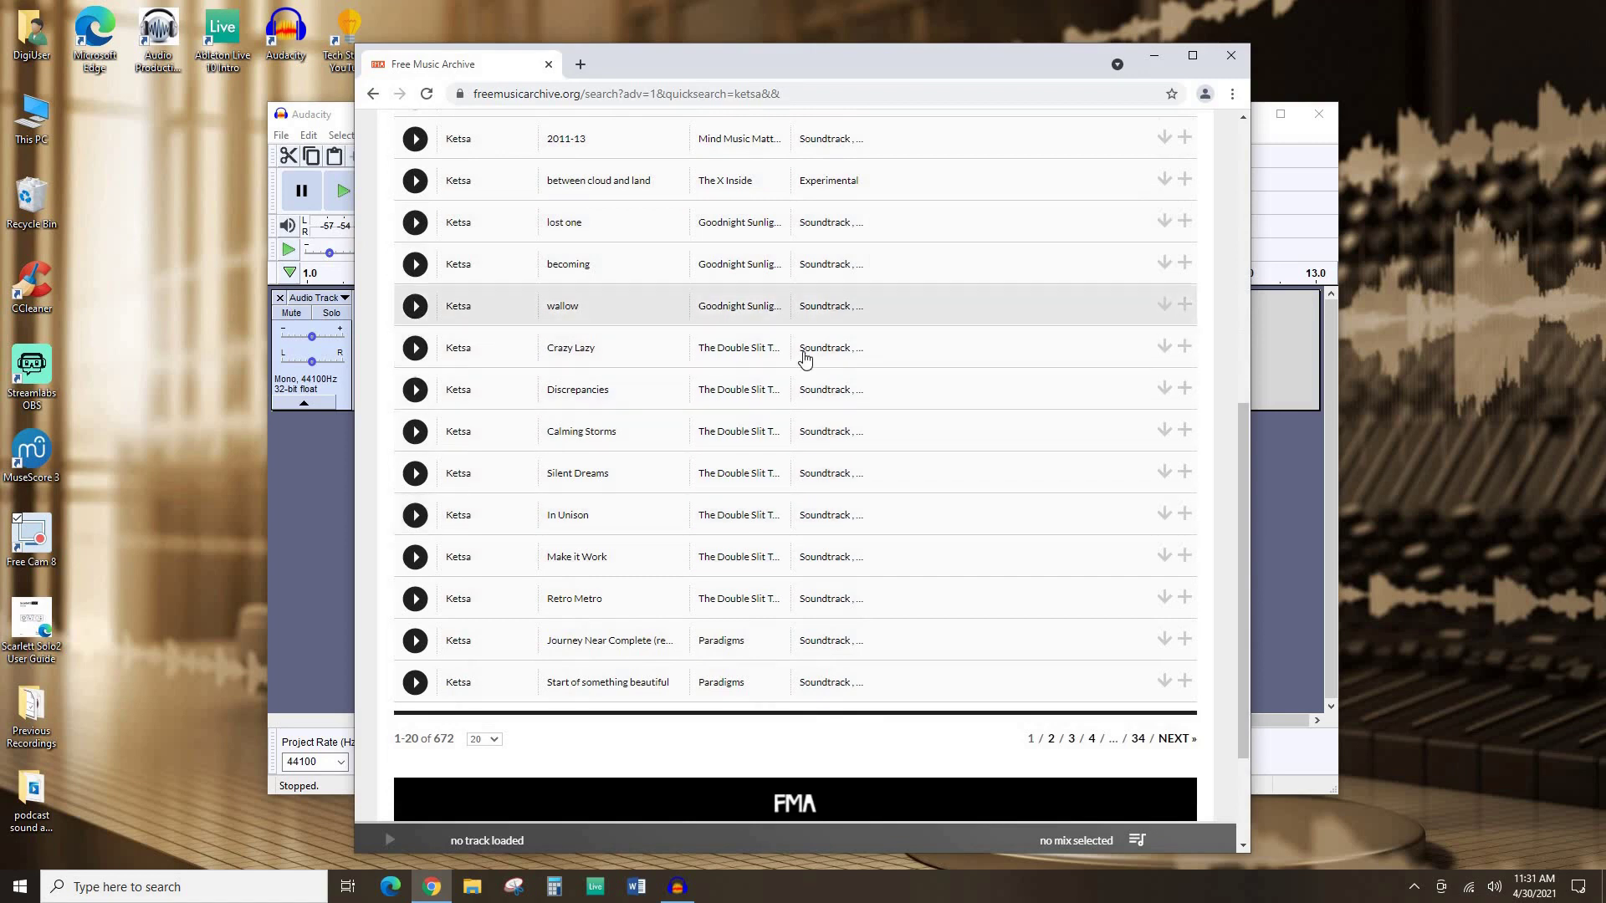
scroll(545, 512, down, 2)
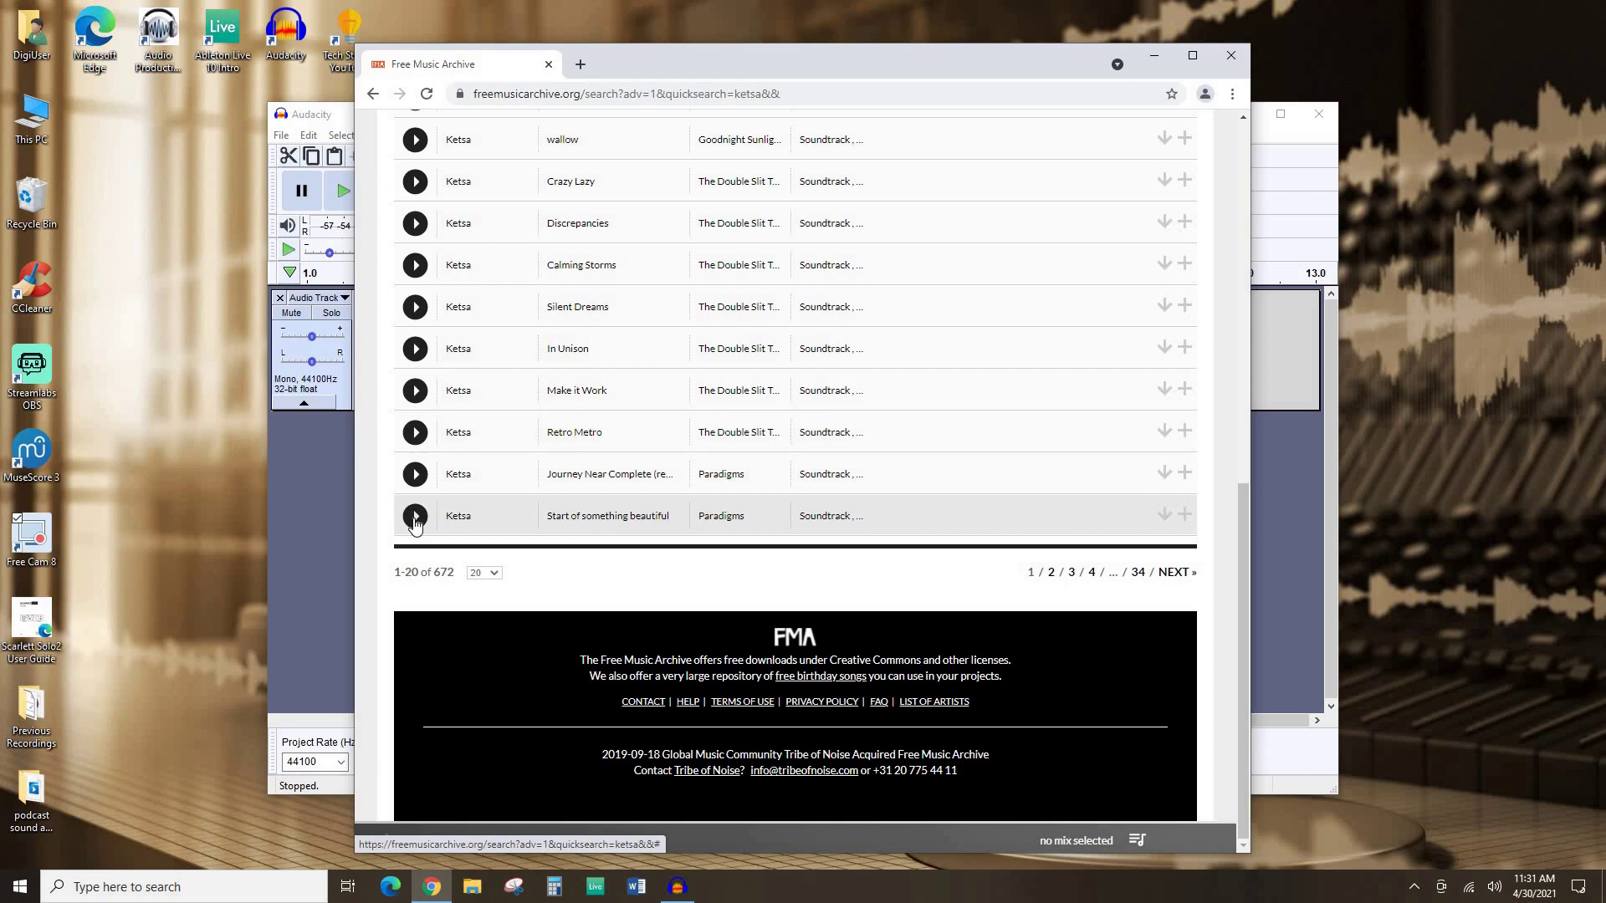
click(415, 516)
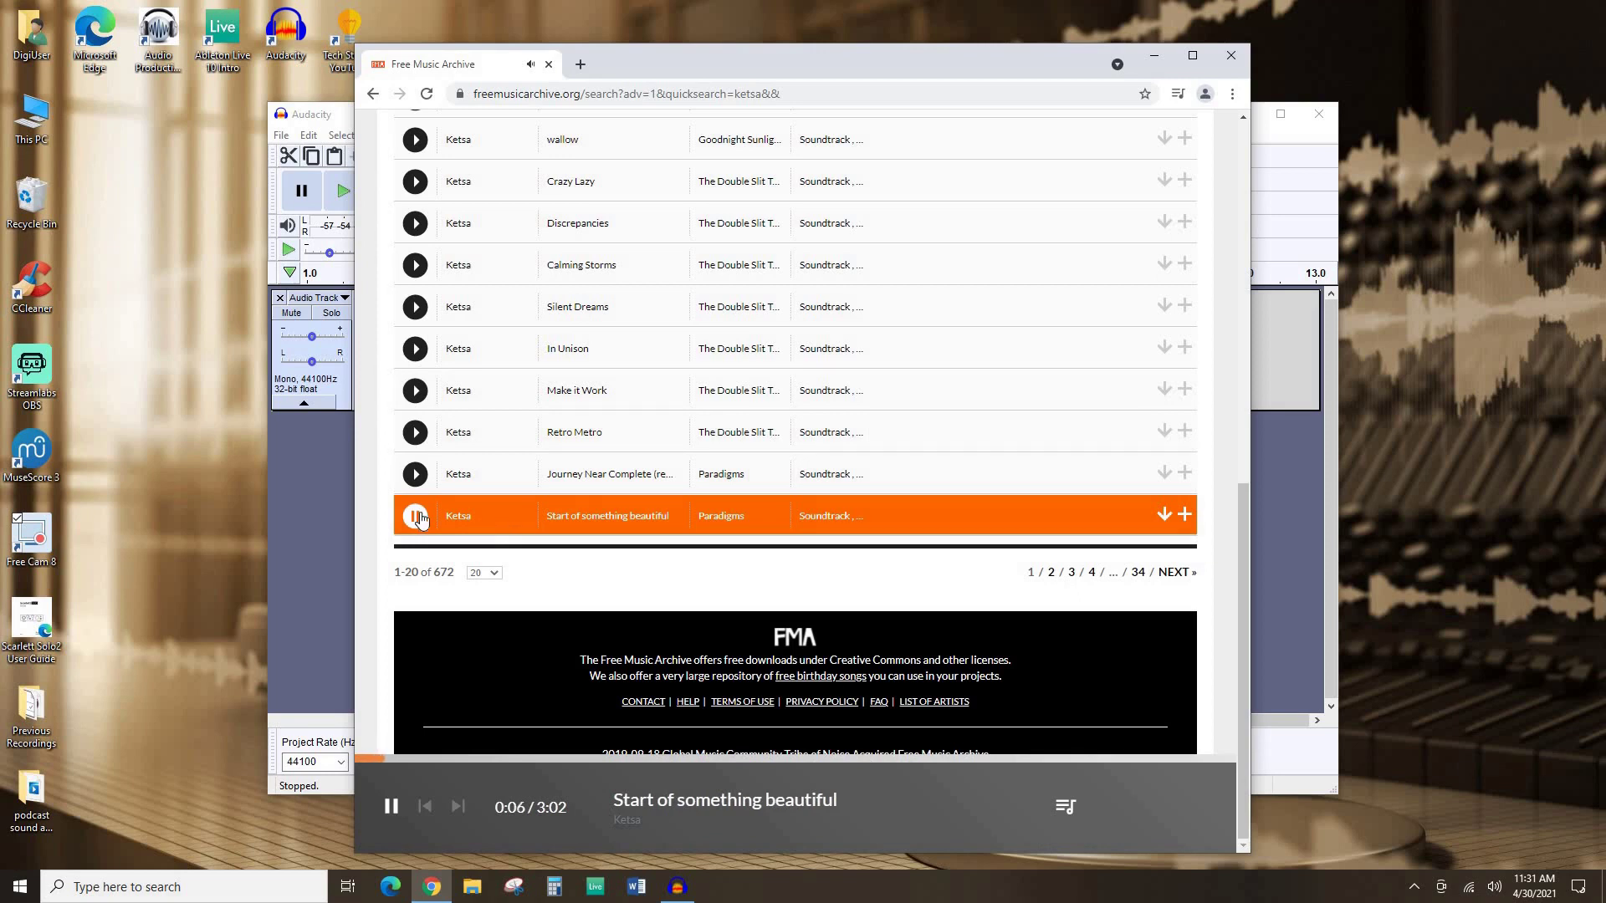
click(668, 523)
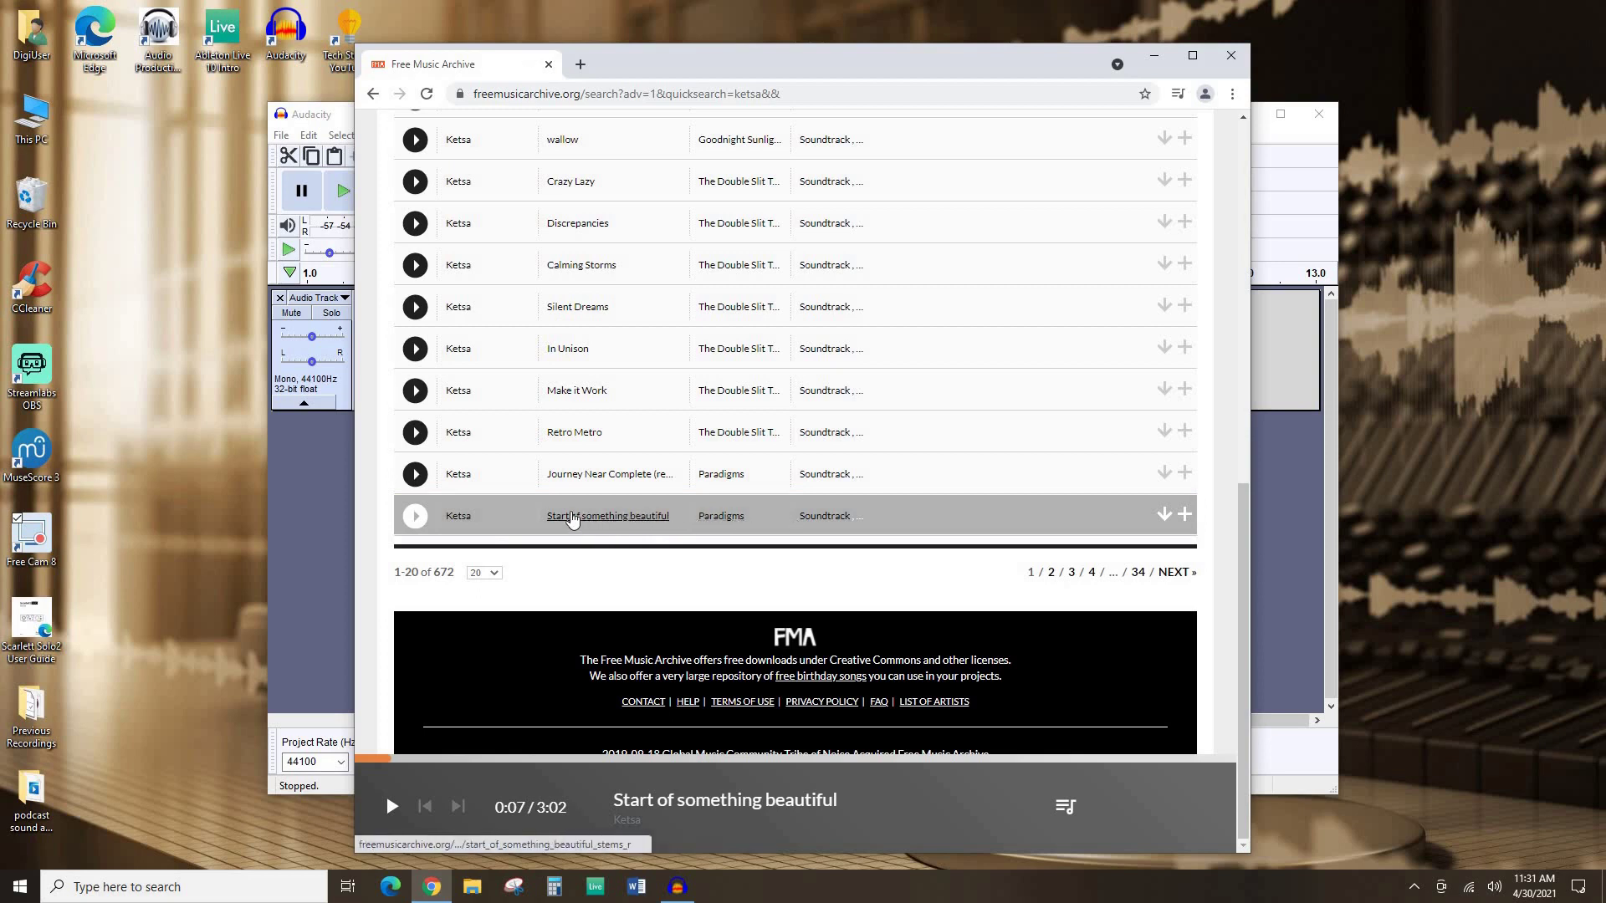
click(571, 519)
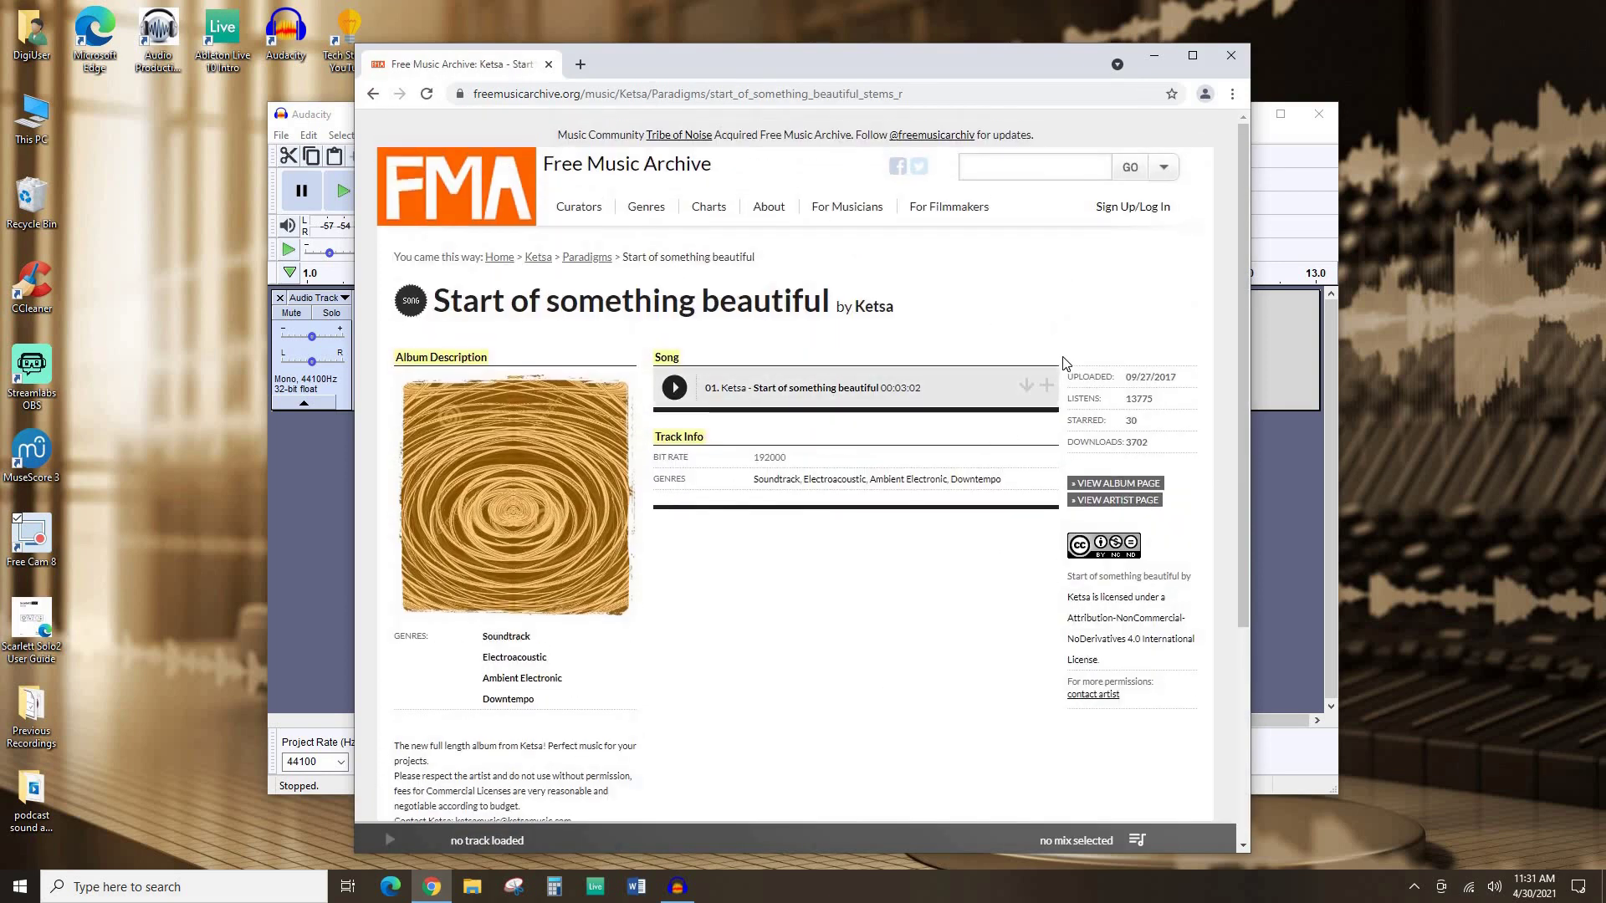
scroll(1065, 343, down, 1)
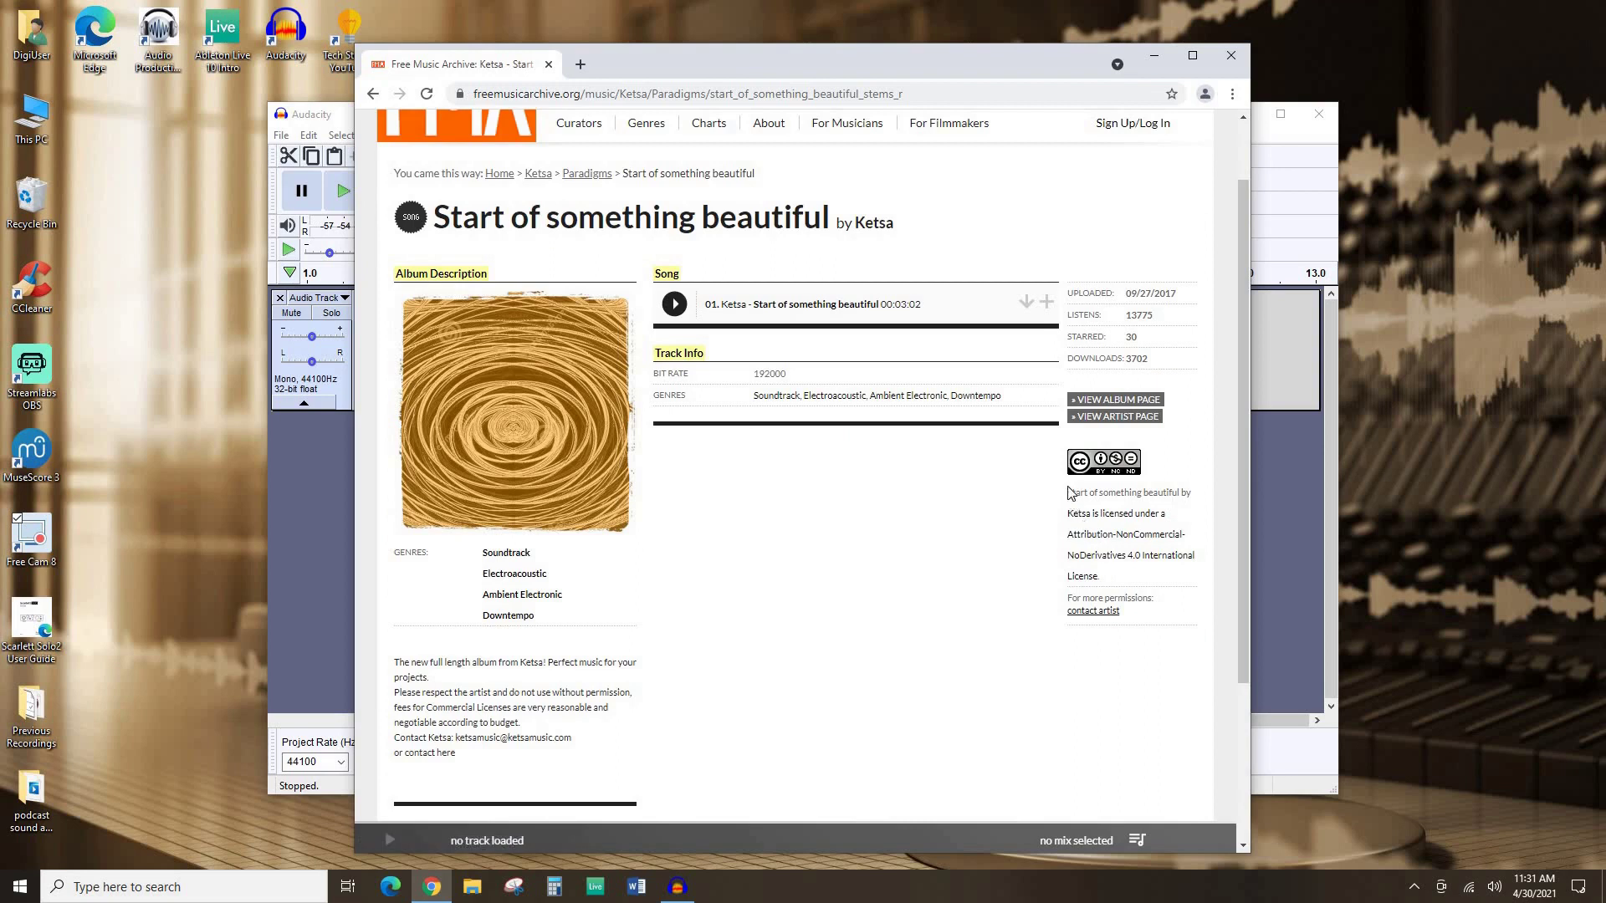
drag(1101, 578, 1087, 470)
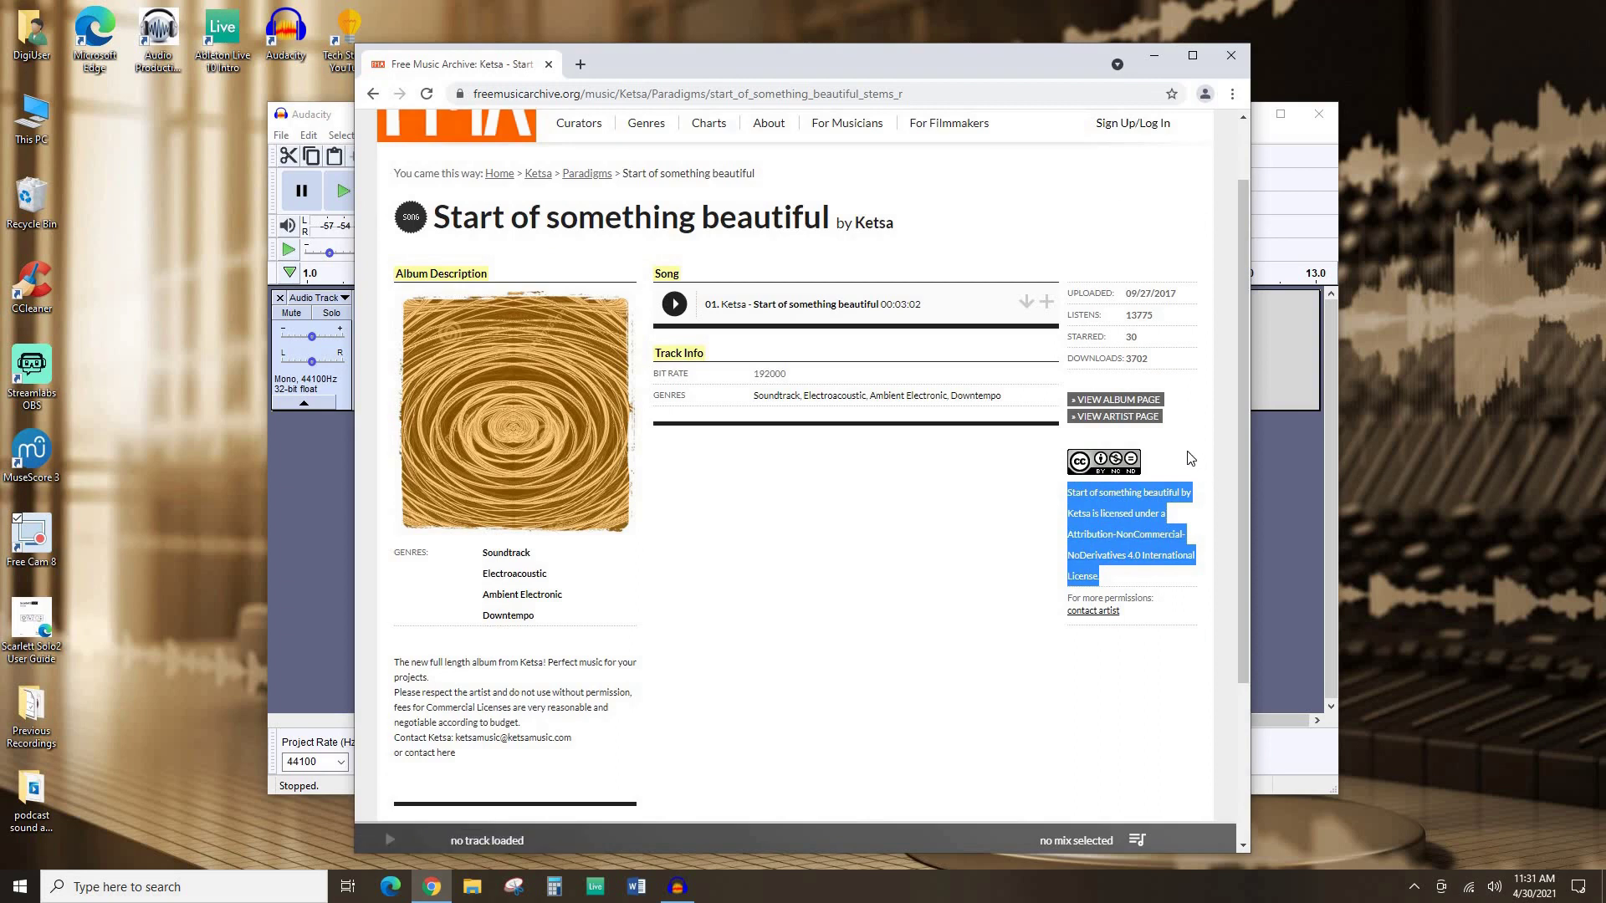
click(1092, 542)
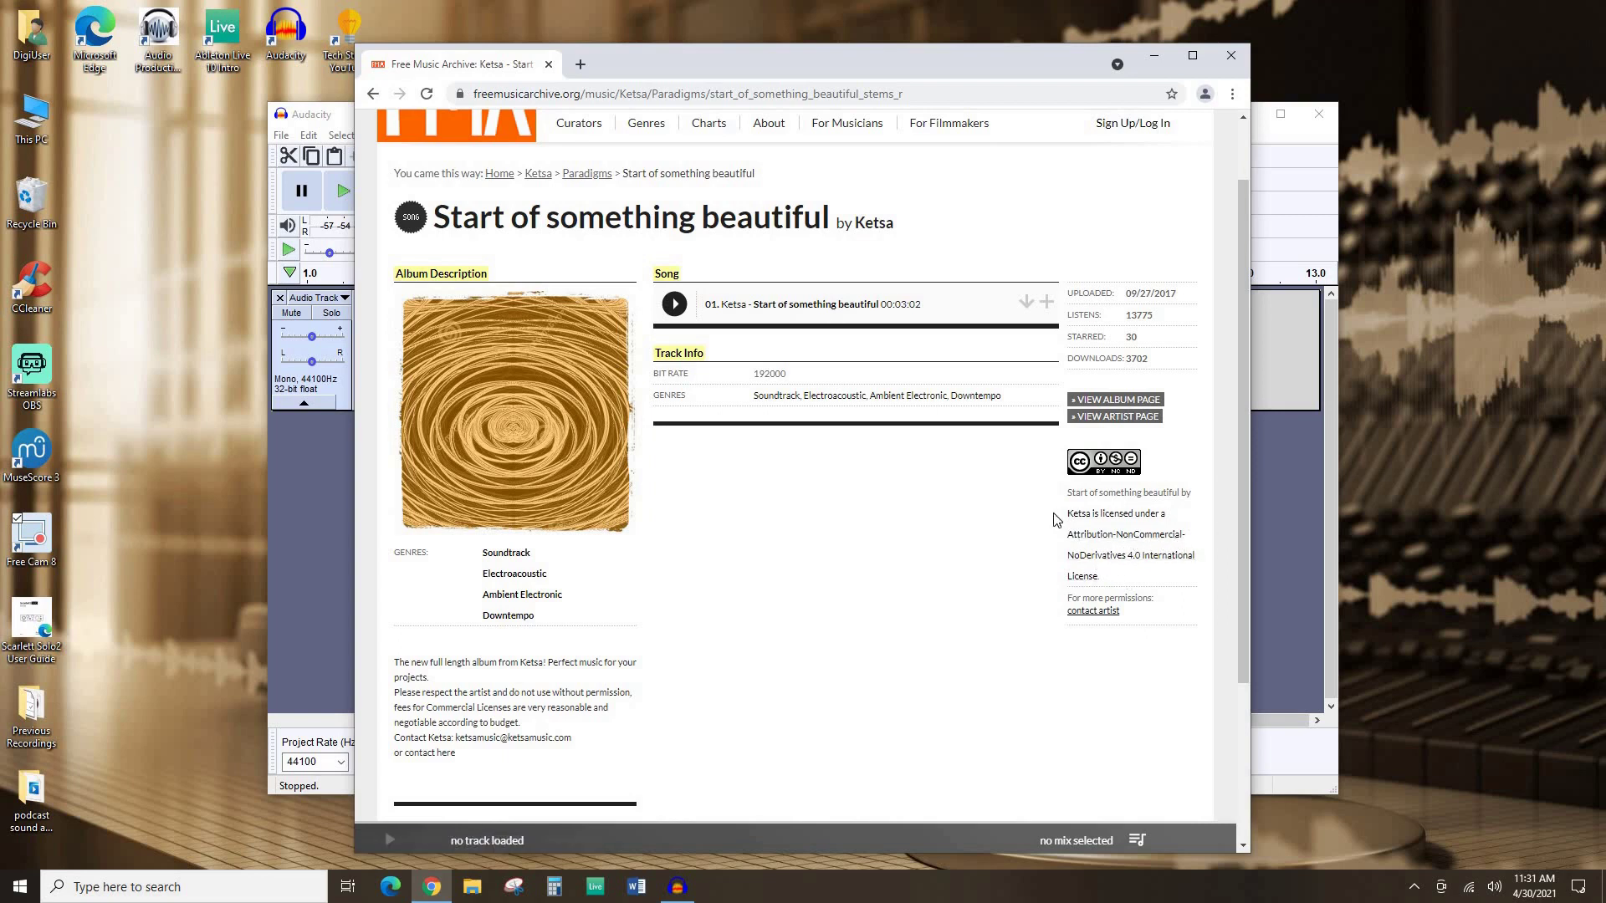
drag(1062, 513, 1126, 582)
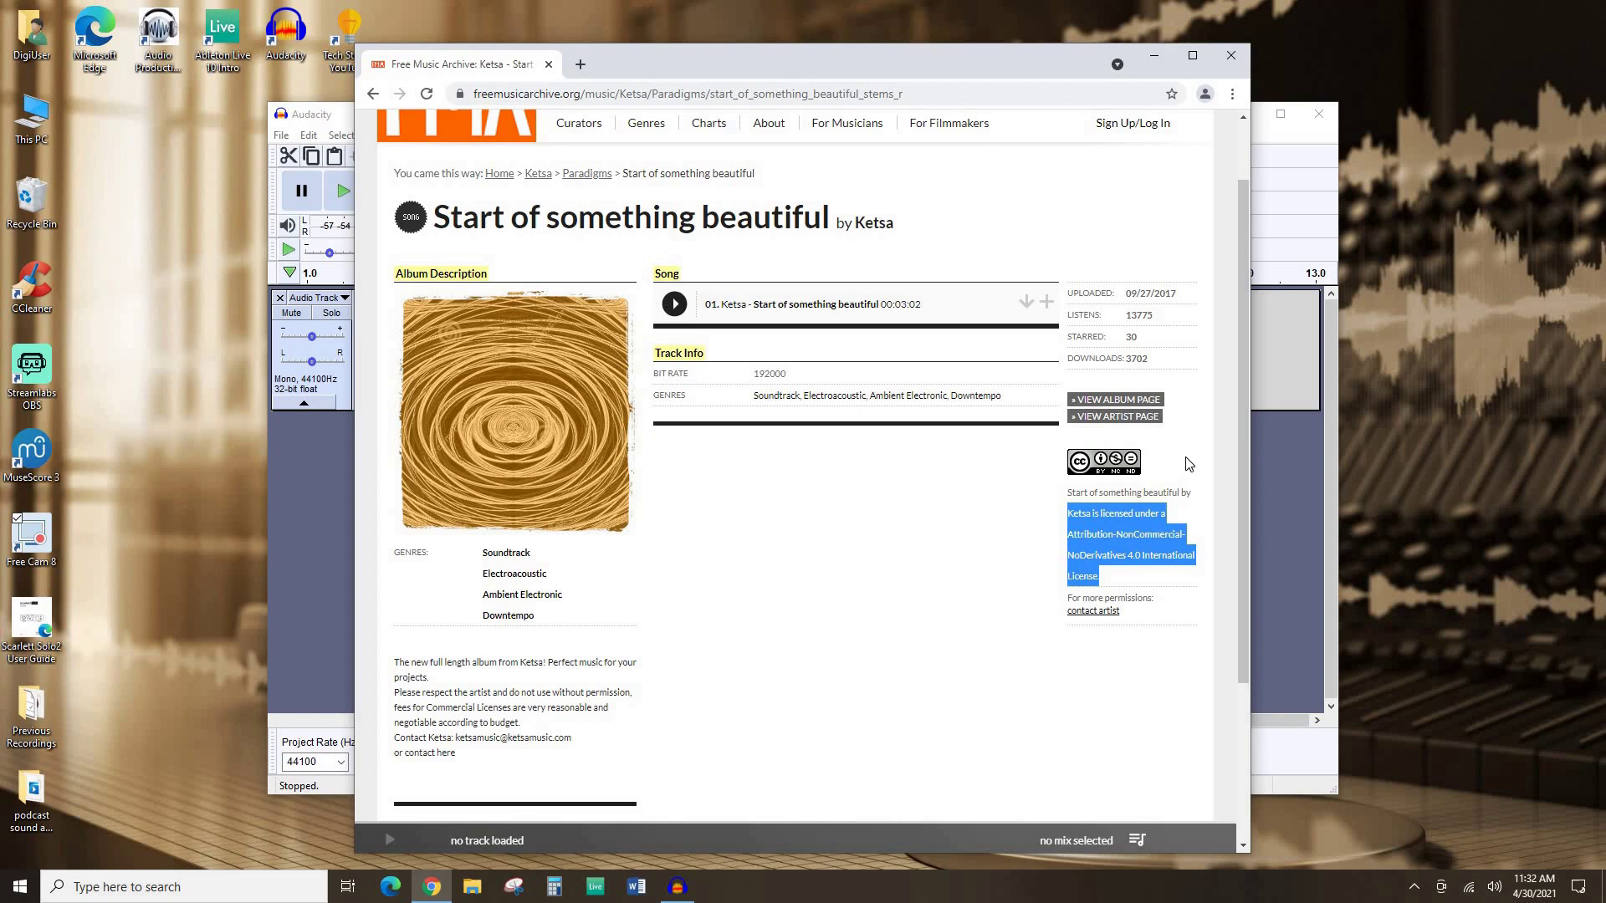
click(1182, 483)
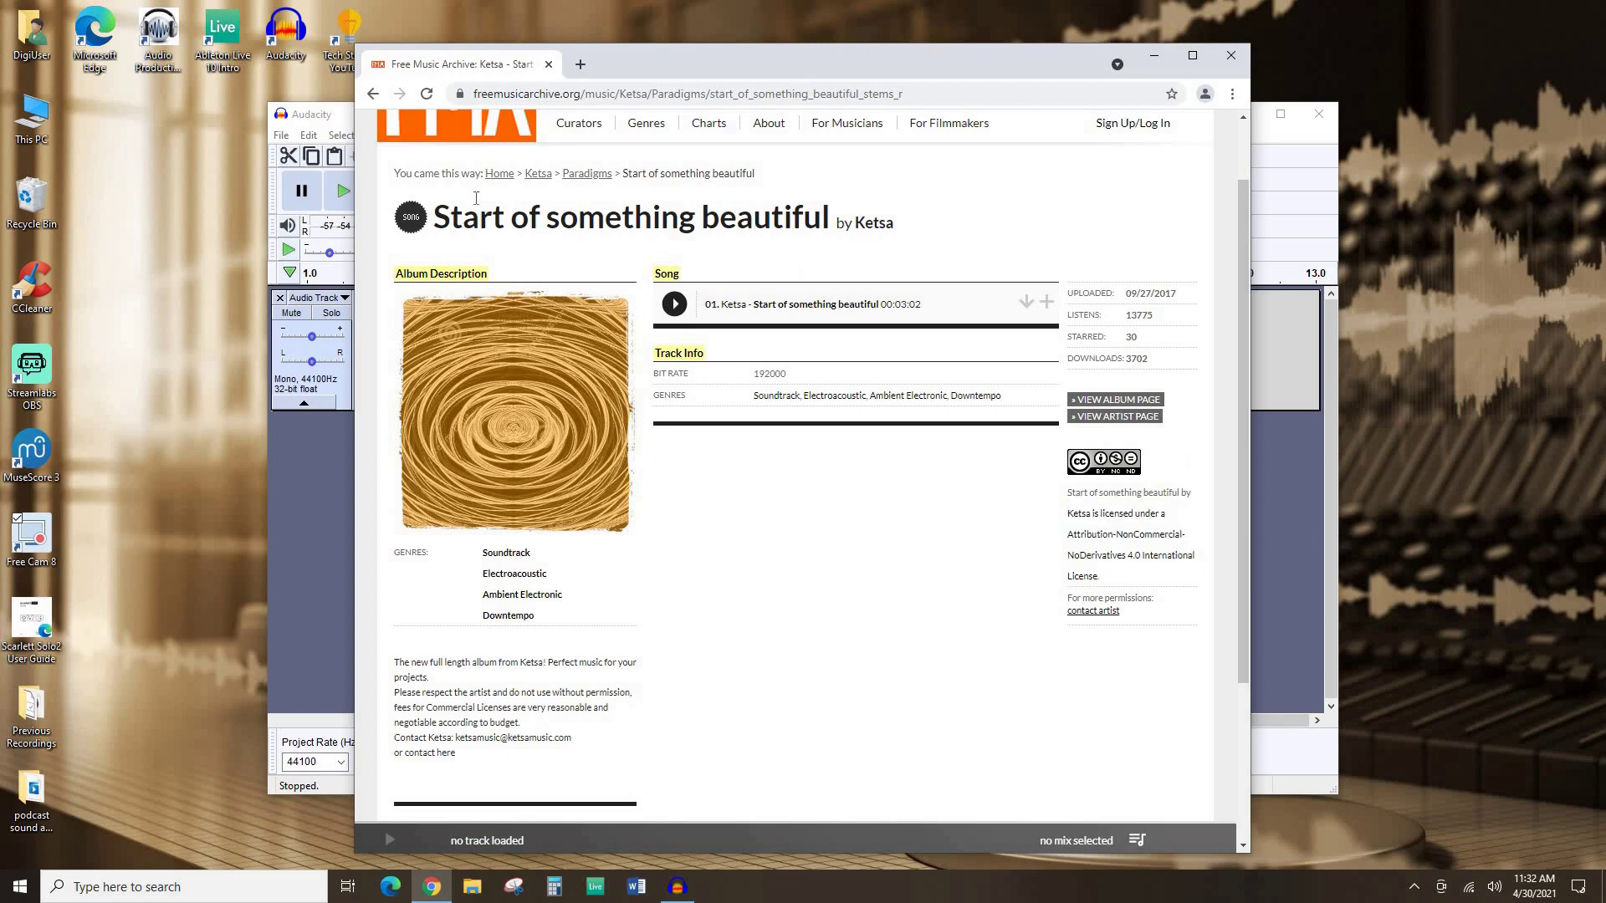
Step: Download the 'Start of something beautiful' MP3, accepting the licence, and show it in Downloads
click(1026, 304)
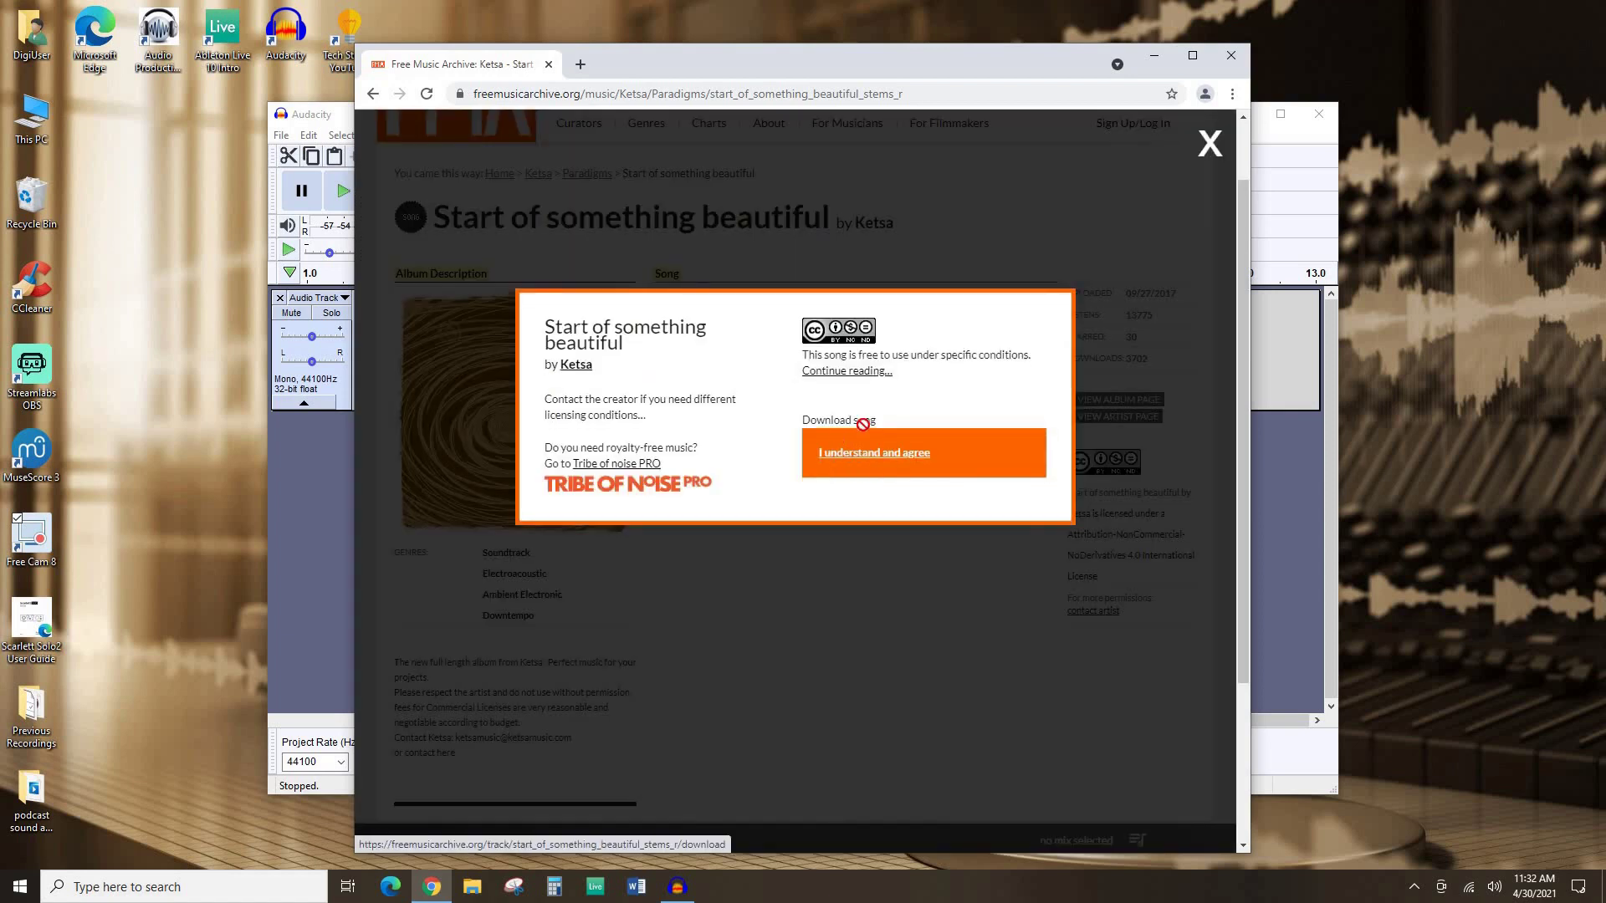
click(855, 462)
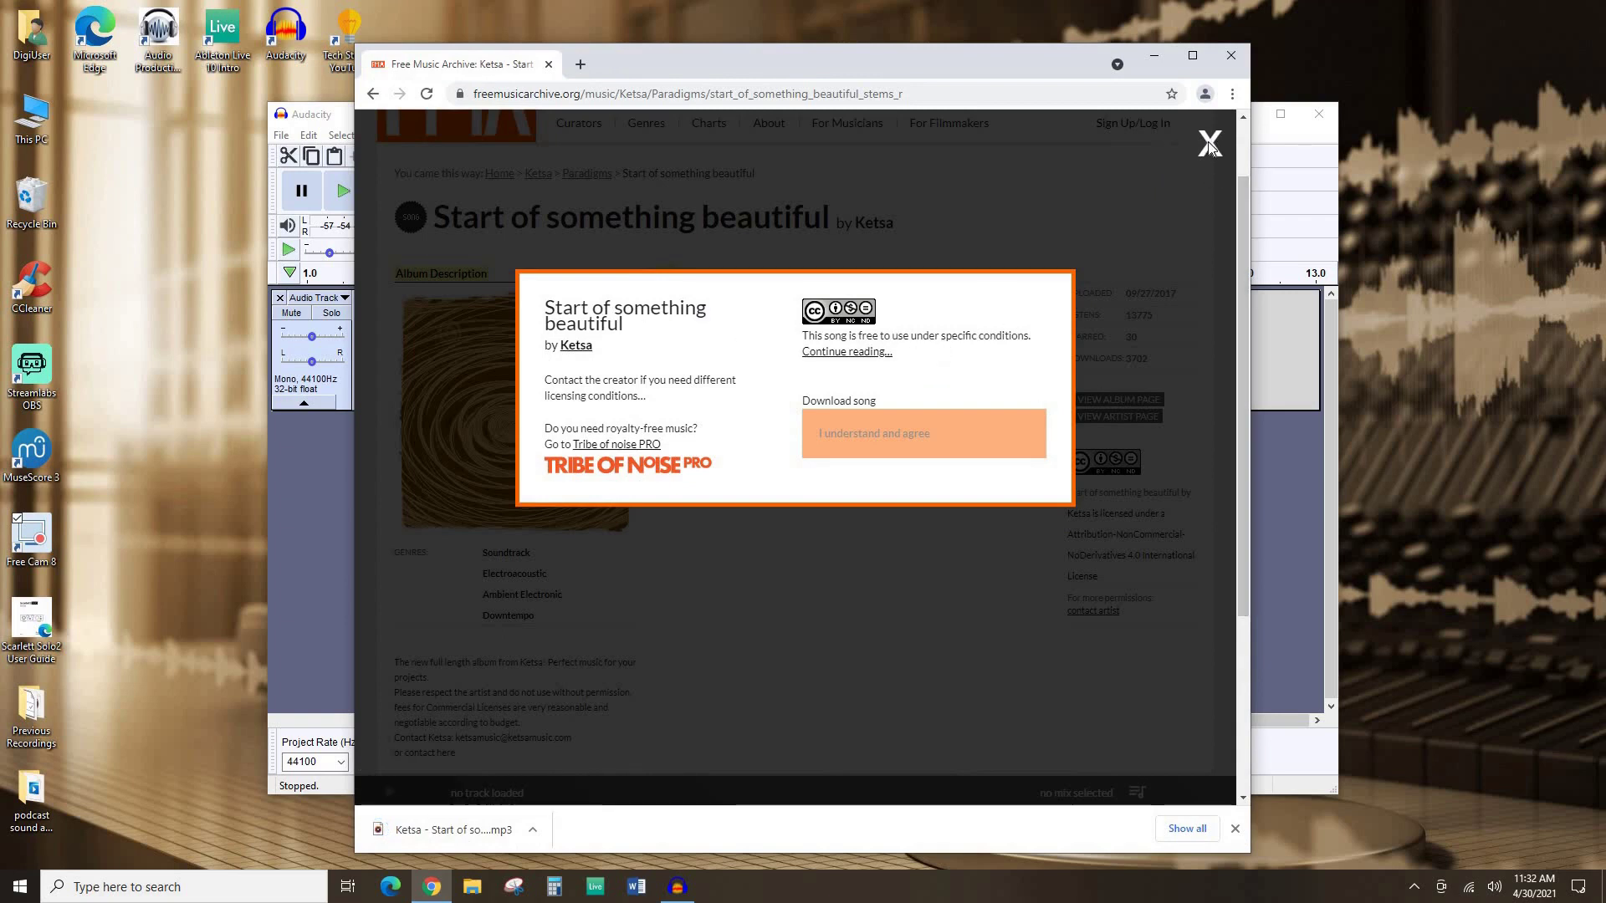
click(374, 703)
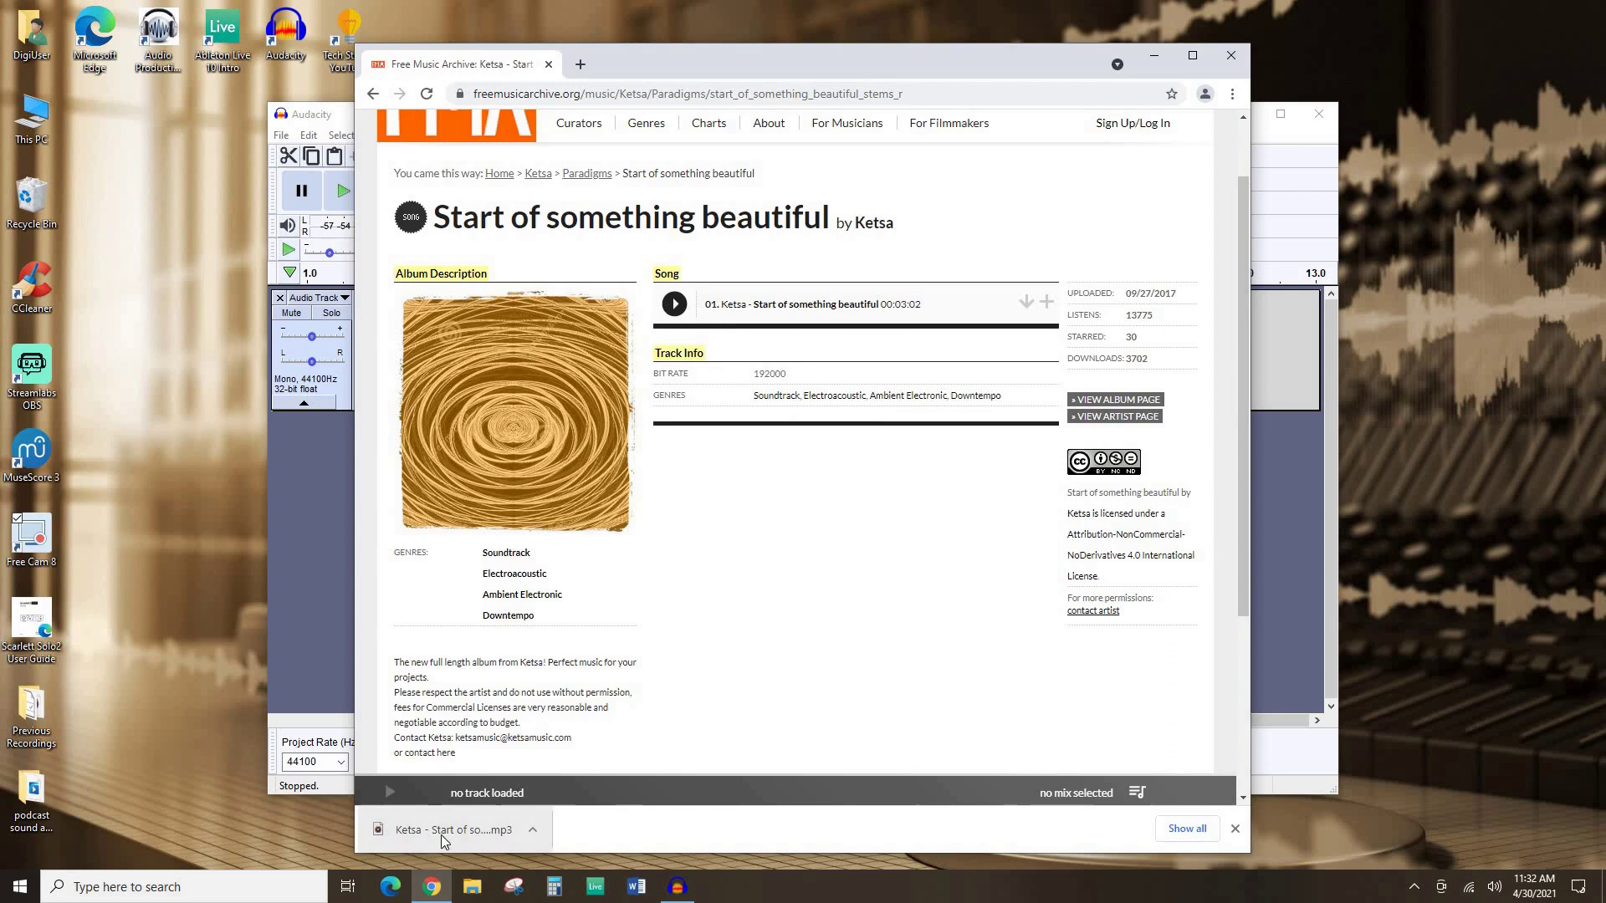
click(534, 830)
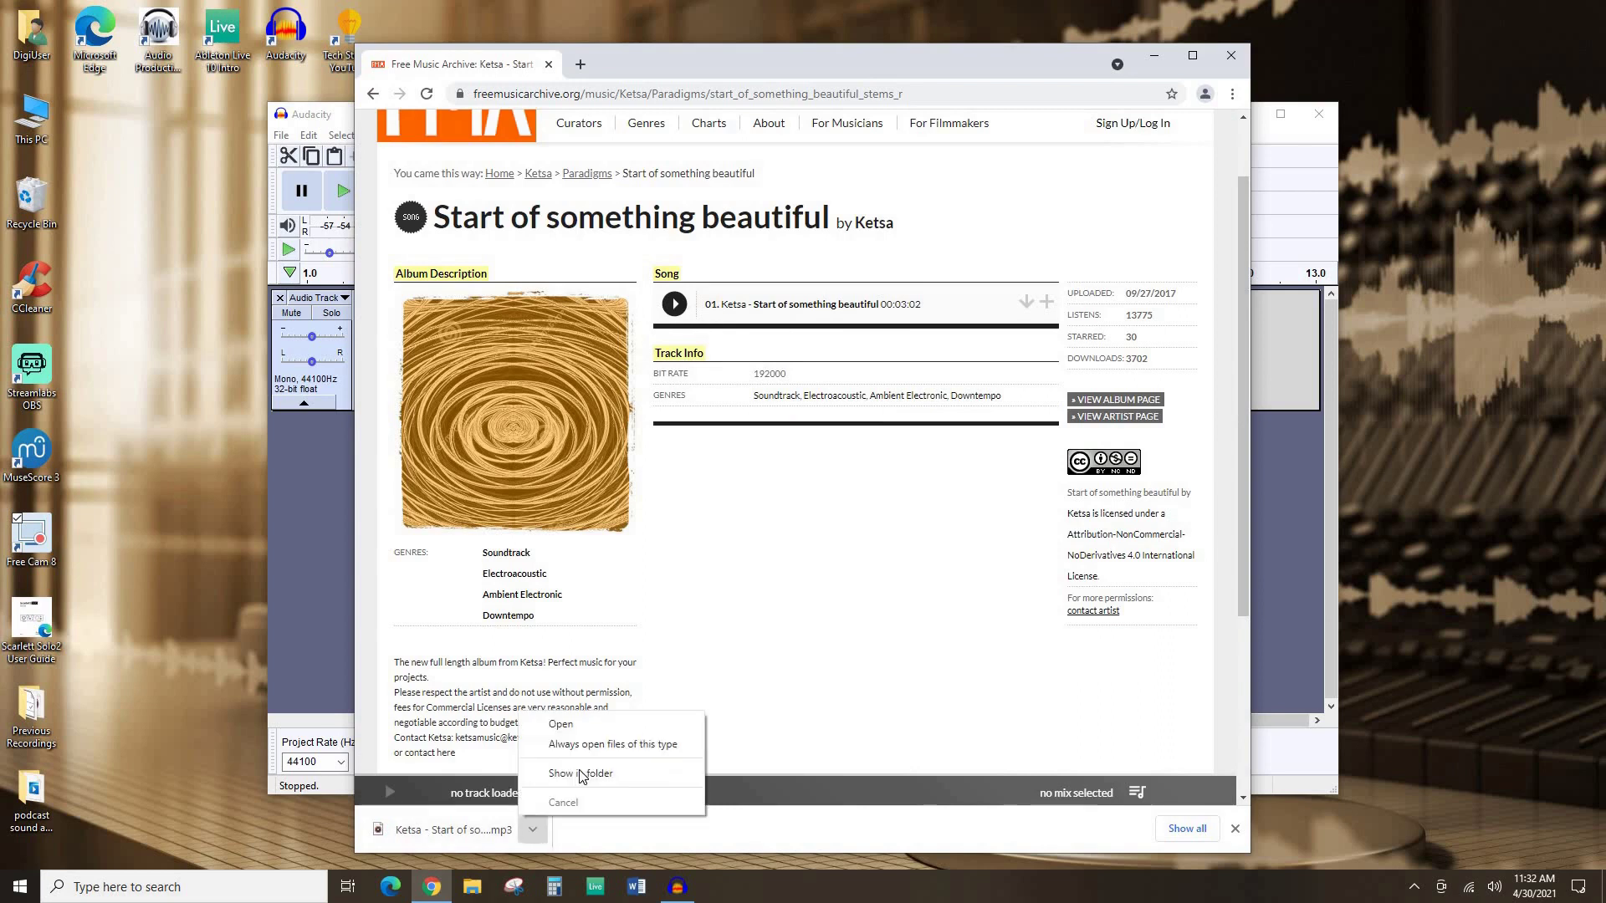
click(581, 773)
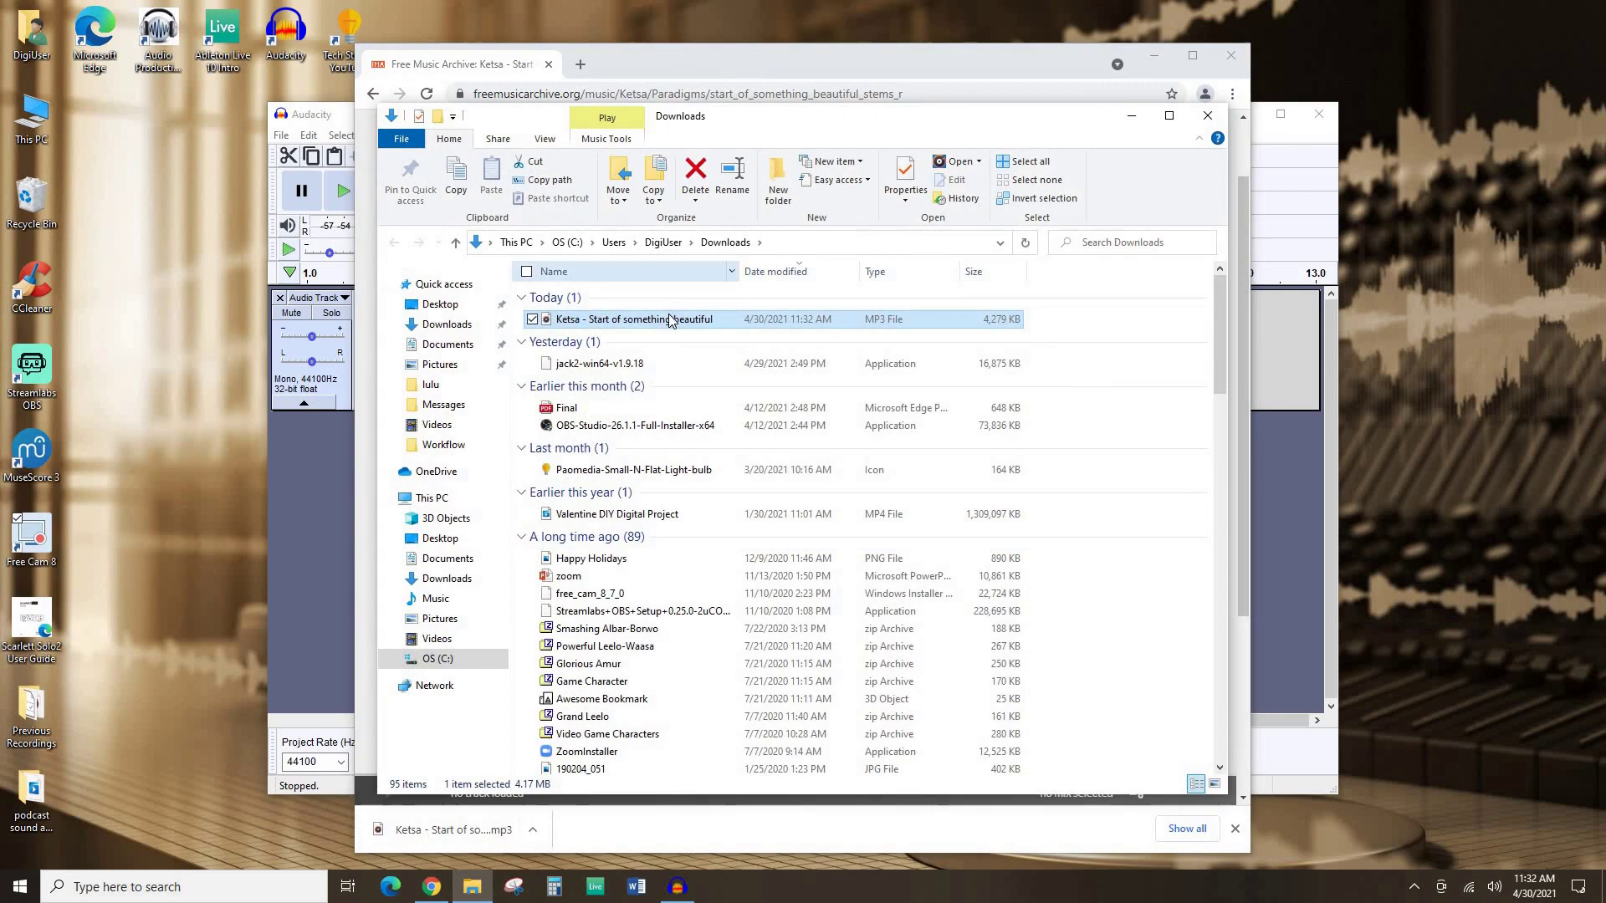
Step: Drag the downloaded Ketsa MP3 from Downloads into Audacity as a new track
drag(979, 108, 1151, 54)
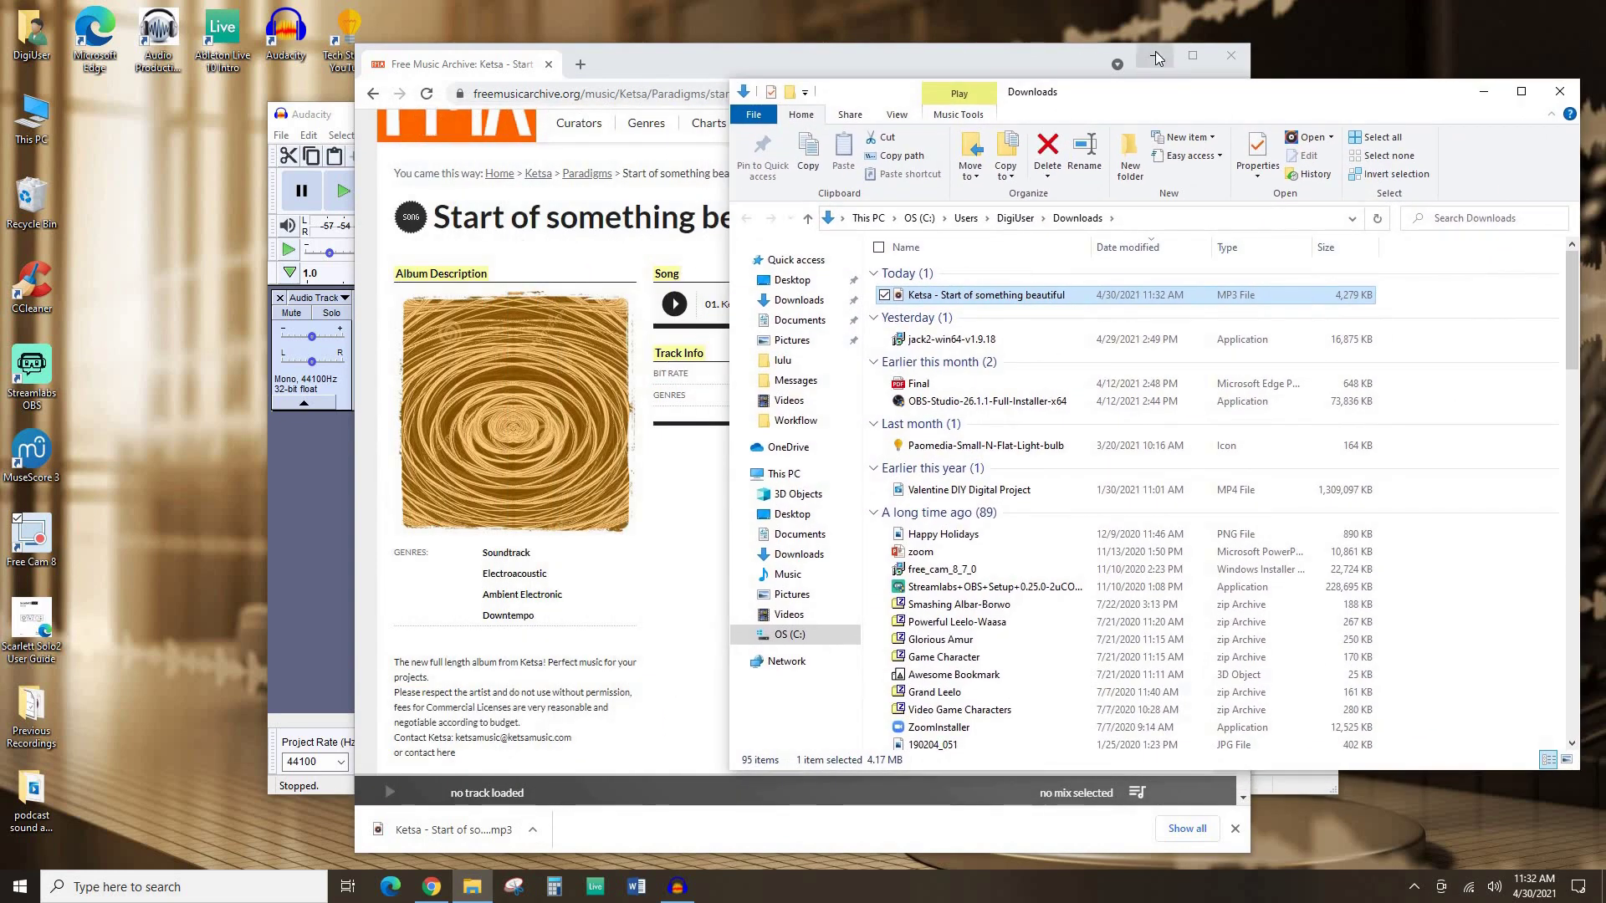
click(1157, 57)
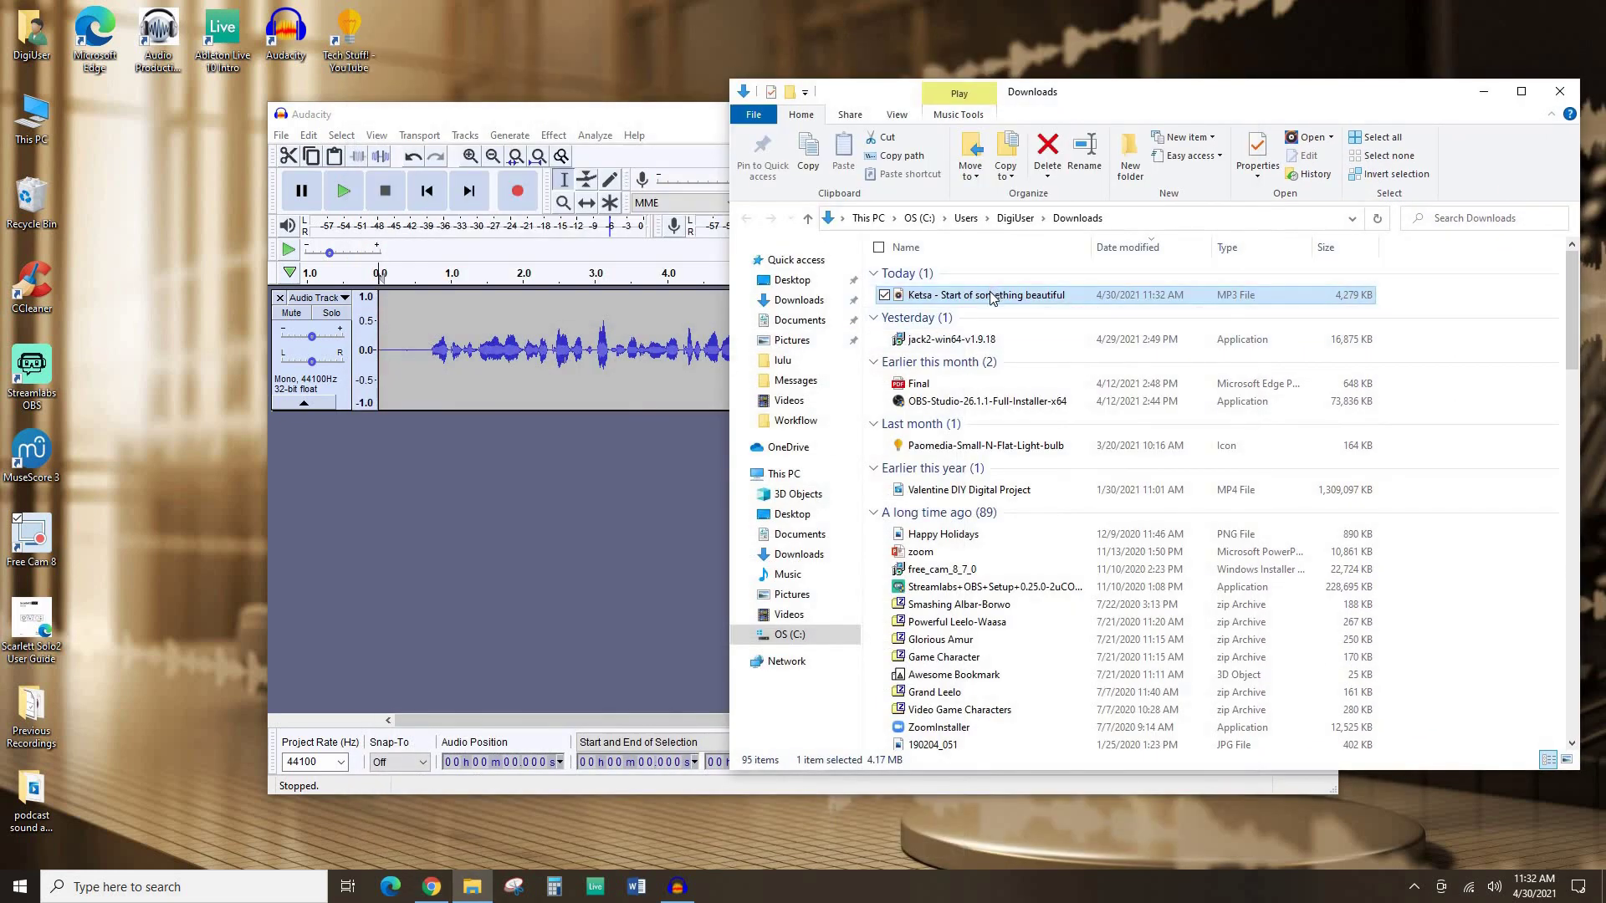
drag(992, 298, 421, 507)
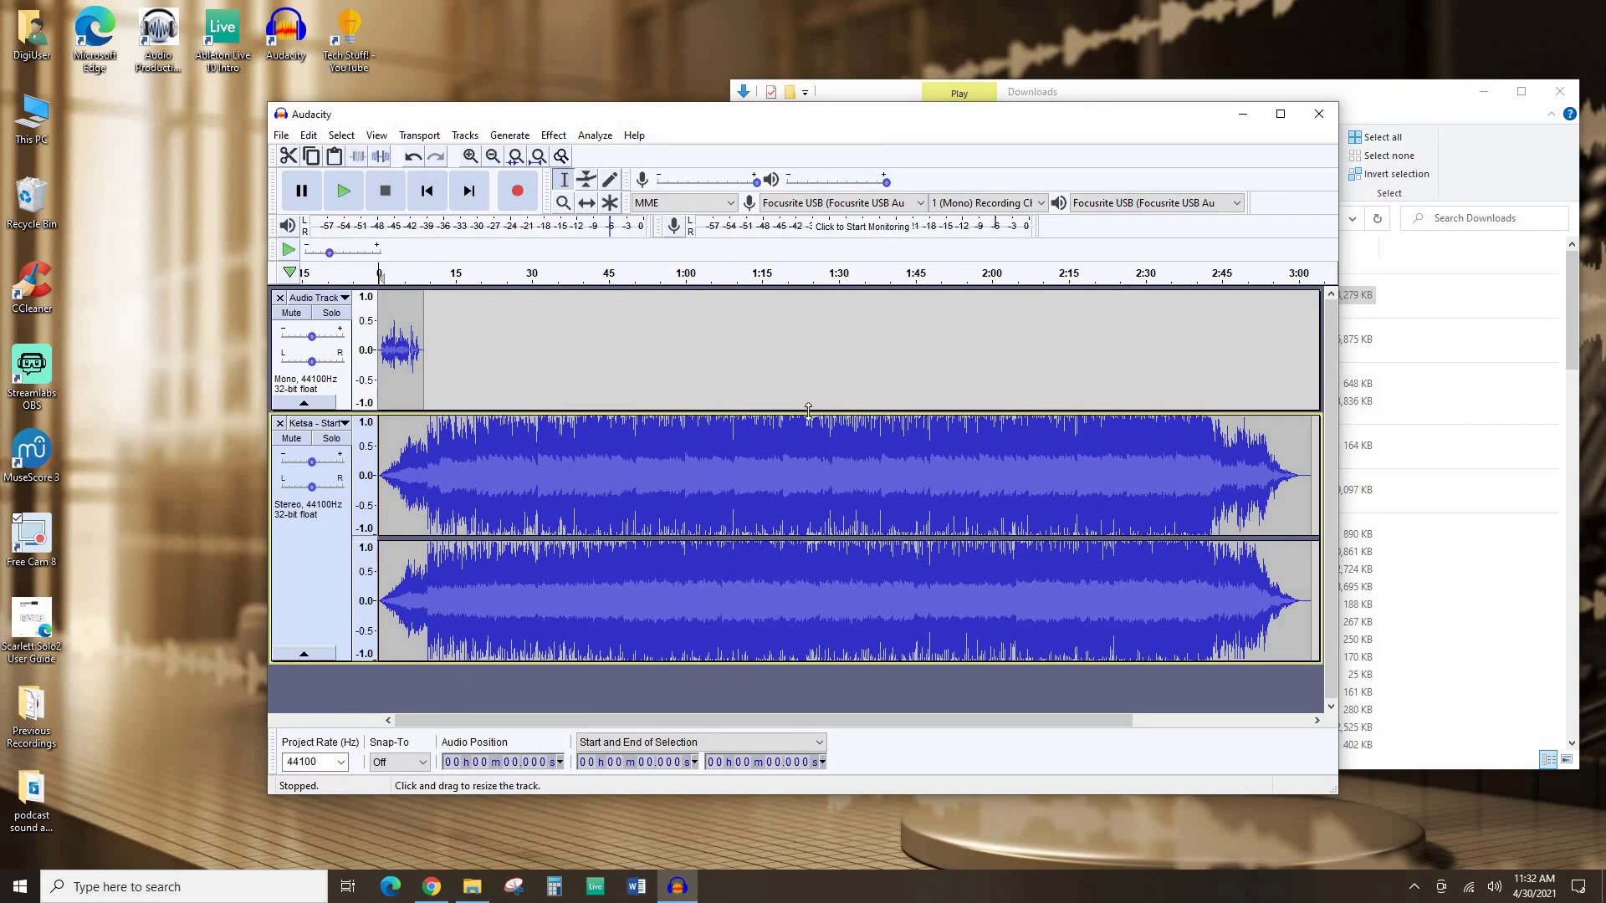
Step: Lower the Ketsa track's envelope, play the mix to check, then nudge it slightly up
click(586, 183)
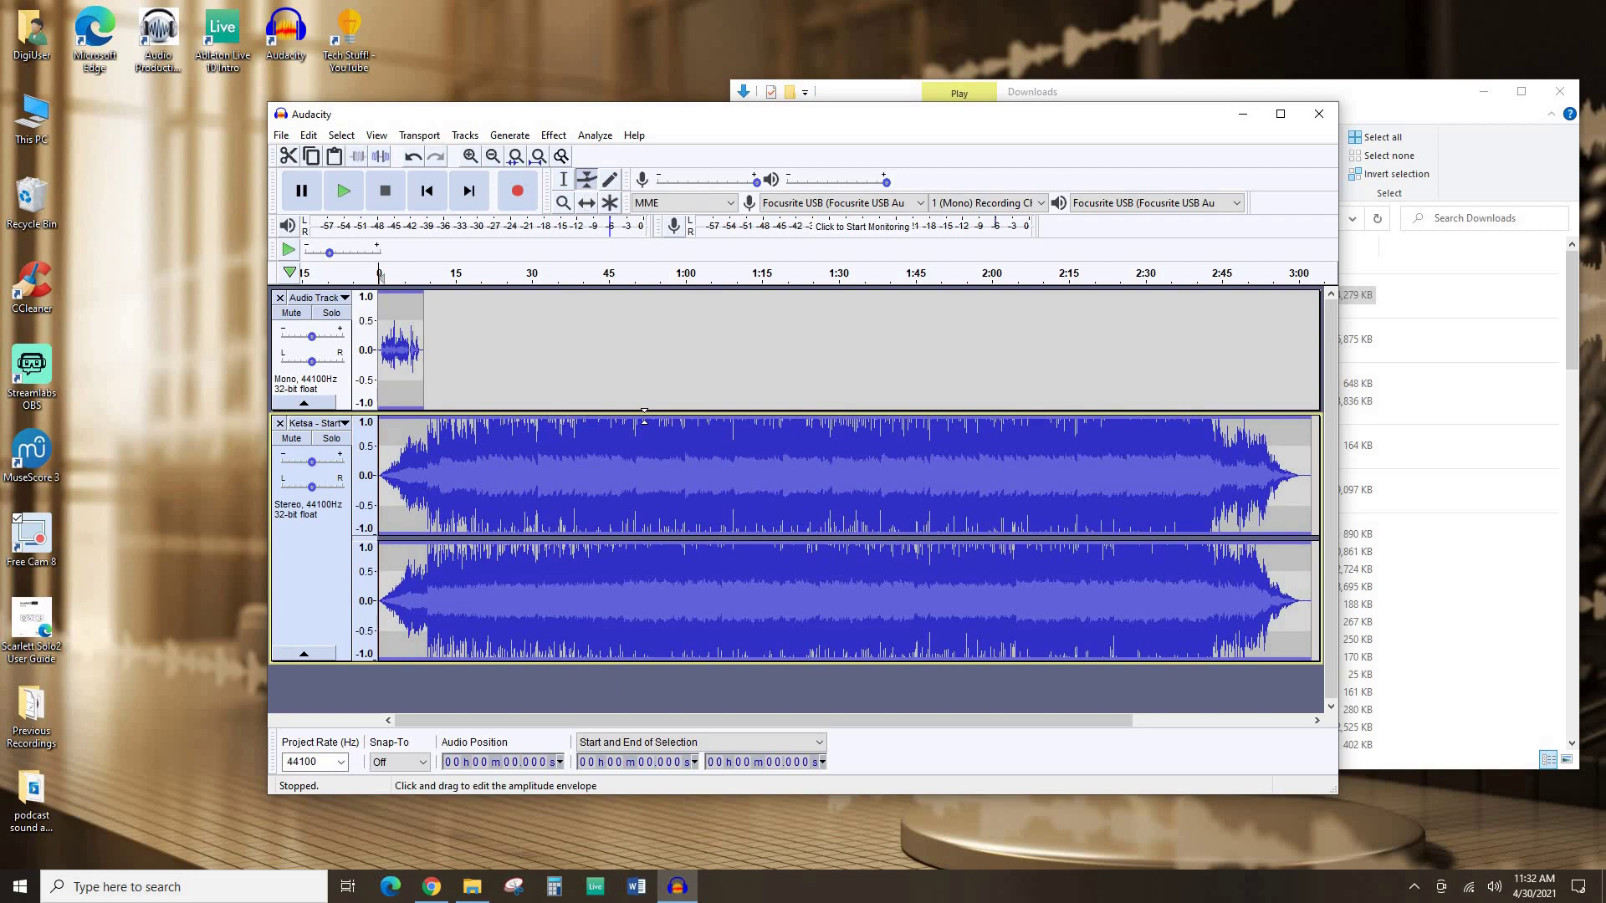
drag(644, 415, 666, 459)
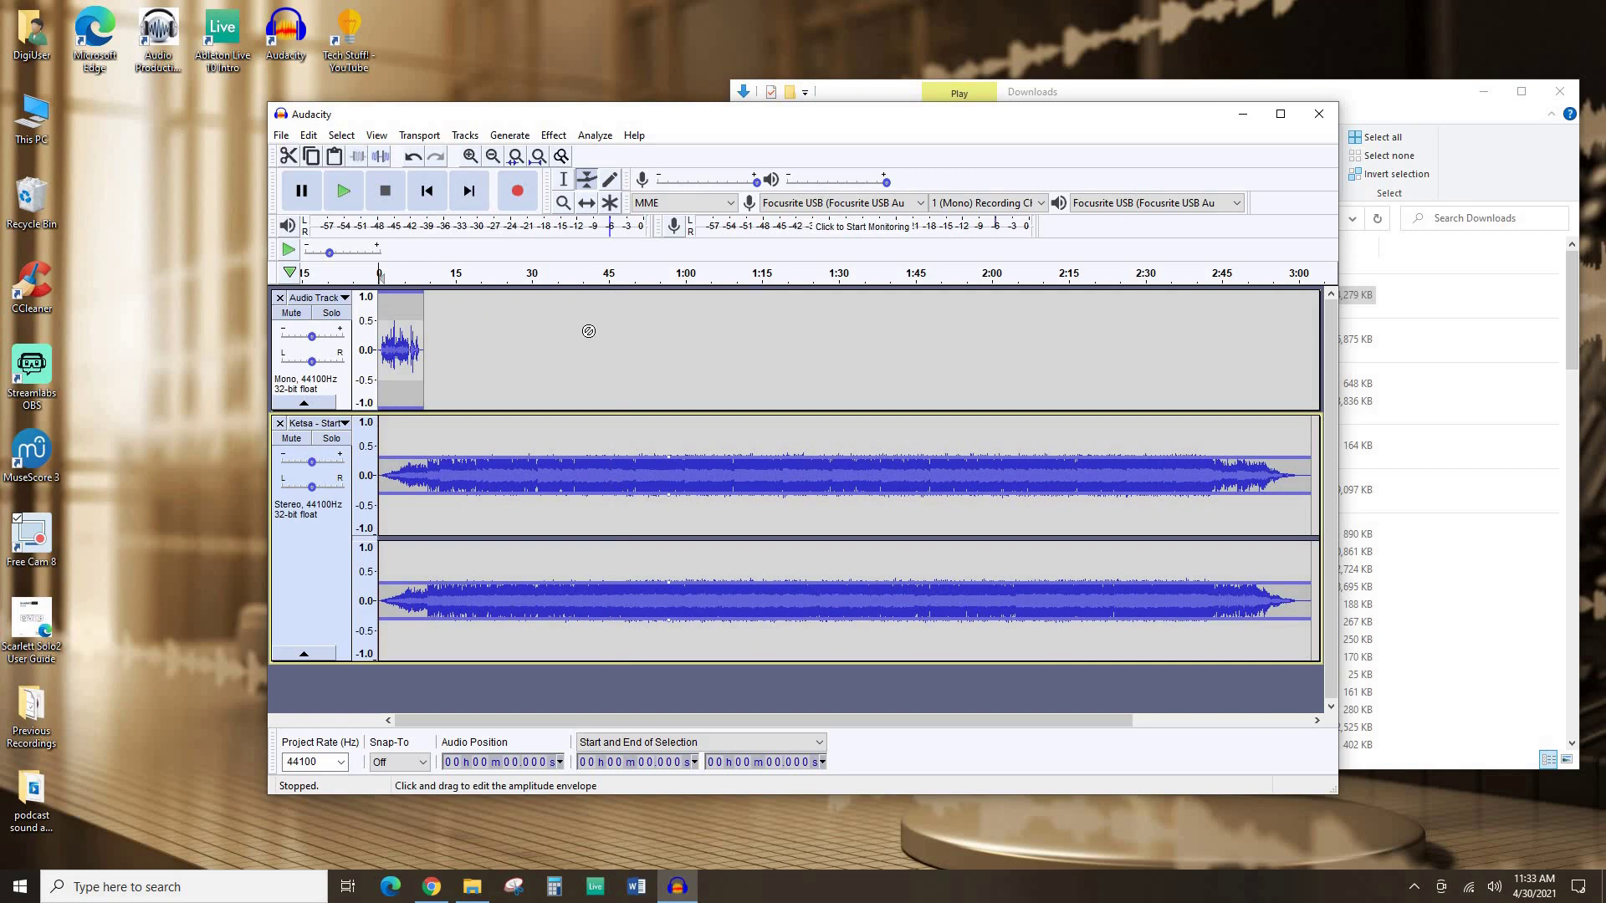
key(space)
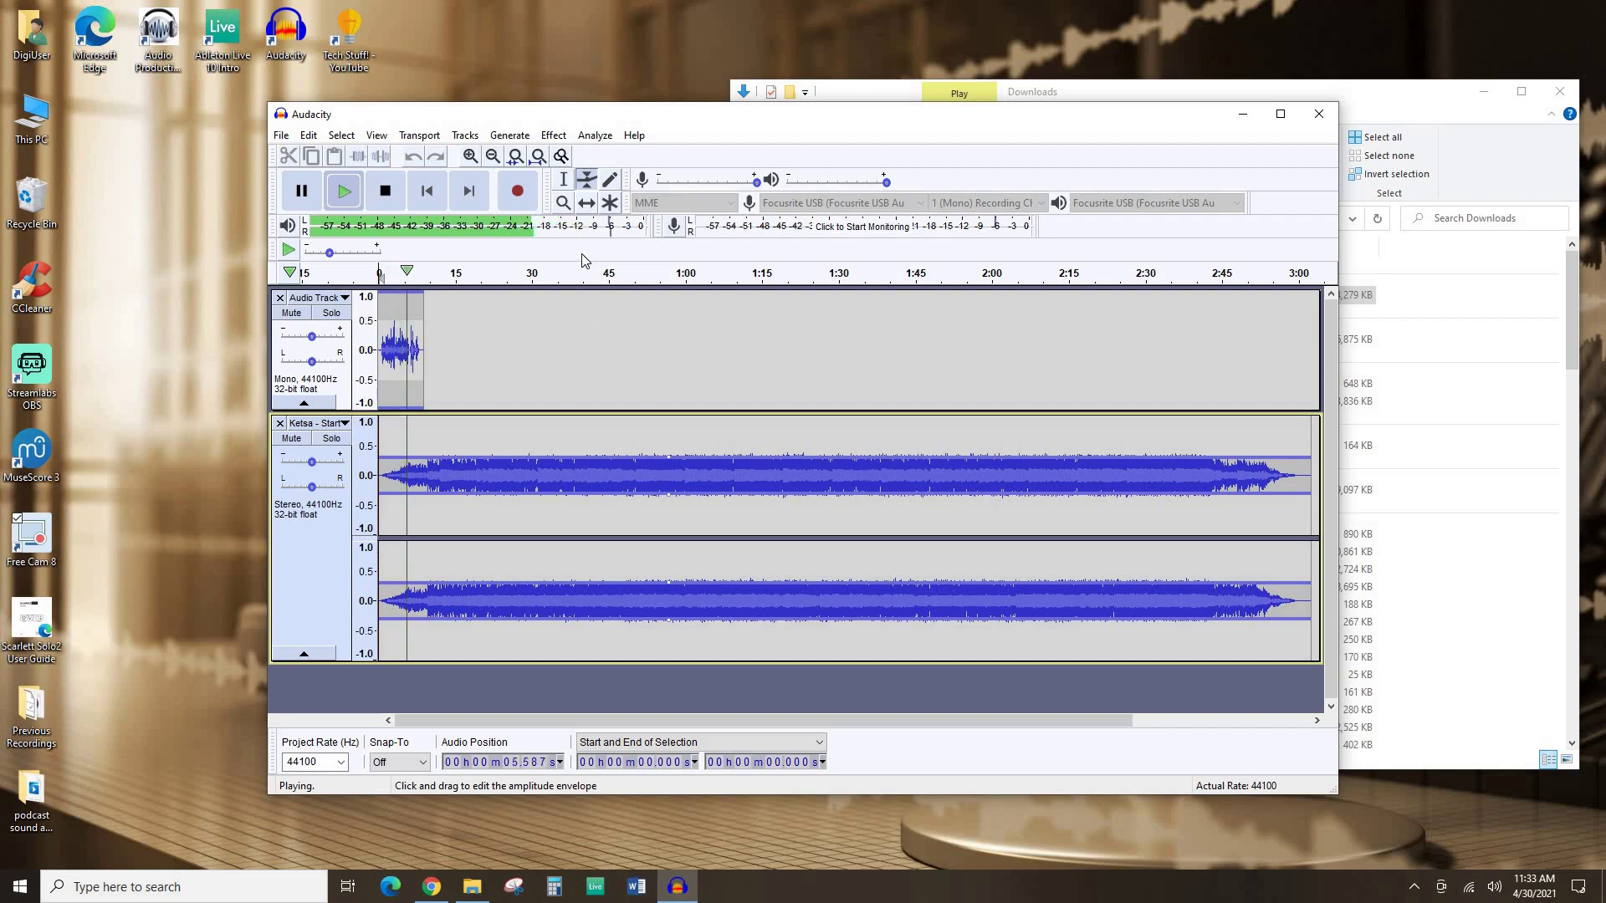
key(space)
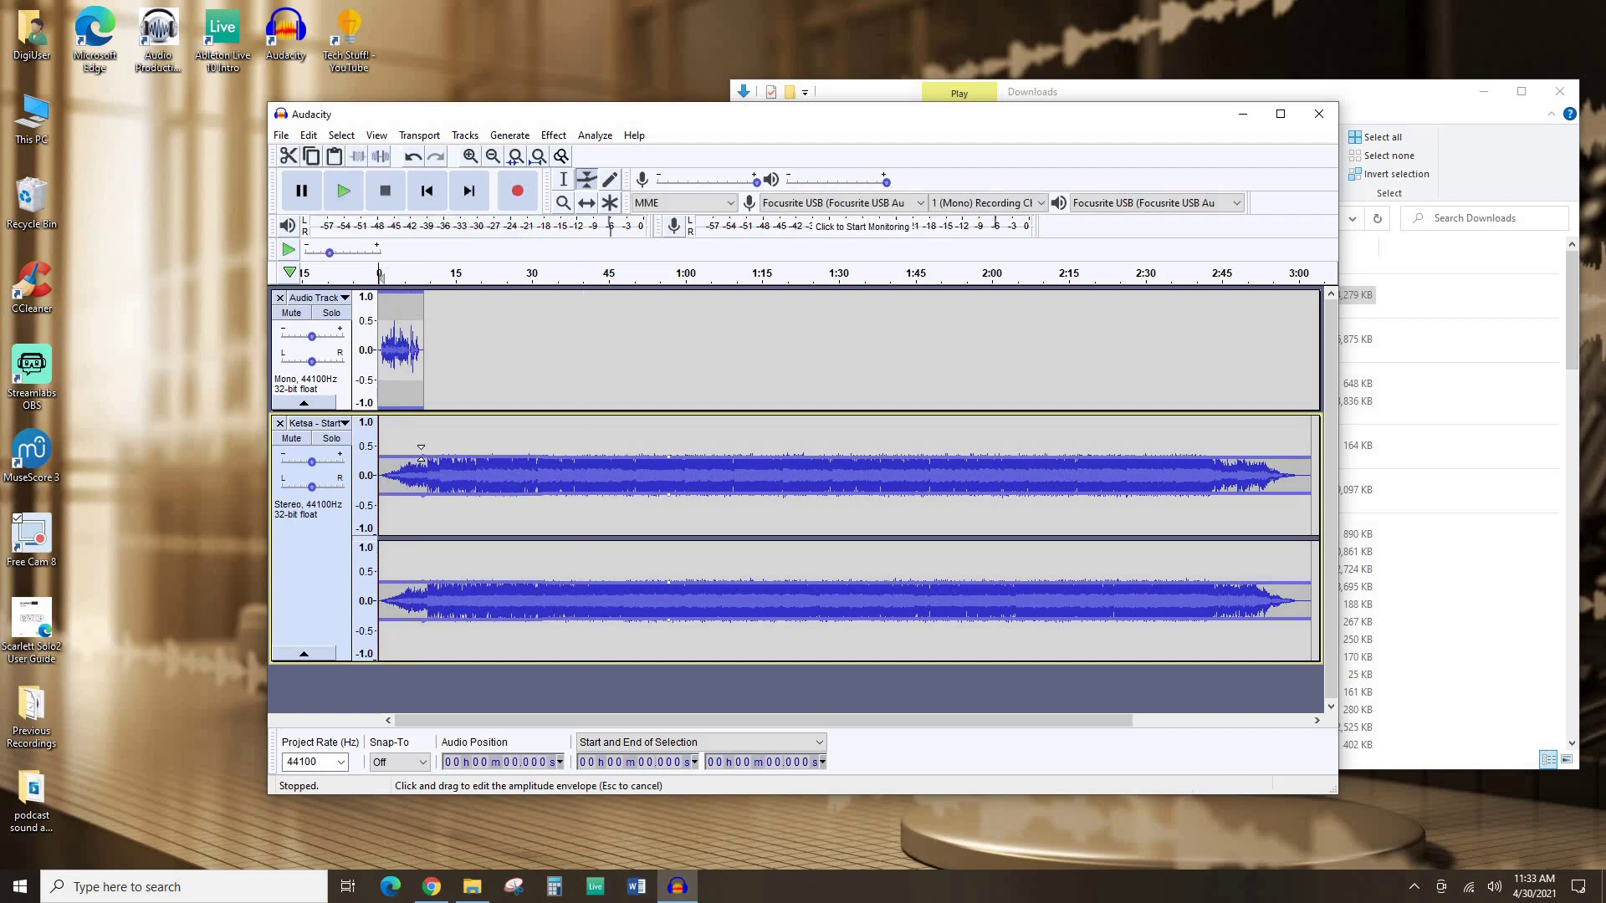
drag(421, 452, 400, 453)
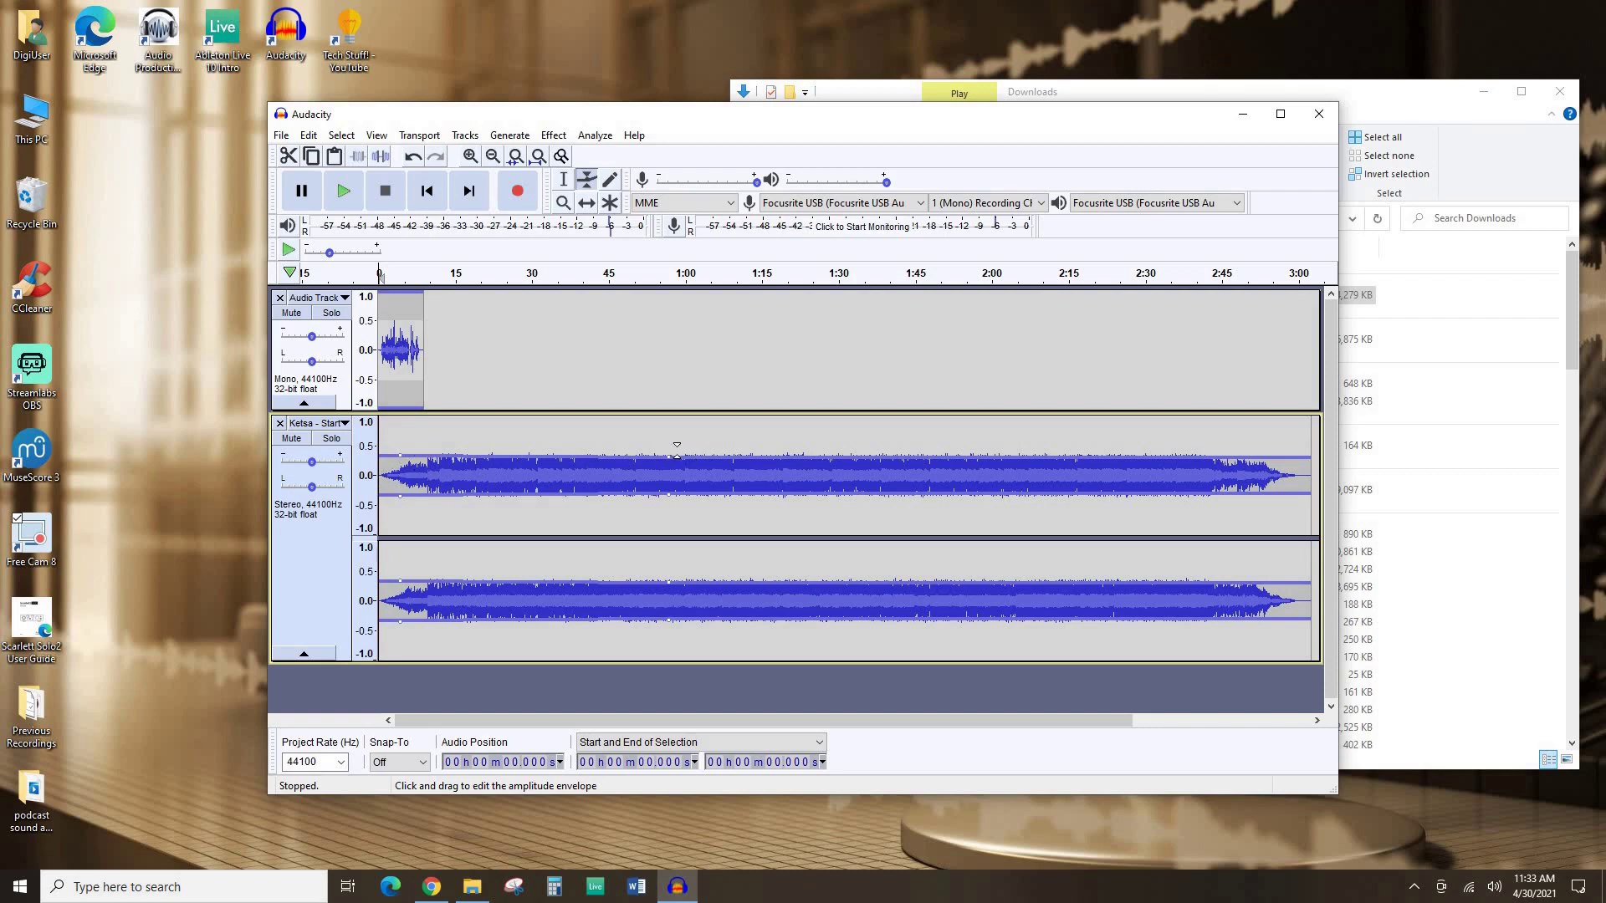
Step: Lower the Ketsa envelope after its opening and play the mix to check
drag(520, 457, 407, 456)
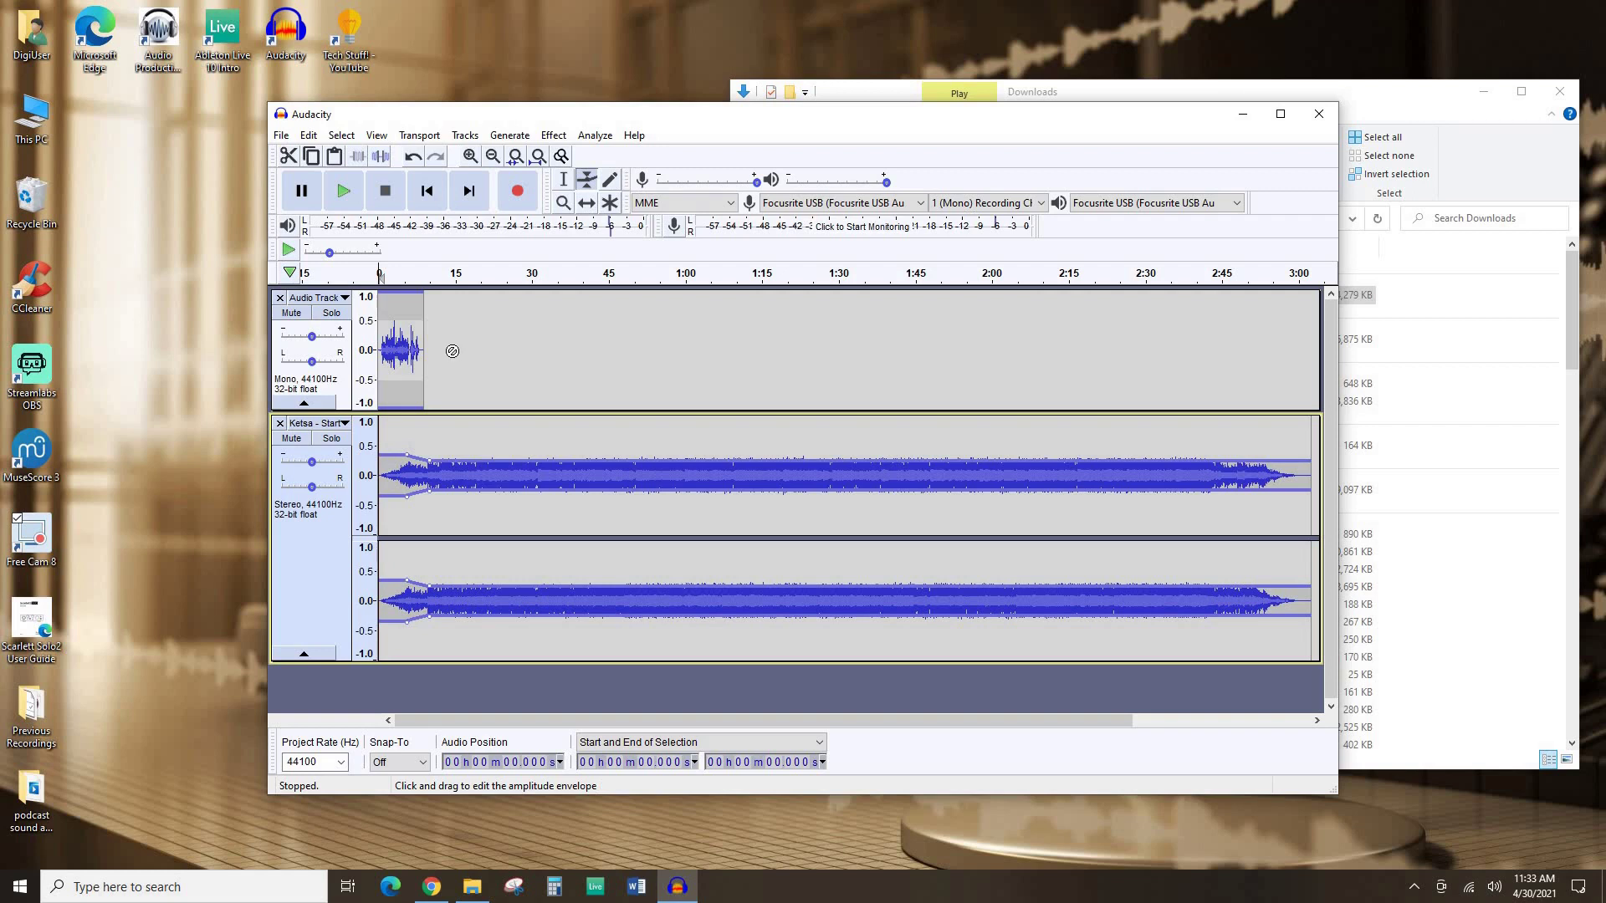
key(space)
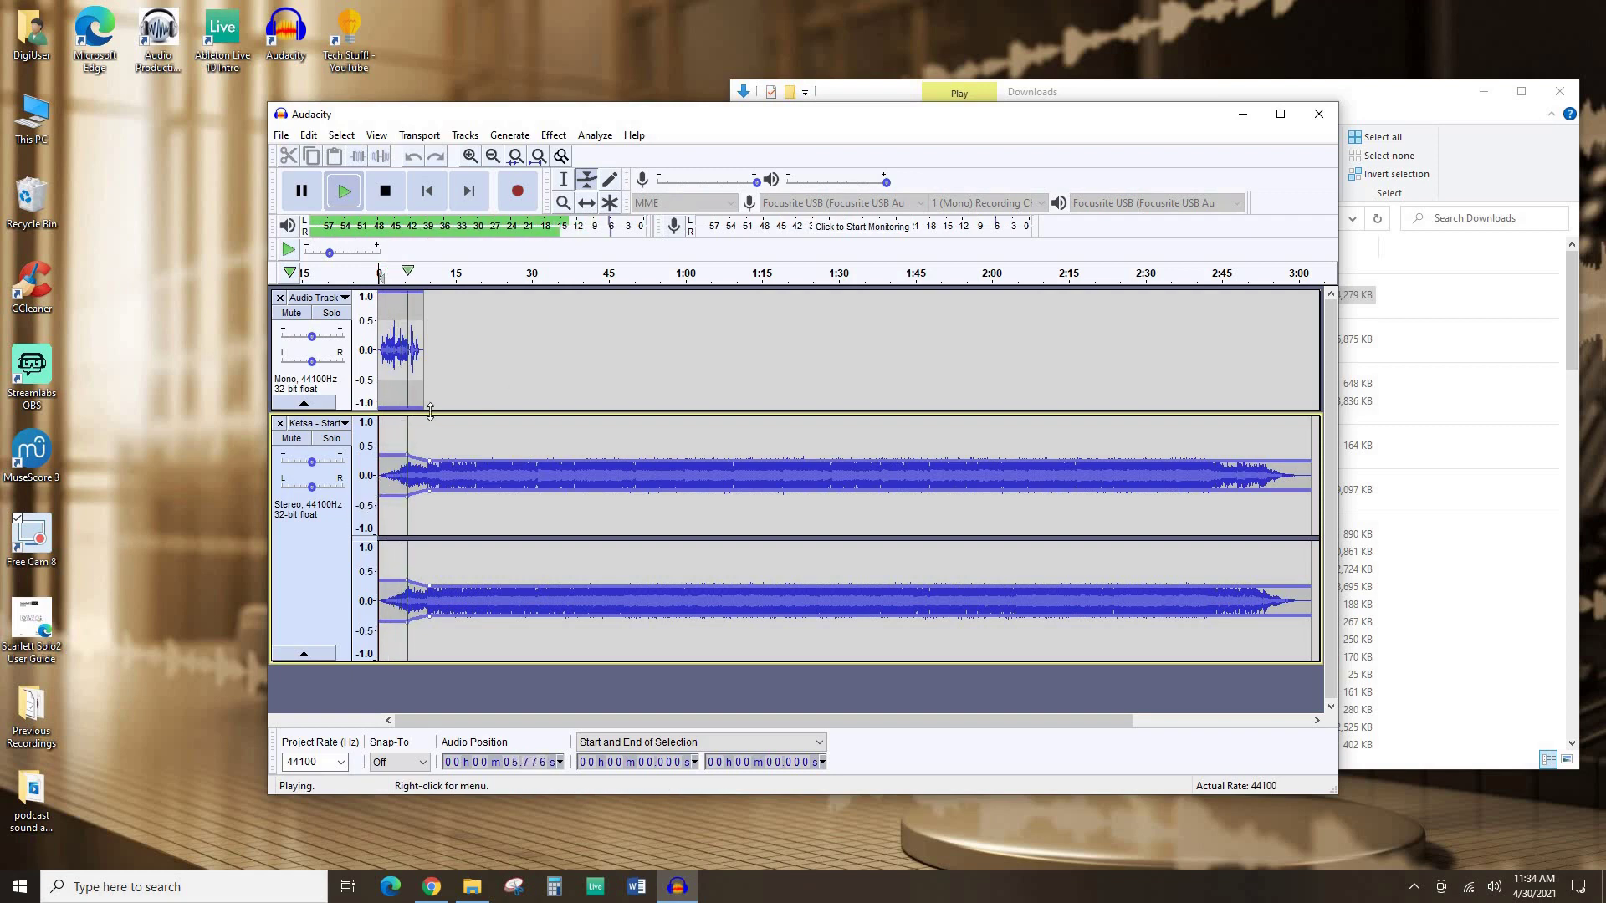
key(space)
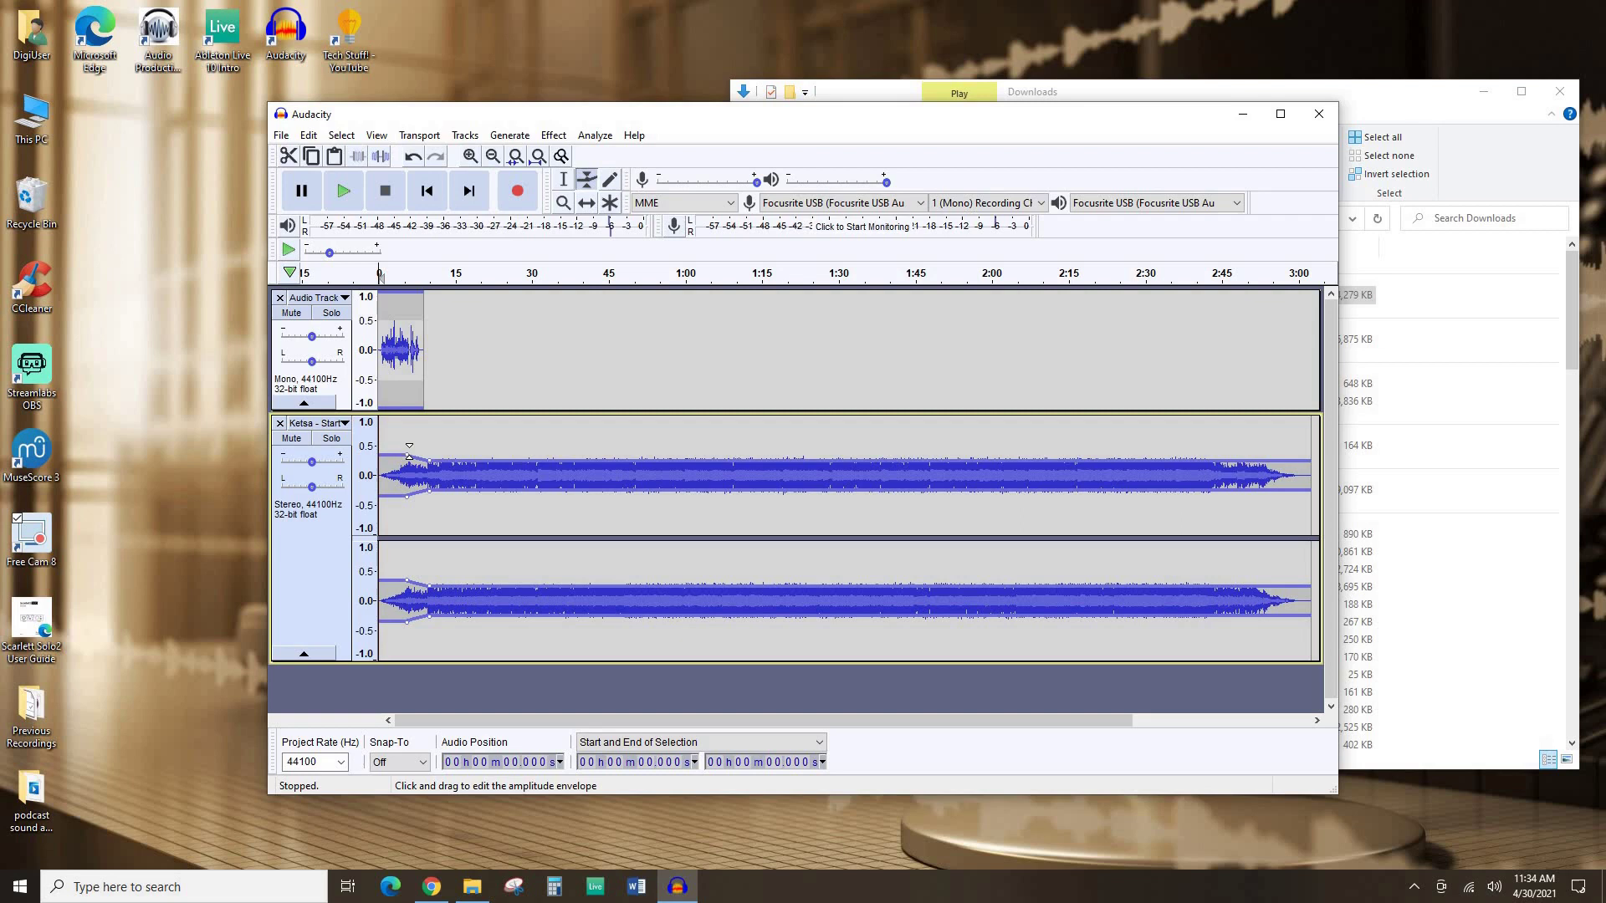
Step: Try a longer fade-in, undo it, replay the mix, and widen the Audacity window
drag(405, 459, 430, 457)
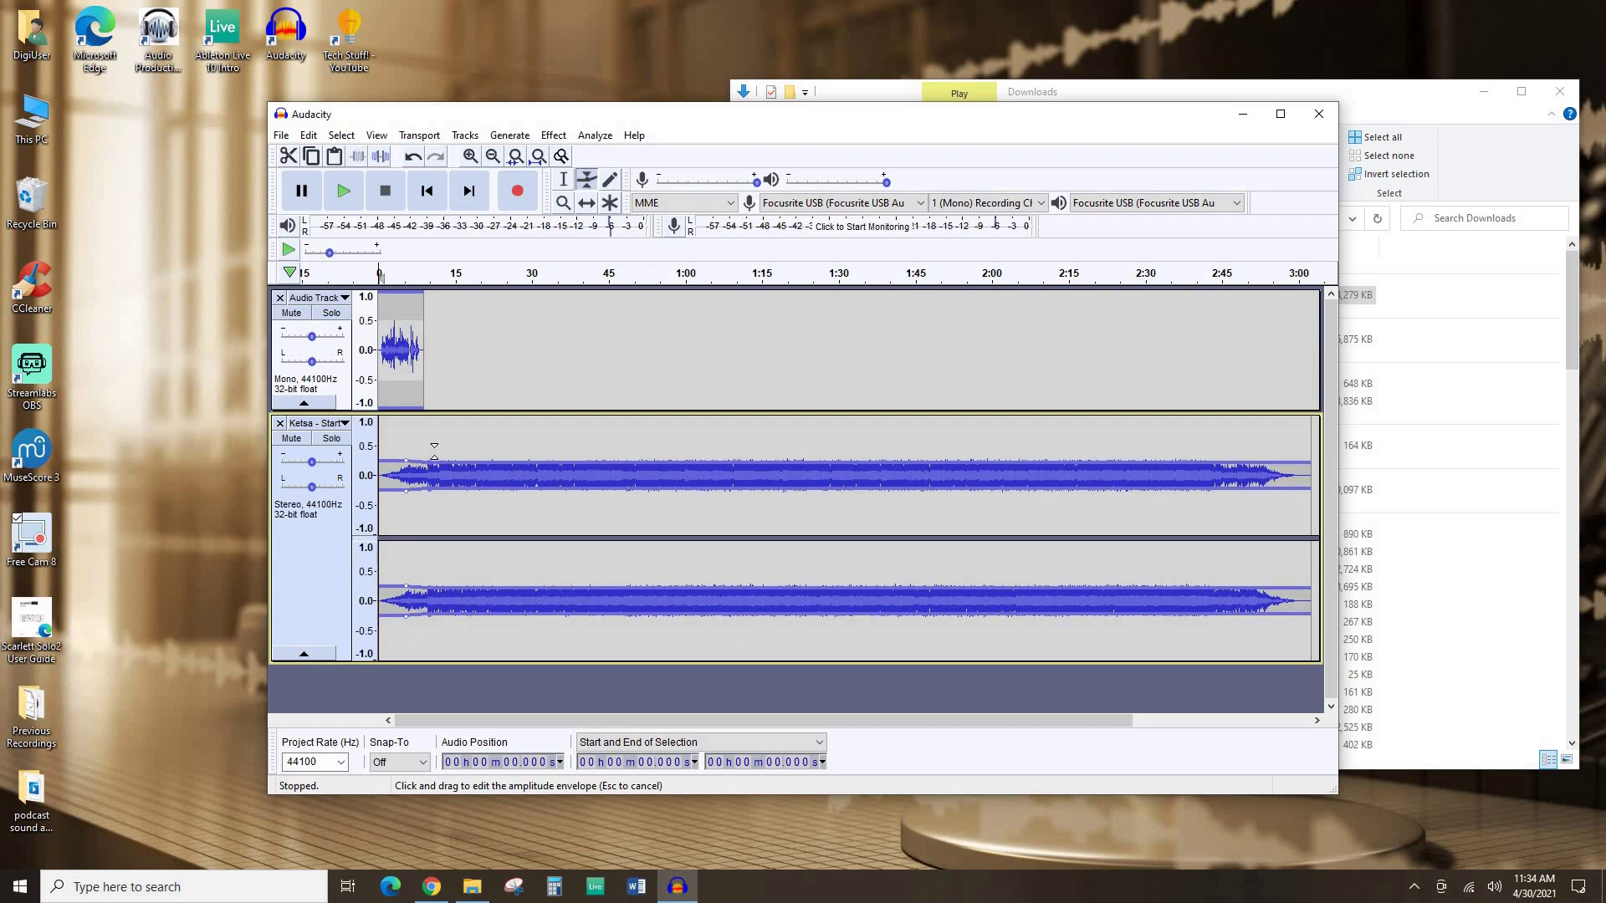
key(ctrl+z)
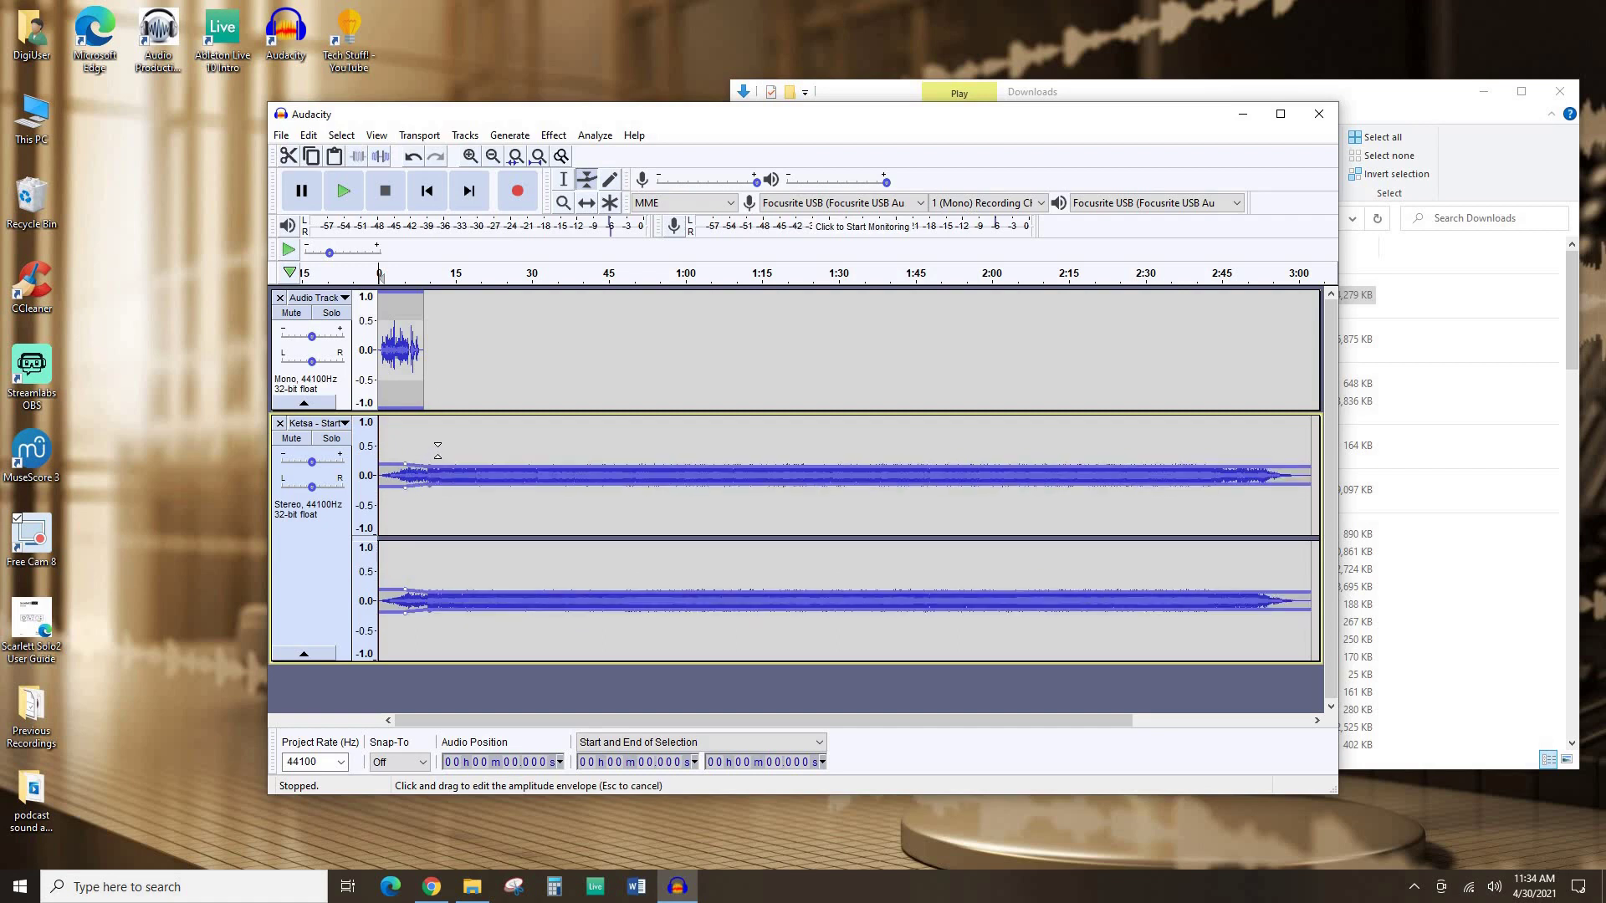
key(ctrl+z)
key(space)
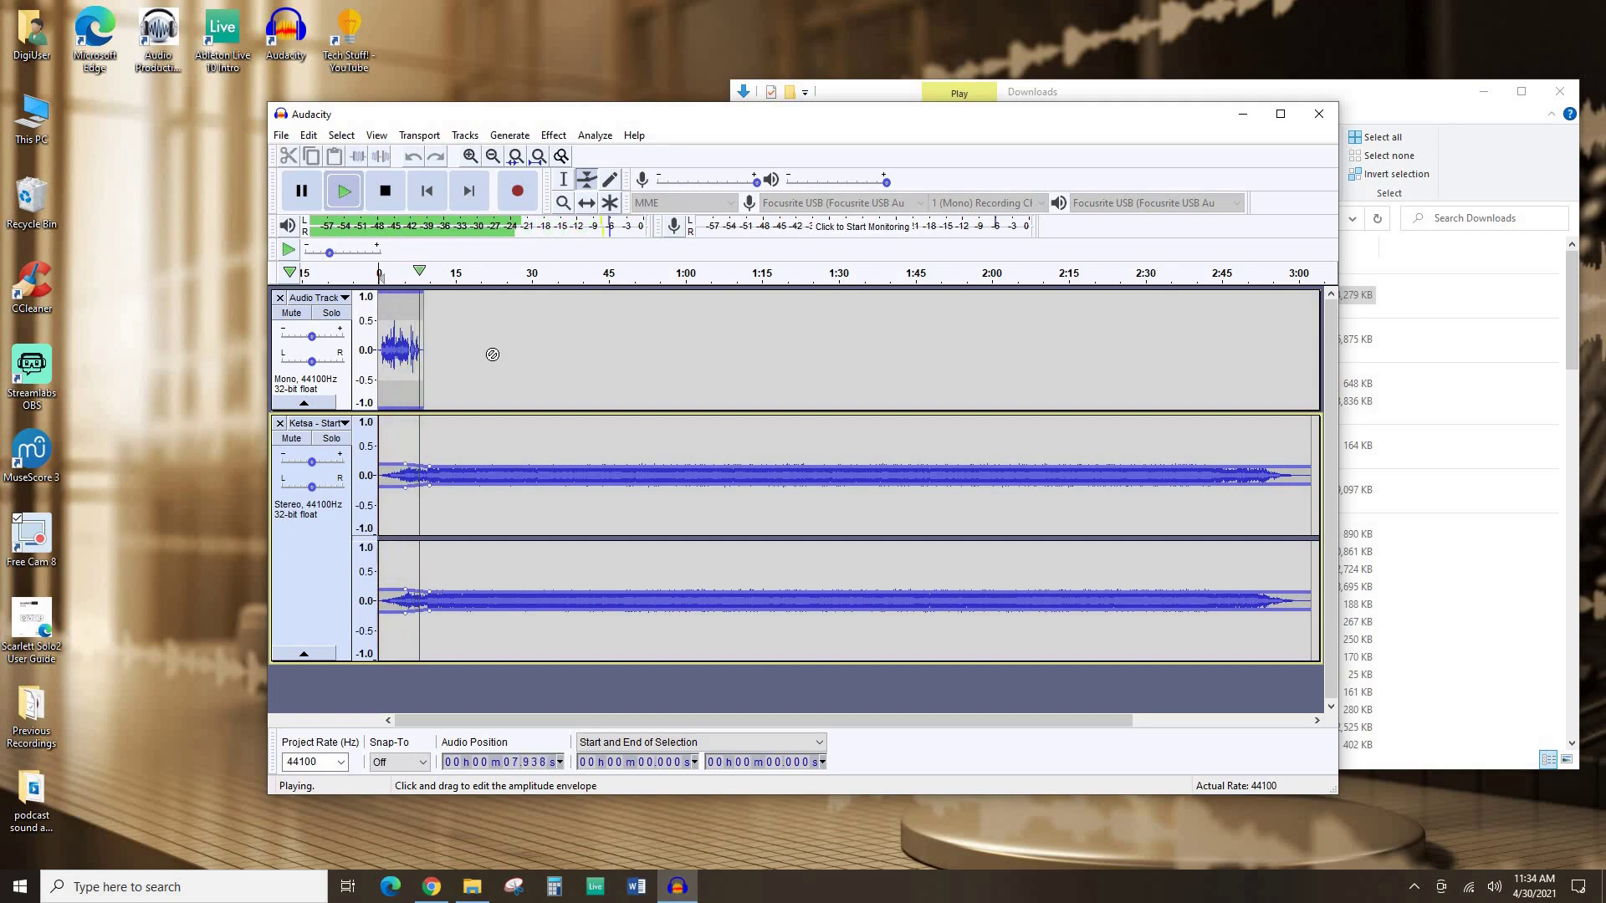
key(space)
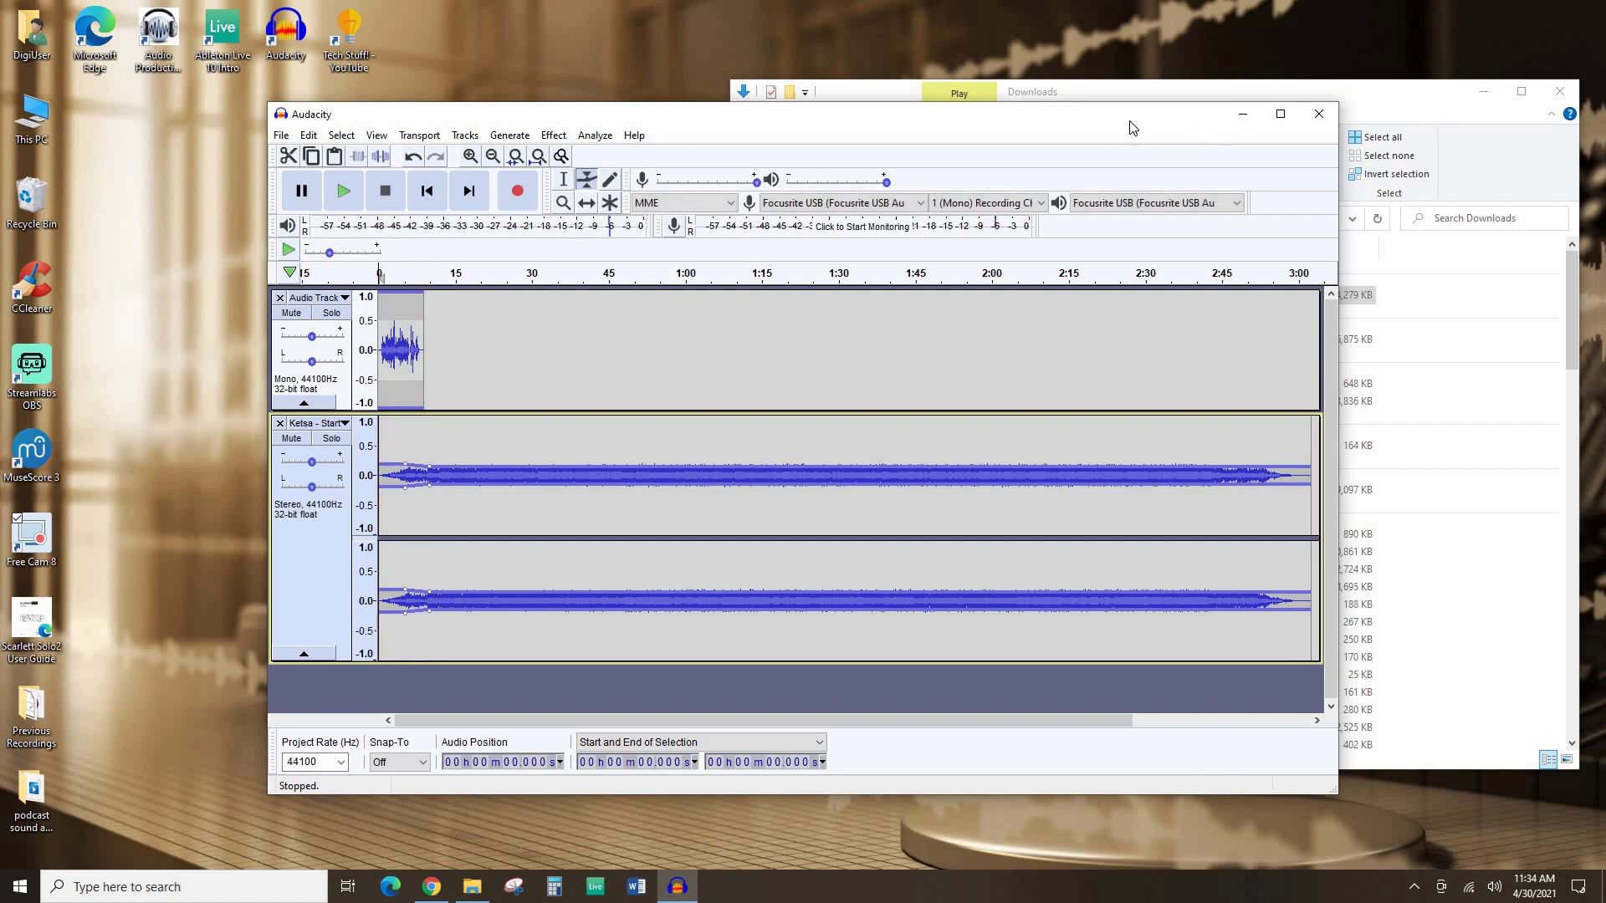
drag(1228, 120, 1120, 114)
drag(1230, 505, 1535, 505)
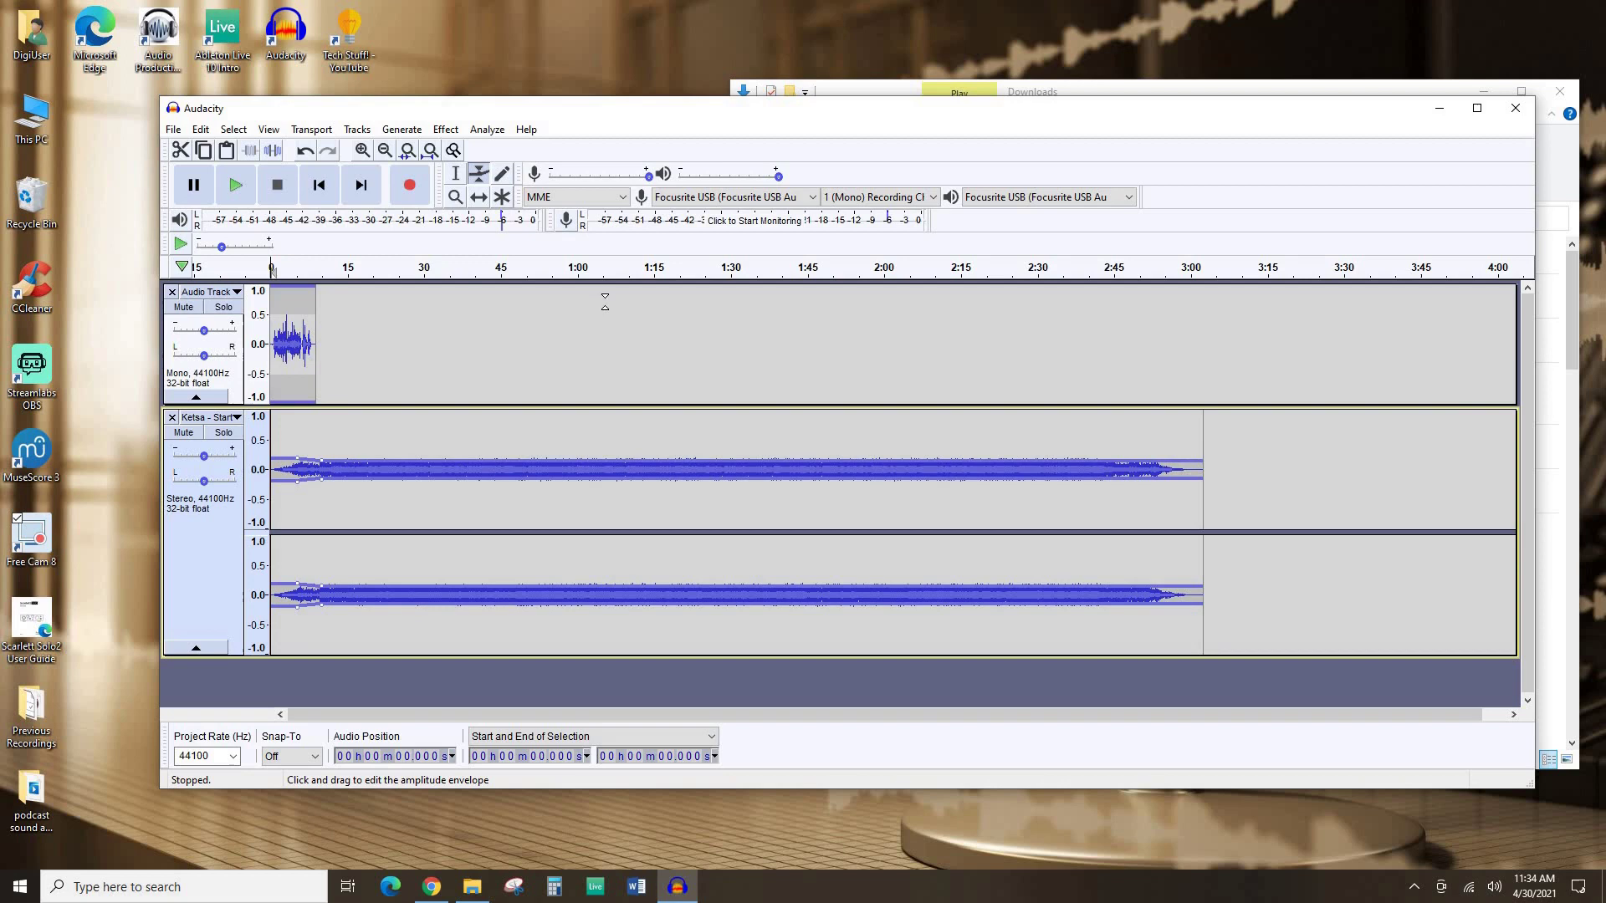
Step: Delete the Ketsa music from about 14 seconds to its end
click(455, 178)
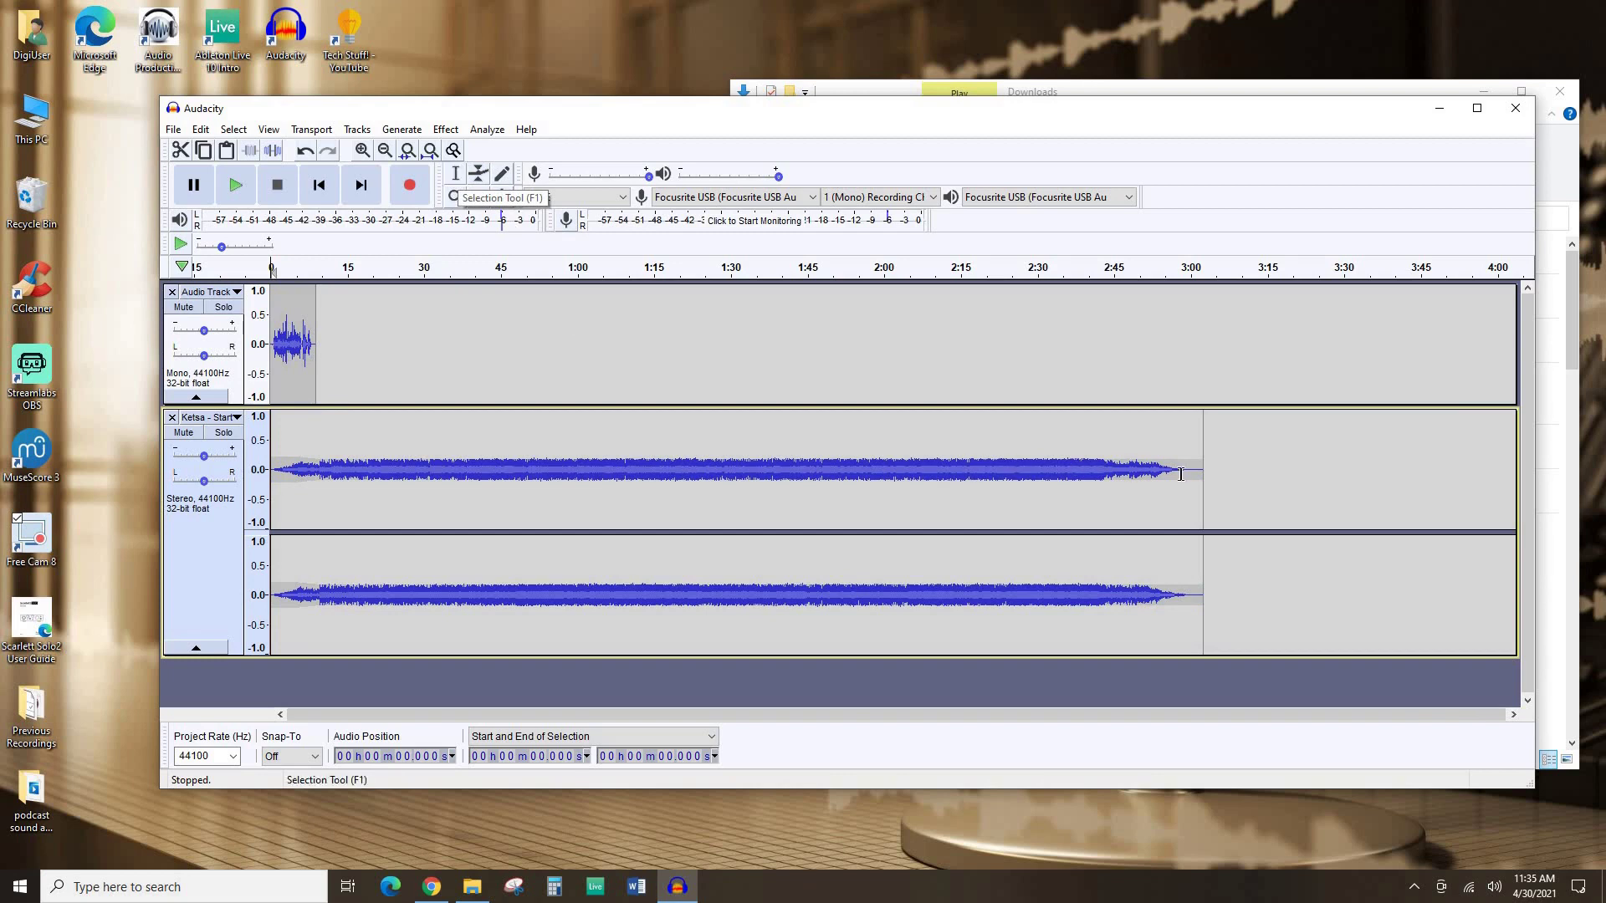
drag(1221, 455, 382, 429)
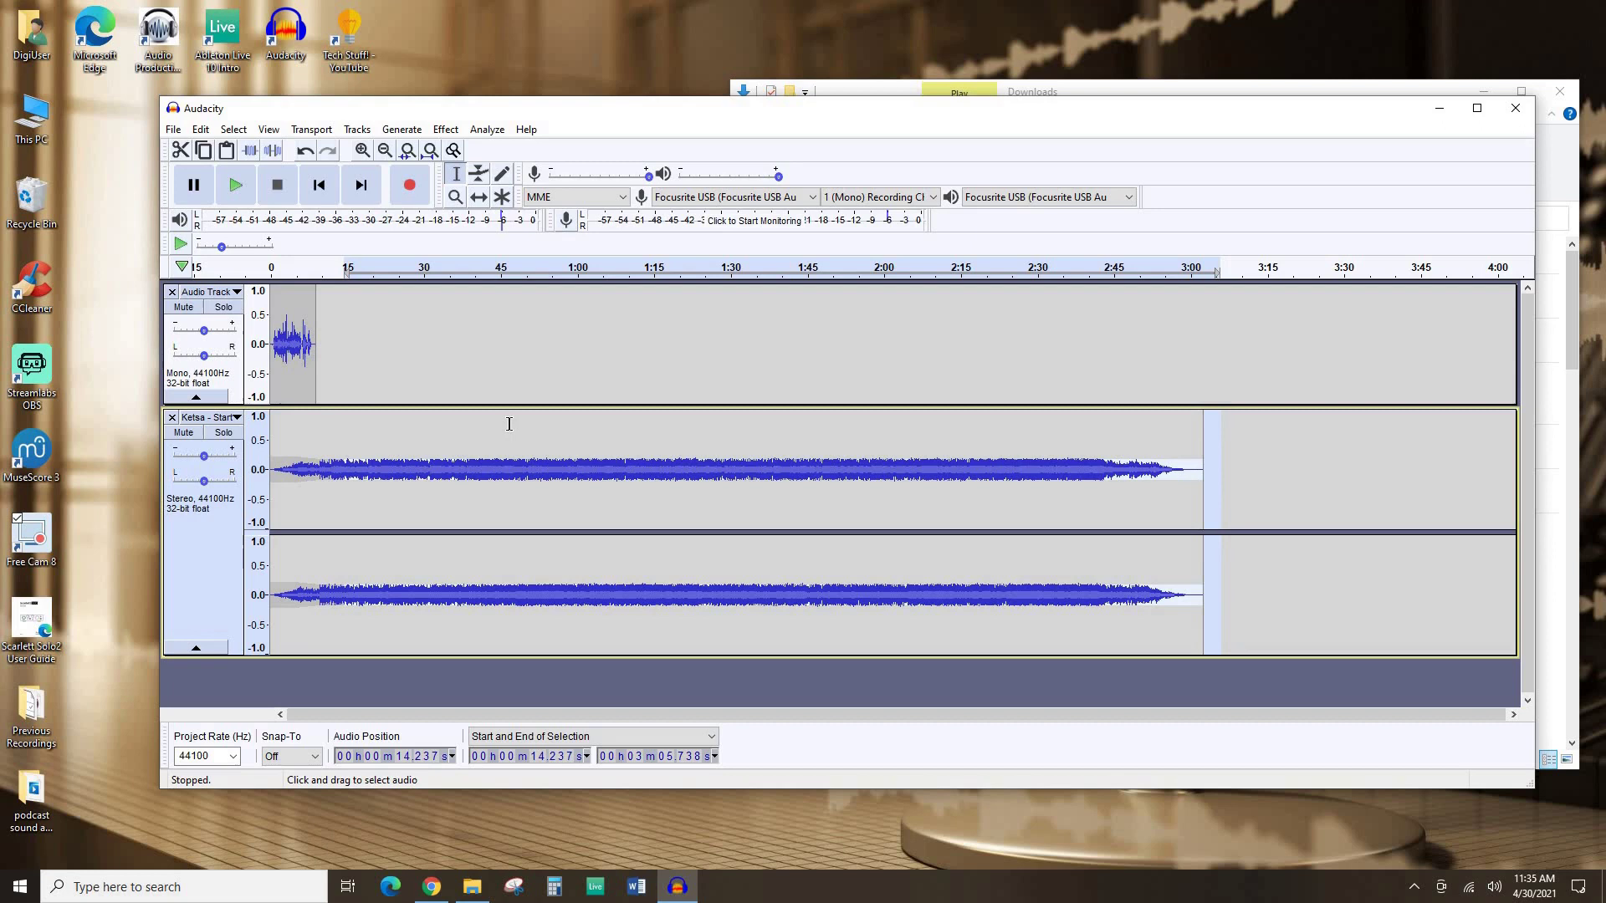
key(Delete)
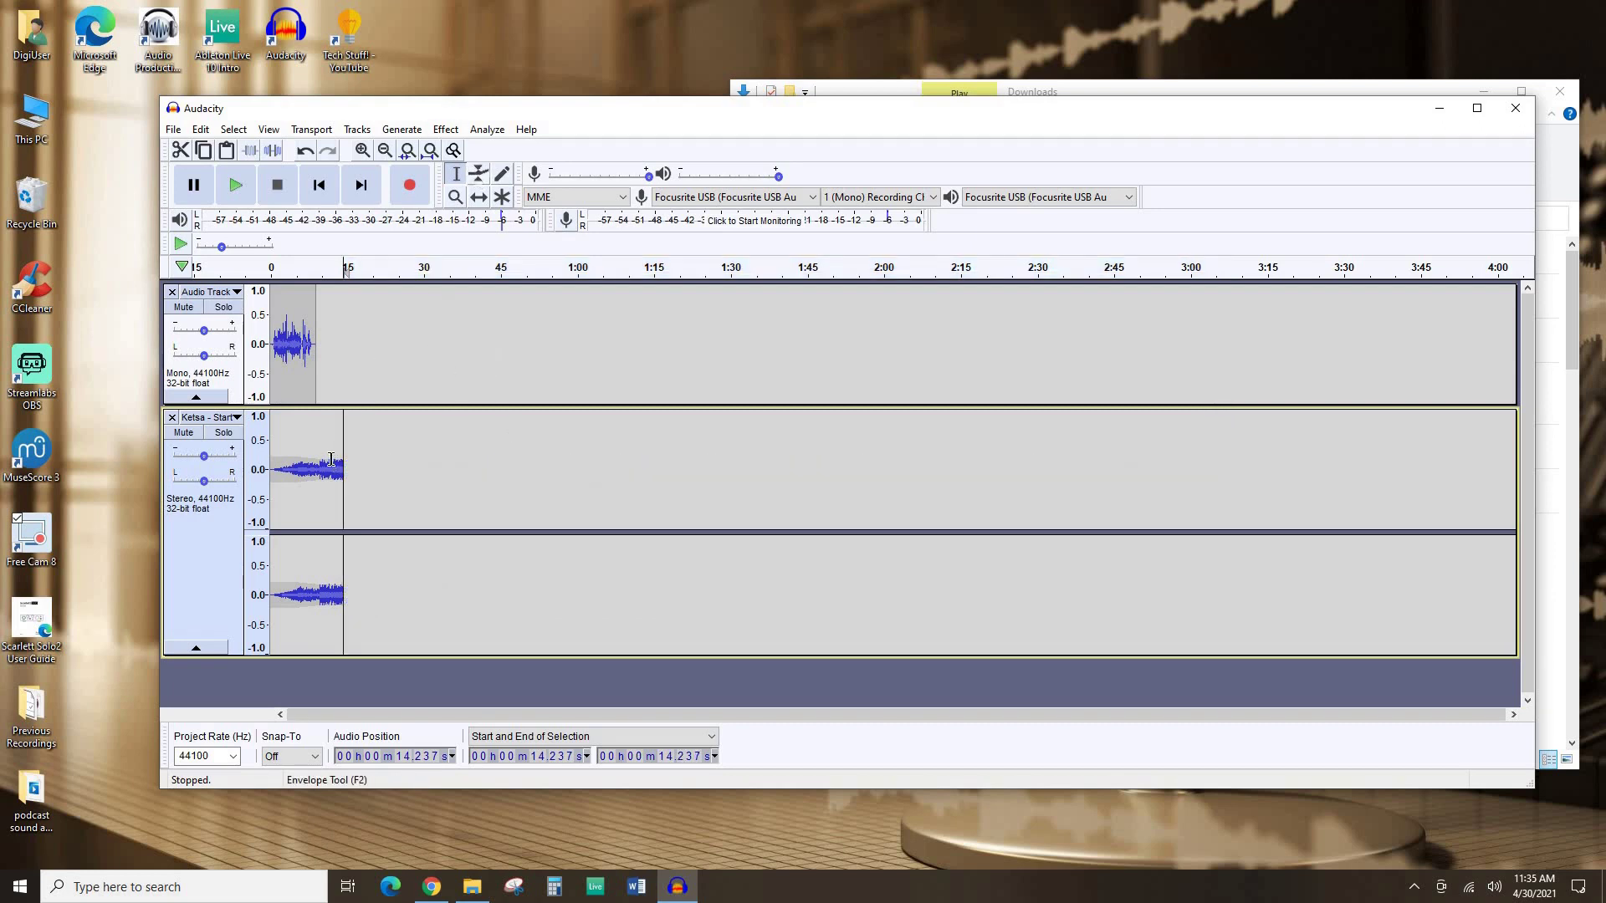
Step: Remove the end envelope point of the trimmed Ketsa clip and play from 7.855 s
key(F2)
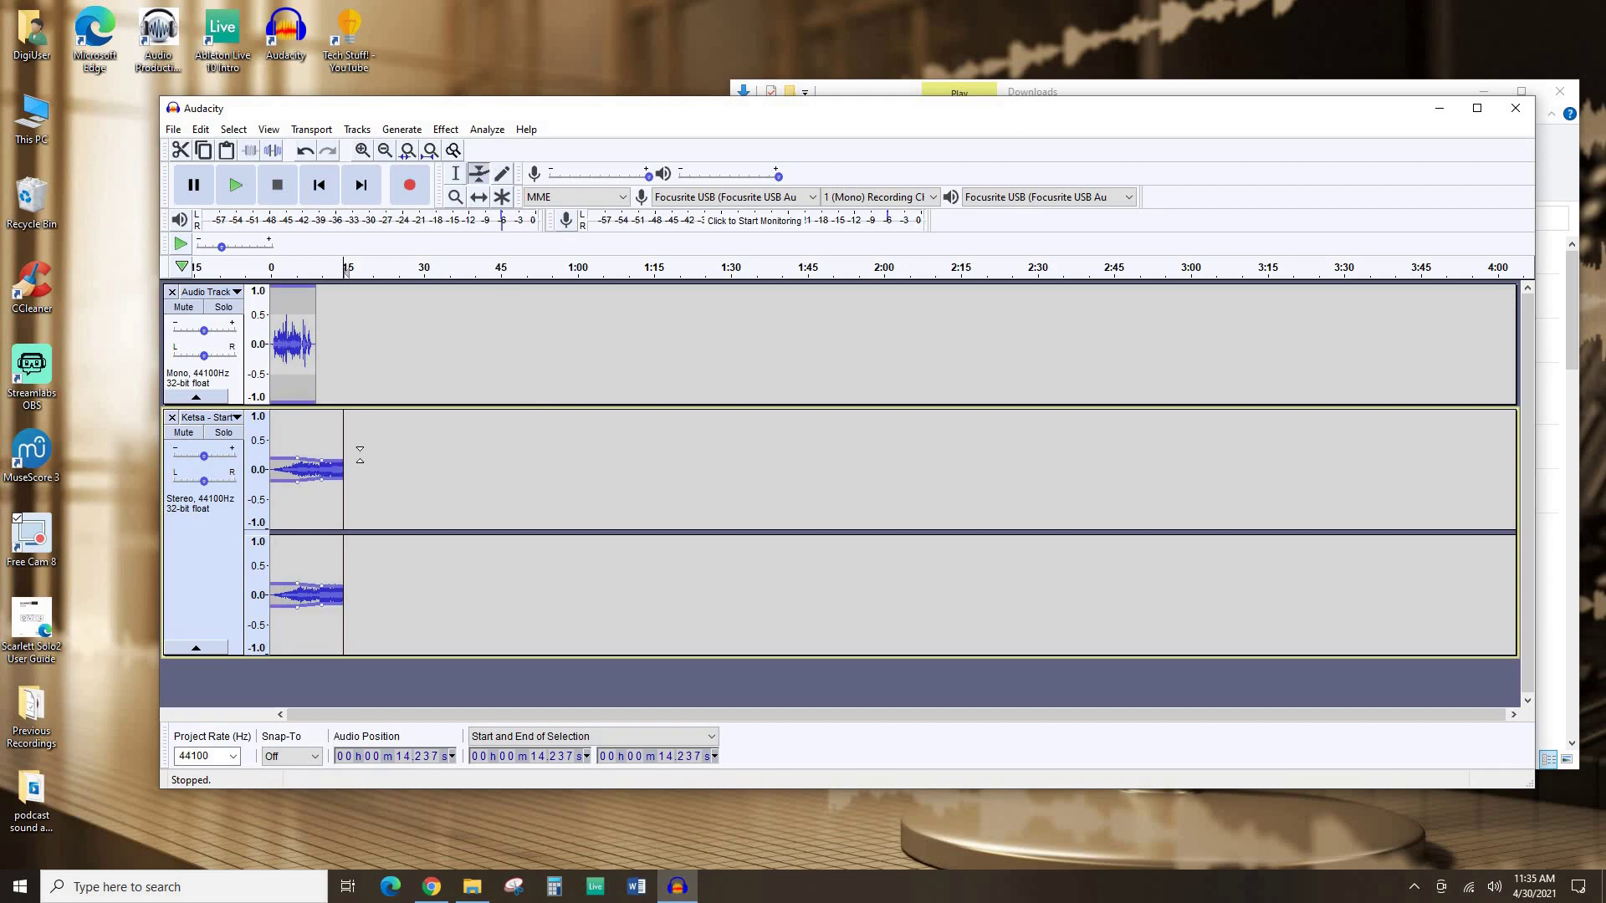
click(344, 460)
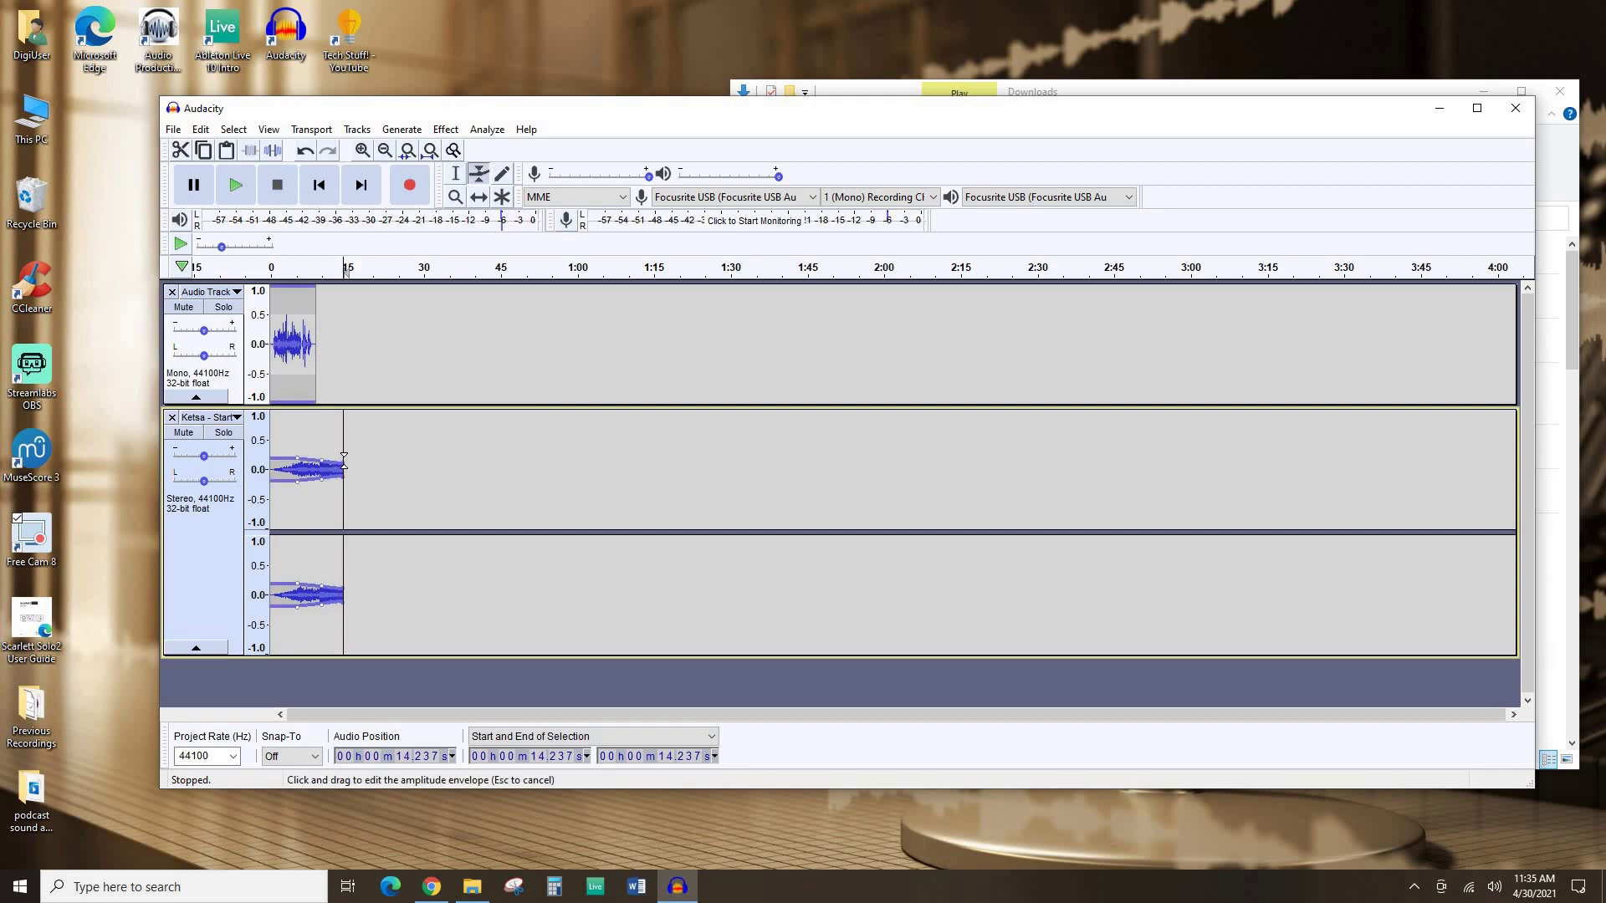
drag(343, 464, 389, 333)
key(F1)
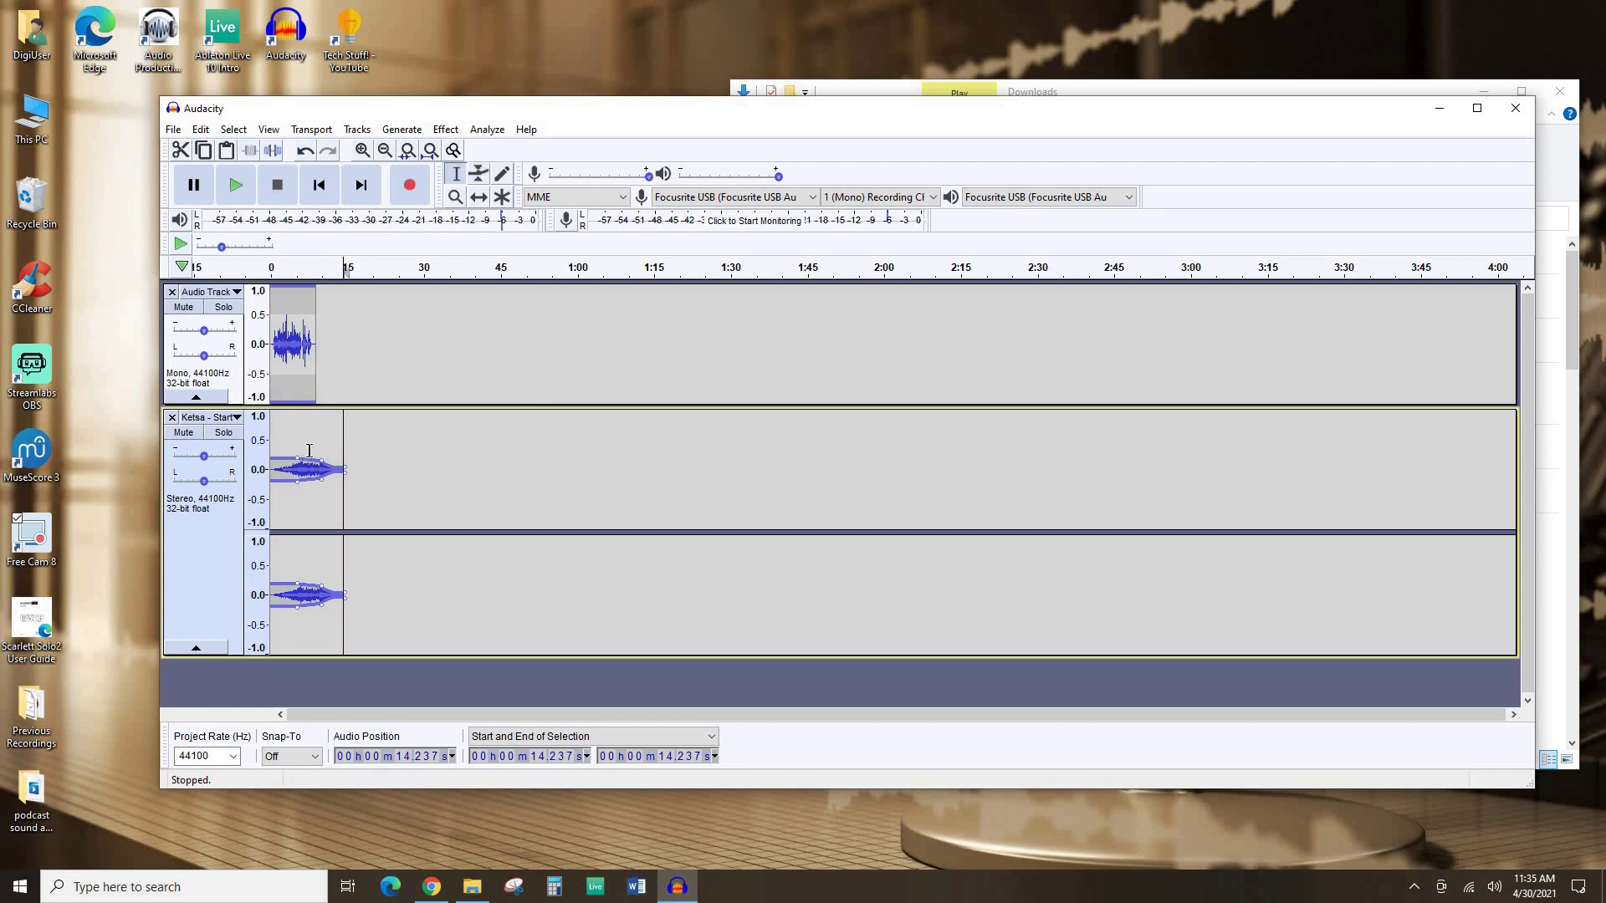
click(310, 467)
key(space)
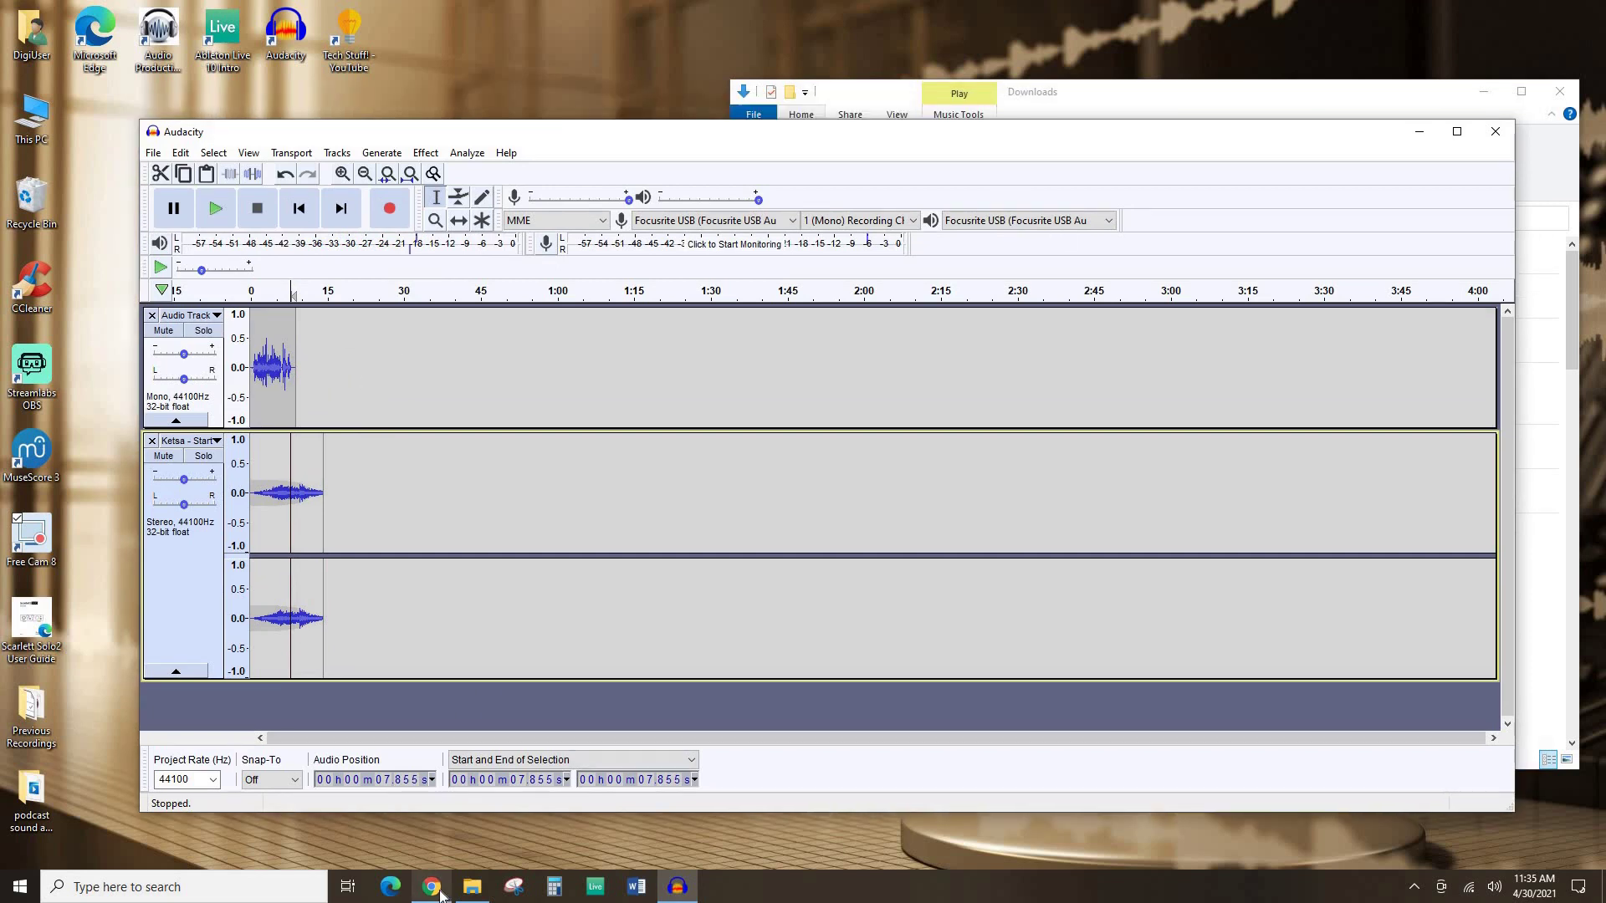
Step: Open freesound.org in a new Chrome tab beside the Free Music Archive page
mouse_move(440, 895)
click(431, 799)
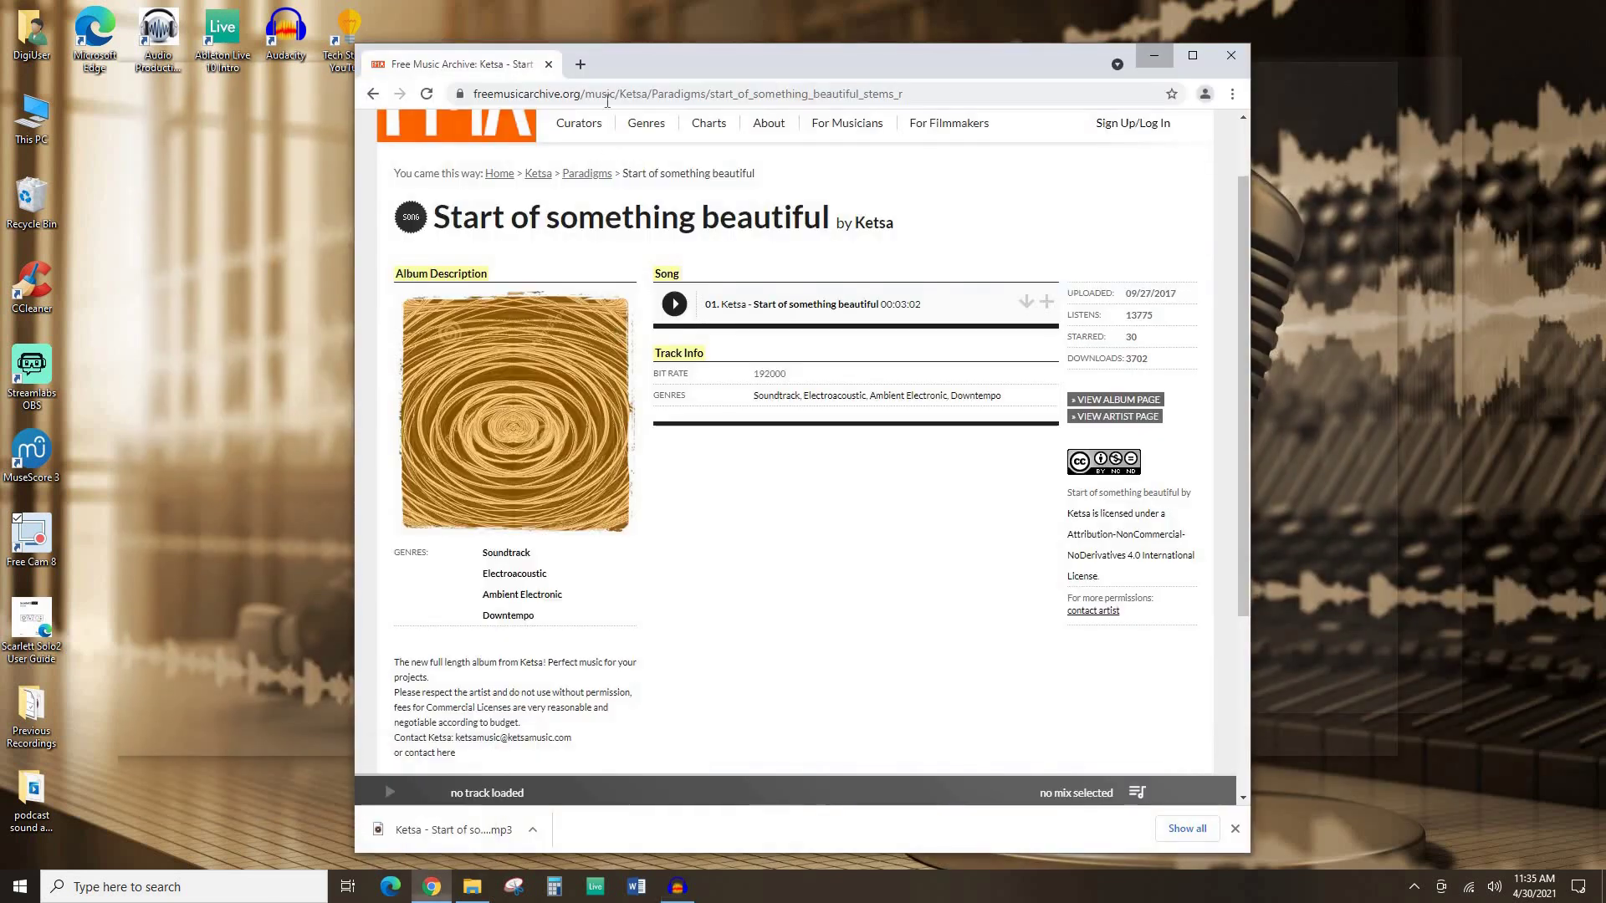
key(ctrl+t)
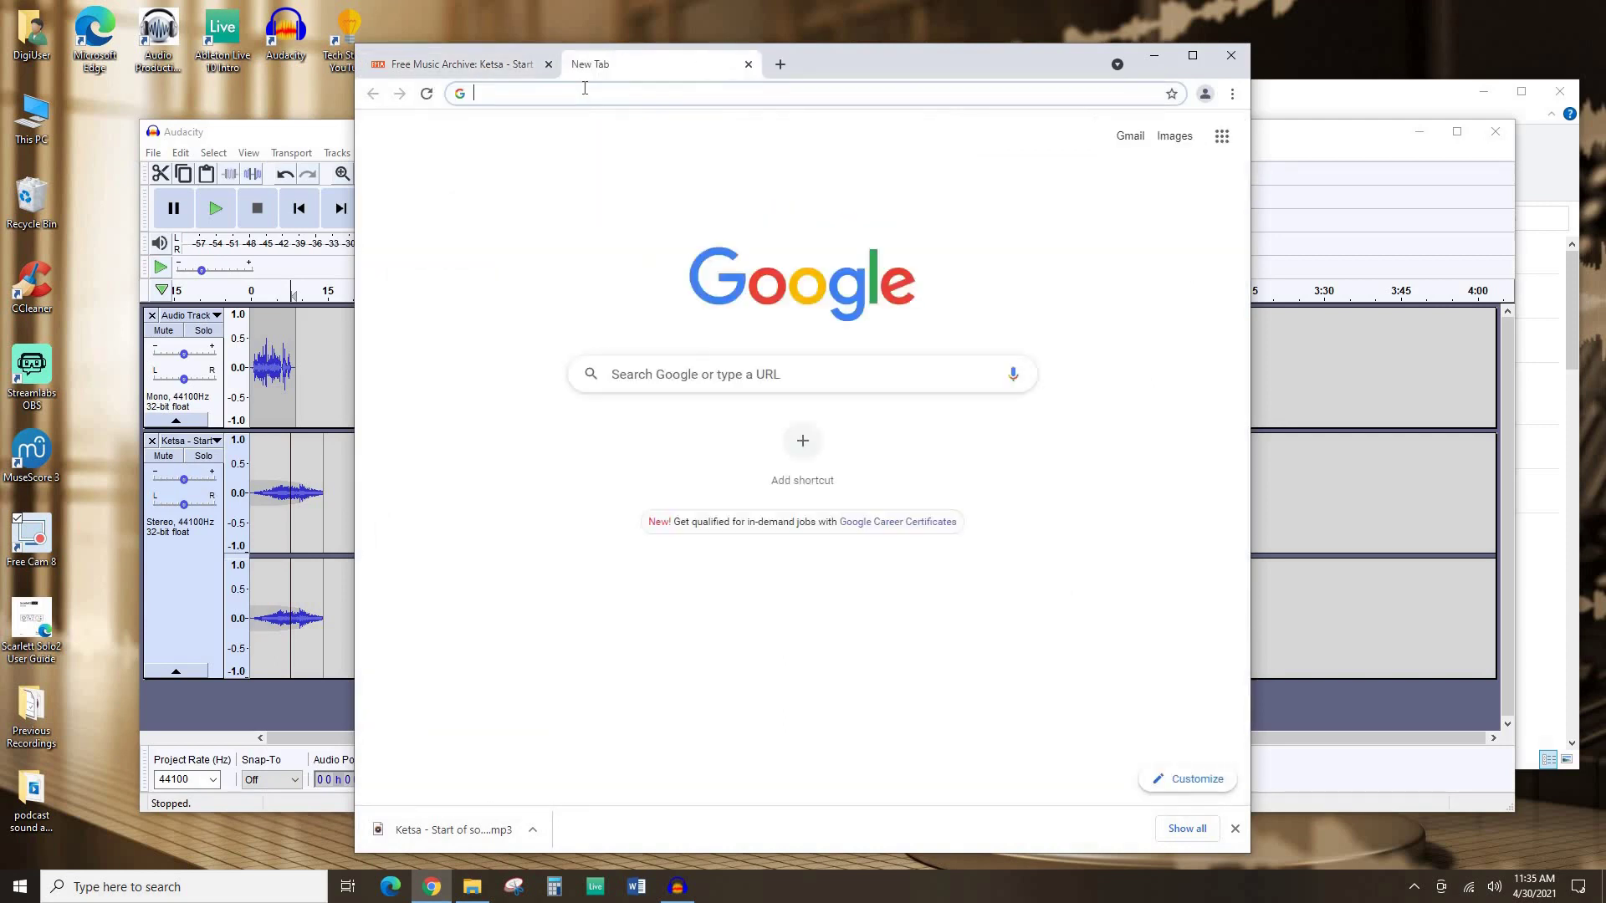
click(585, 88)
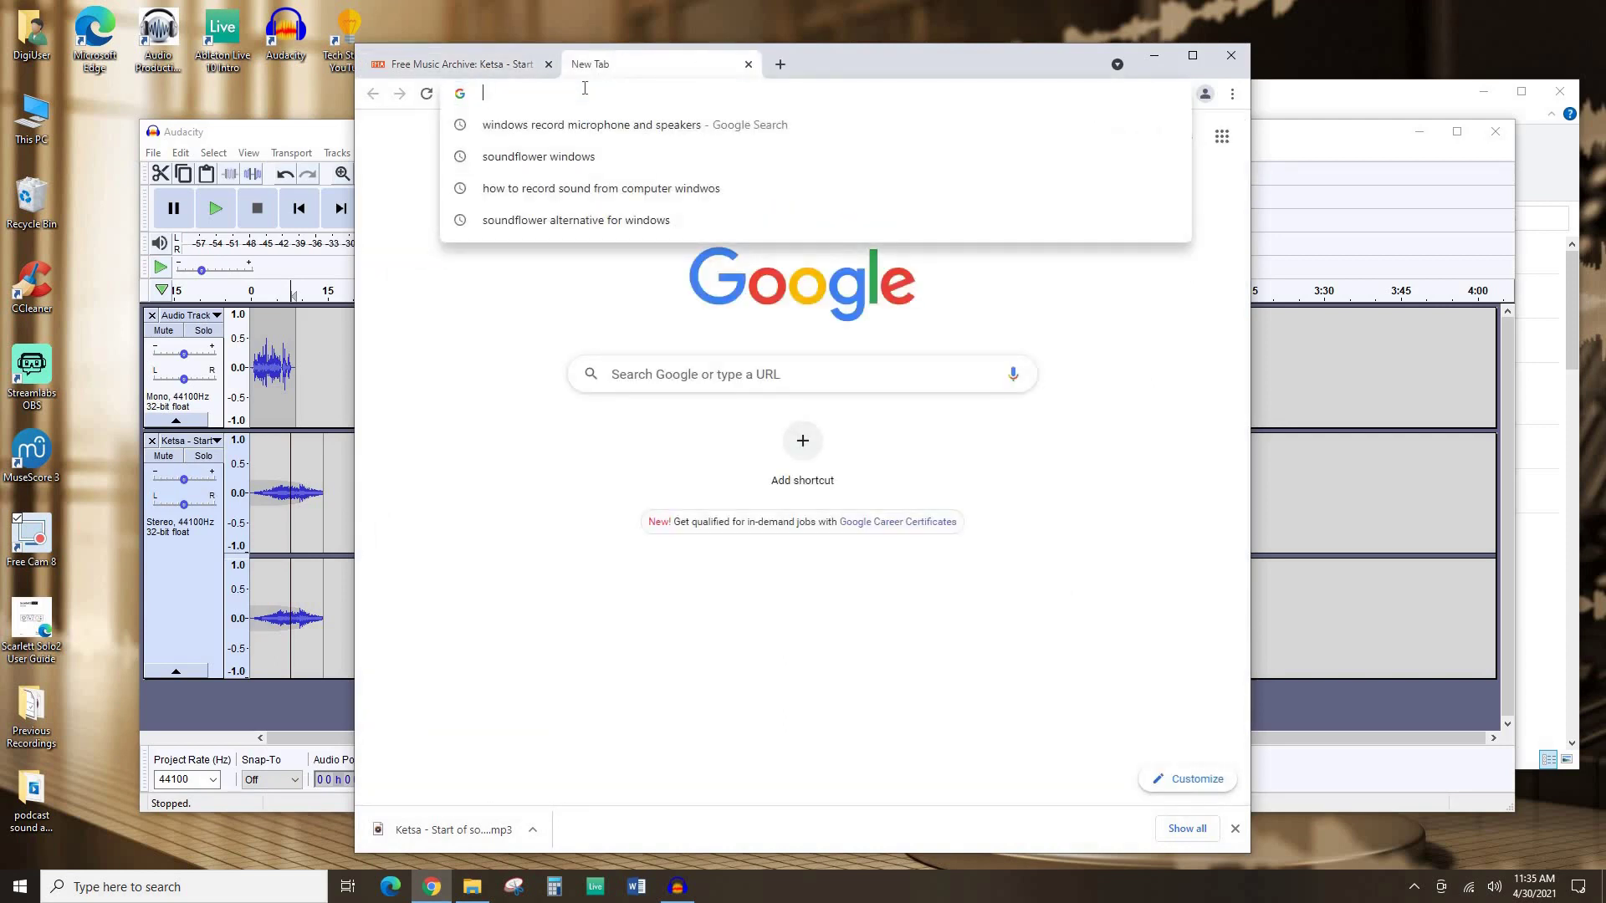
text(freesoun)
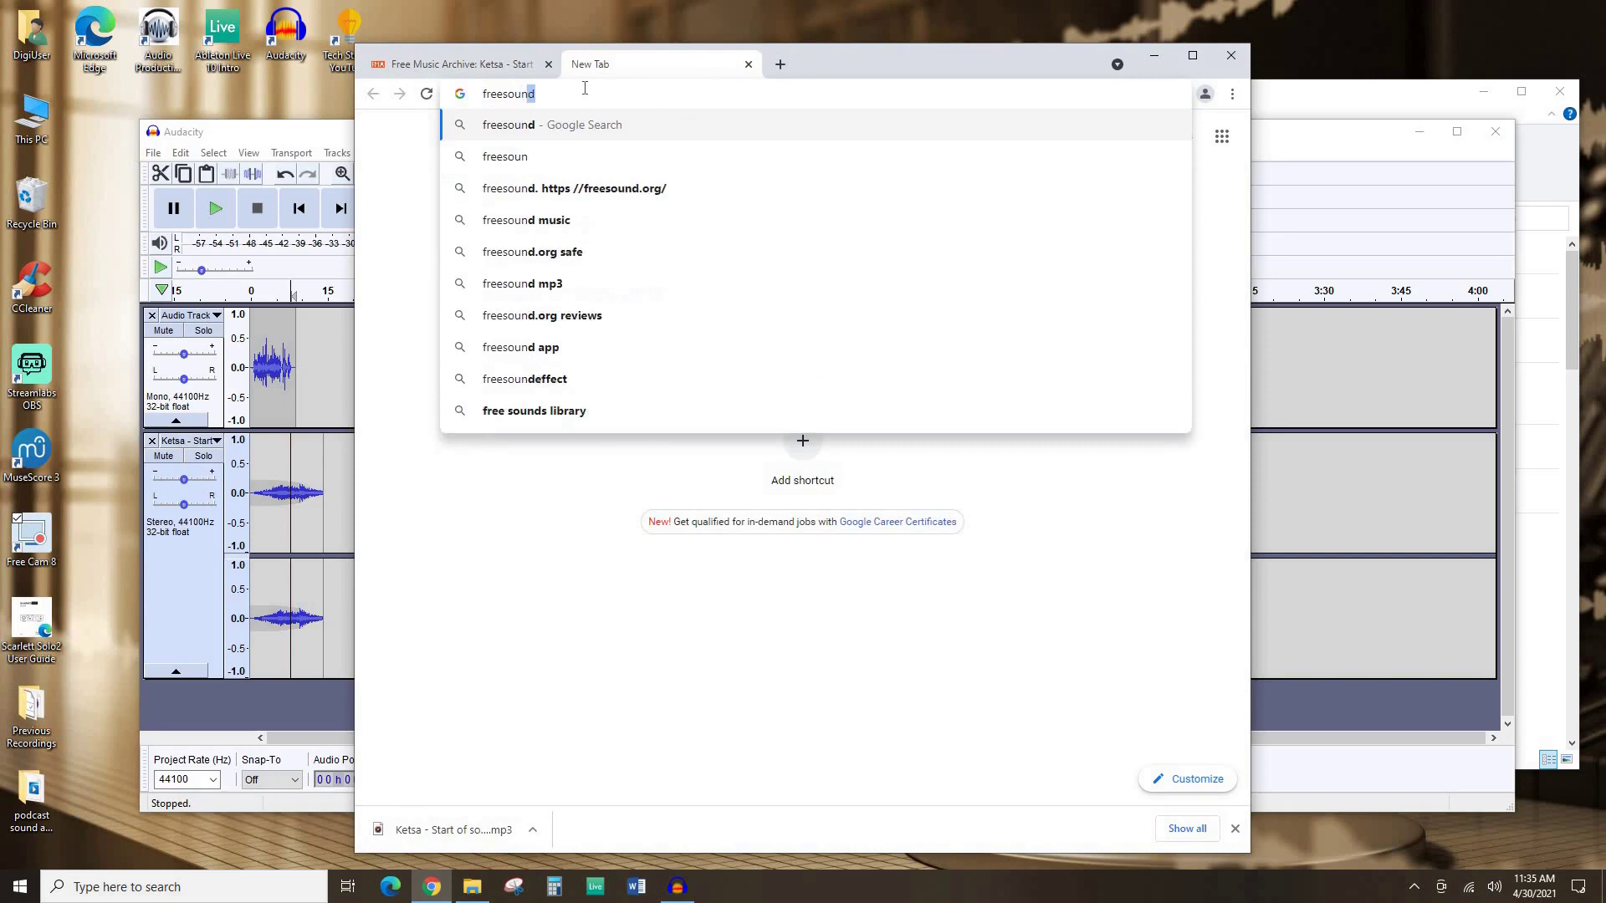
text(d.org)
key(Return)
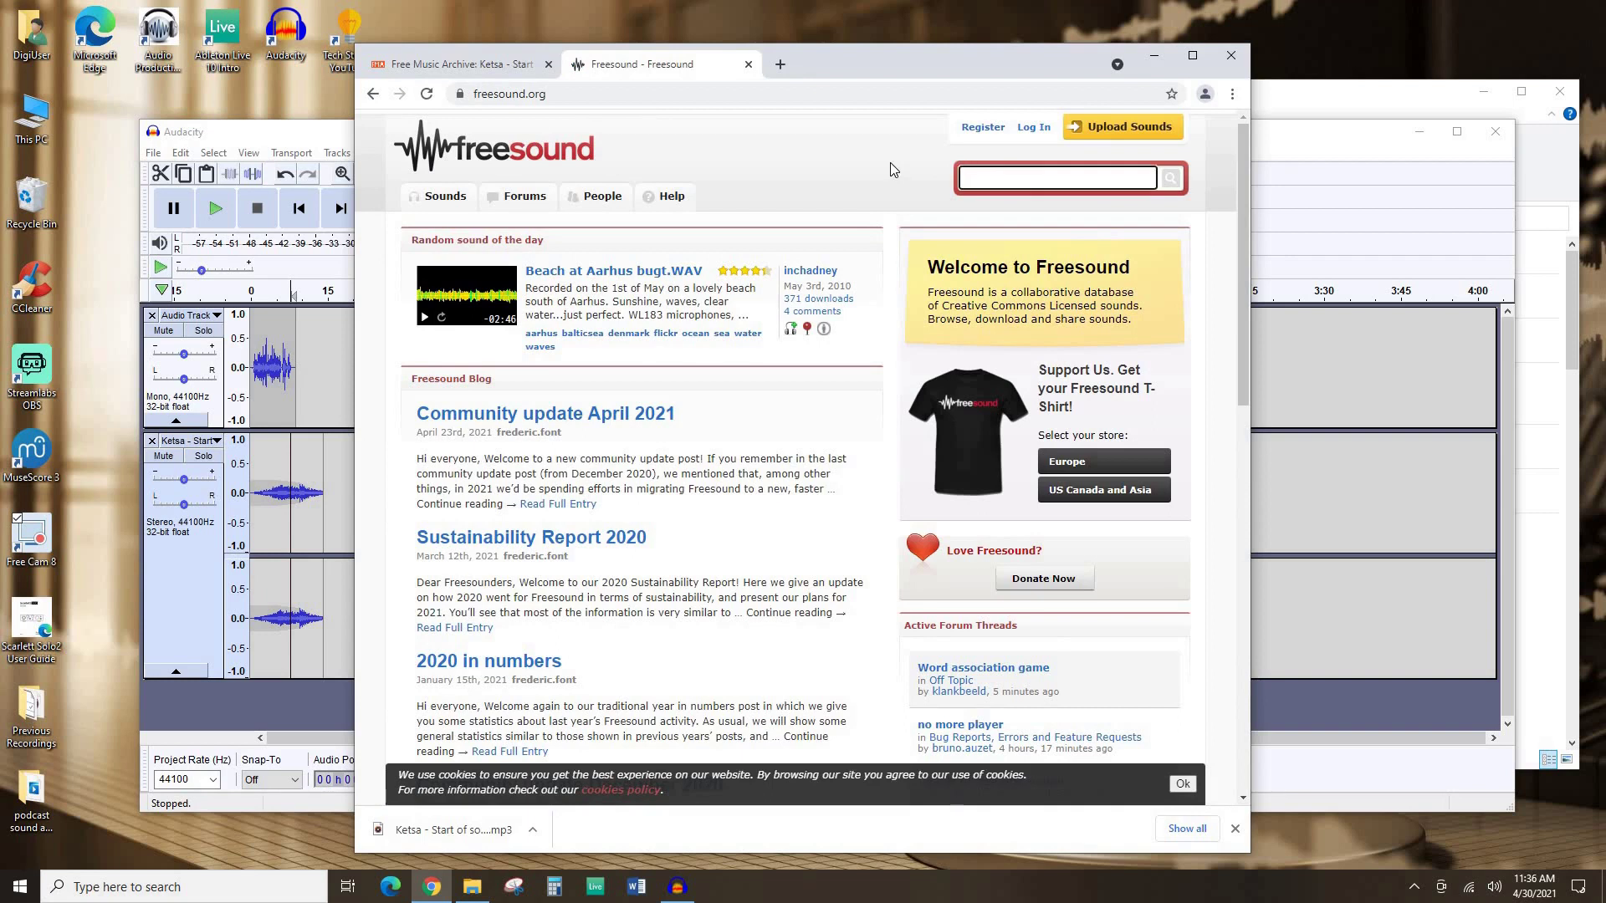
Step: Search Freesound for 'applause' and open the Applause 2.WAV result
text(applause)
key(Return)
scroll(405, 358, down, 1)
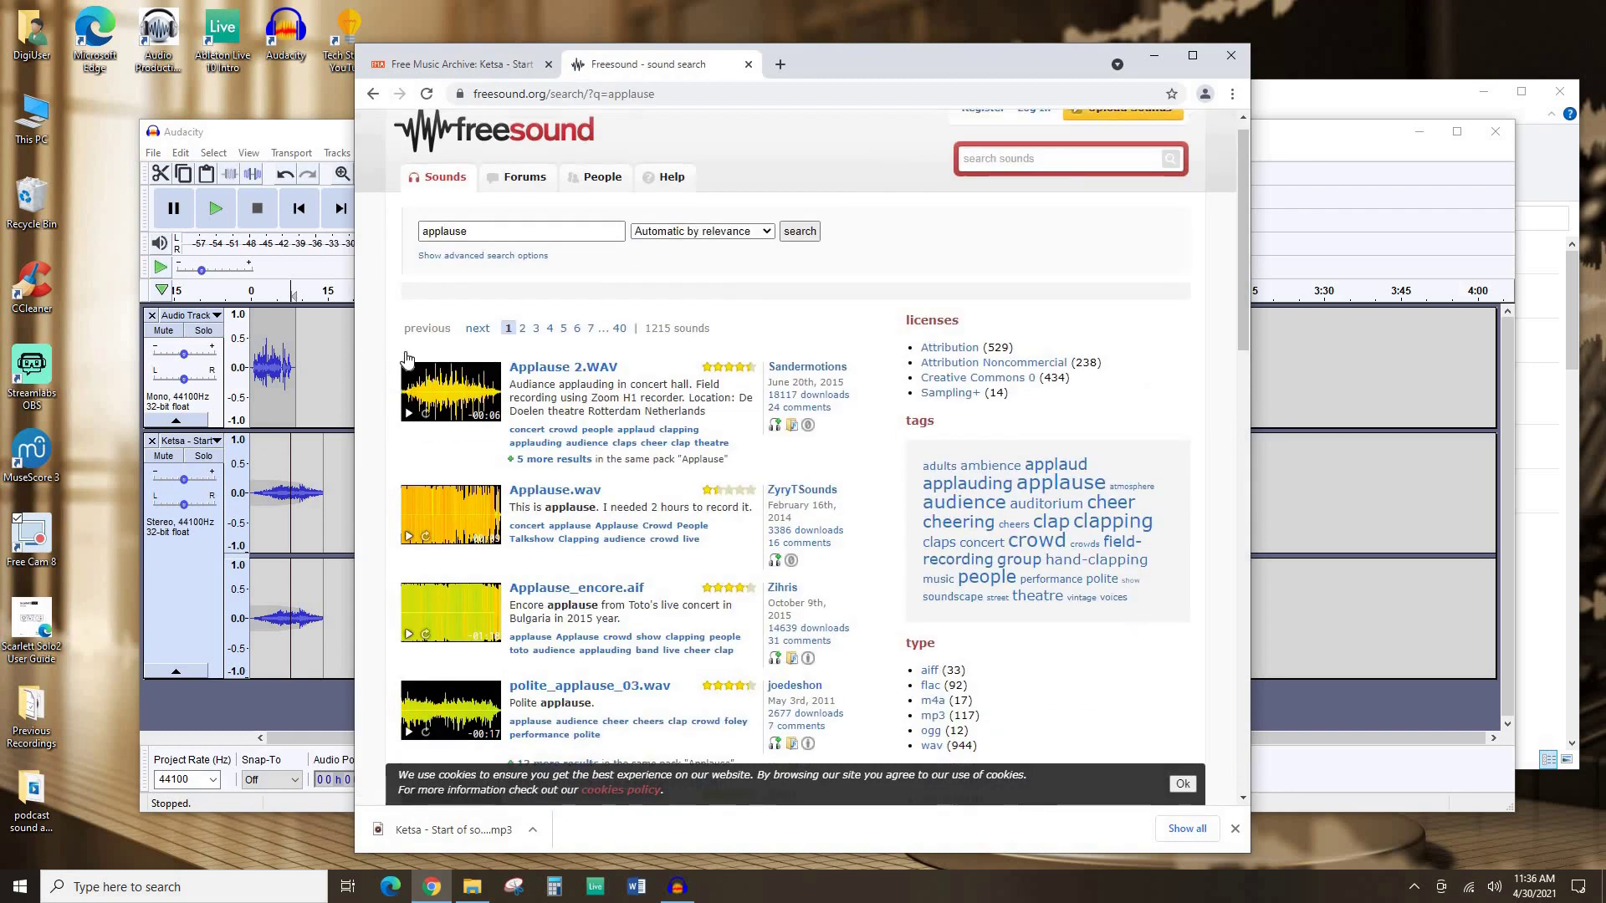
scroll(405, 358, down, 1)
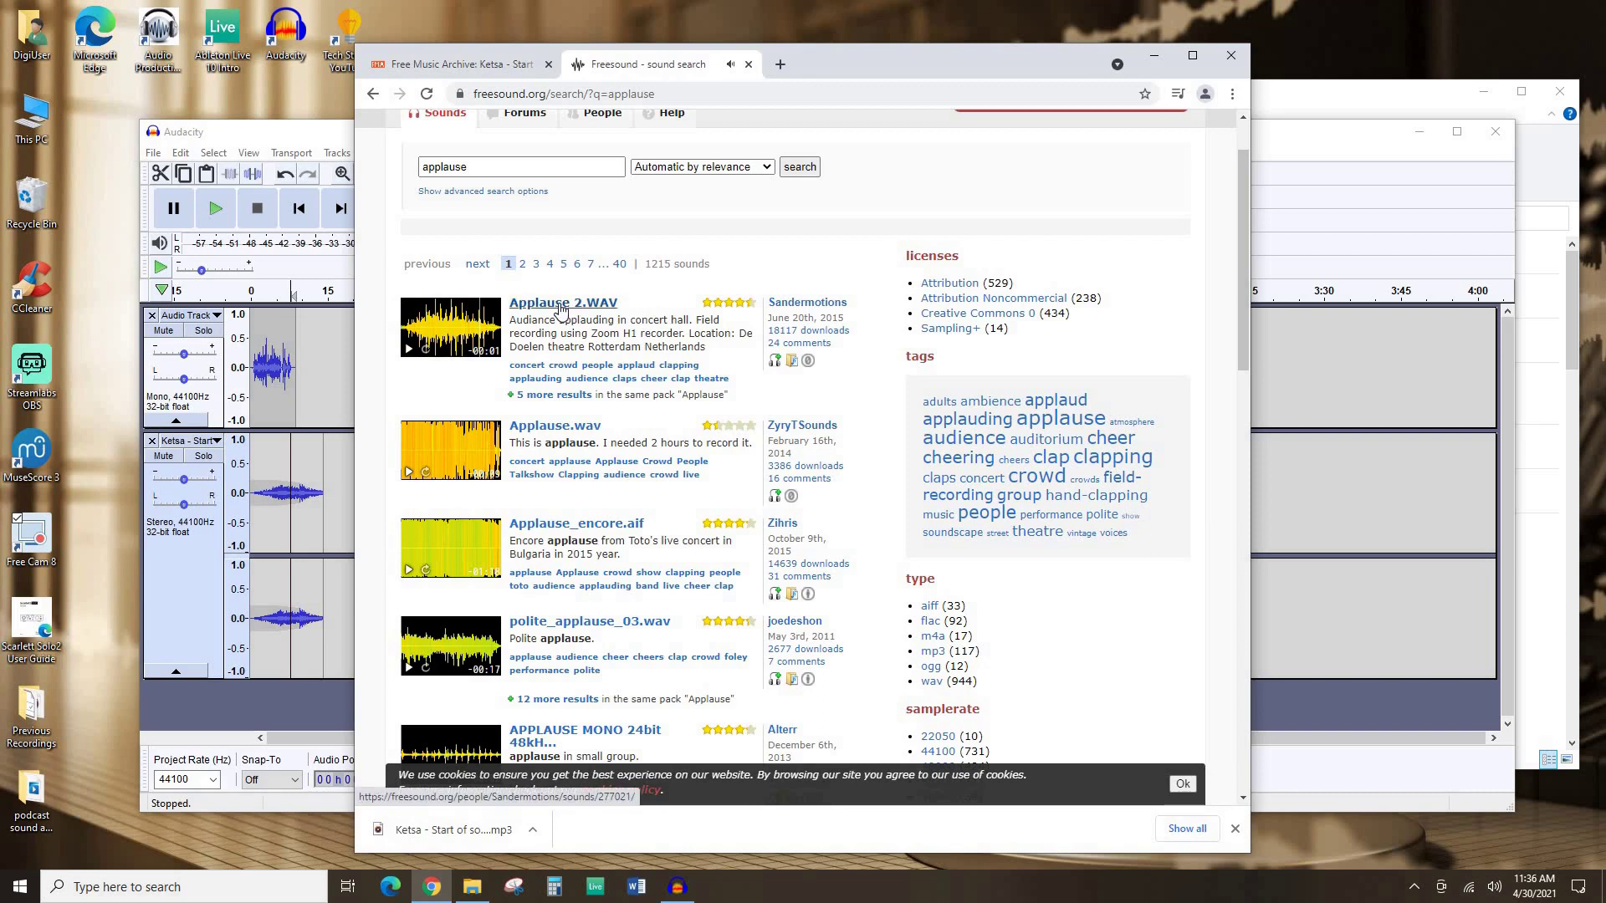
click(560, 308)
Step: Return to the top of the Applause 2.WAV page and go to Freesound's Log In page
scroll(702, 345, down, 1)
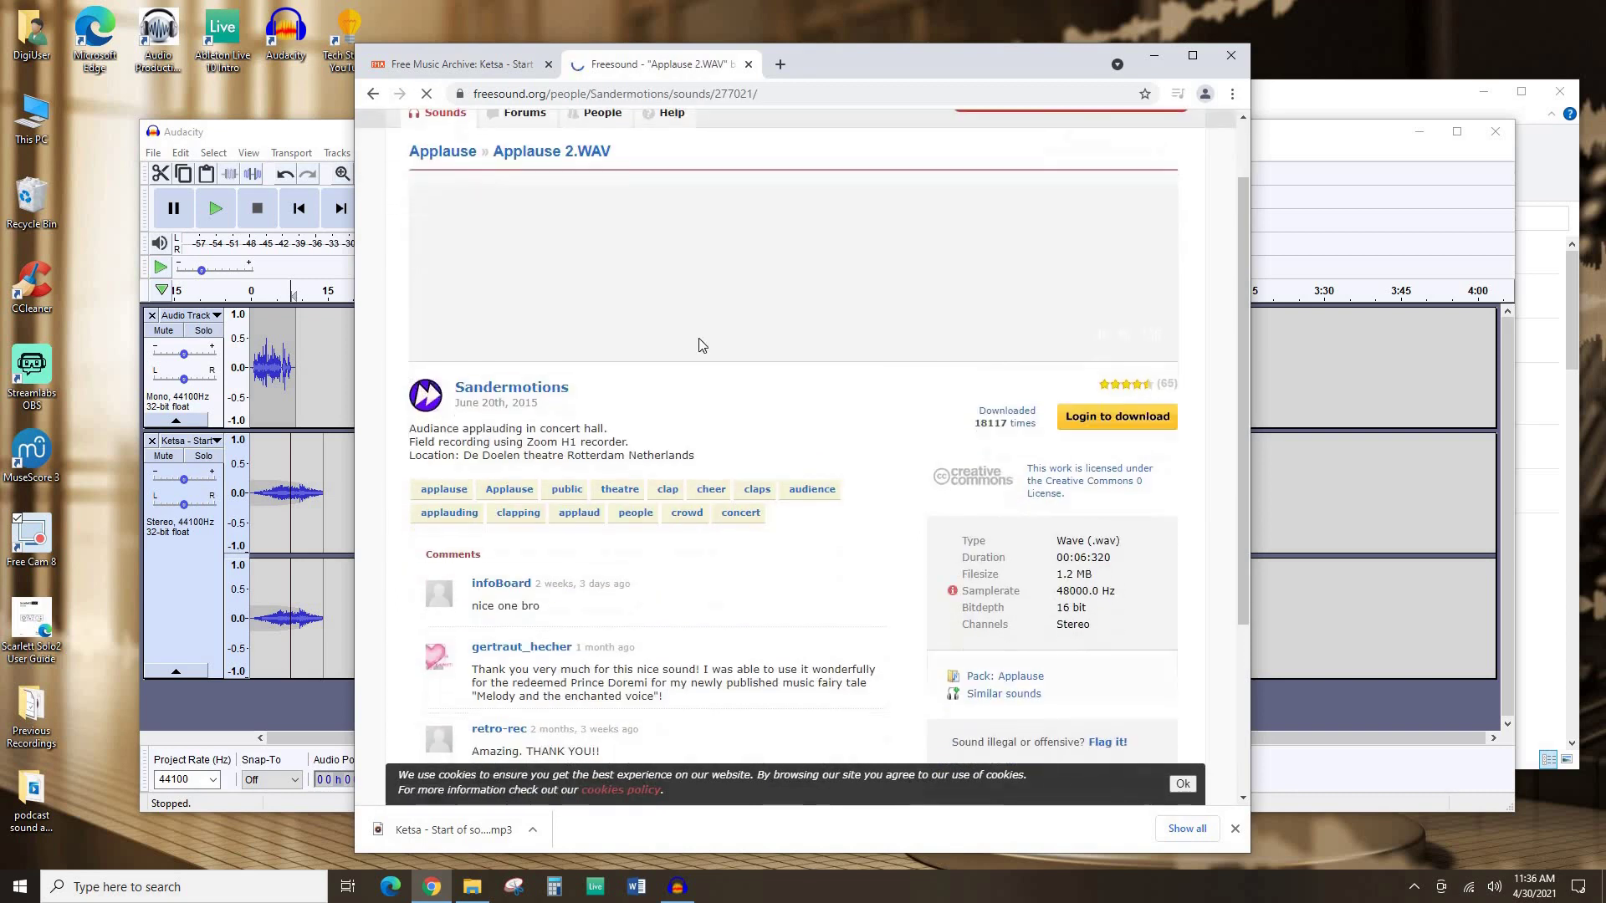
scroll(1004, 623, up, 1)
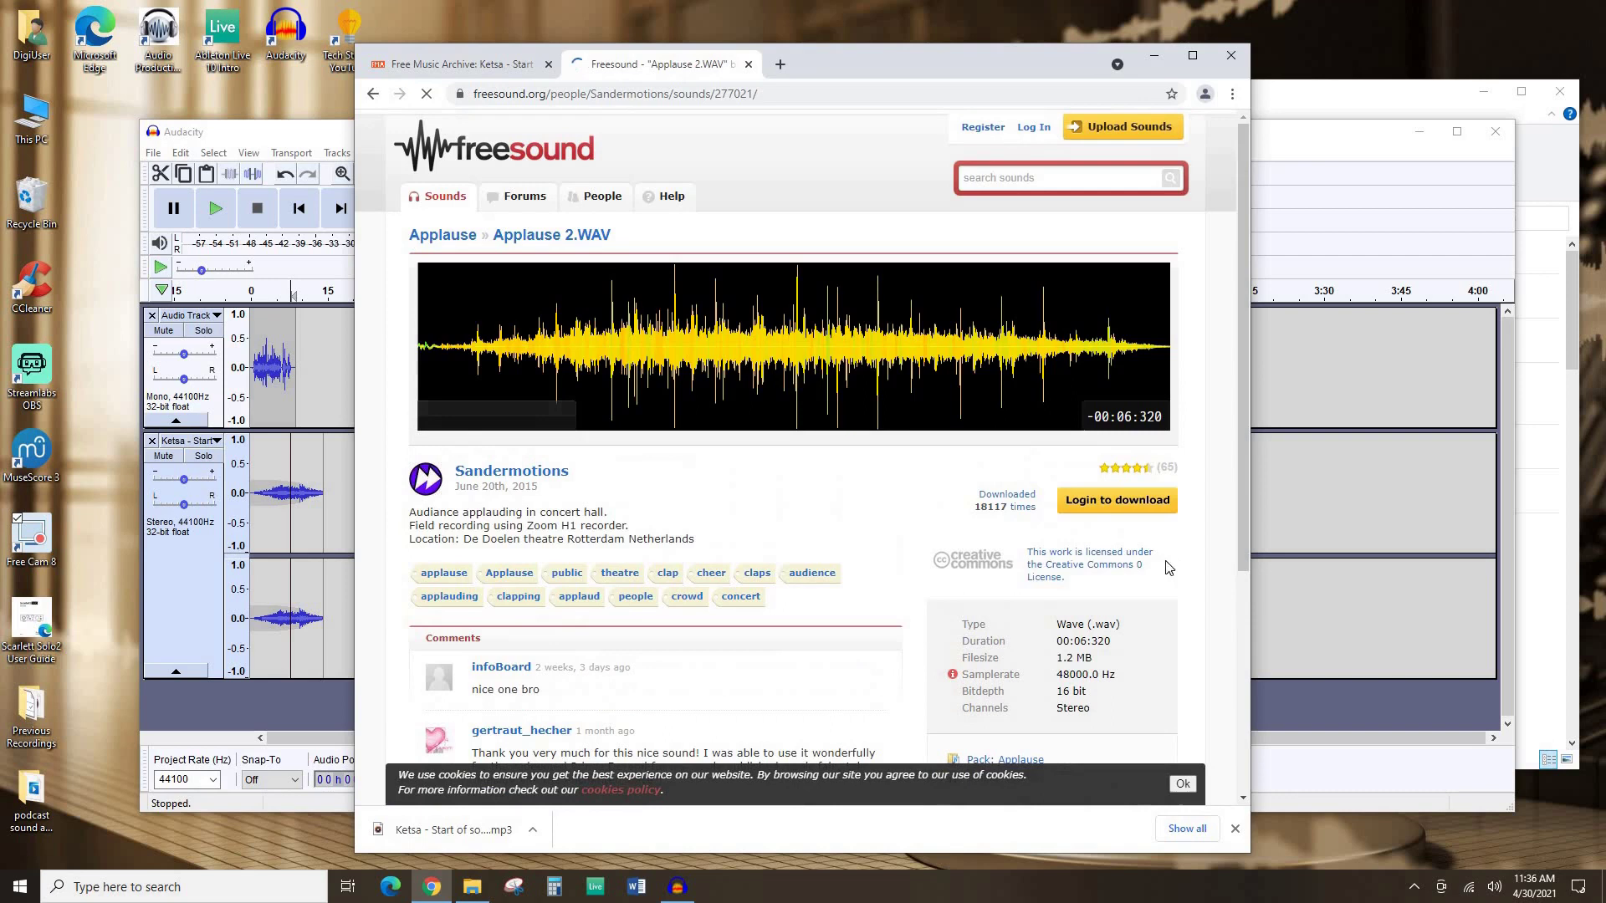
scroll(1069, 479, down, 1)
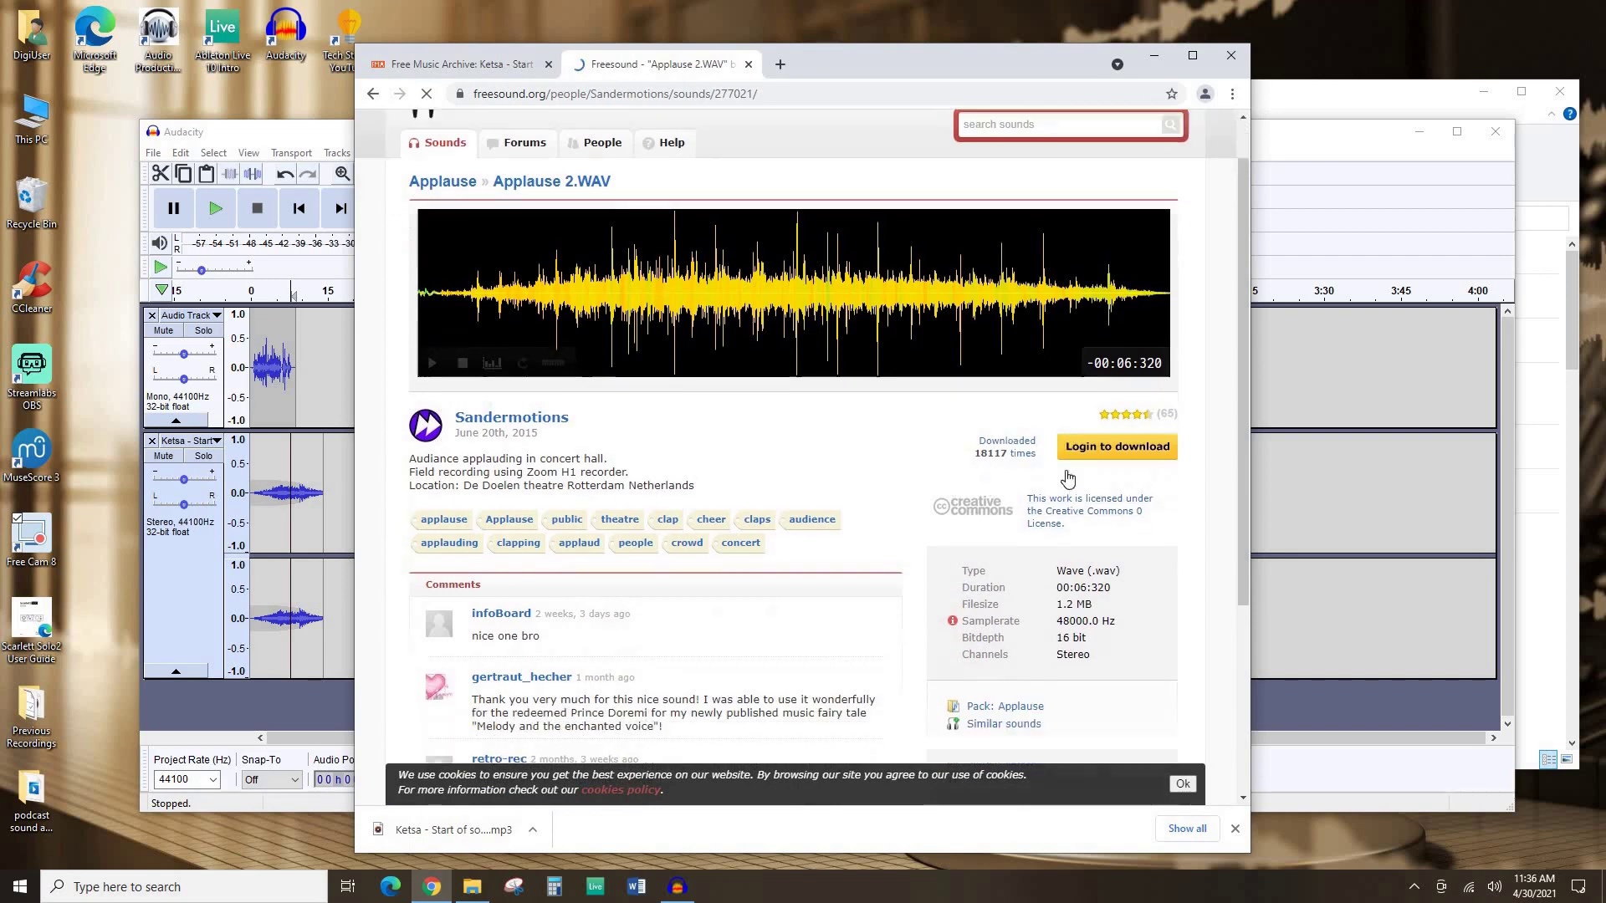
scroll(1068, 479, down, 1)
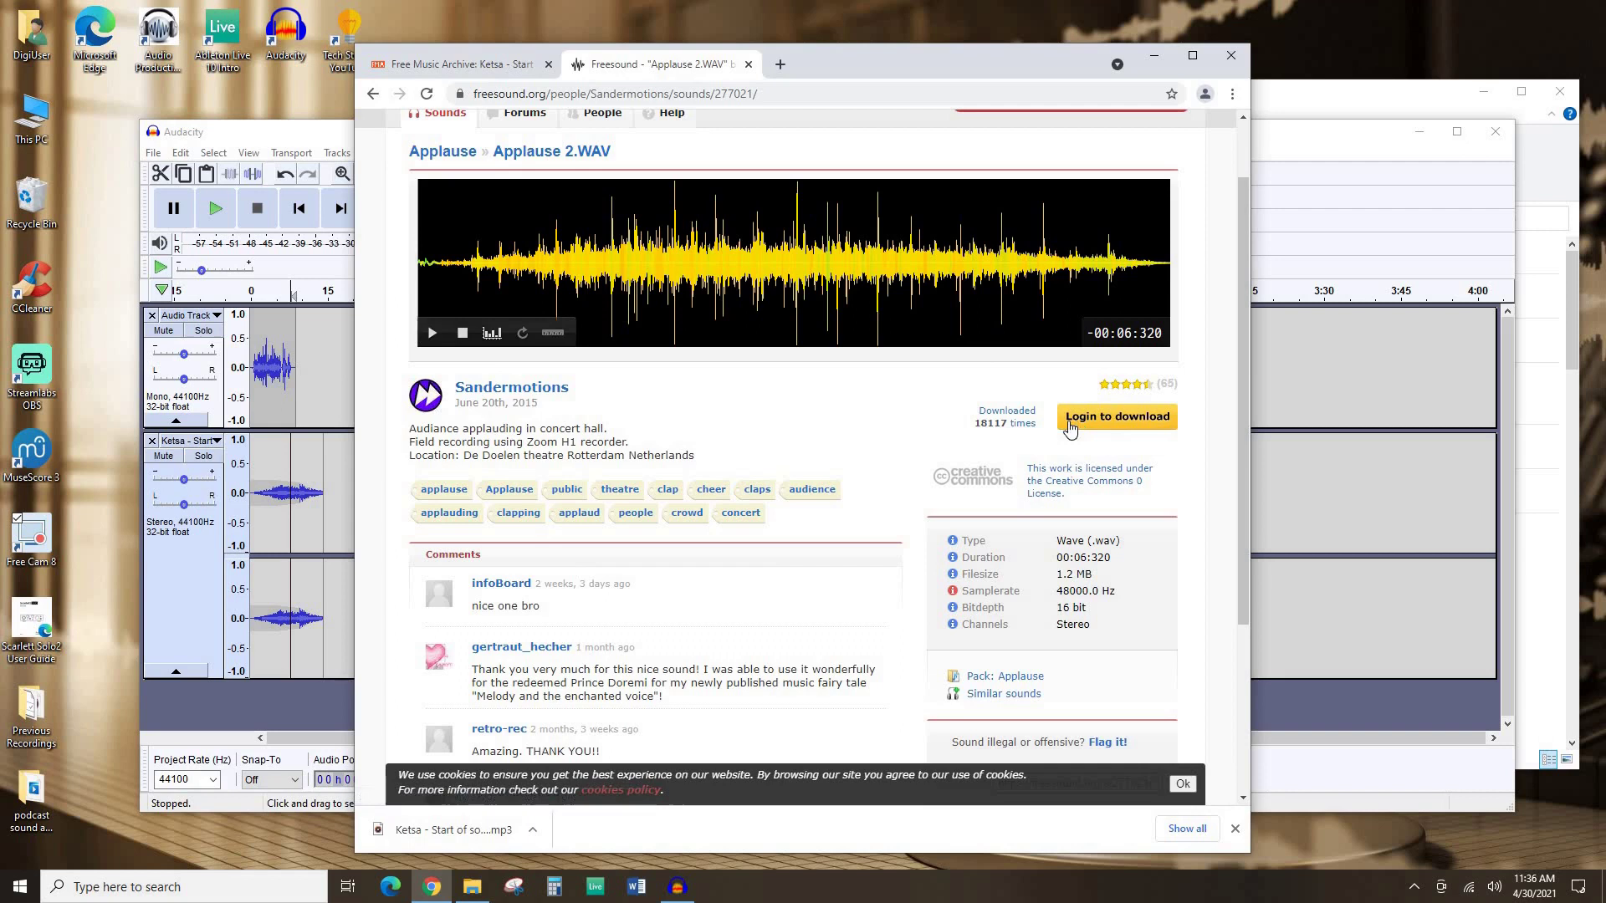
scroll(1146, 245, up, 1)
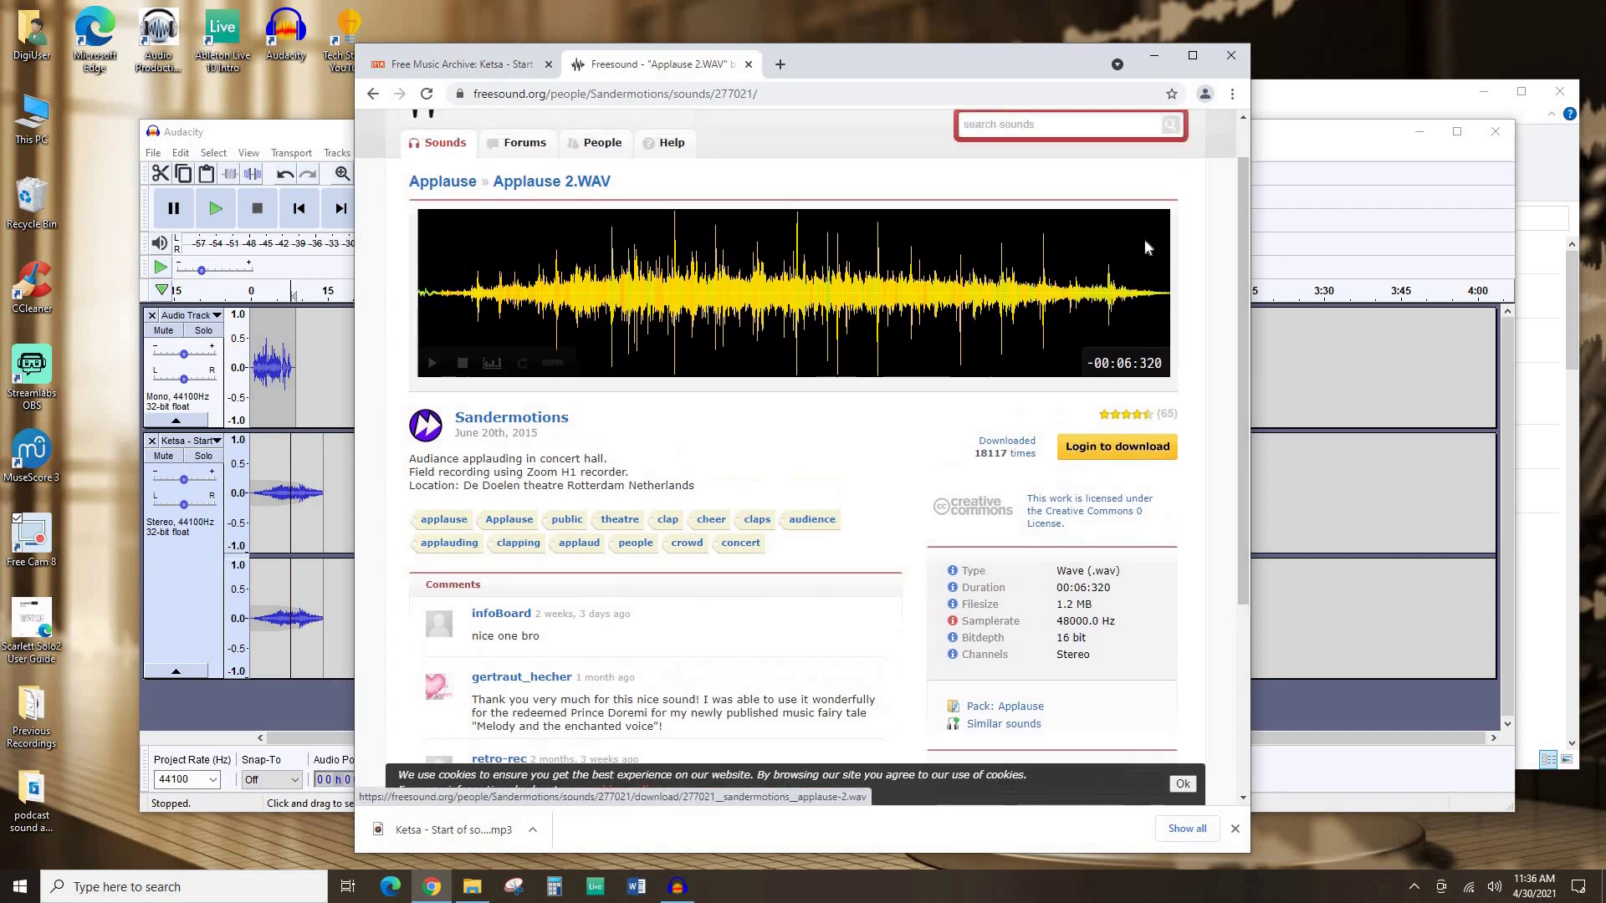
scroll(1146, 245, up, 1)
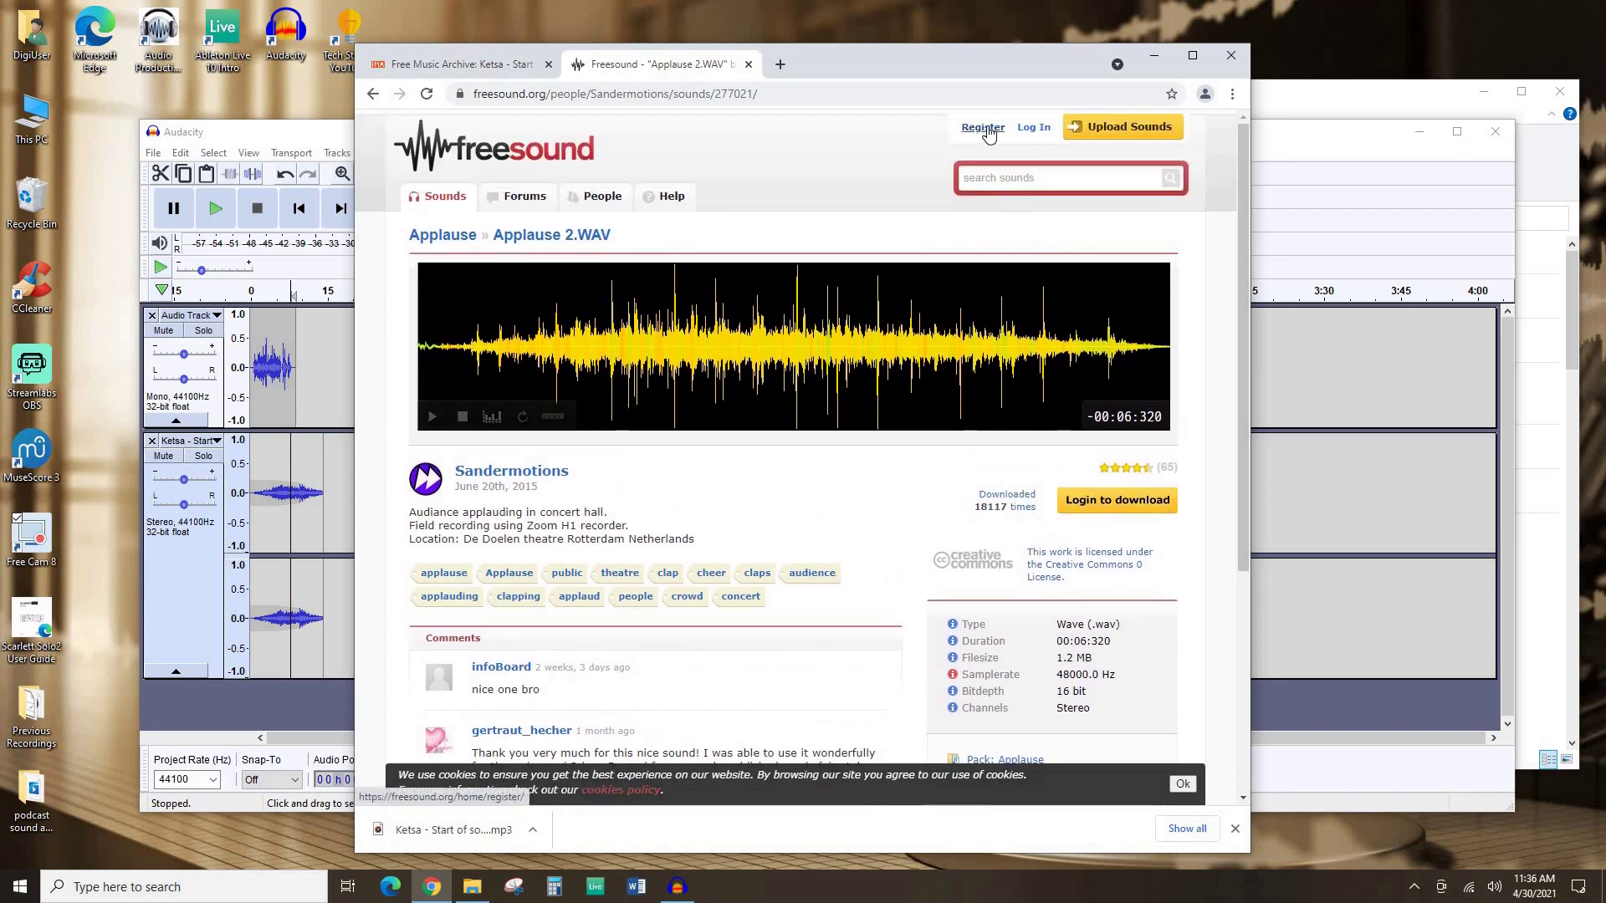
scroll(1033, 140, down, 1)
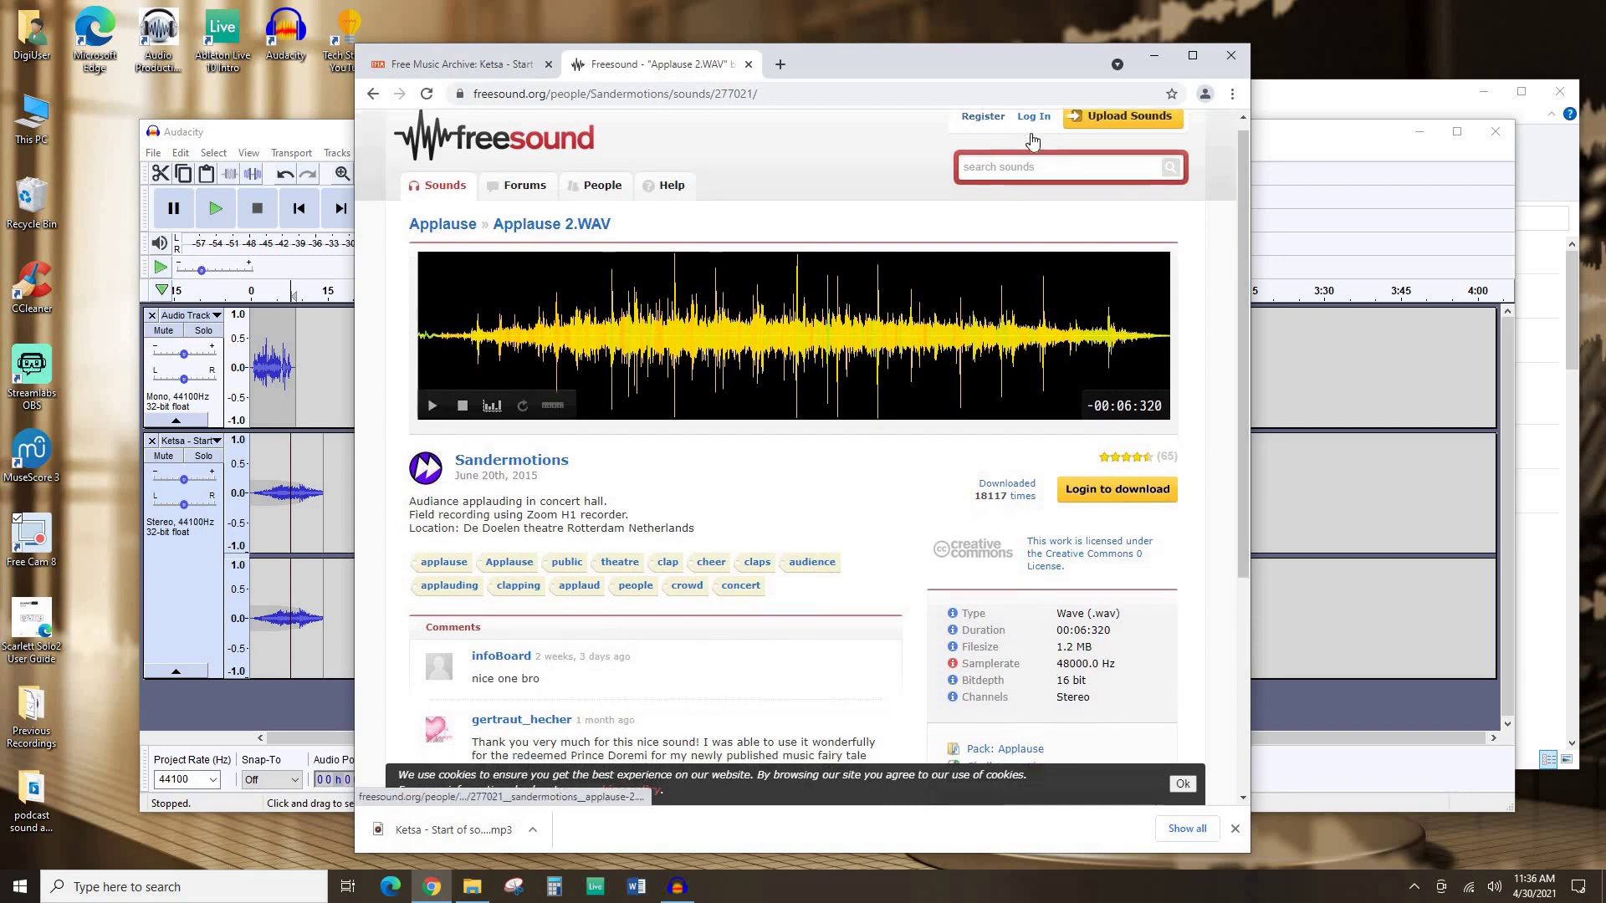
scroll(1033, 140, up, 1)
click(1034, 130)
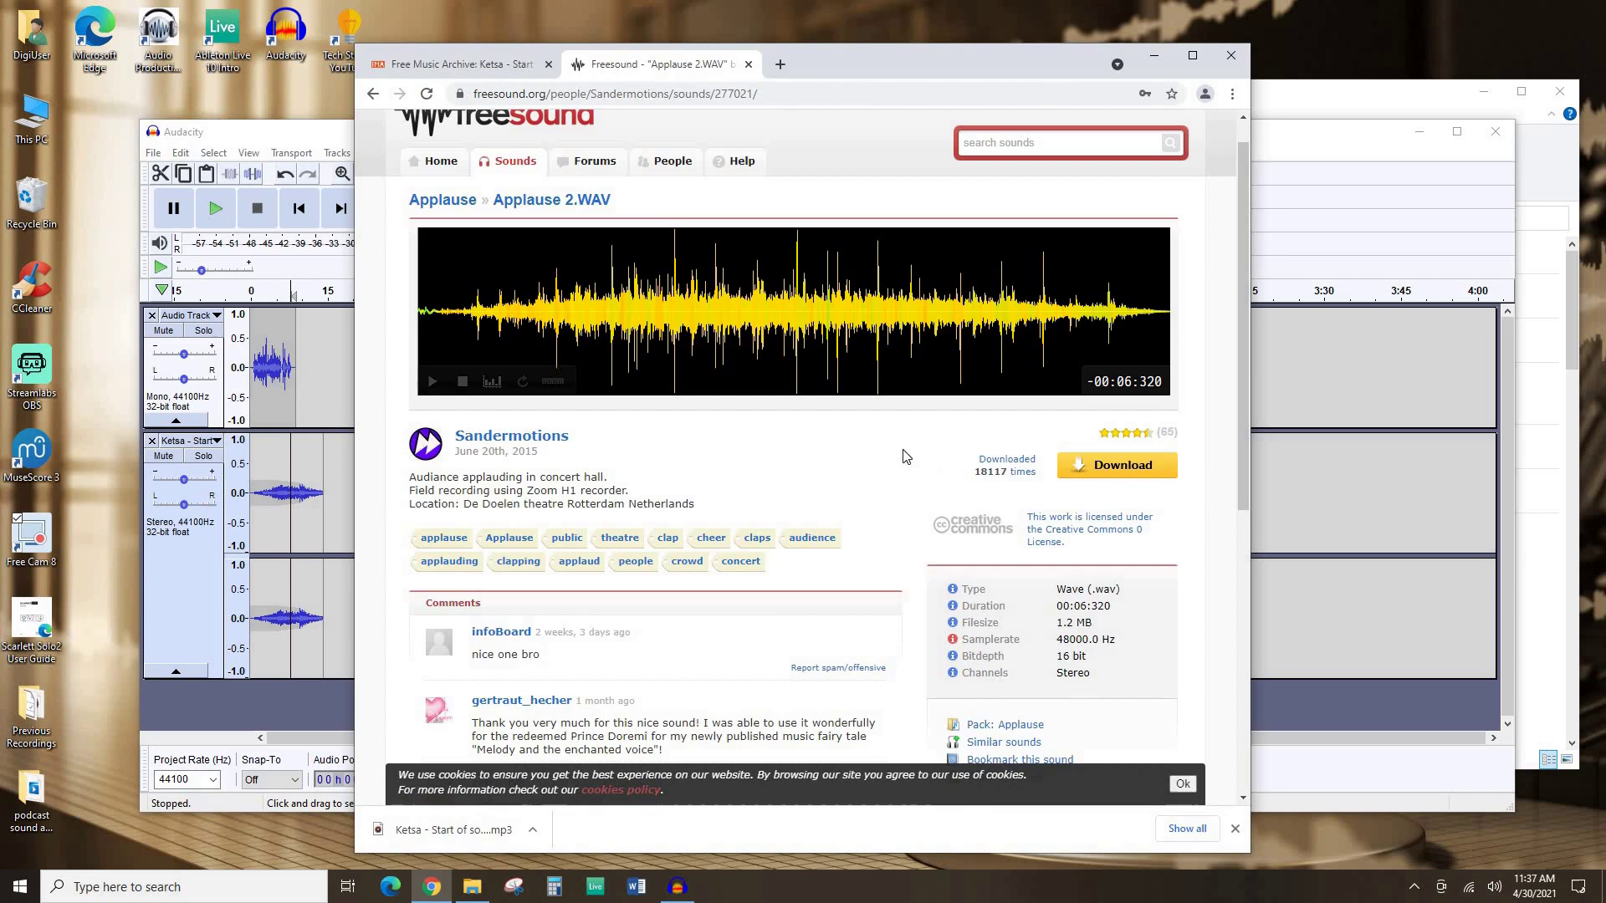
Step: Download Applause 2.WAV from its Freesound page as a WAV file
click(1114, 473)
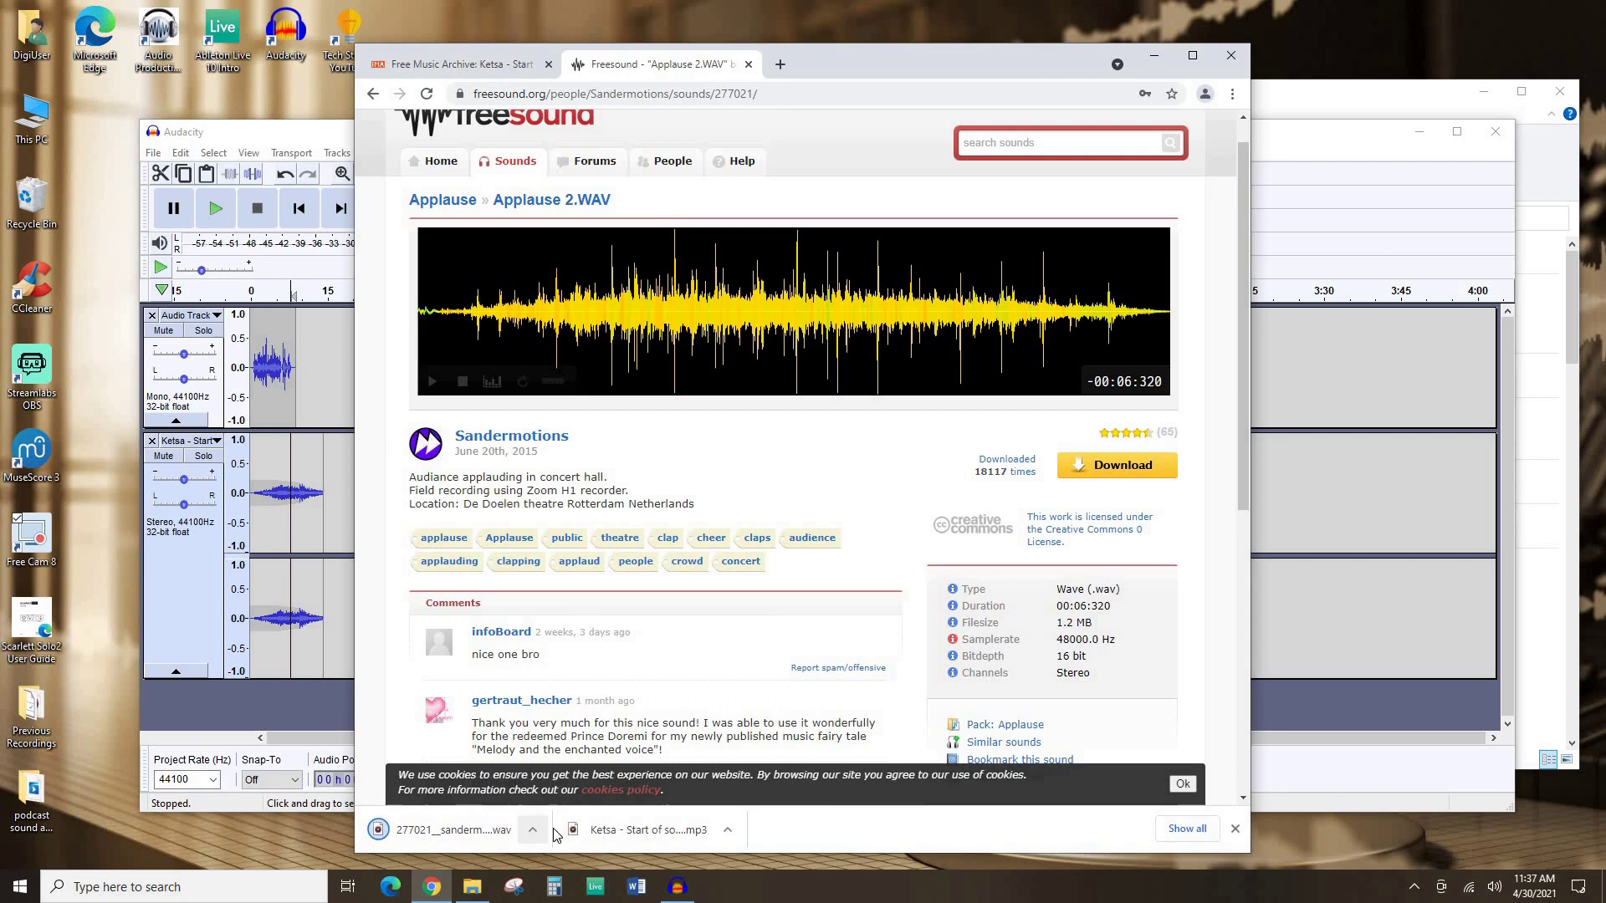
Step: Drag the finished applause WAV from the Downloads folder into the Audacity project
click(473, 889)
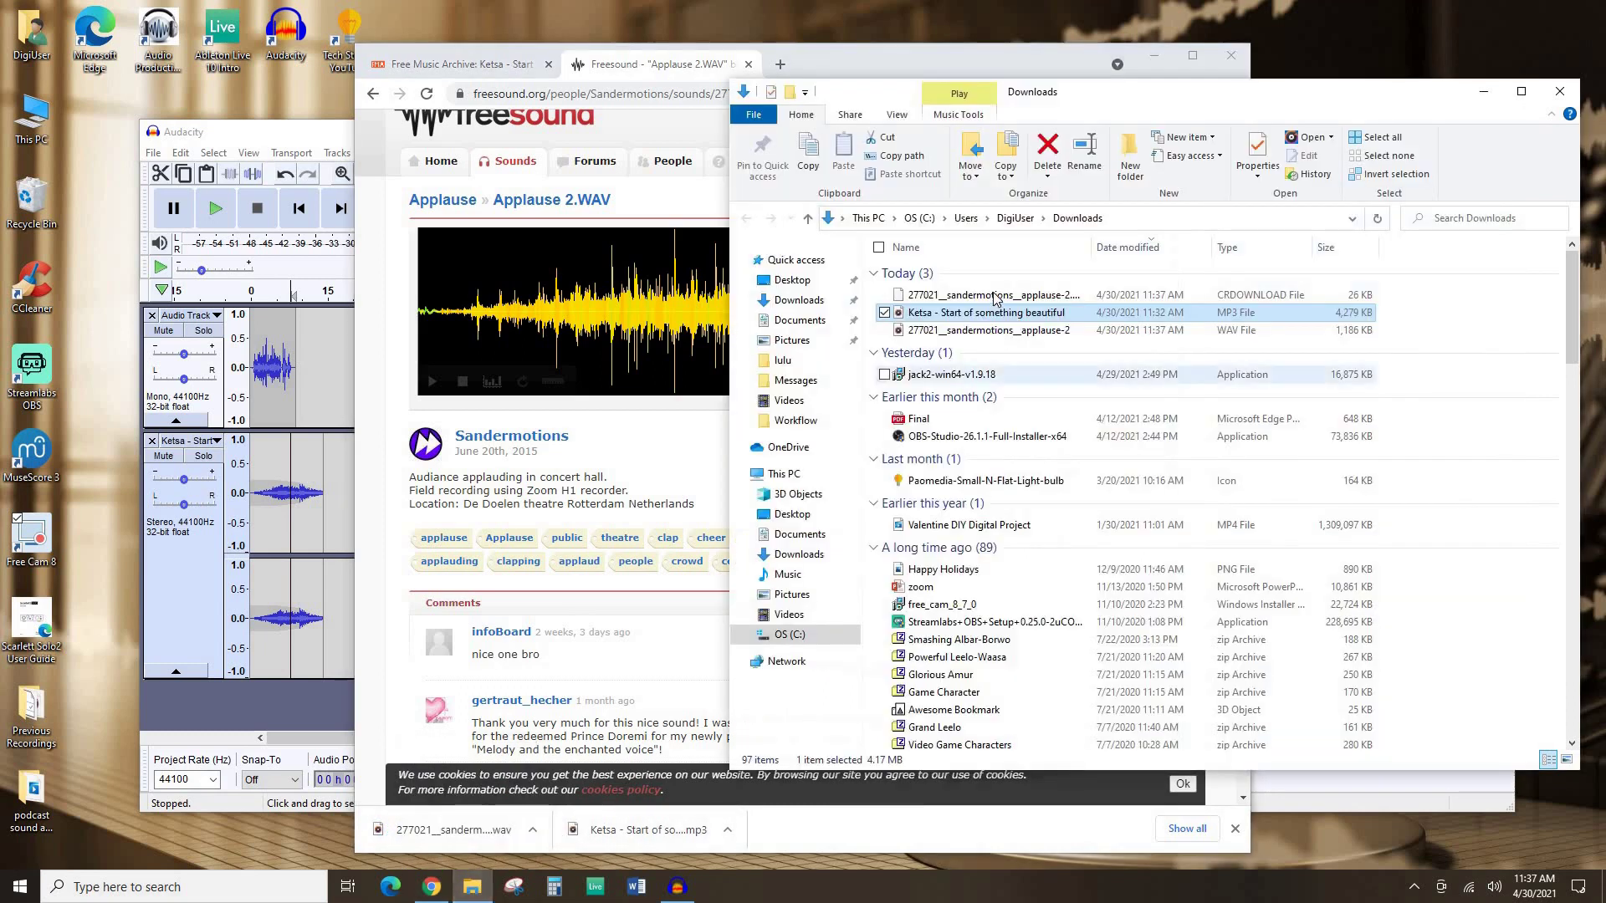
click(1231, 297)
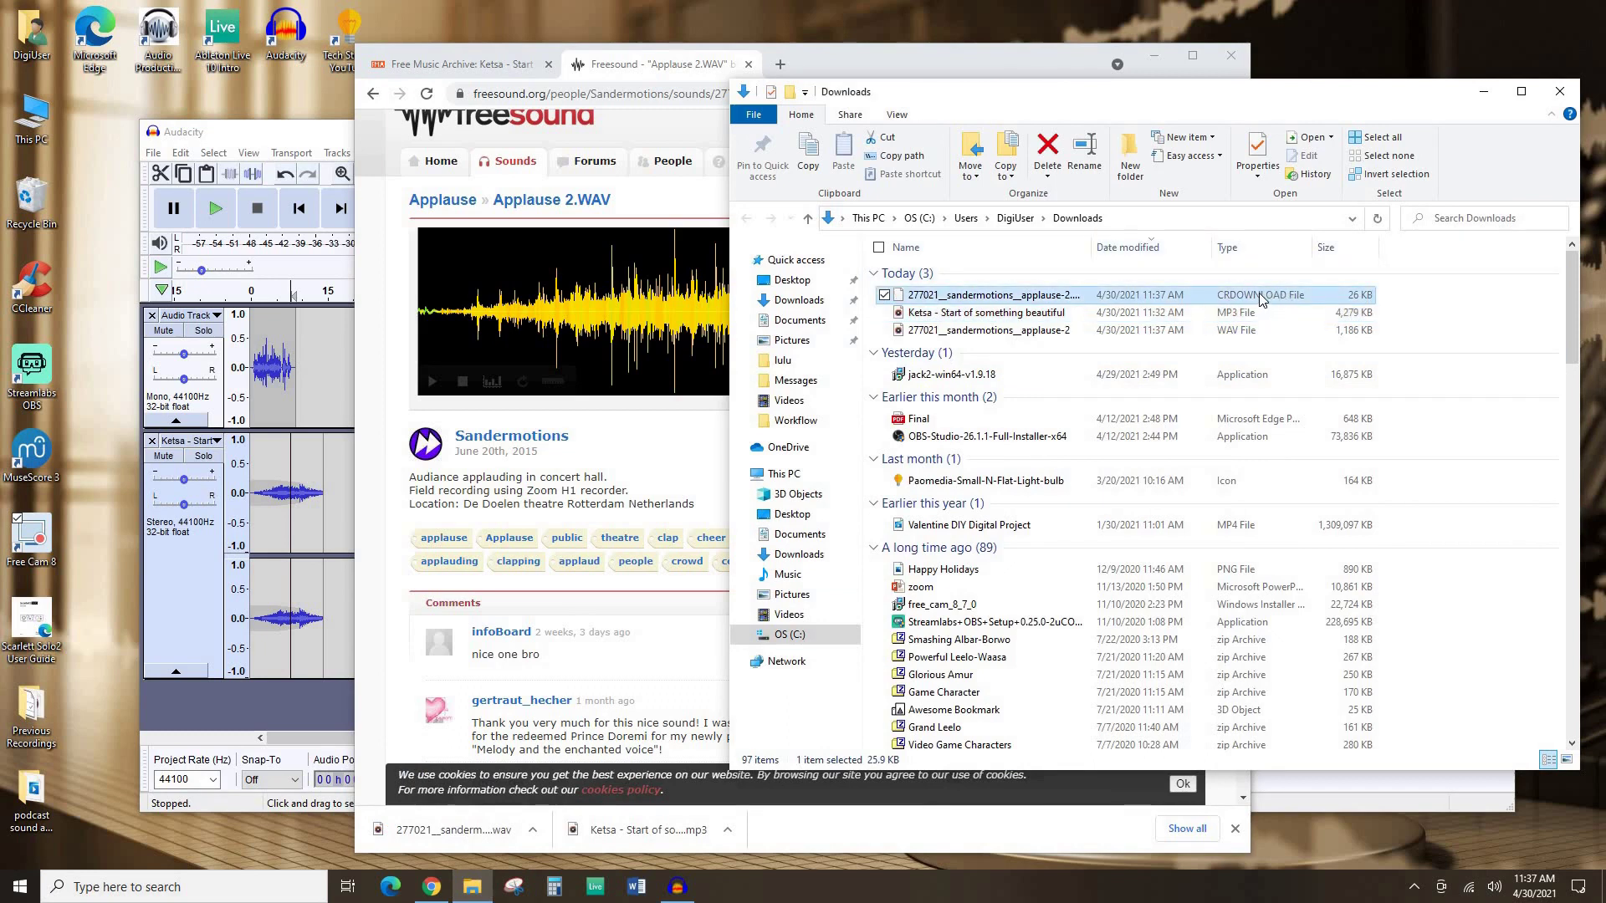
click(1036, 334)
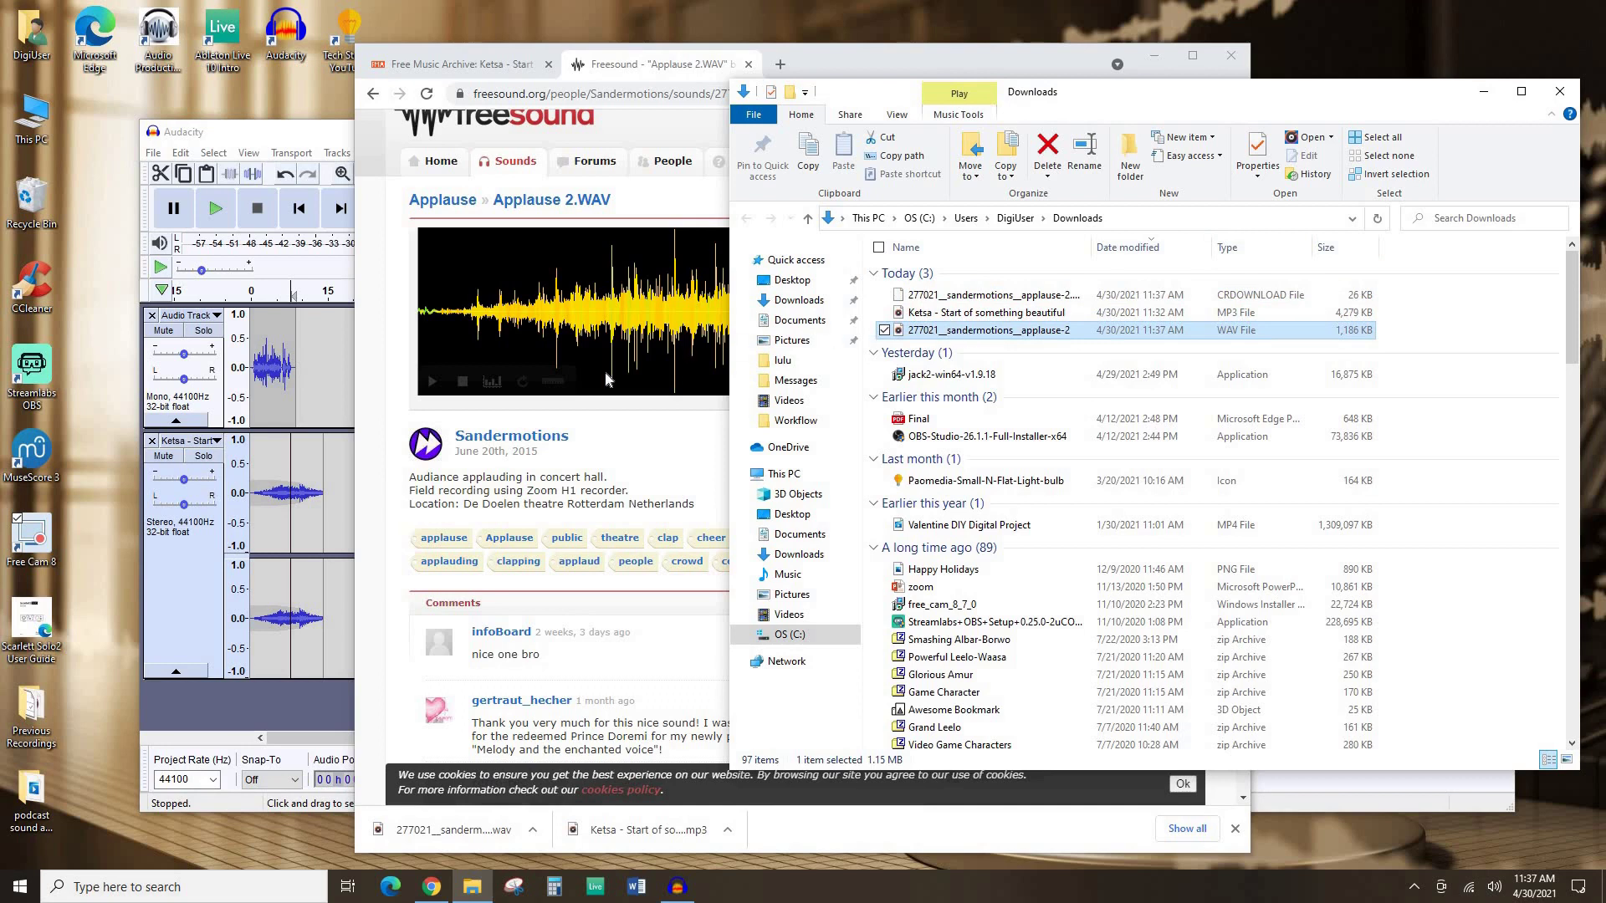
drag(988, 329, 265, 710)
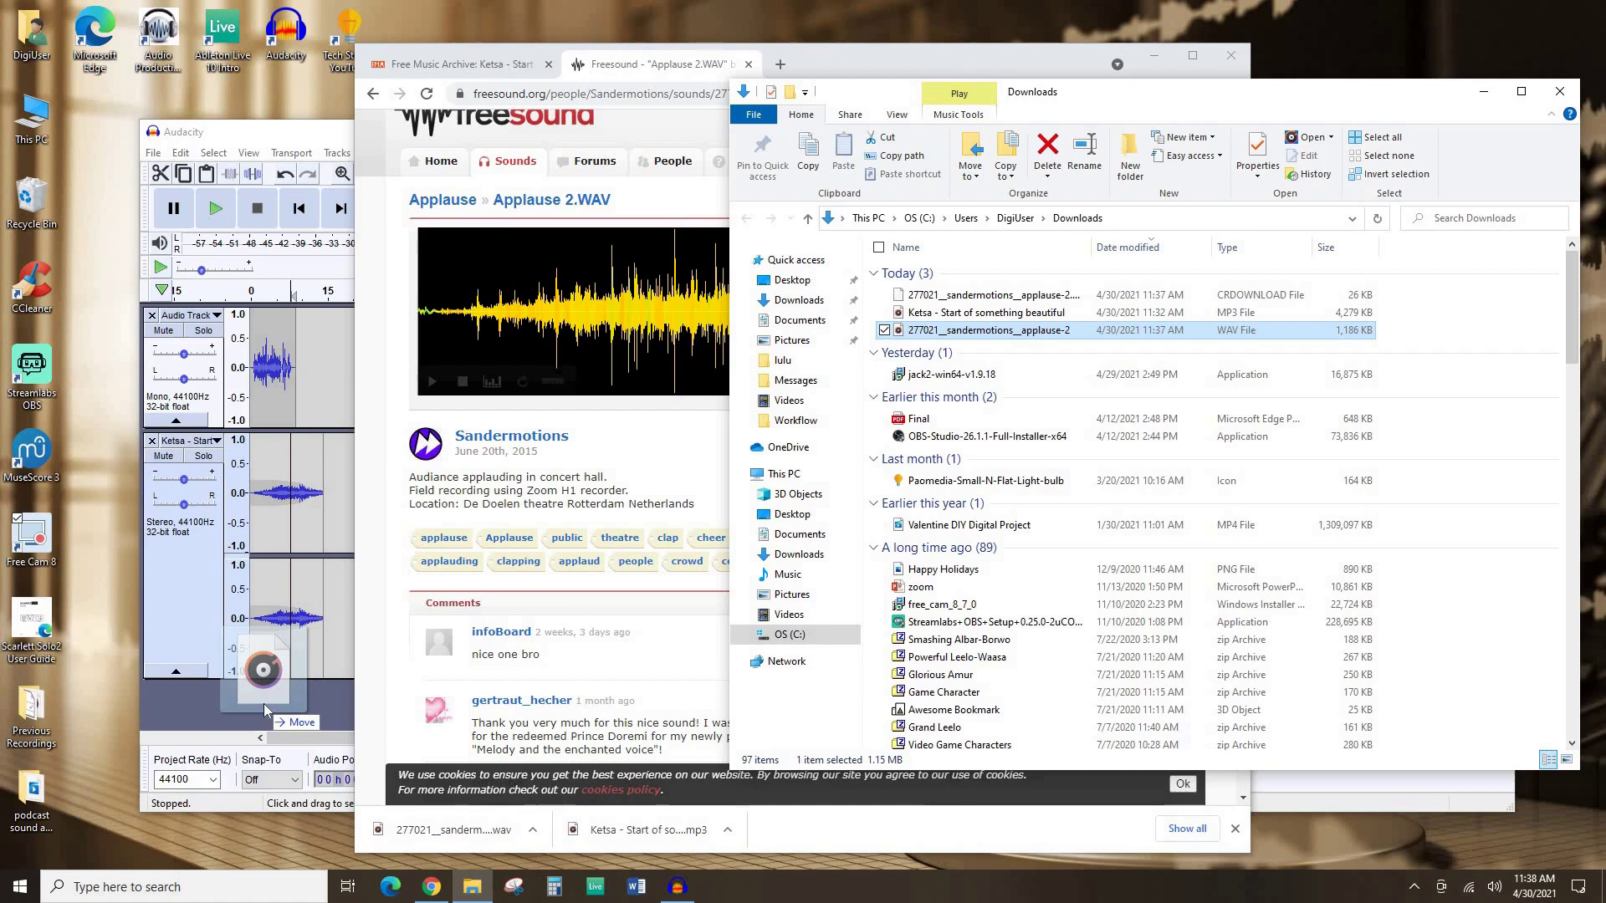
drag(263, 548, 262, 548)
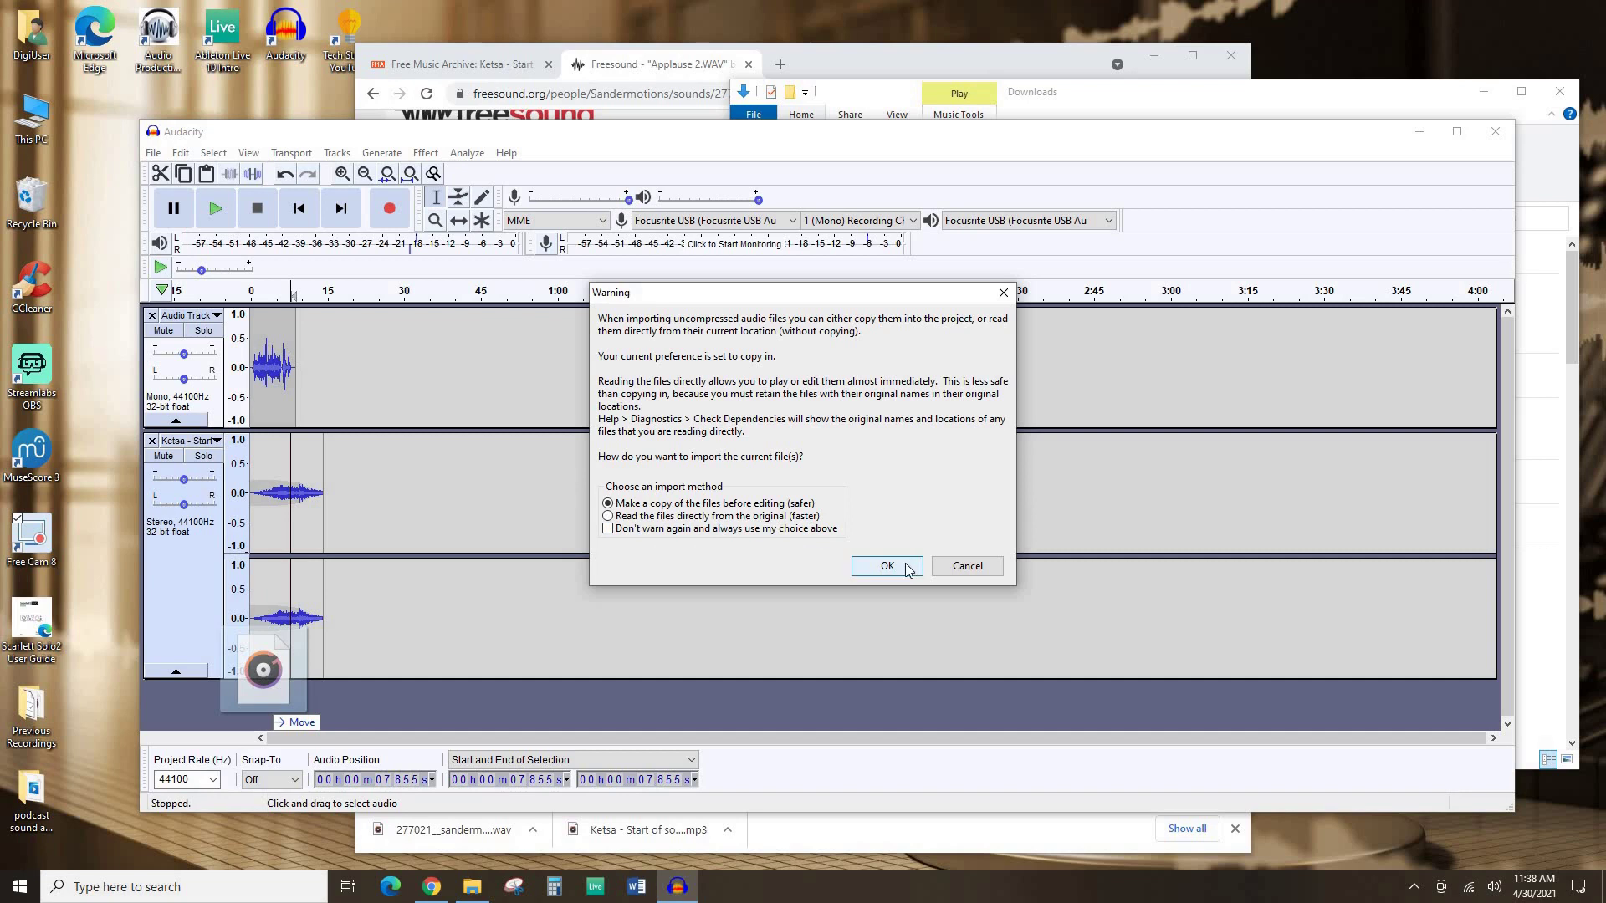
Step: Confirm the import with 'Make a copy of the files before editing' kept selected
click(857, 572)
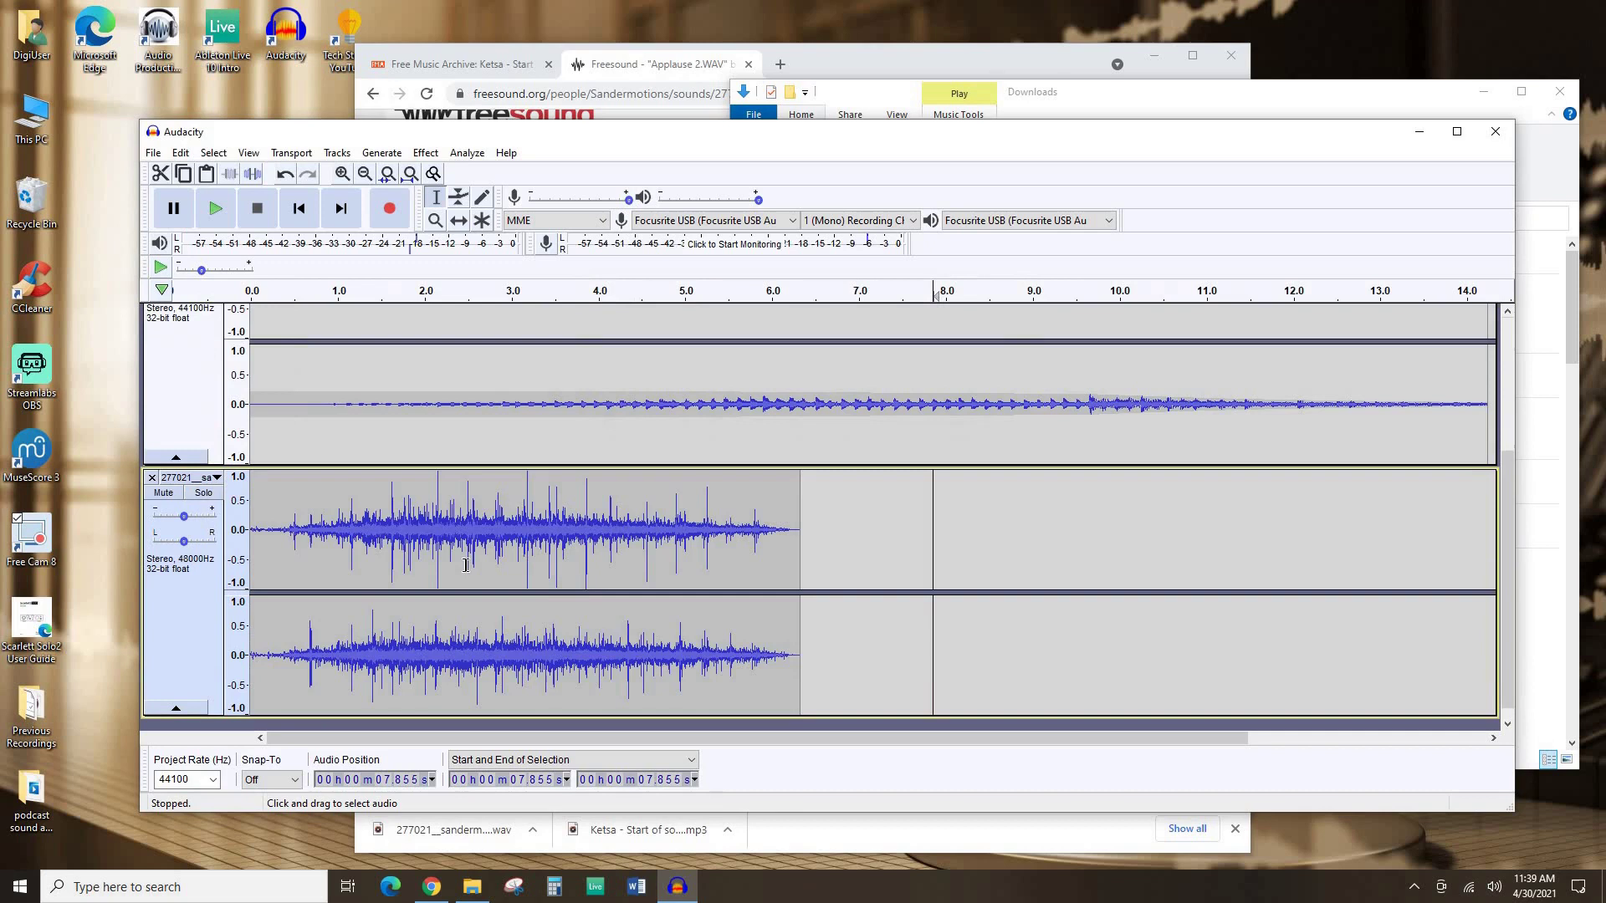
scroll(395, 566, up, 5)
scroll(410, 579, down, 3)
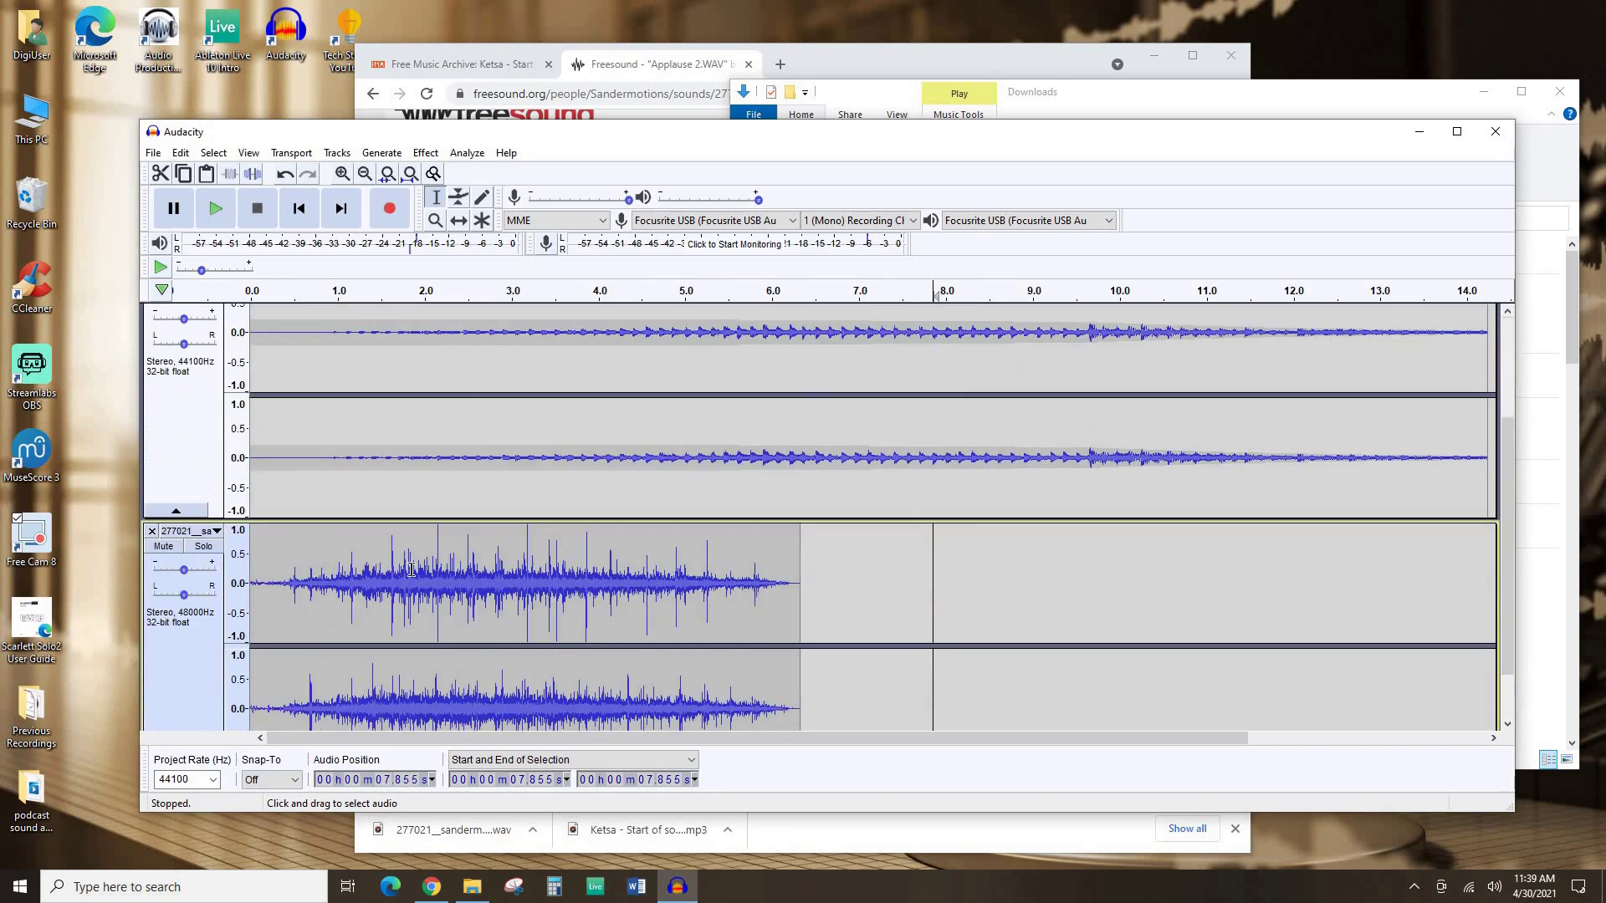
scroll(411, 567, up, 3)
scroll(469, 561, down, 2)
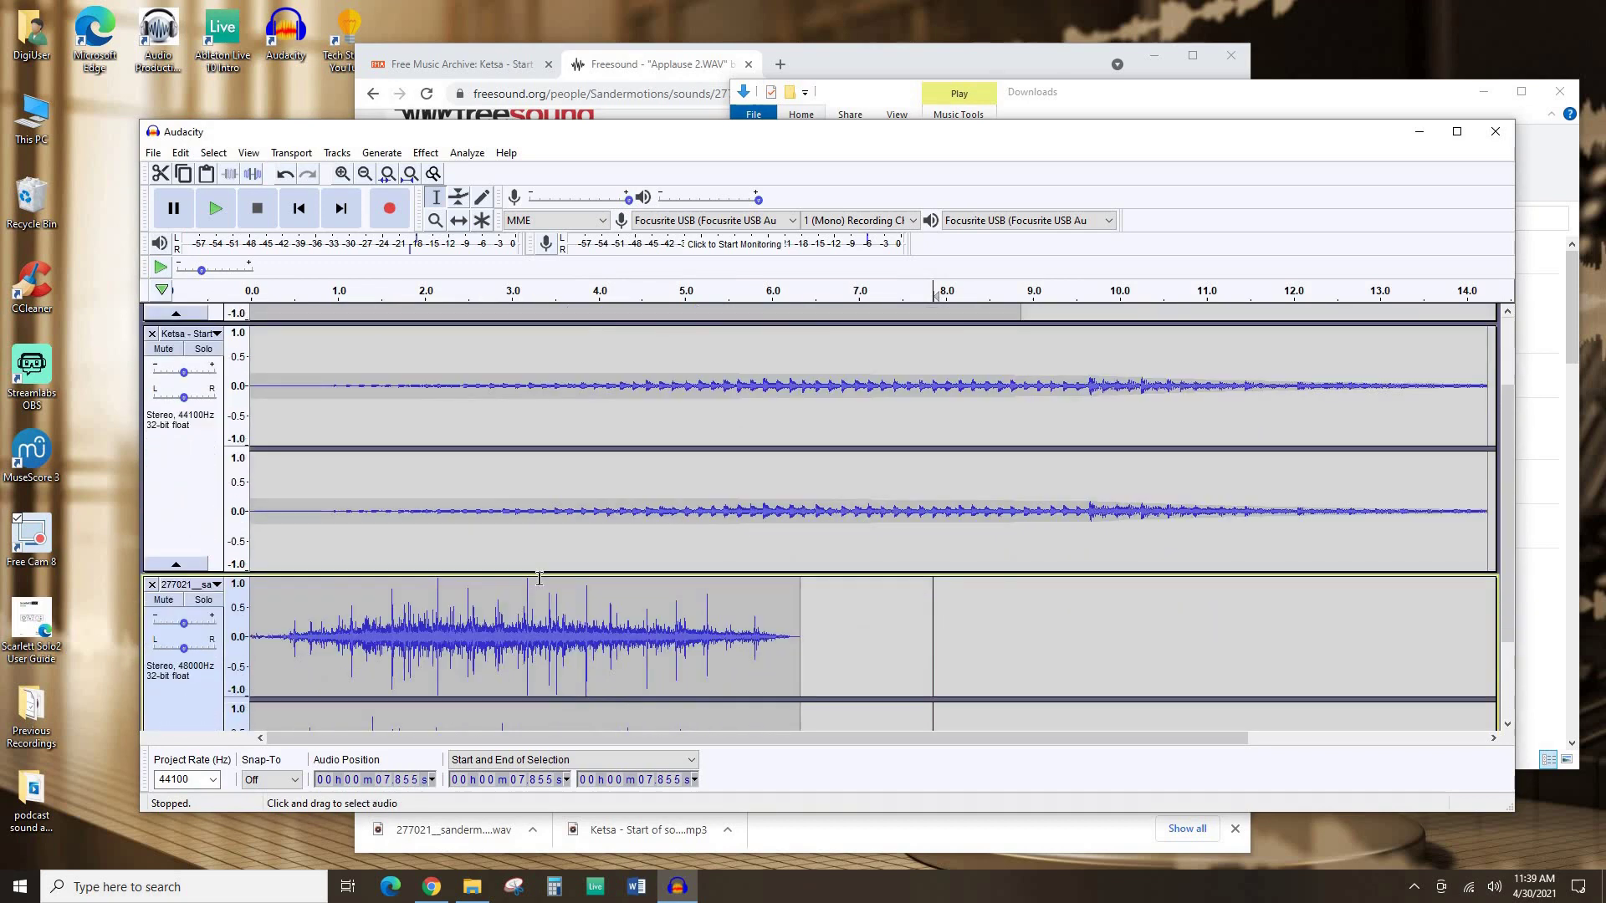
scroll(535, 561, up, 3)
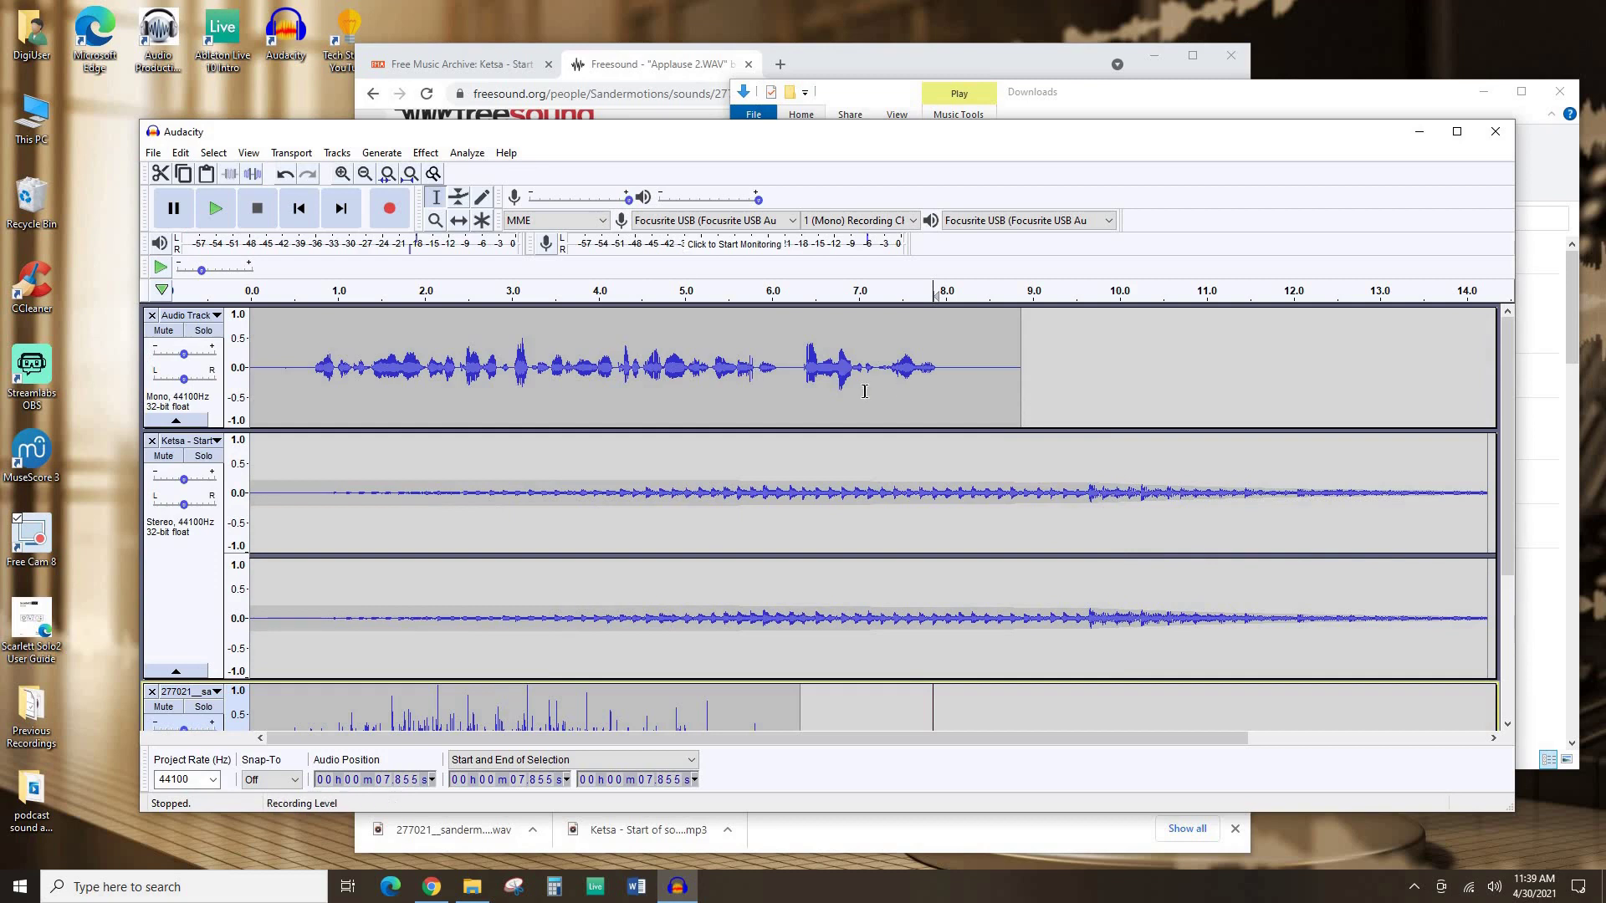
key(Home)
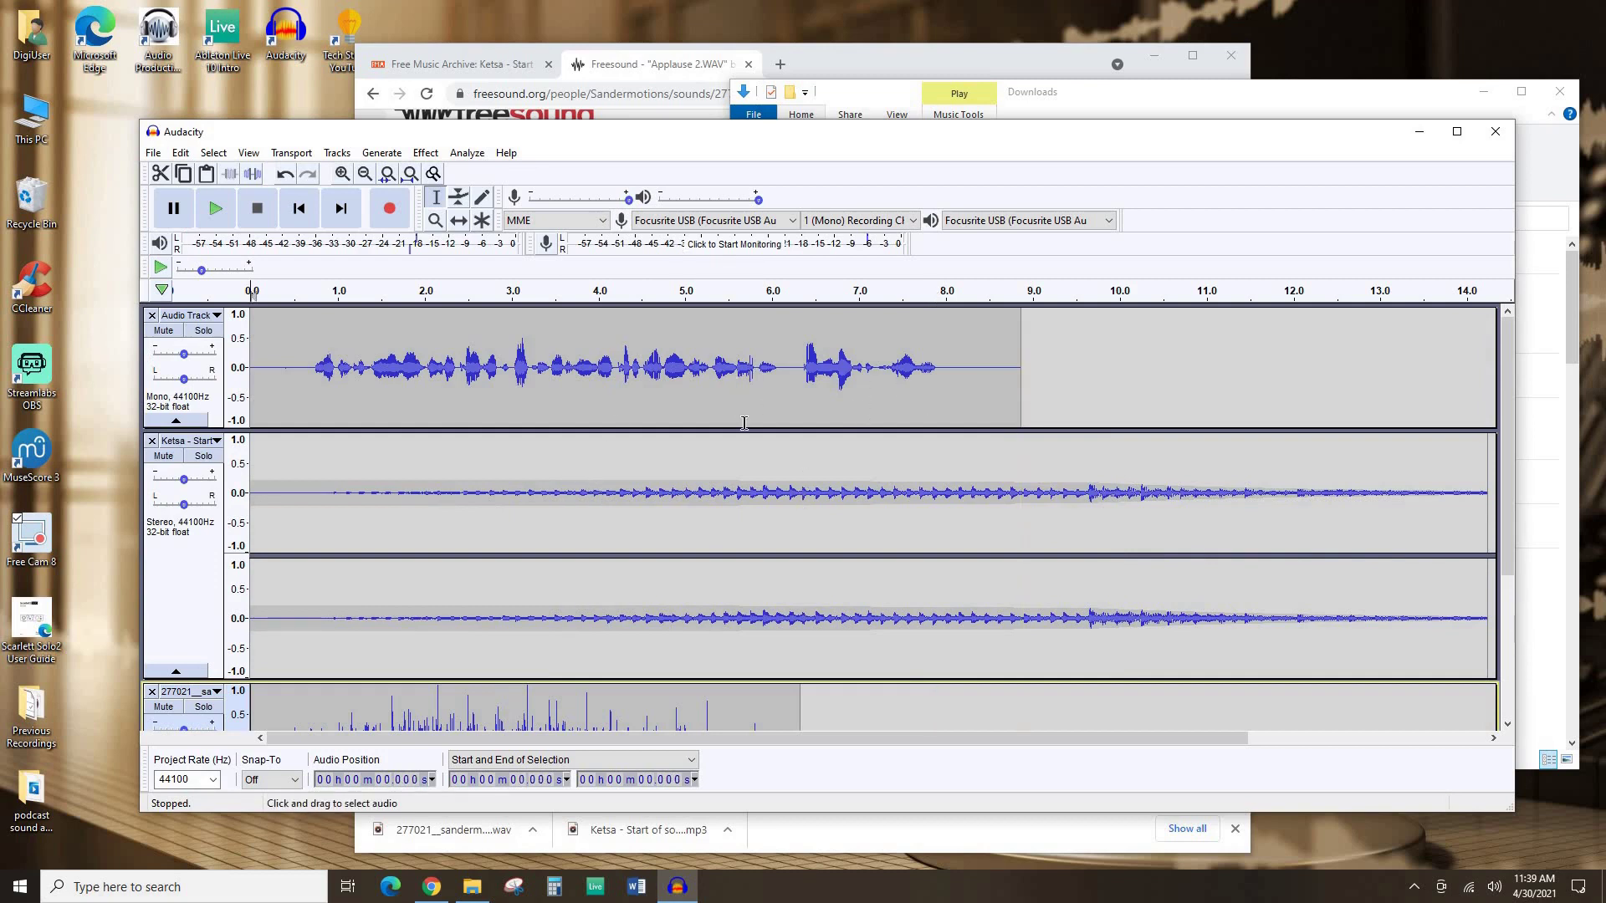
key(space)
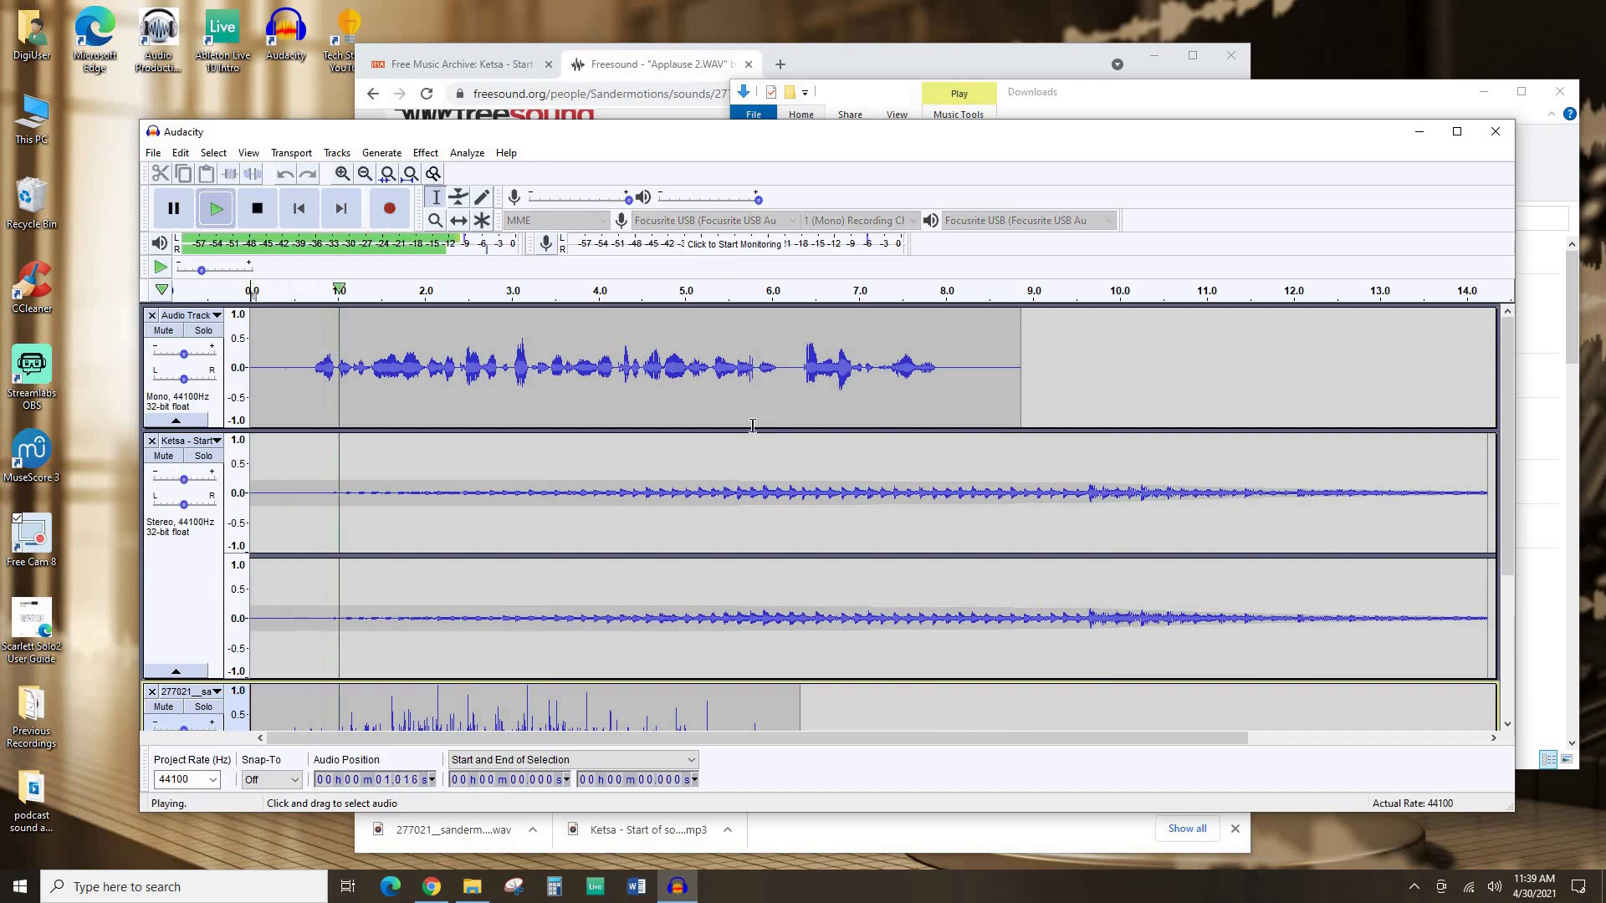
scroll(752, 423, down, 2)
scroll(754, 423, down, 2)
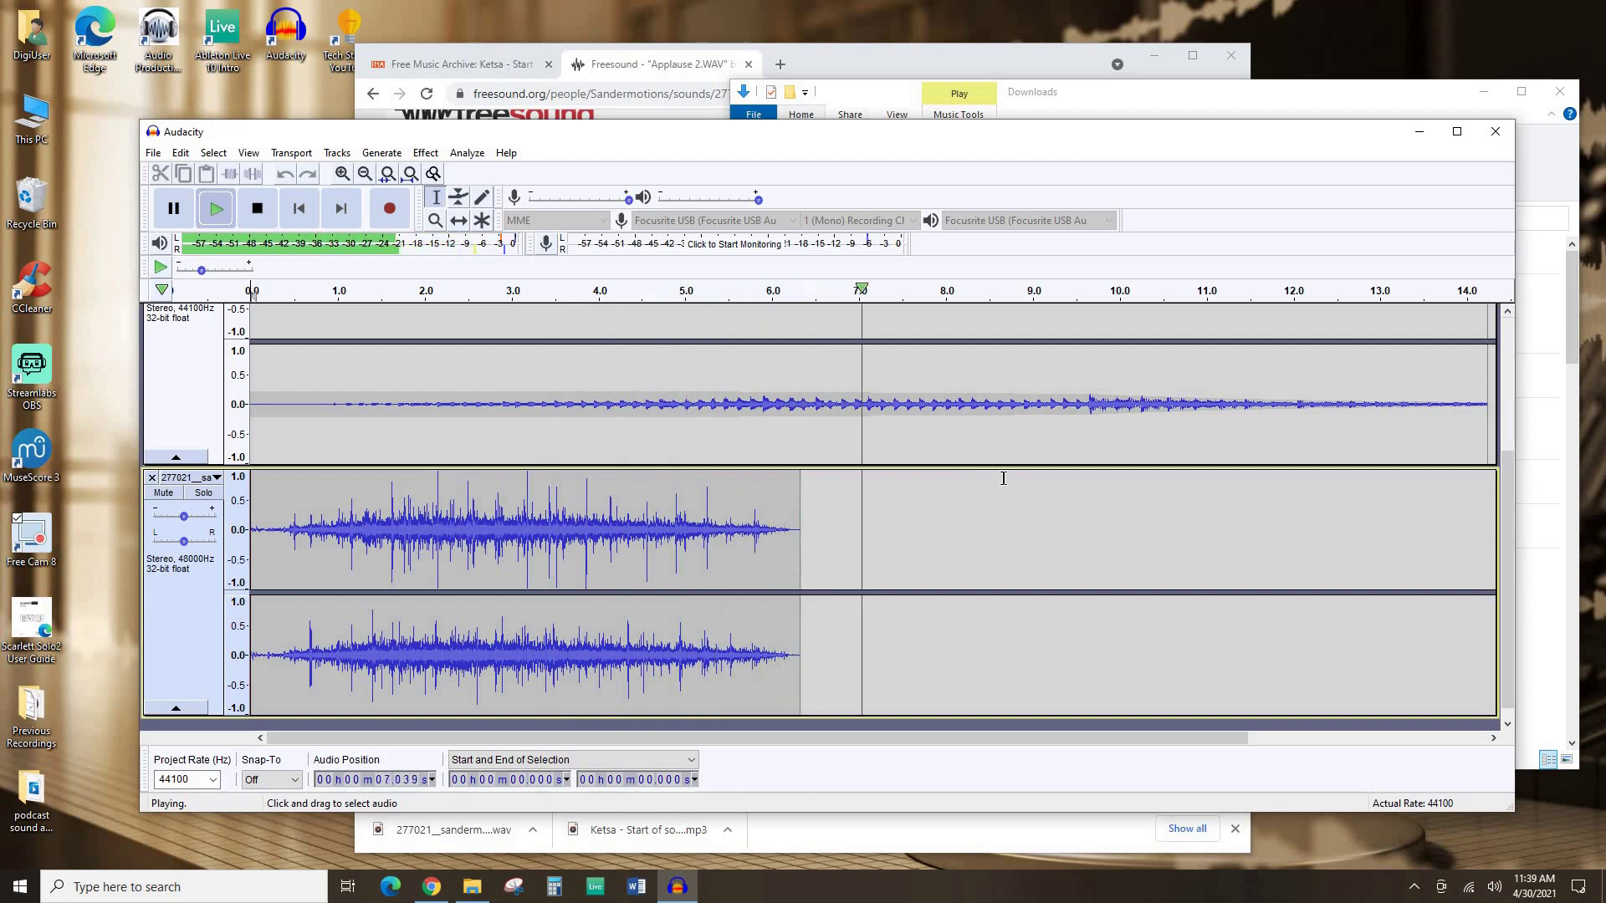
key(space)
Step: Lower the applause envelope to about 0.5 and fade it to silence near 3.3 seconds
click(458, 197)
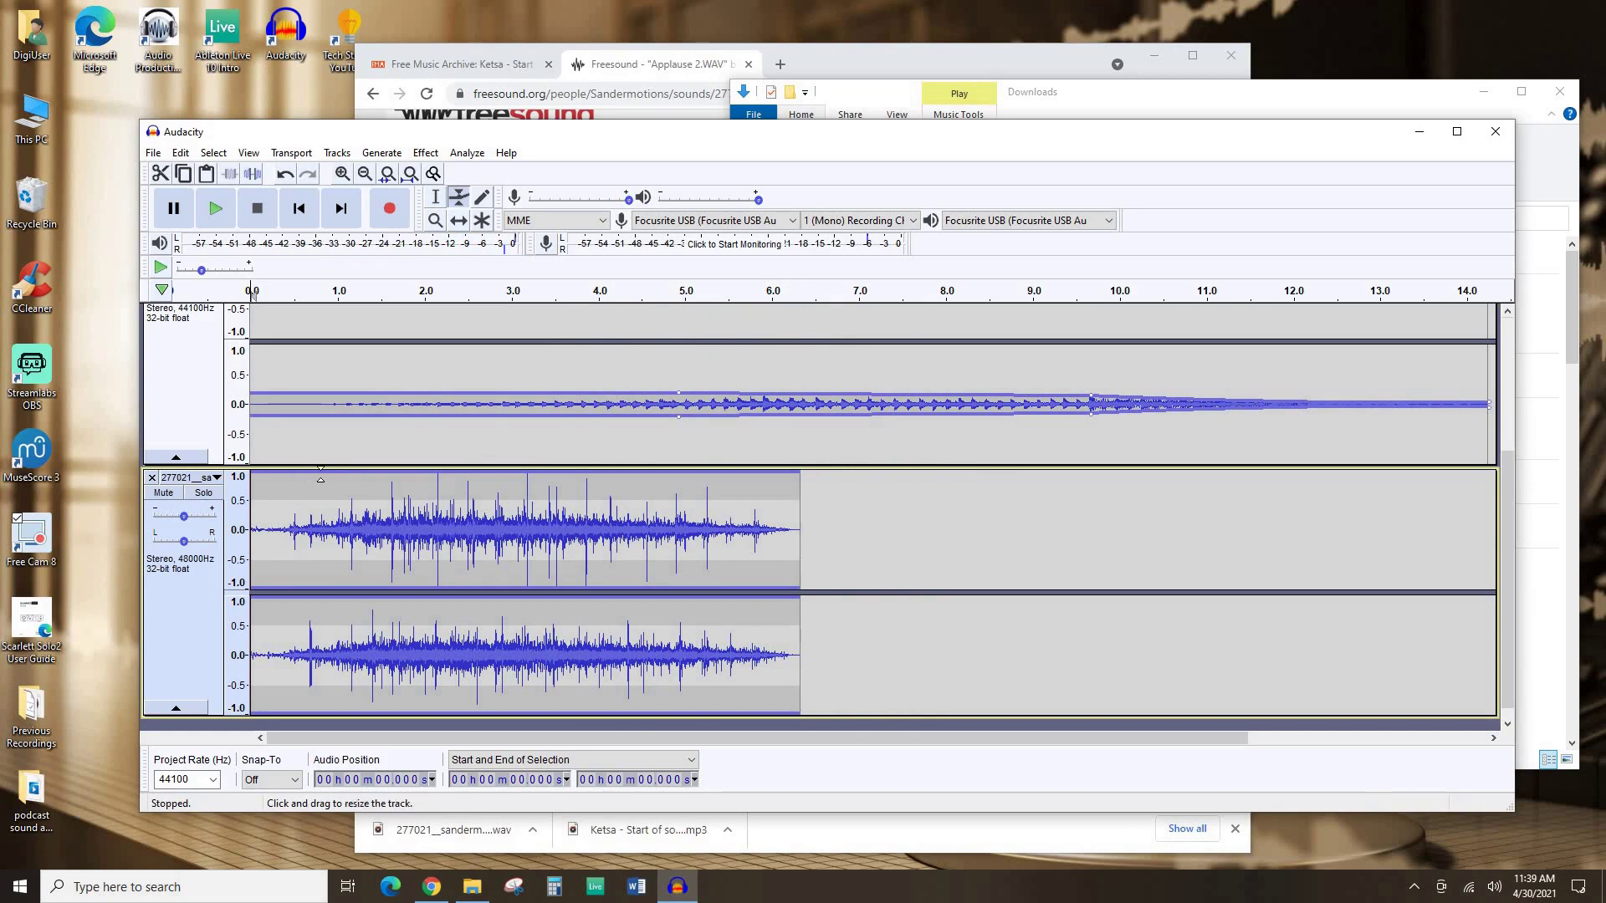
drag(318, 479, 242, 502)
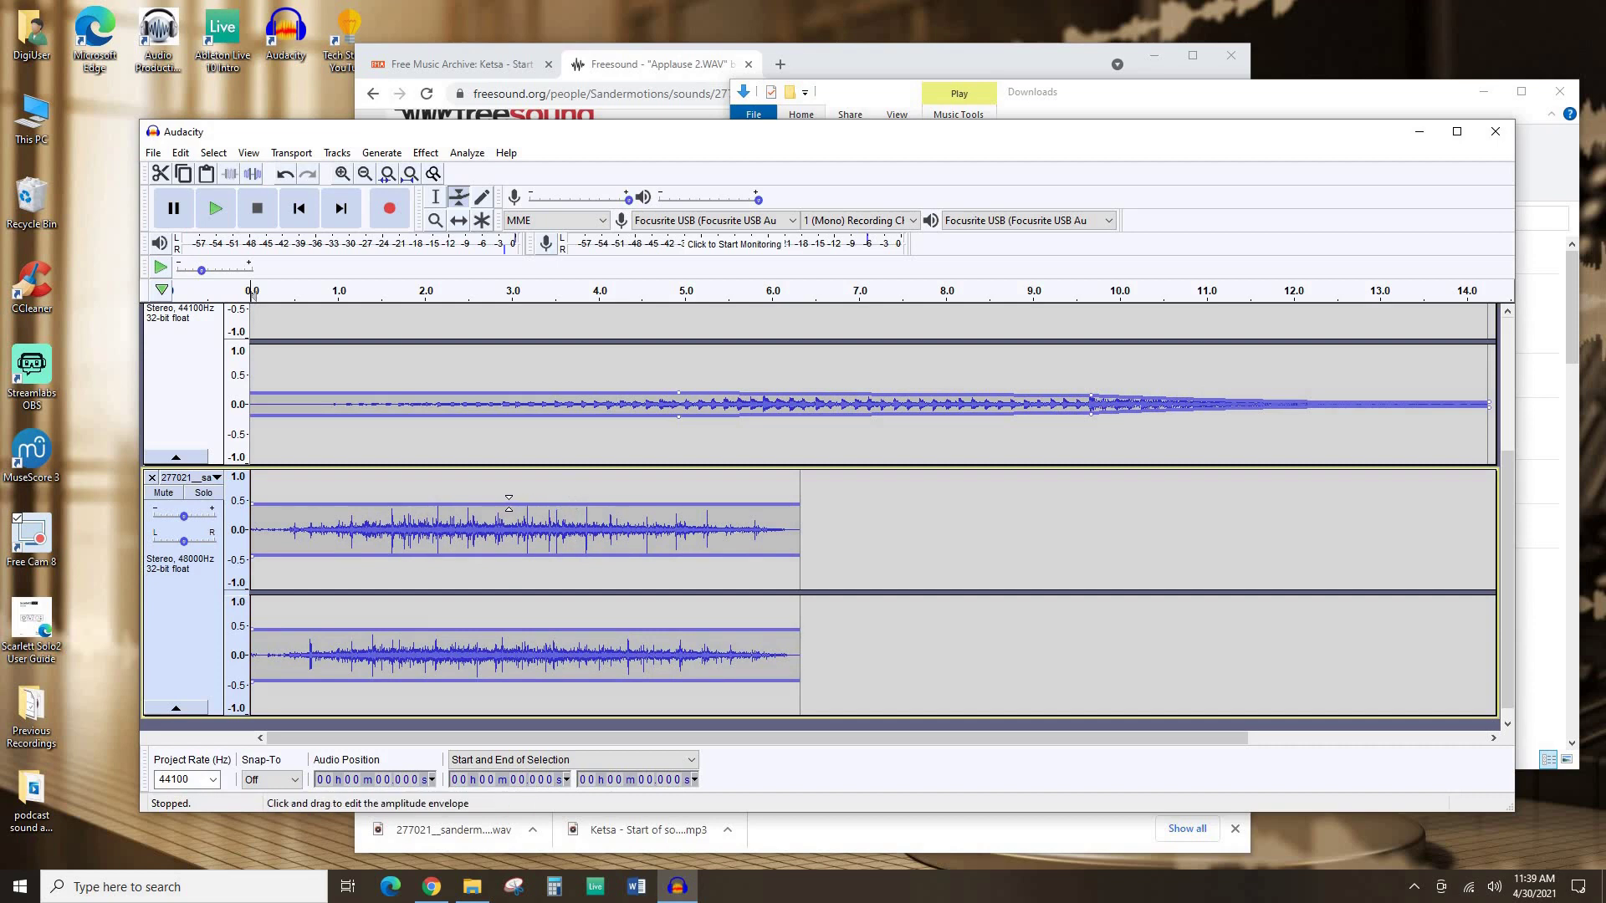
drag(535, 523, 540, 527)
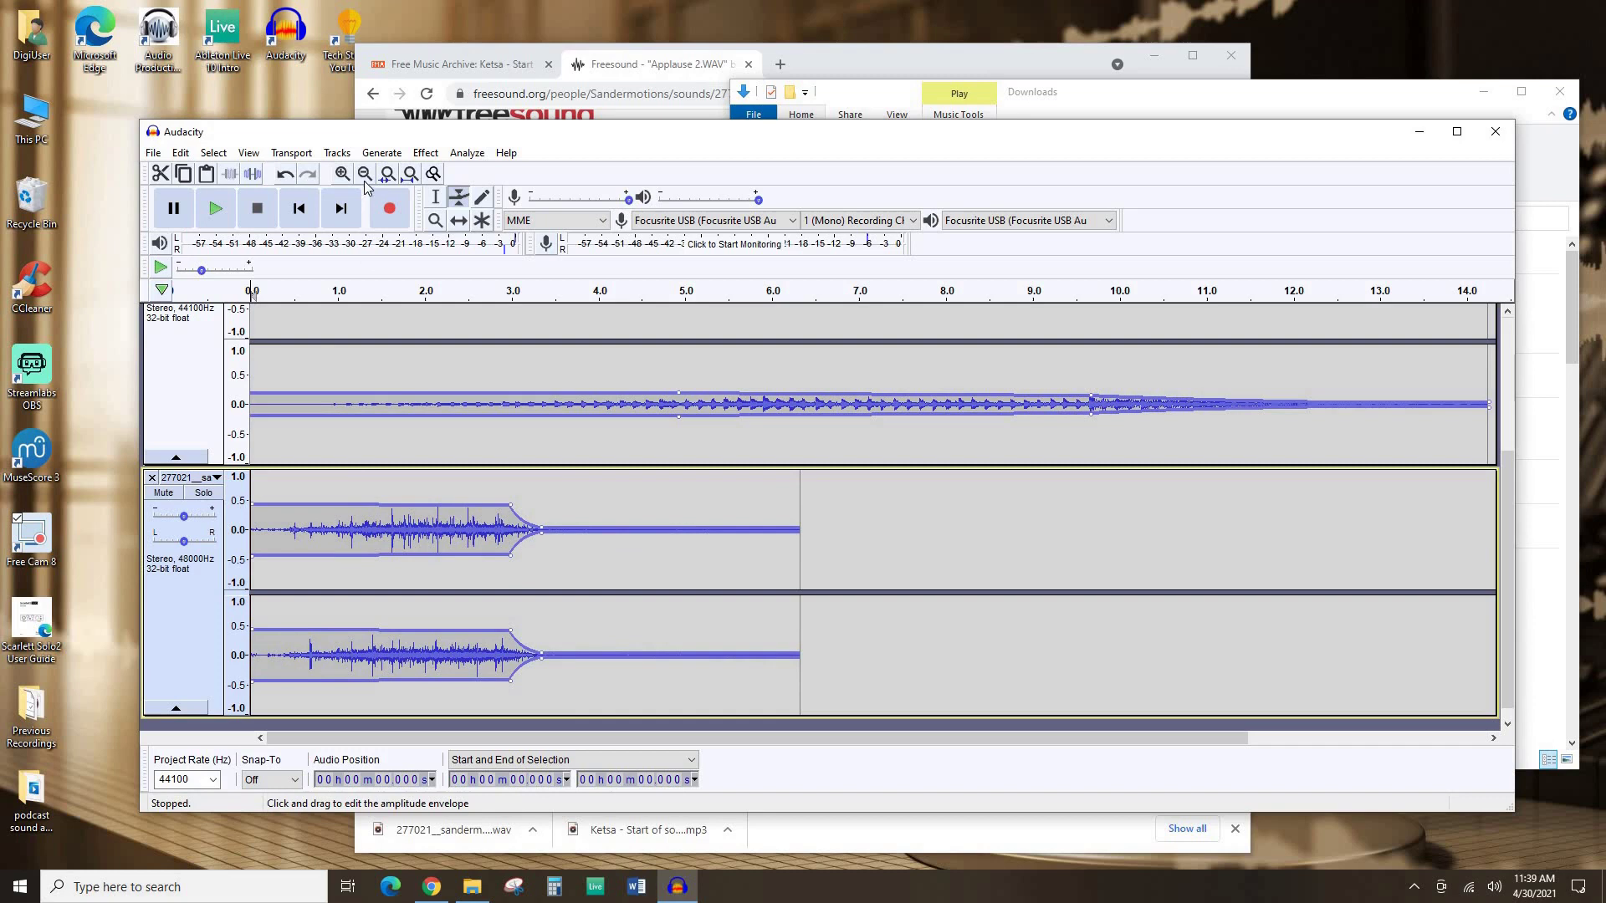
scroll(469, 368, up, 4)
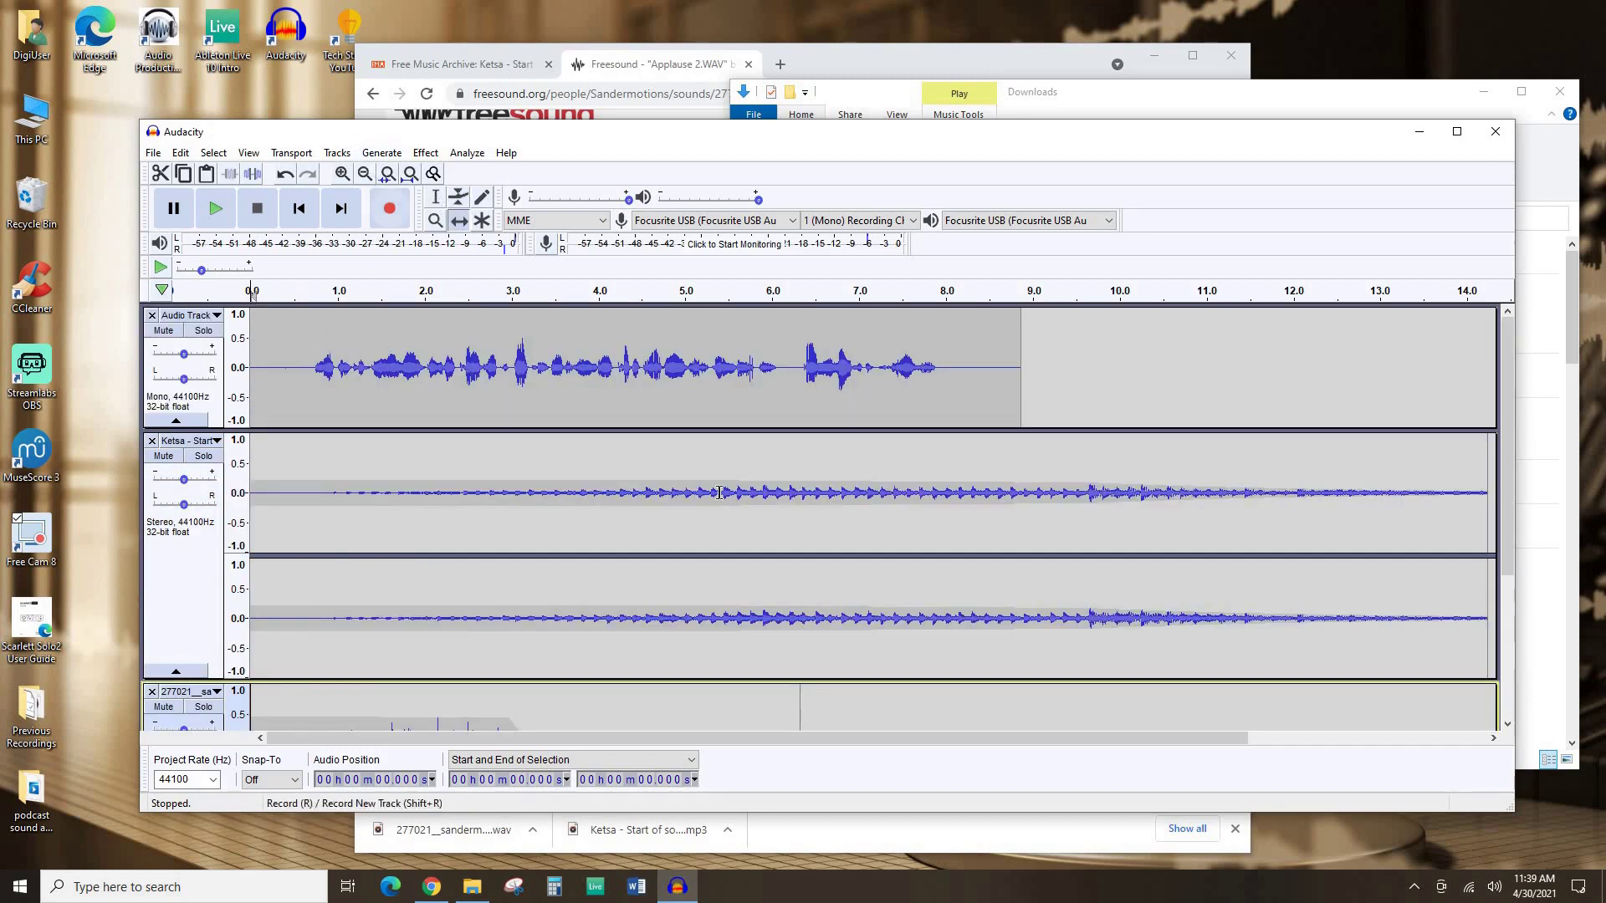
Step: Delete the voice track's leading silence (0–0.626 s) and trailing silence (7.383–8.241 s)
click(436, 197)
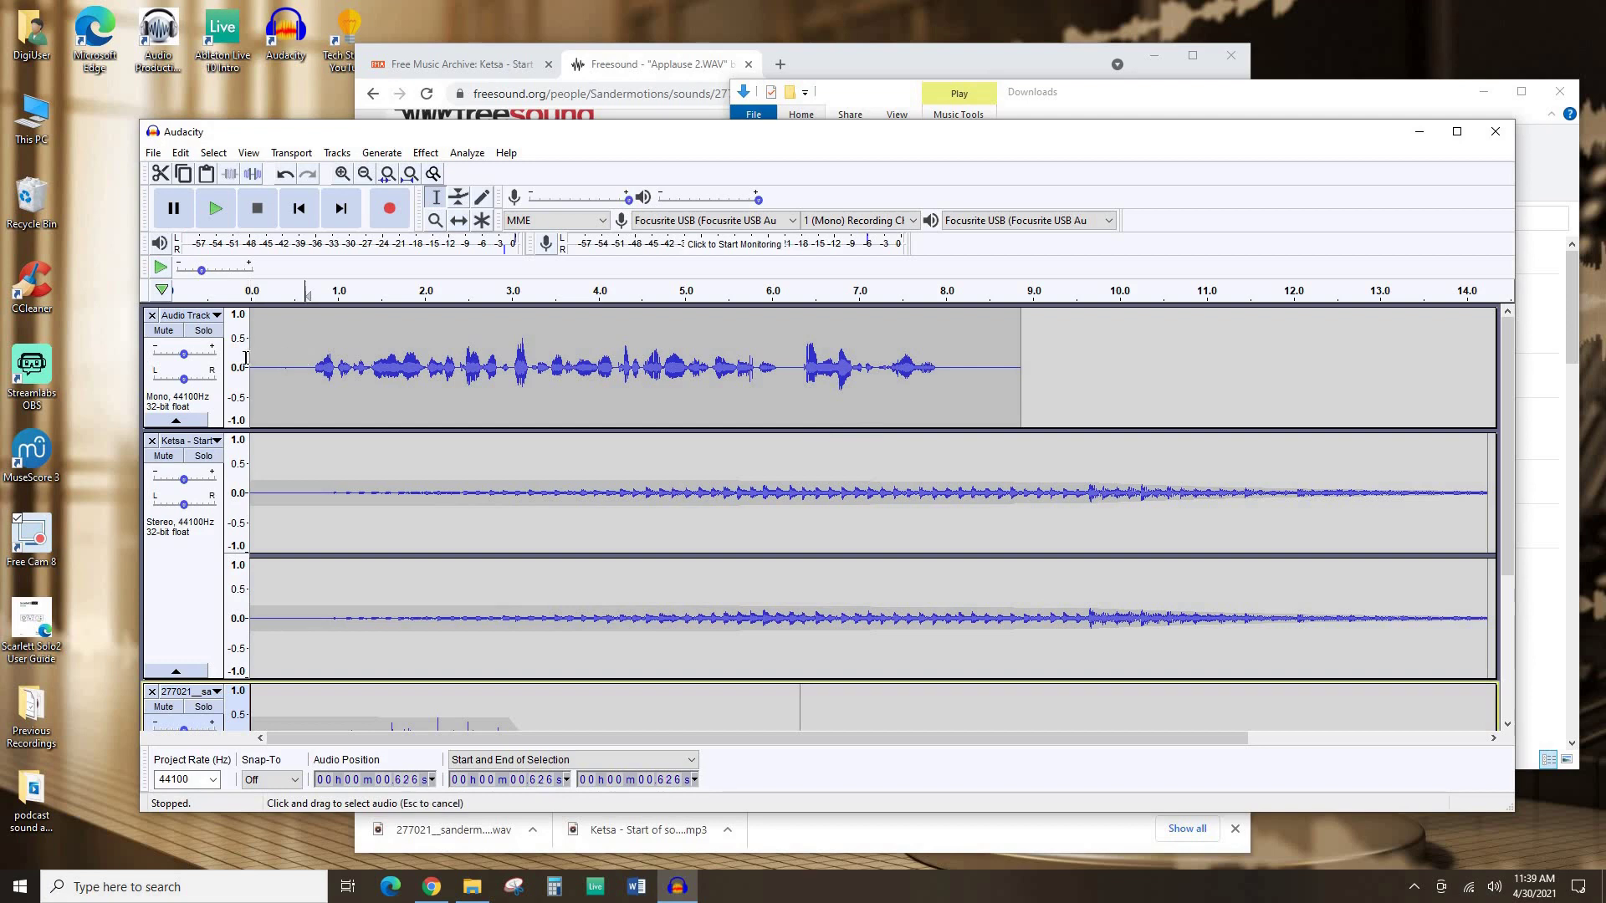
drag(304, 357, 249, 357)
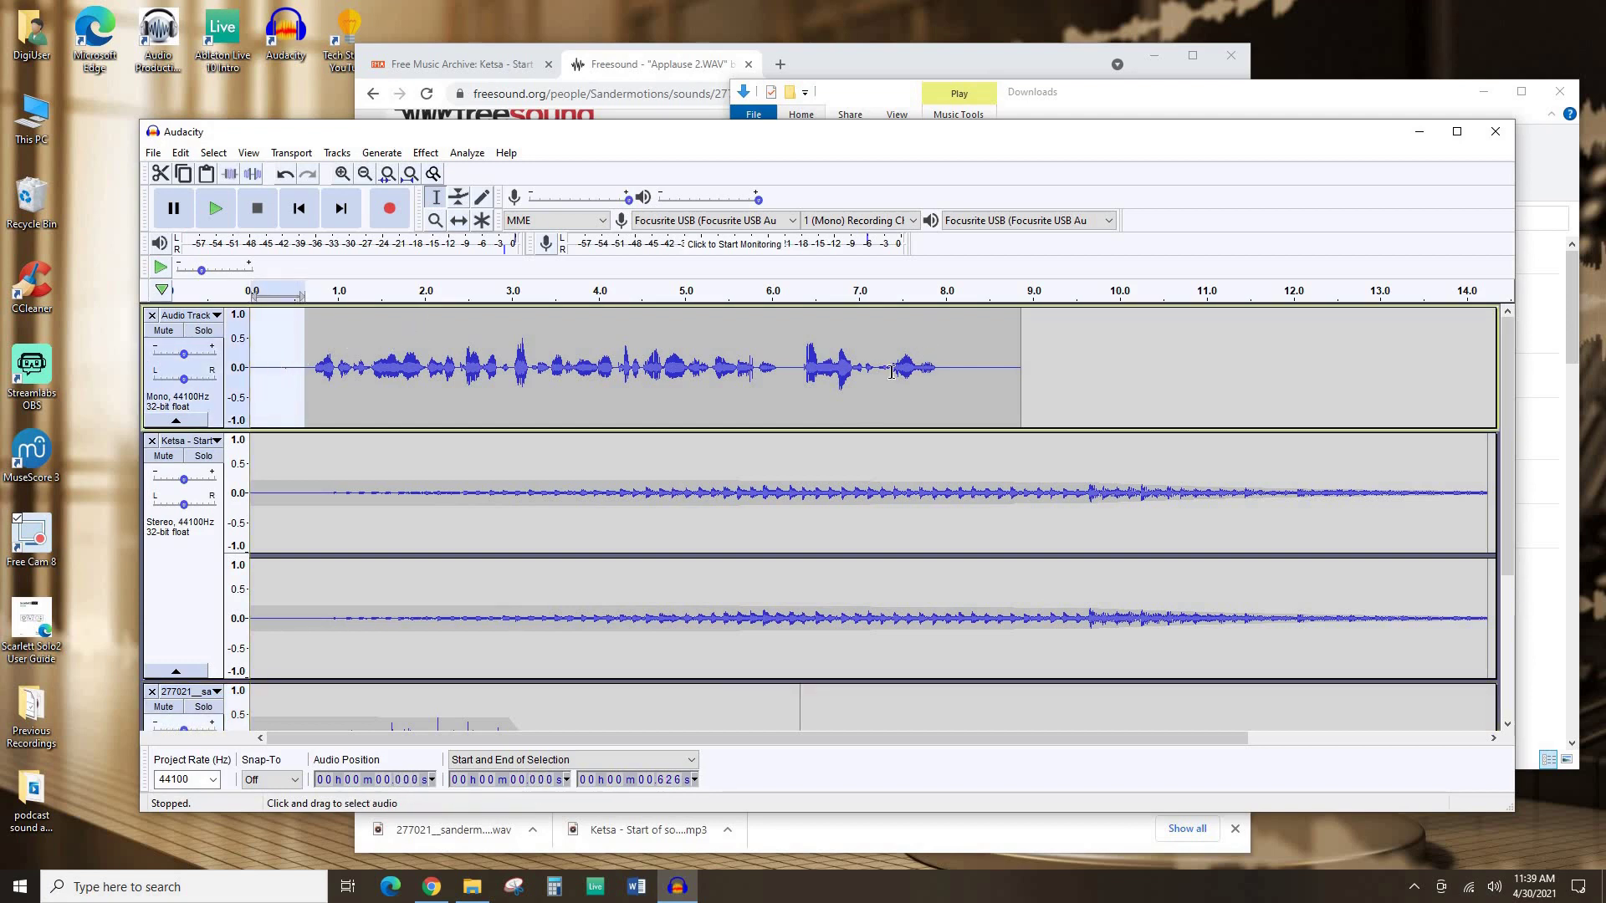
key(Delete)
drag(893, 371, 966, 370)
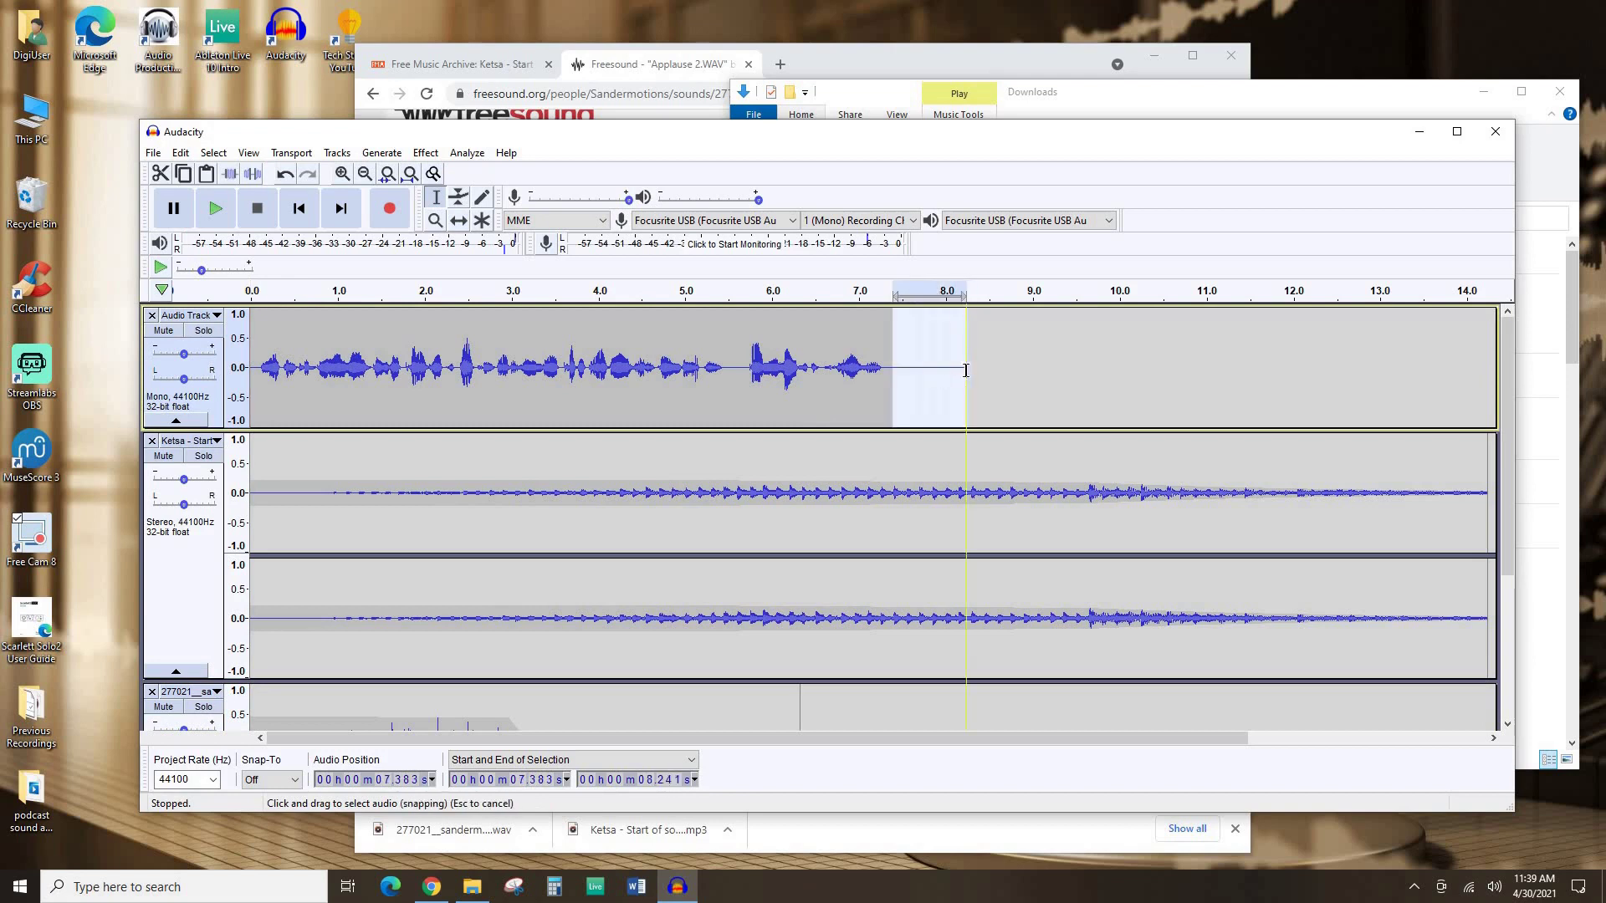
key(Delete)
scroll(711, 351, down, 3)
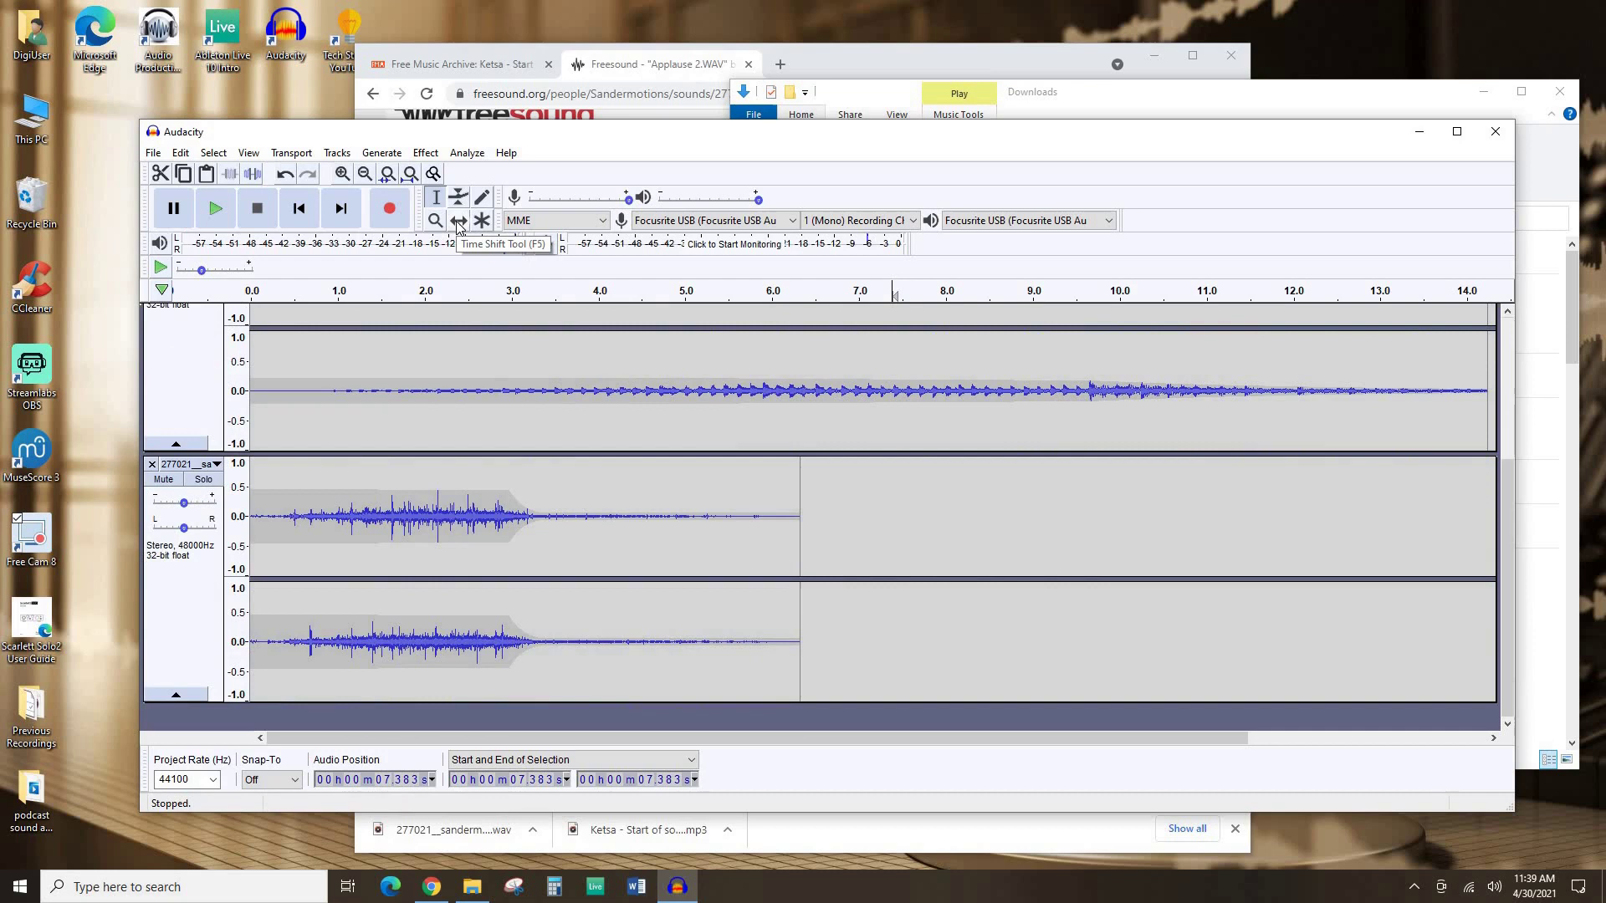
click(459, 220)
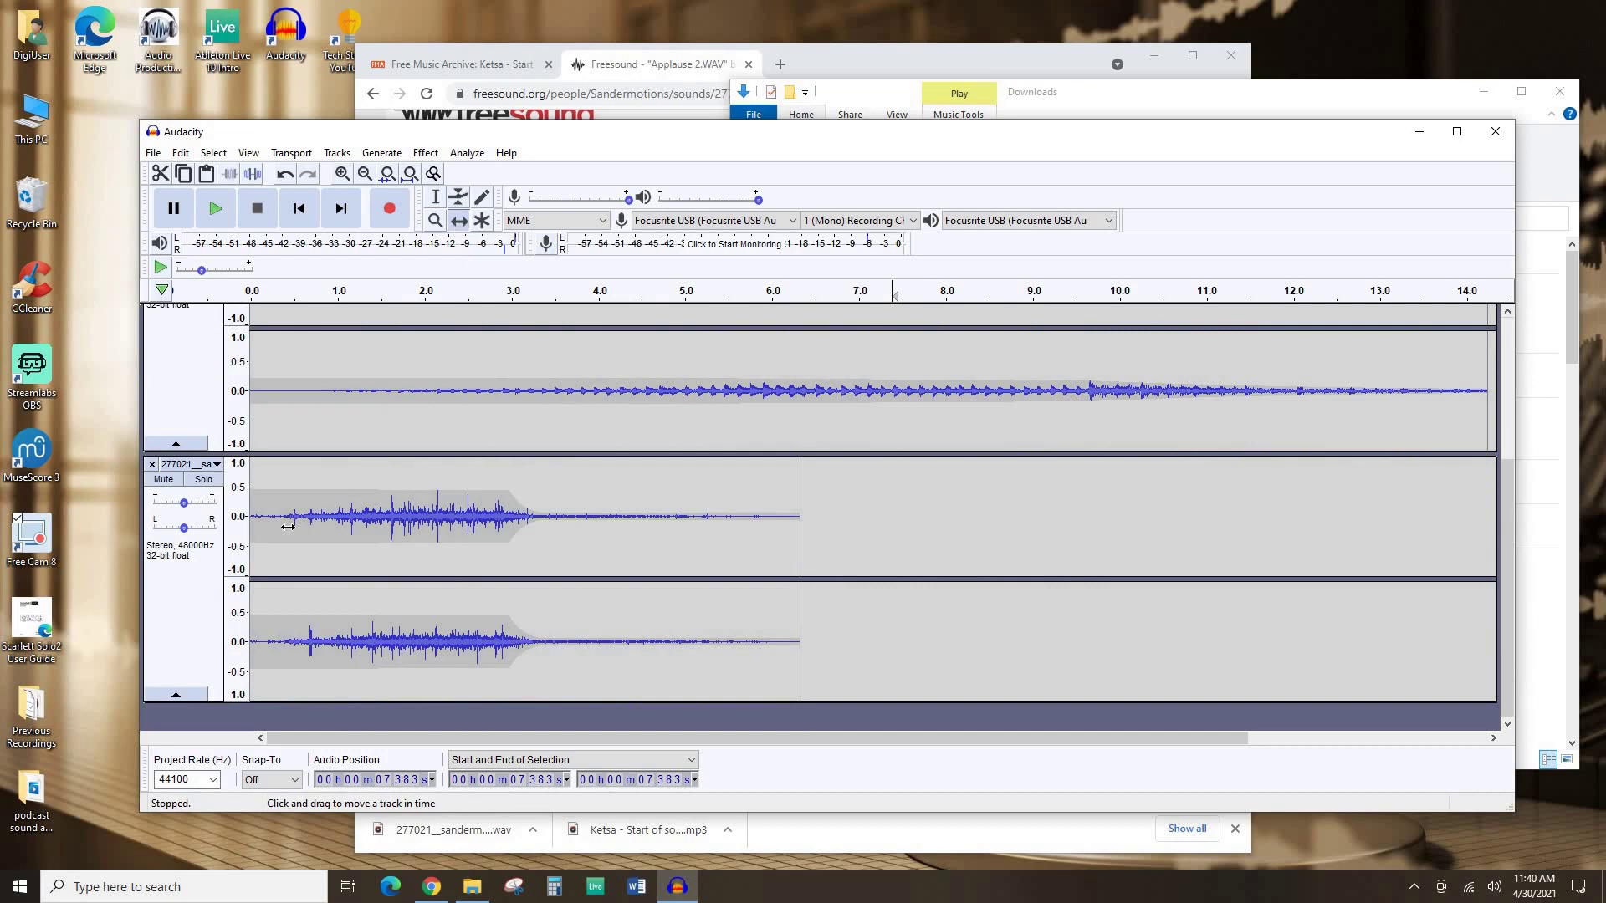
drag(341, 521, 536, 513)
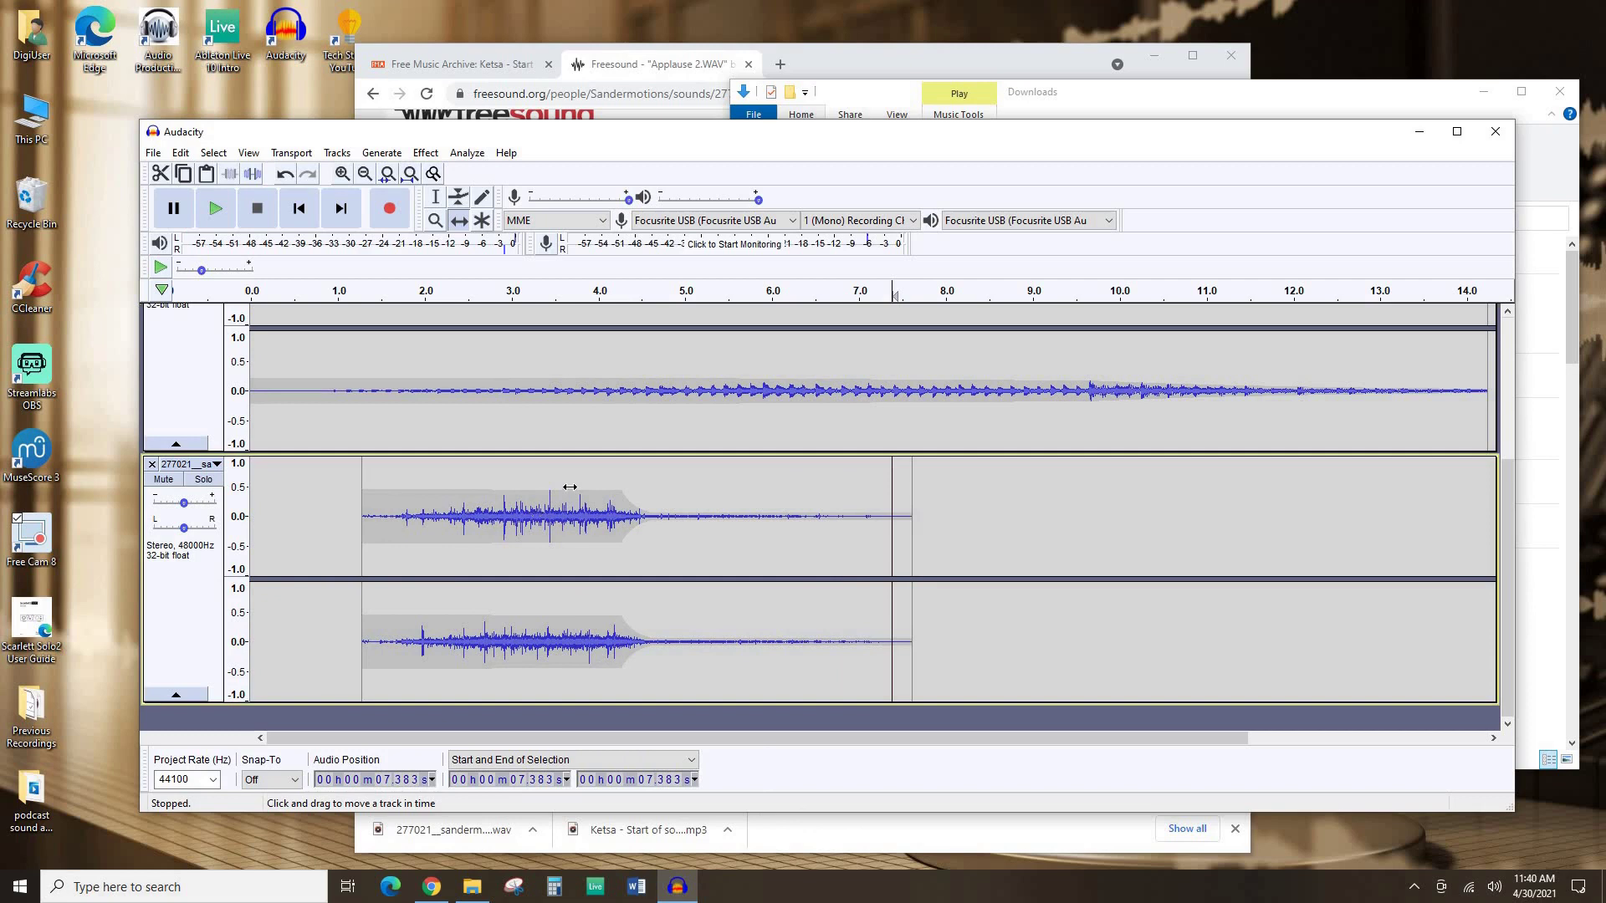
key(Home)
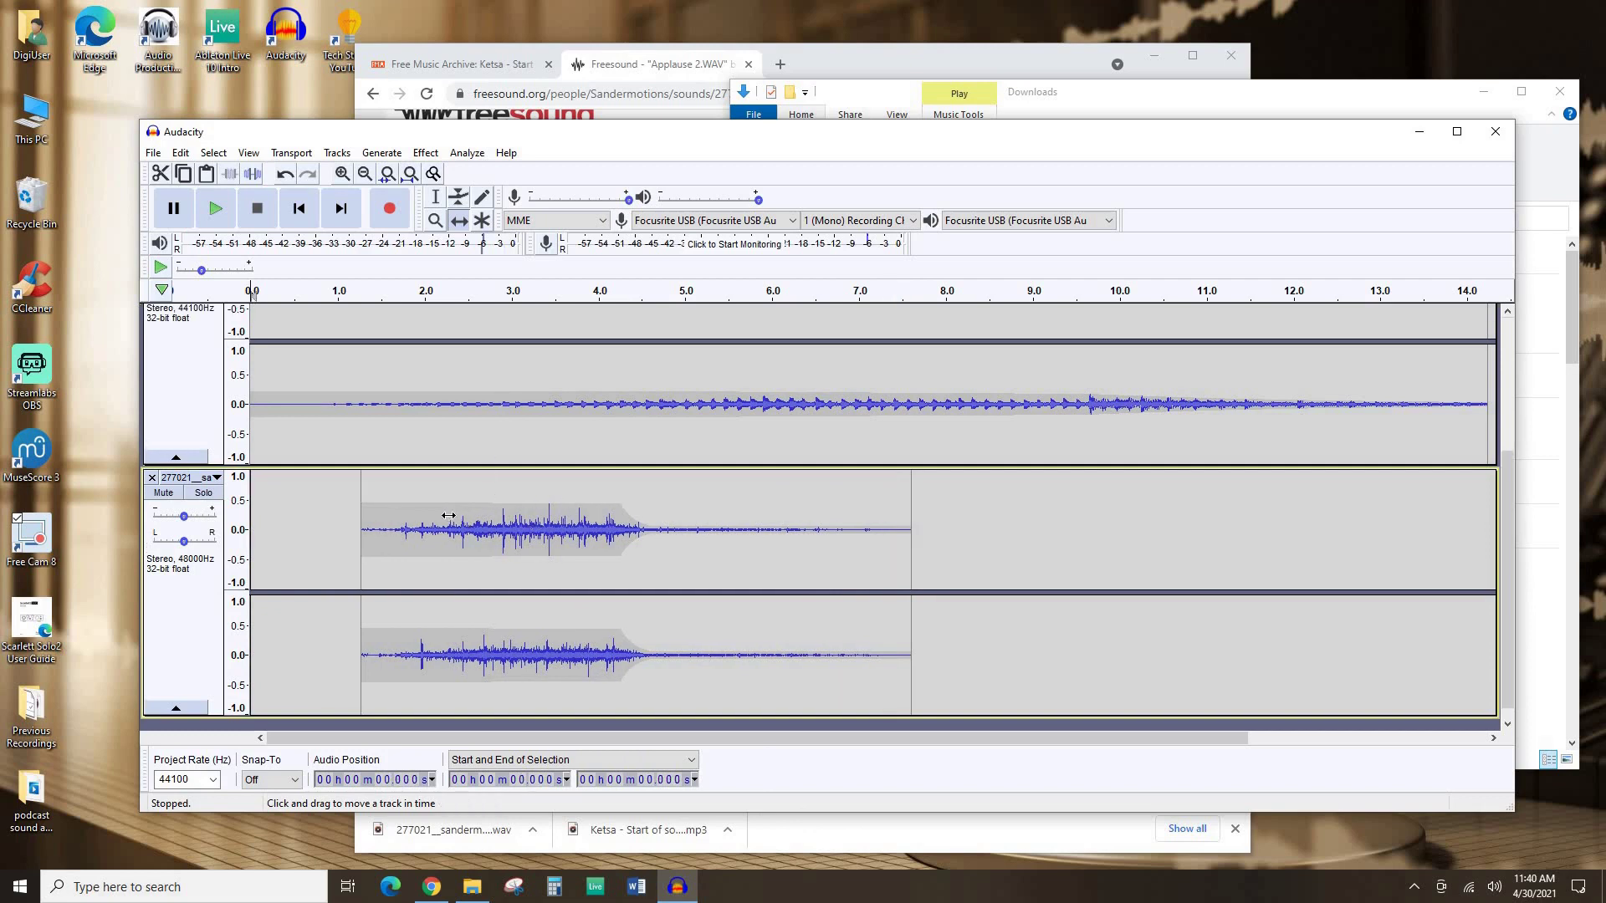
drag(608, 516, 773, 519)
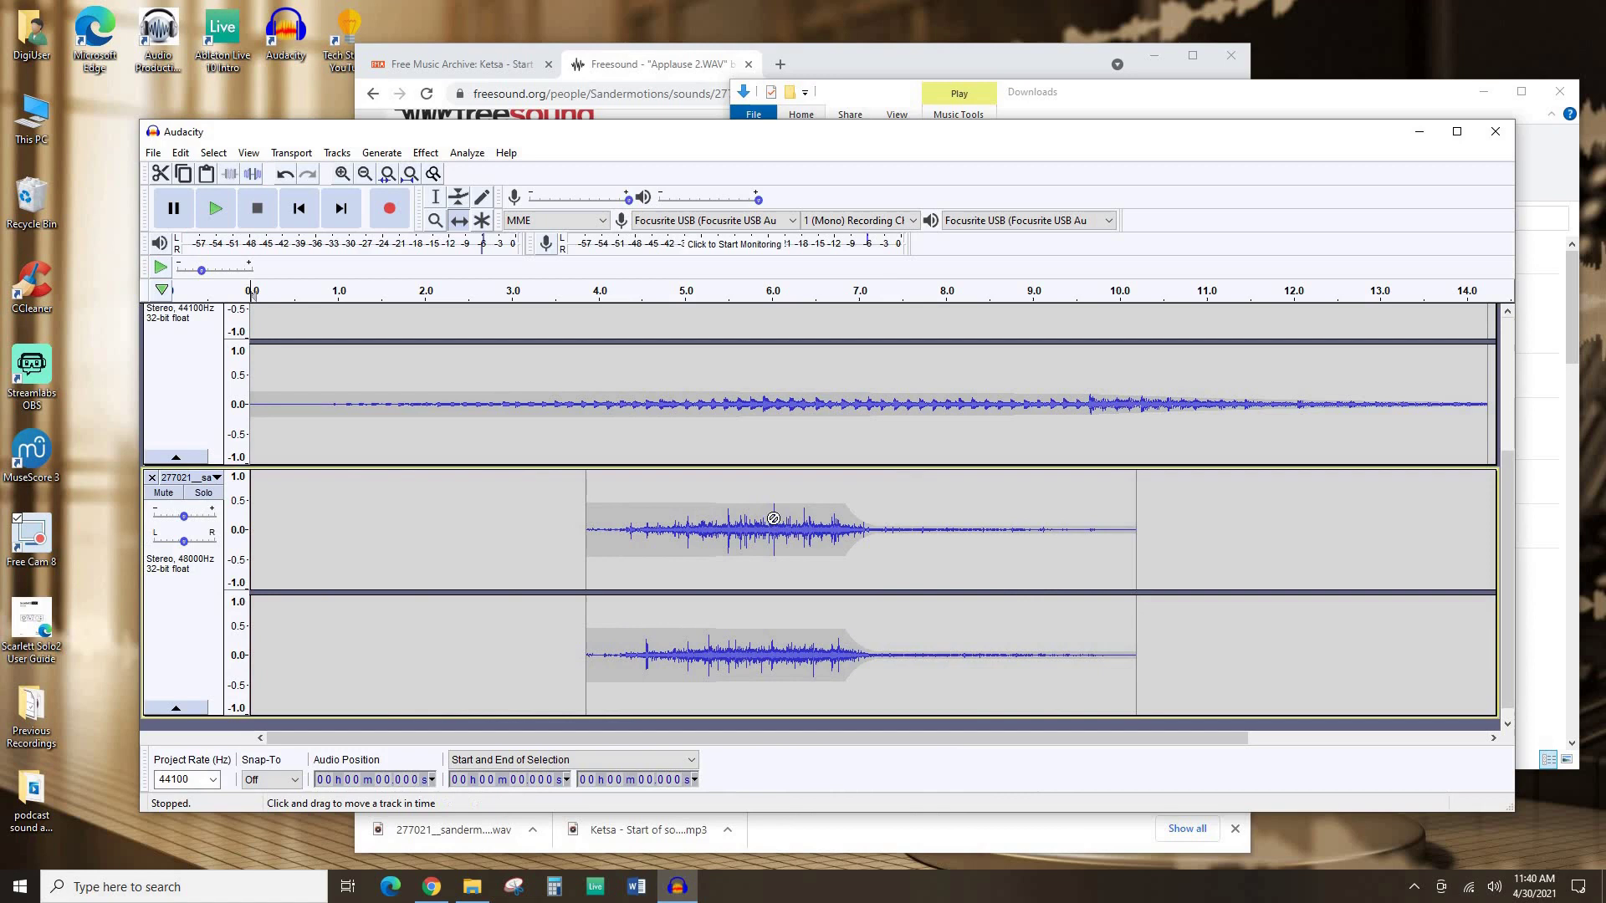
key(space)
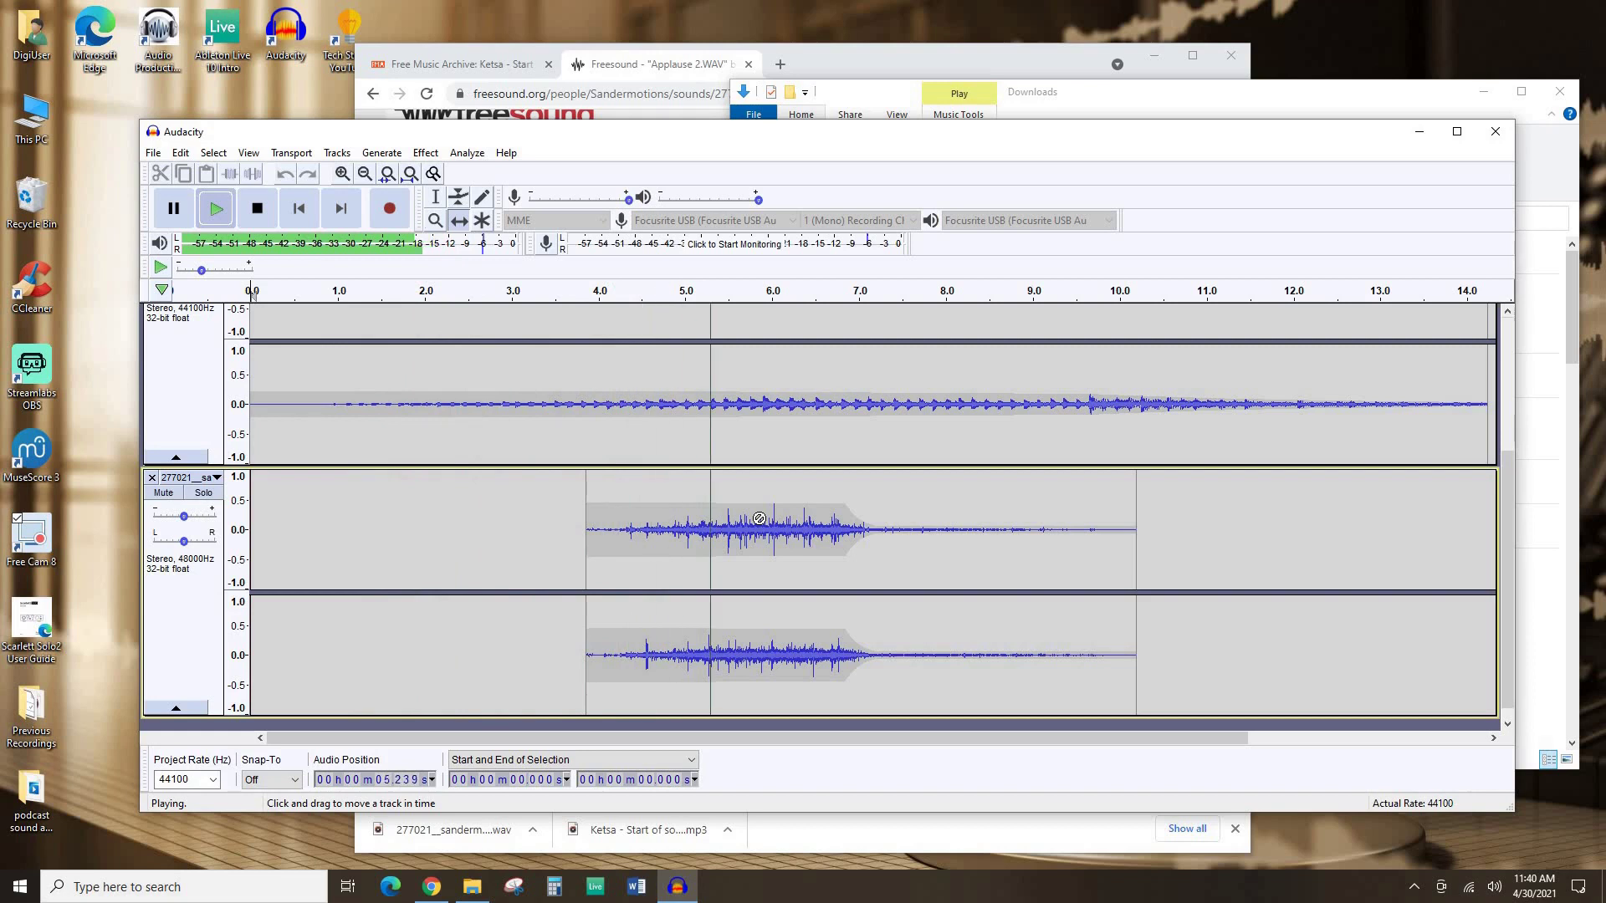
scroll(808, 470, down, 1)
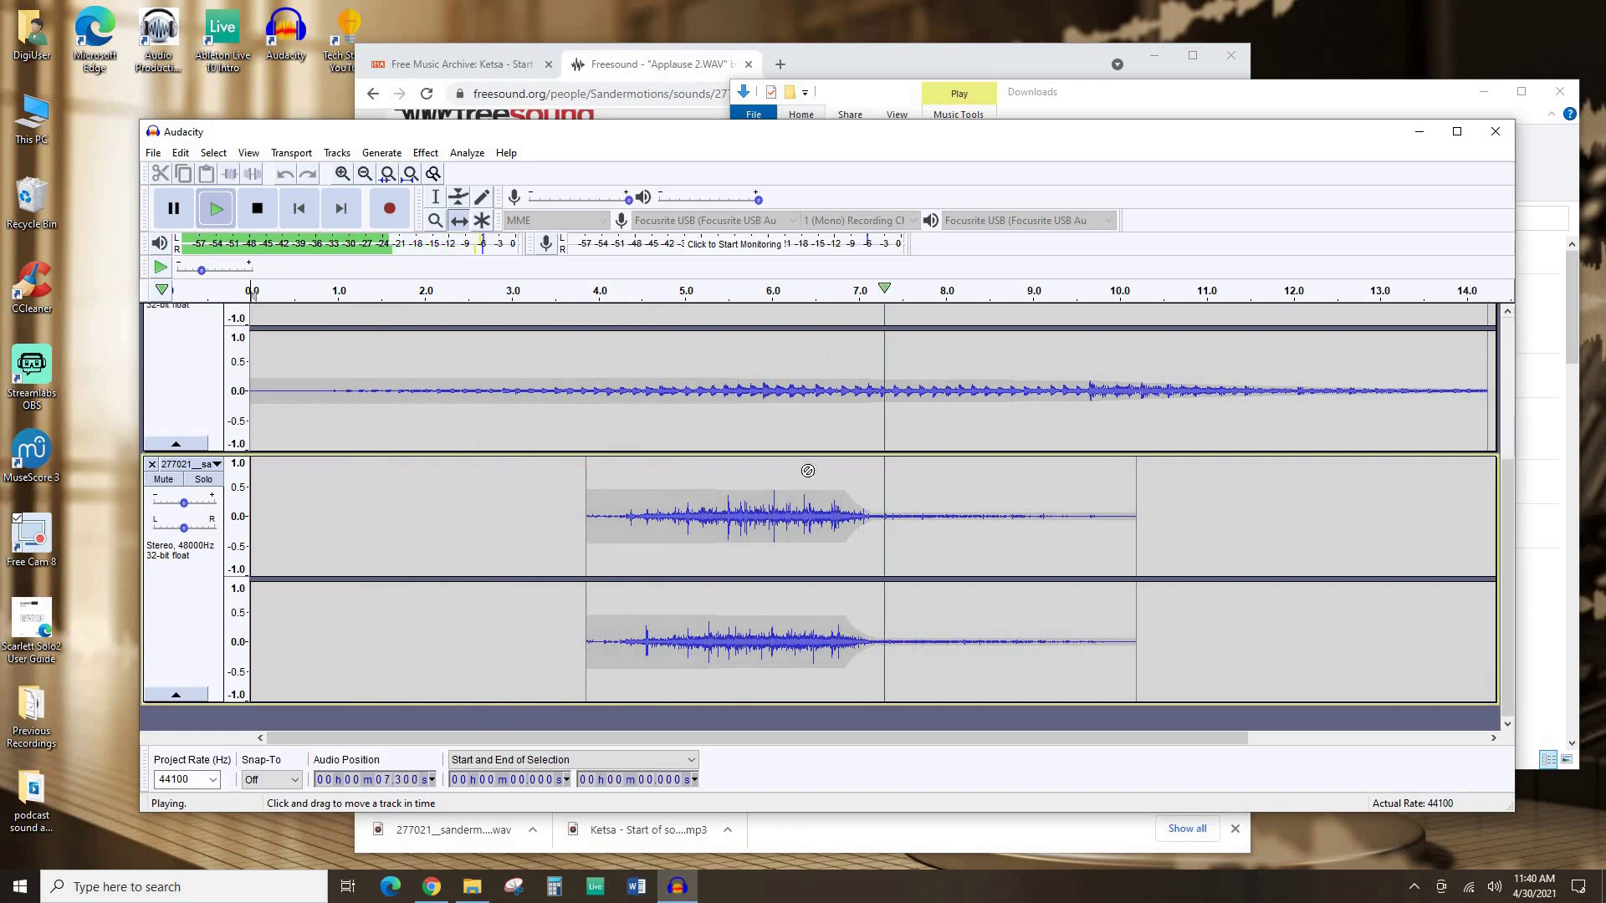
scroll(808, 406, up, 5)
key(space)
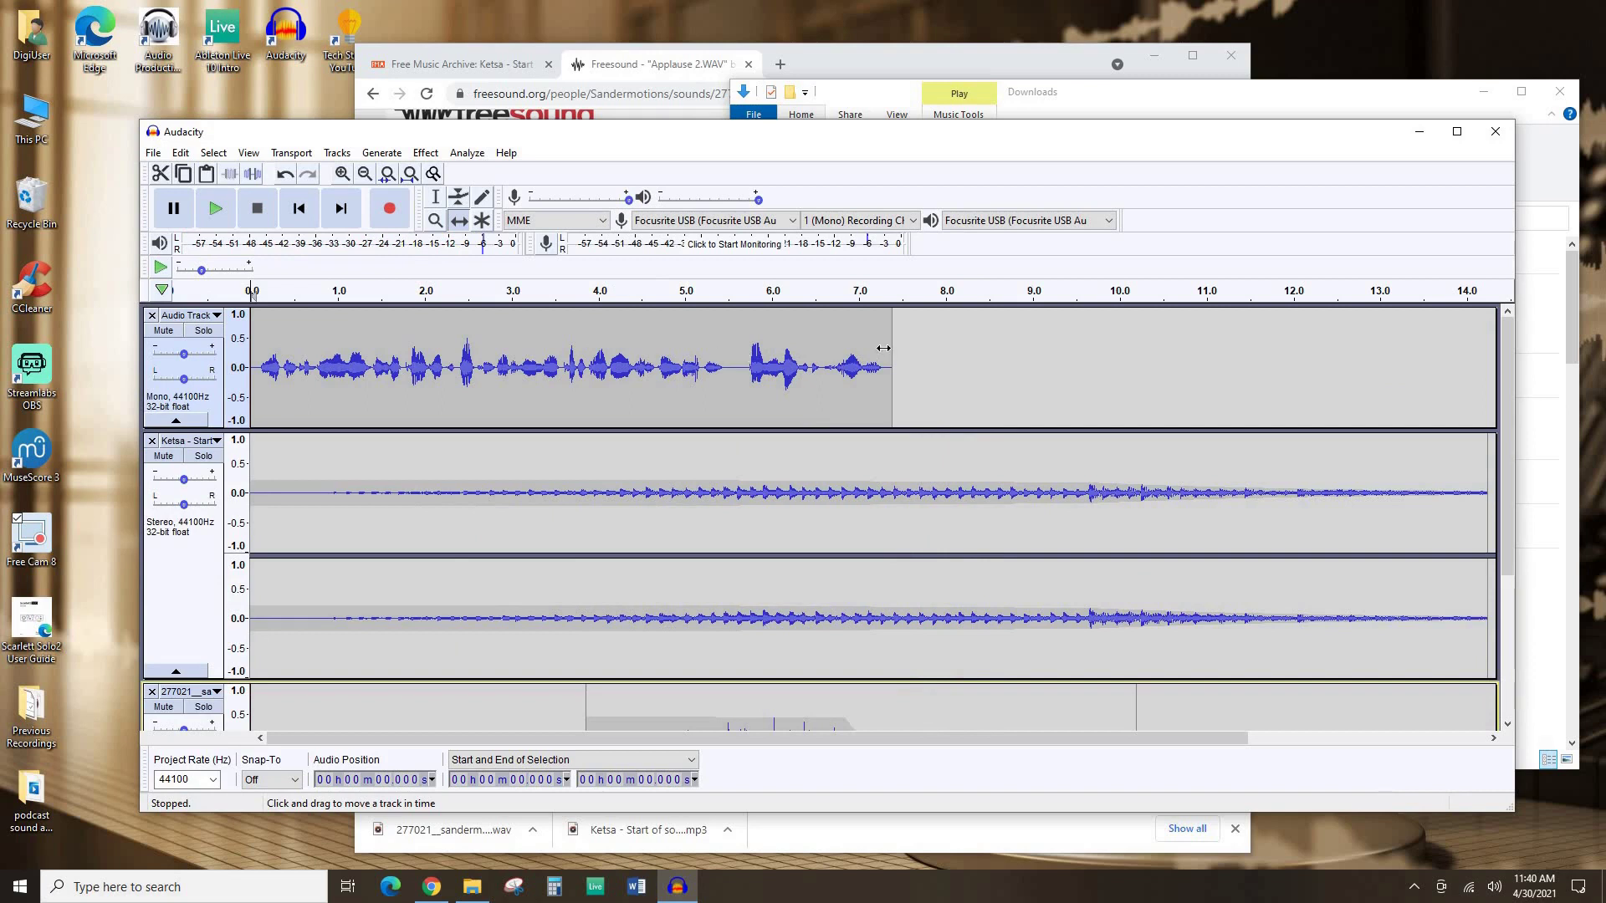
scroll(713, 611, down, 2)
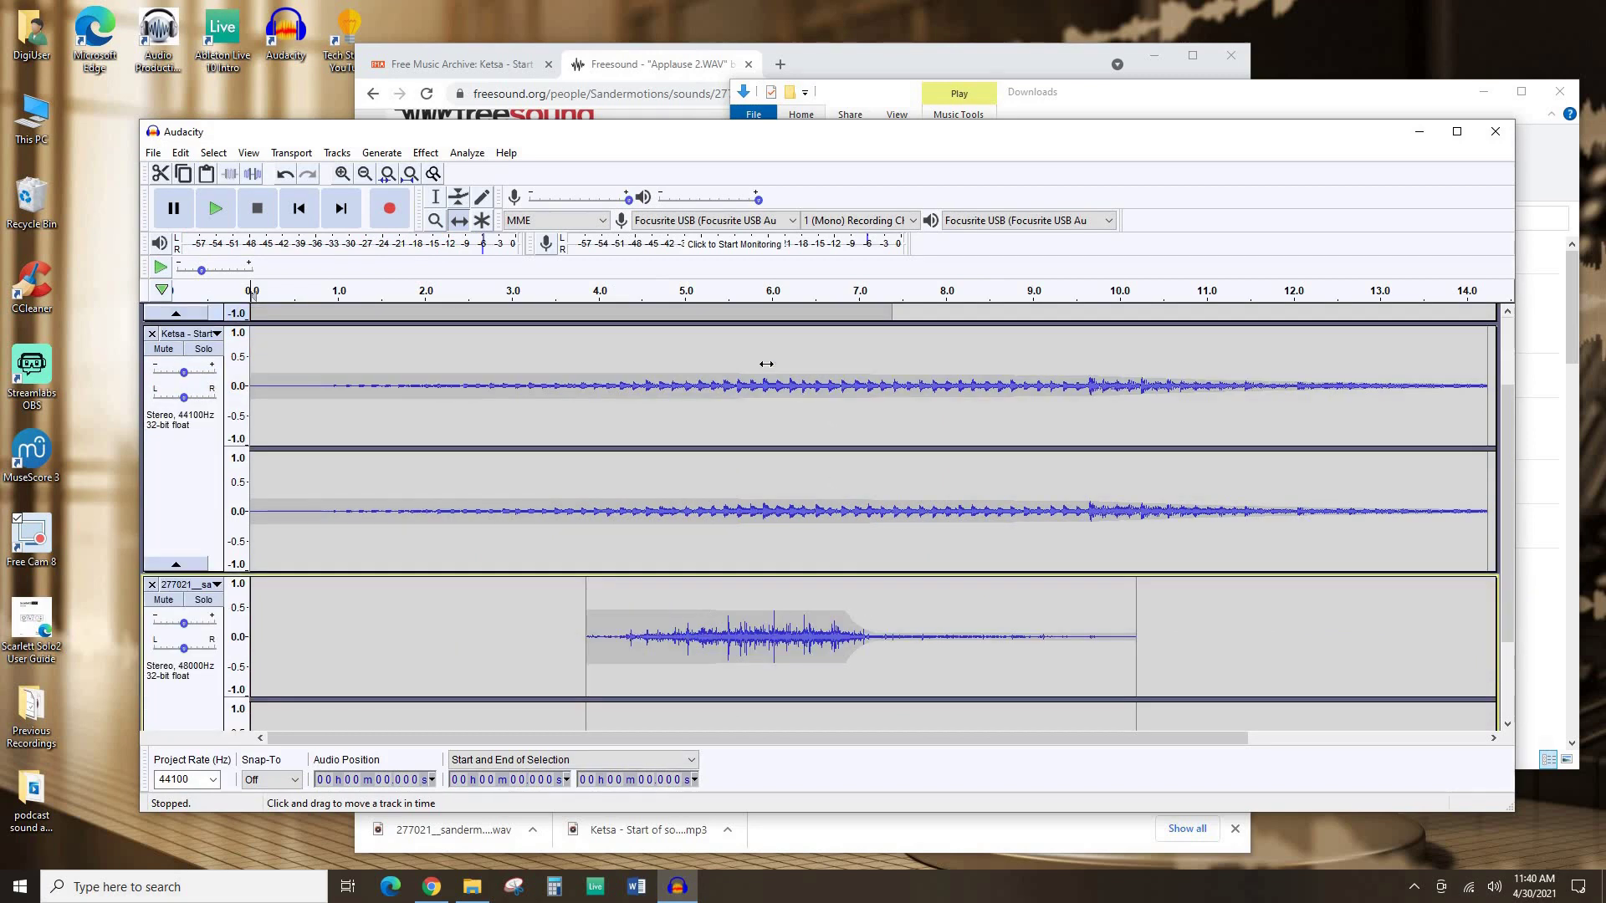
scroll(737, 365, up, 2)
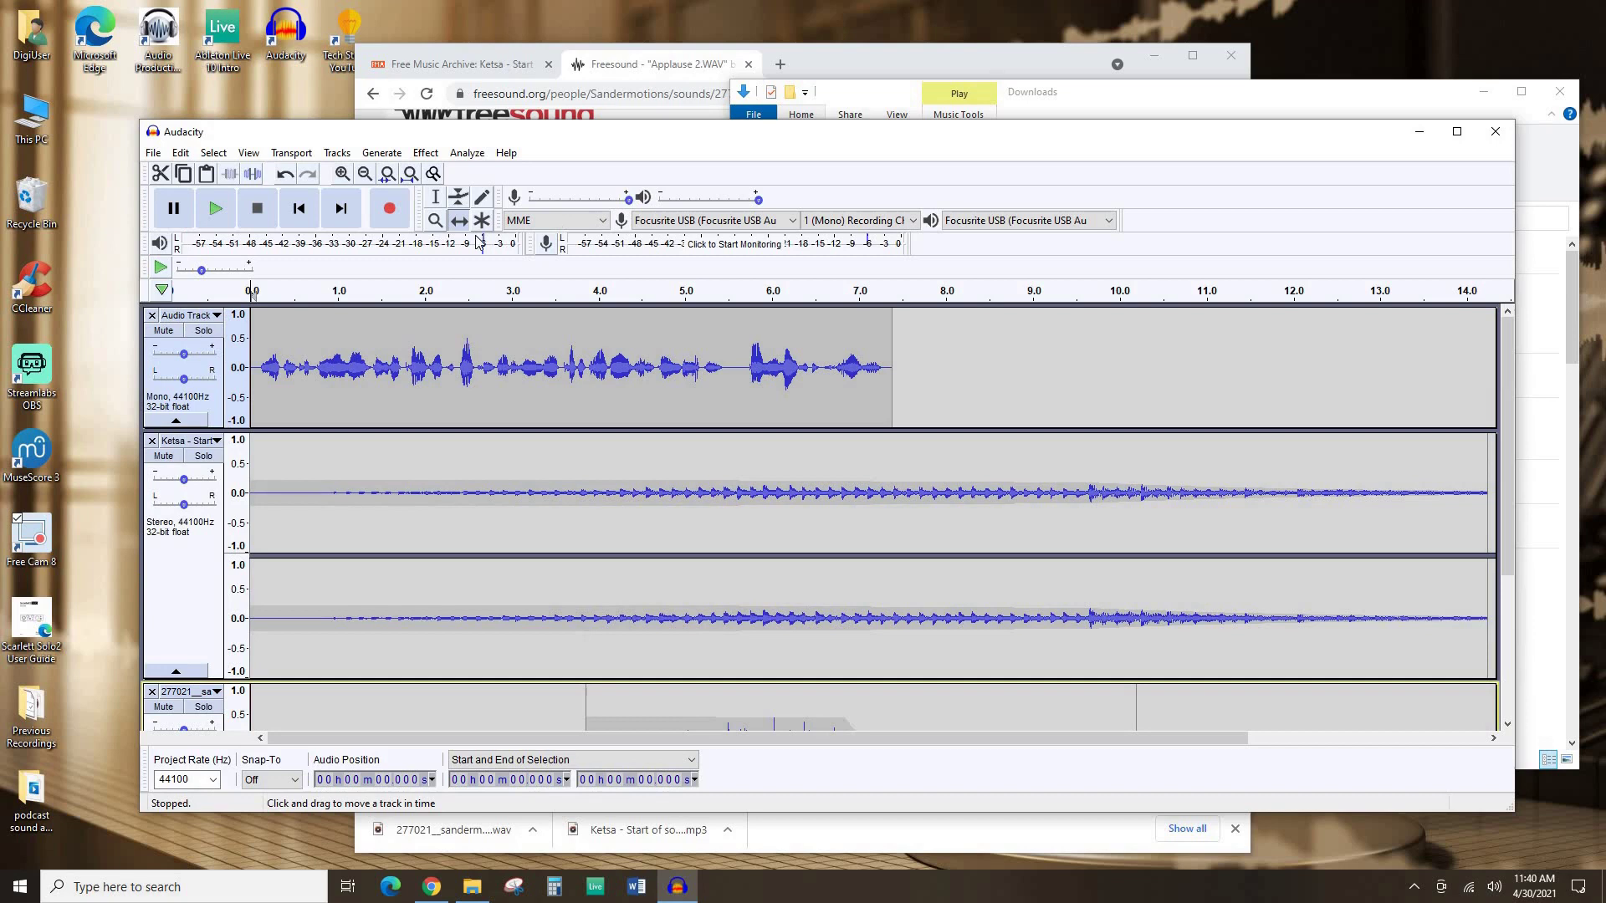
Step: Split the voice clip at 5.593 seconds with Edit > Clip Boundaries > Split
click(435, 198)
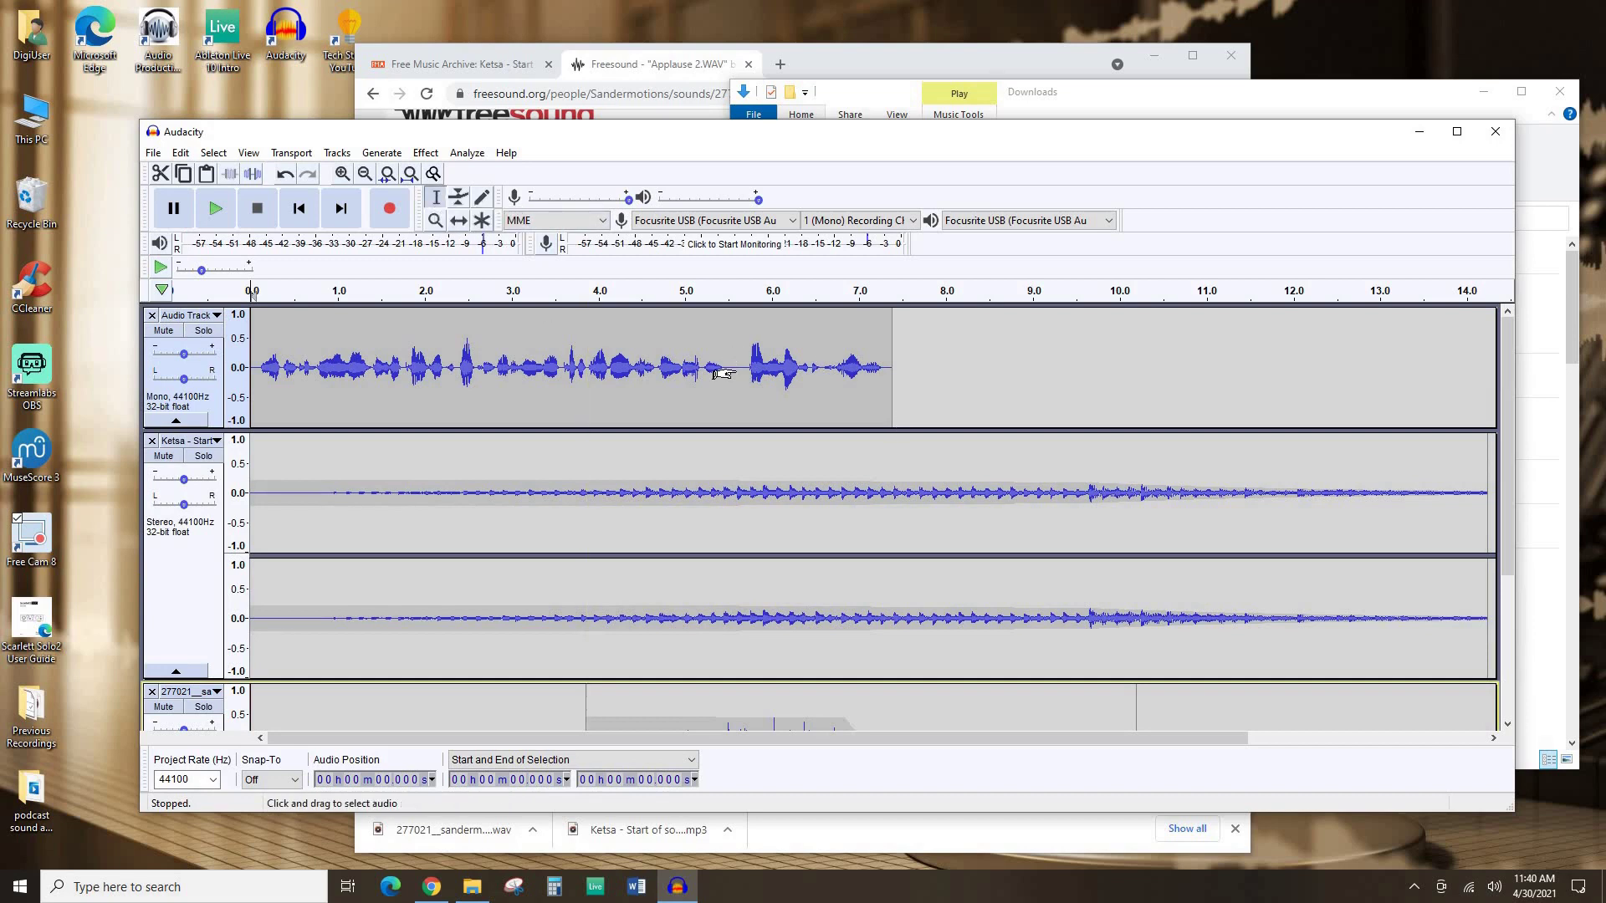
click(735, 373)
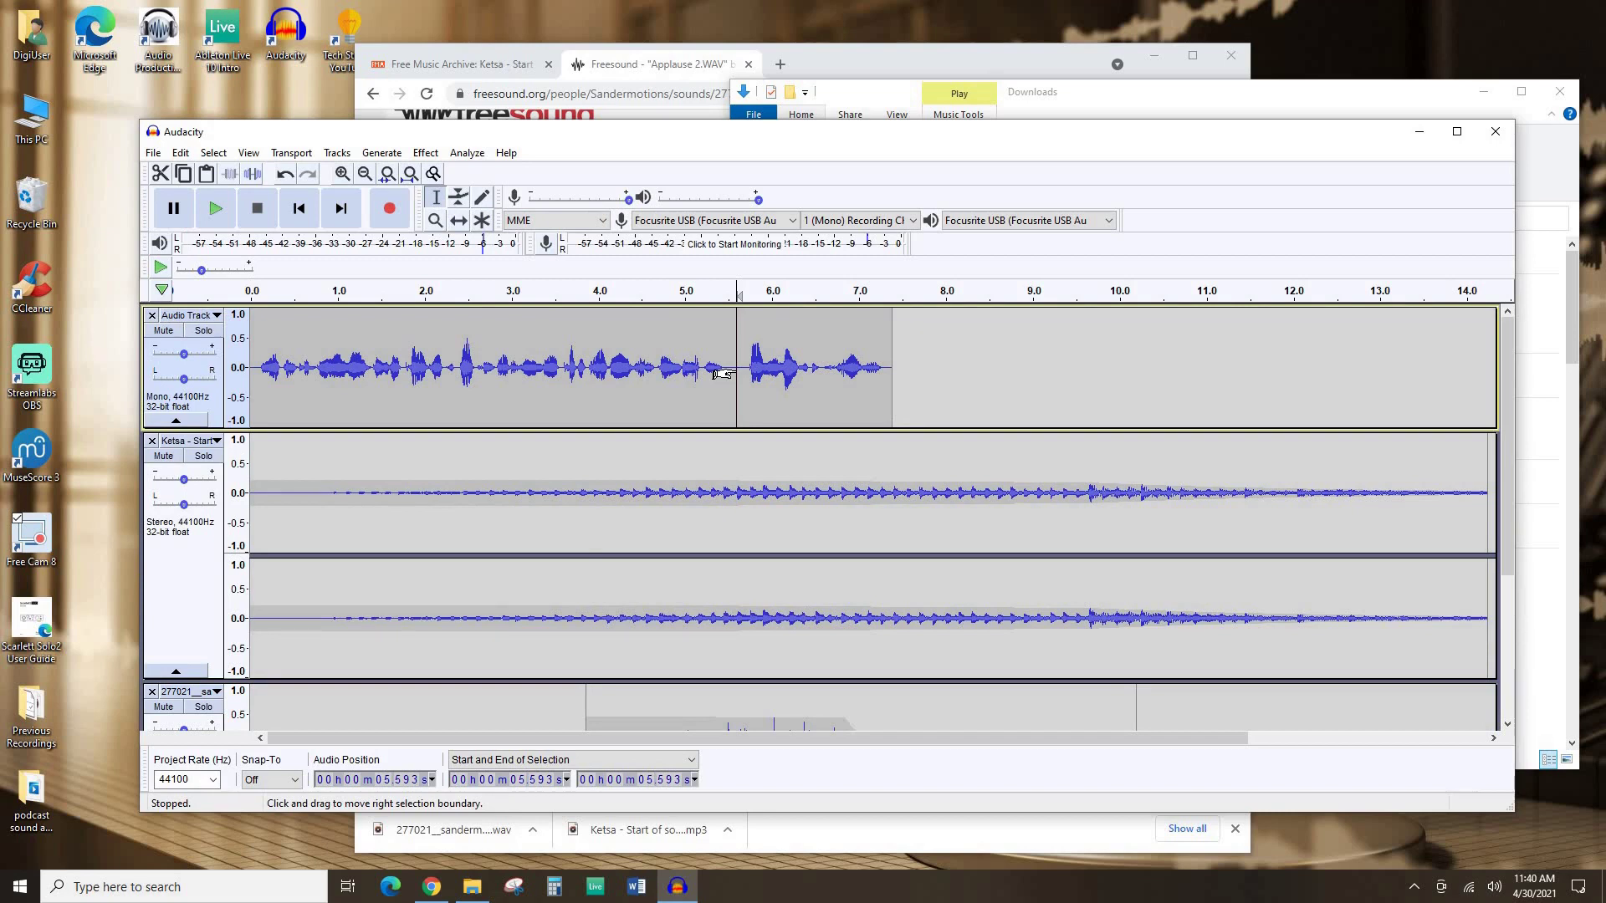
click(179, 154)
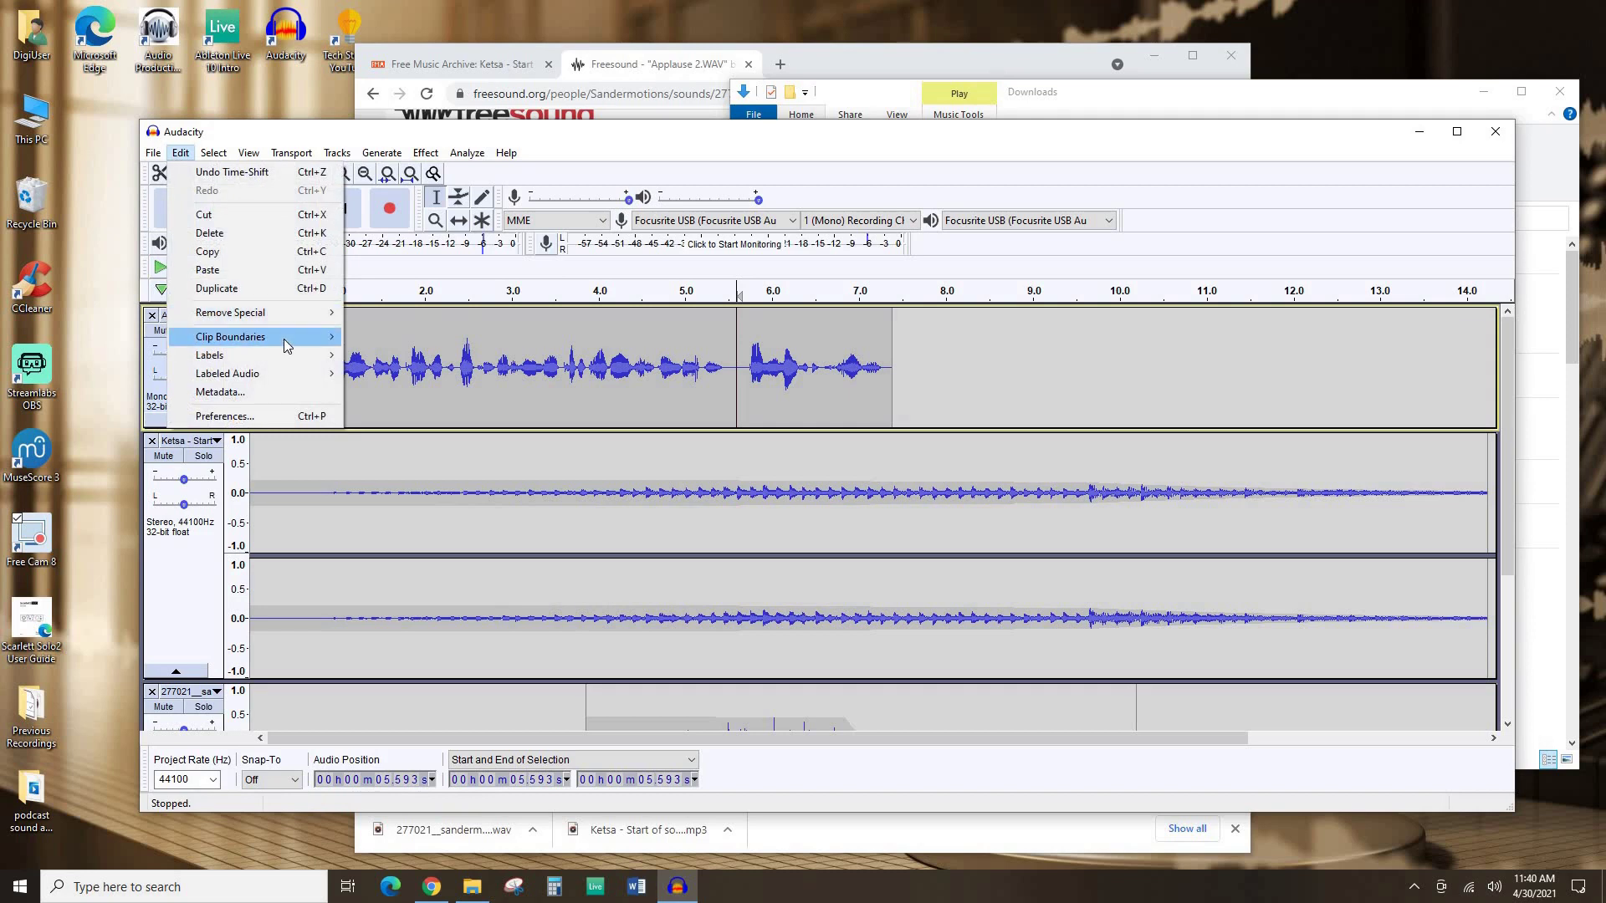
mouse_move(283, 339)
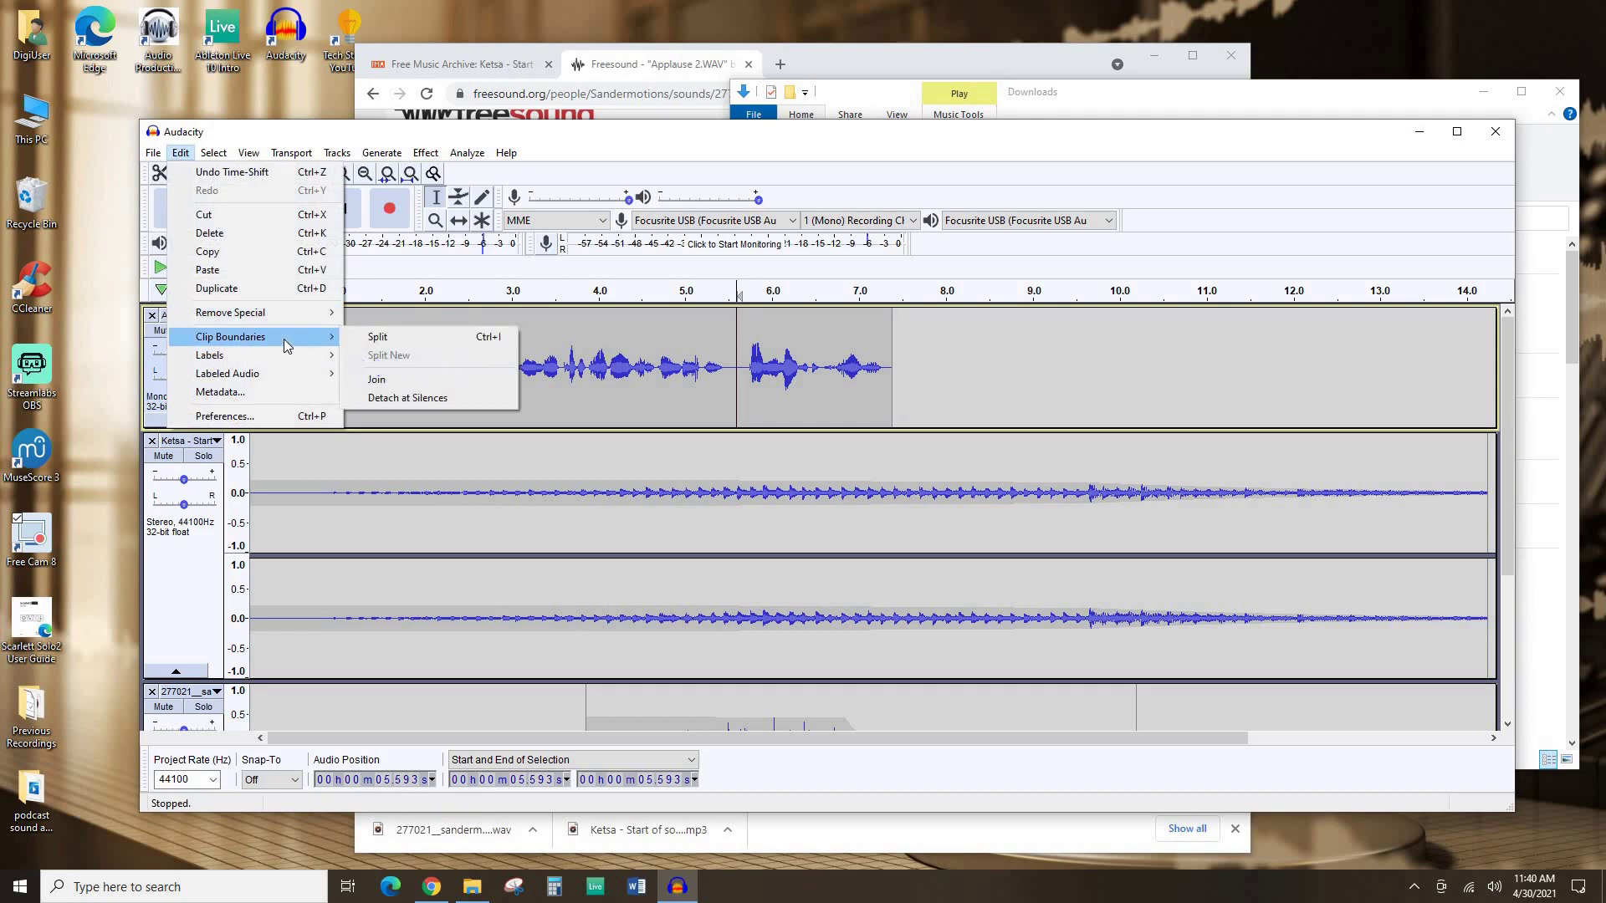
click(492, 339)
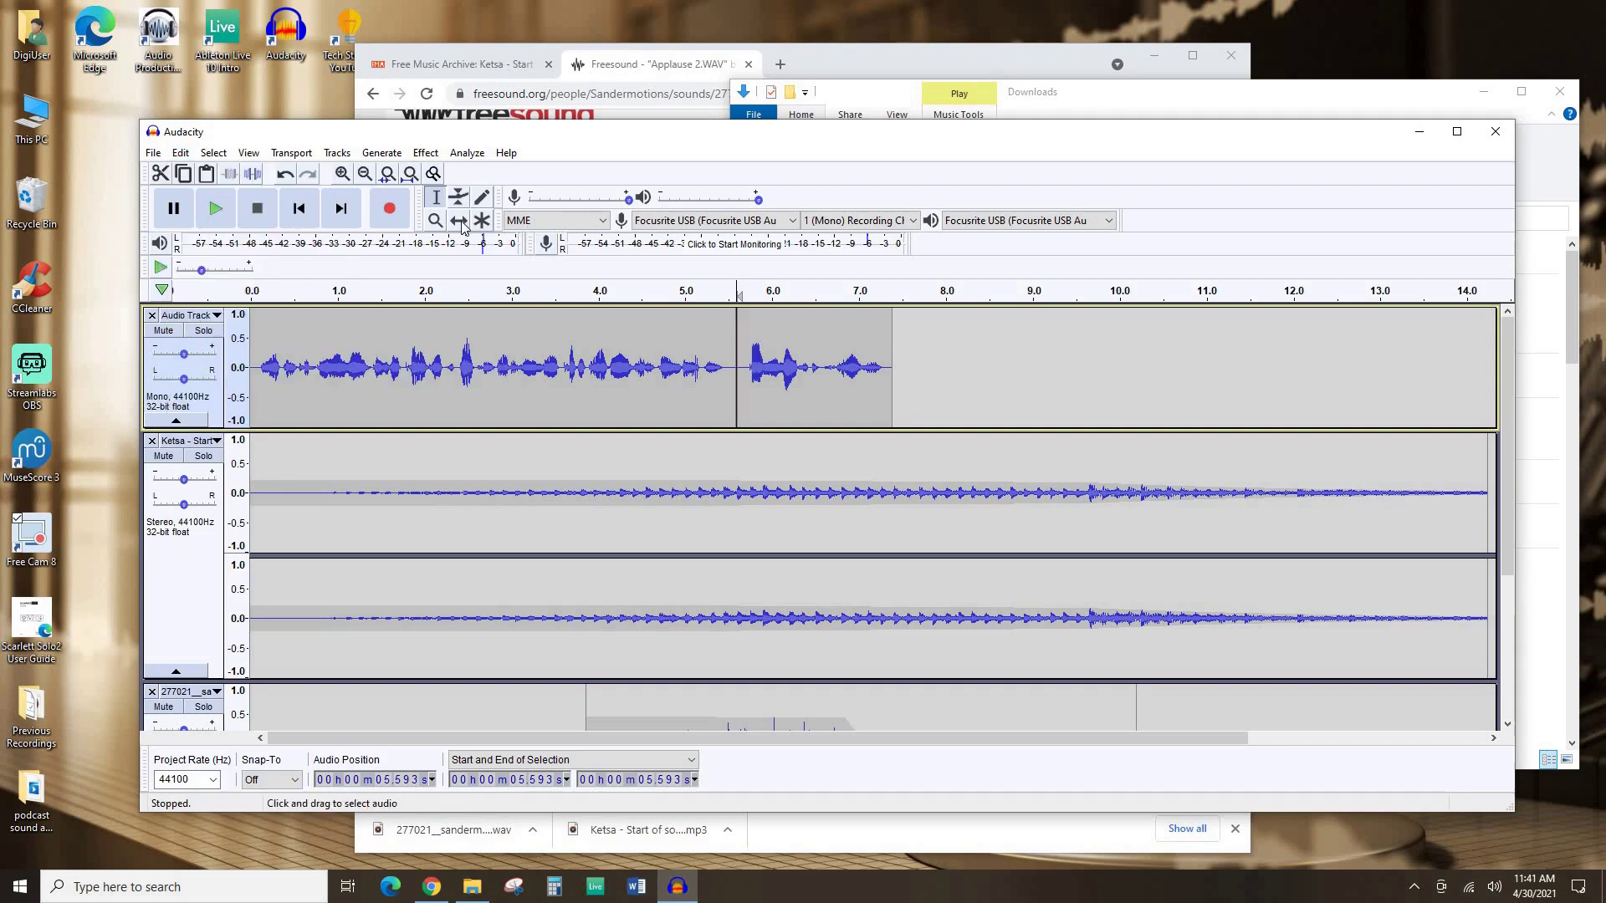
key(F5)
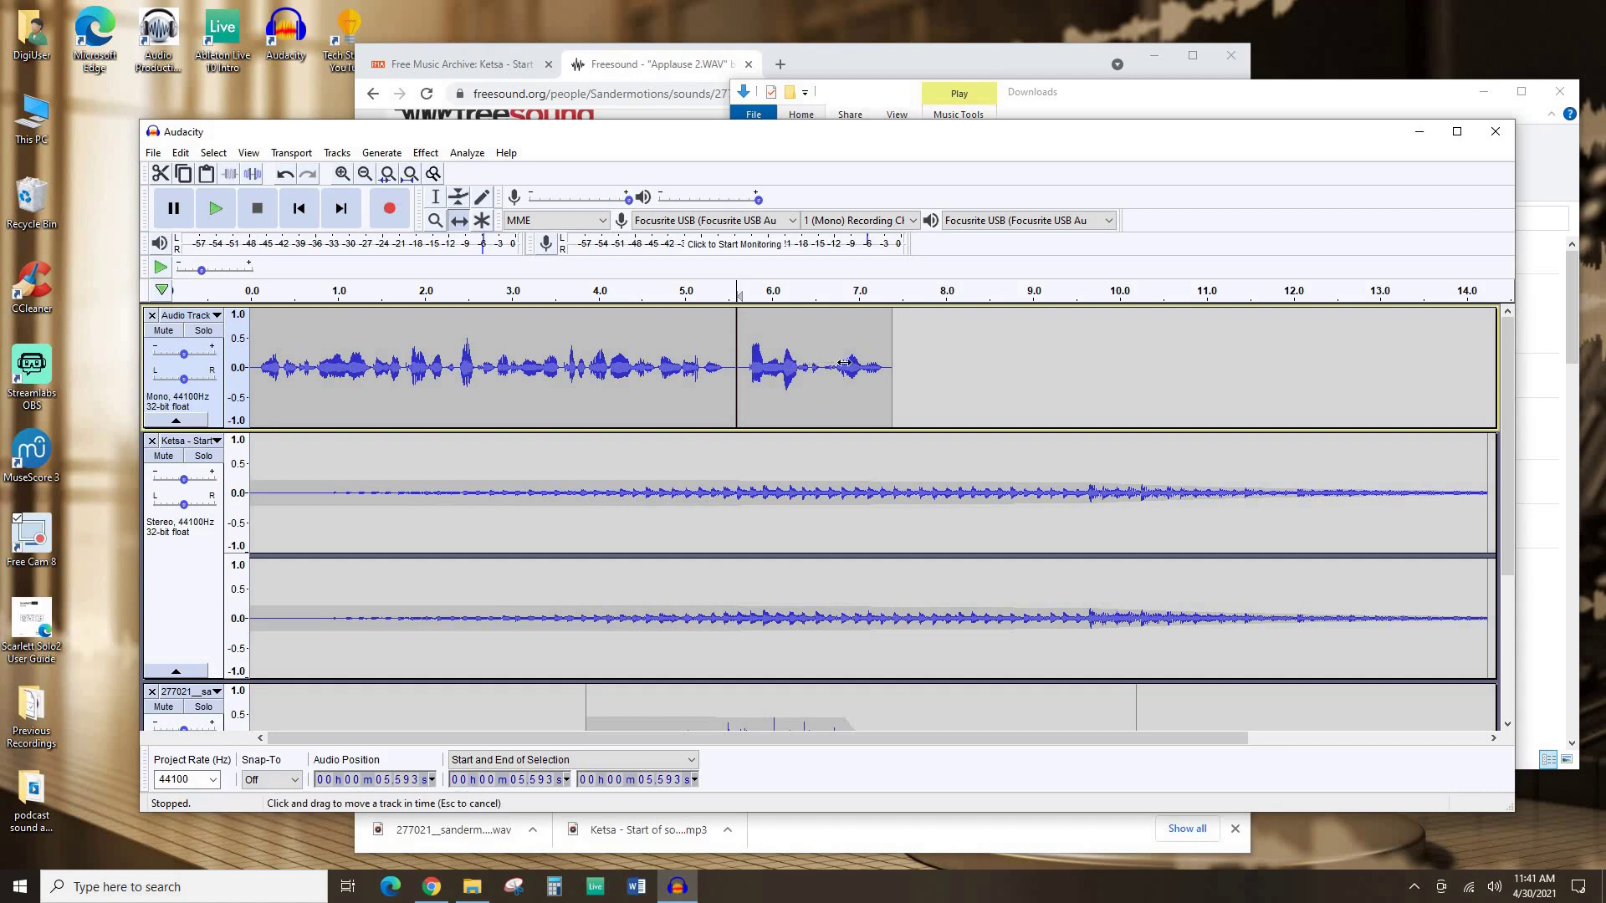
Step: Slide the second voice clip right so it starts near 6.5 seconds
drag(804, 367, 864, 368)
scroll(841, 423, down, 2)
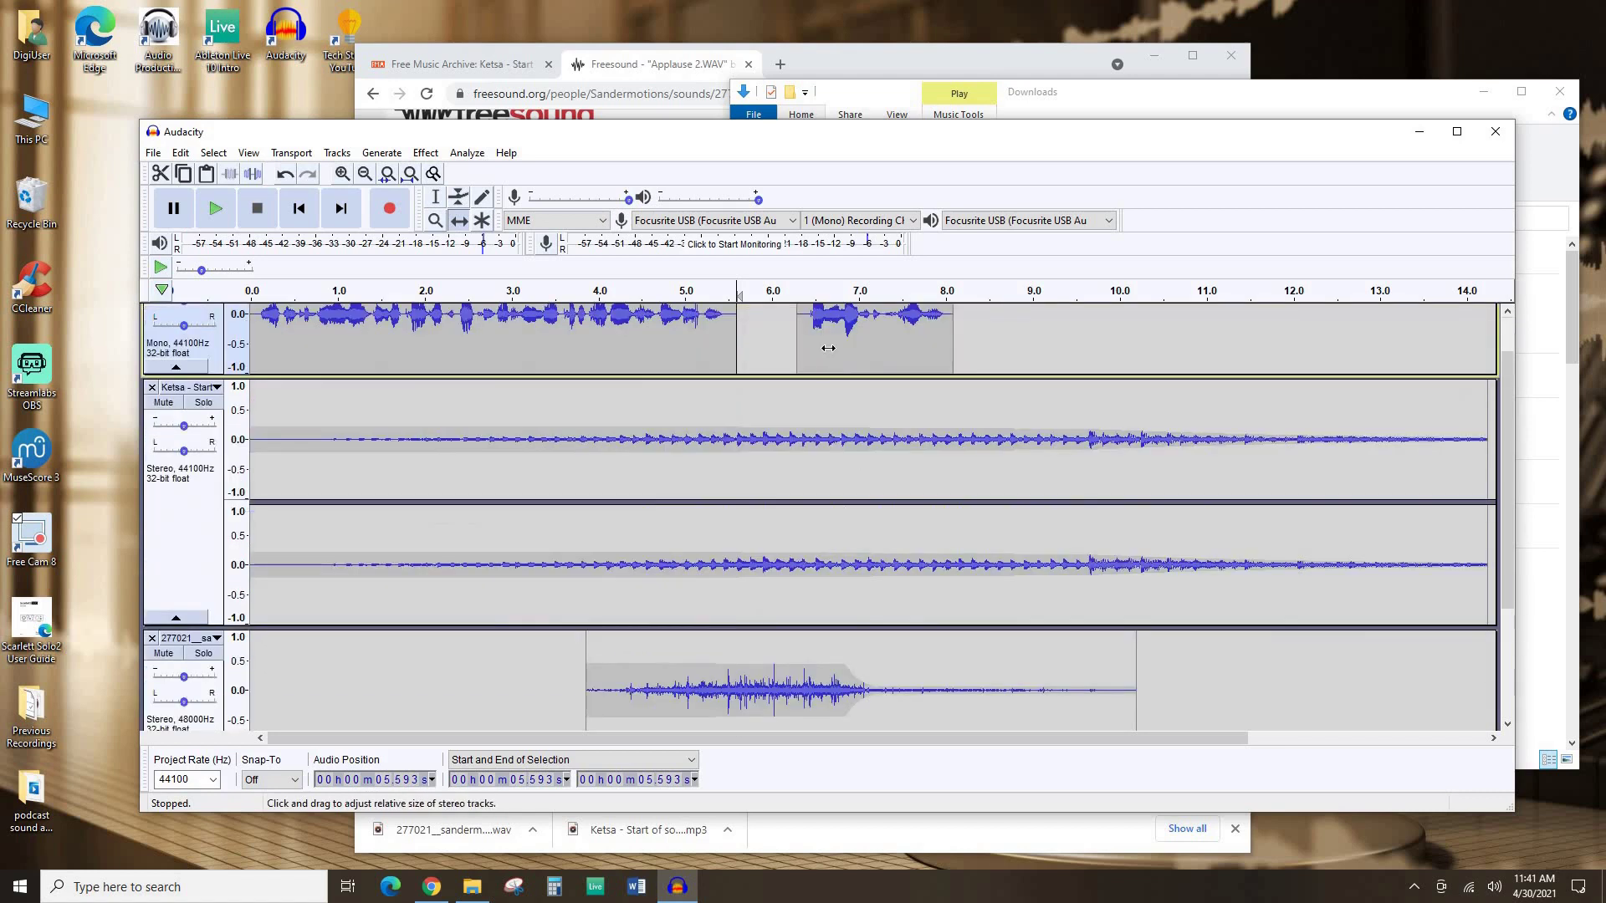
drag(828, 348, 846, 348)
scroll(753, 335, up, 2)
Step: Return to the Selection tool and play the mix from the start
key(F1)
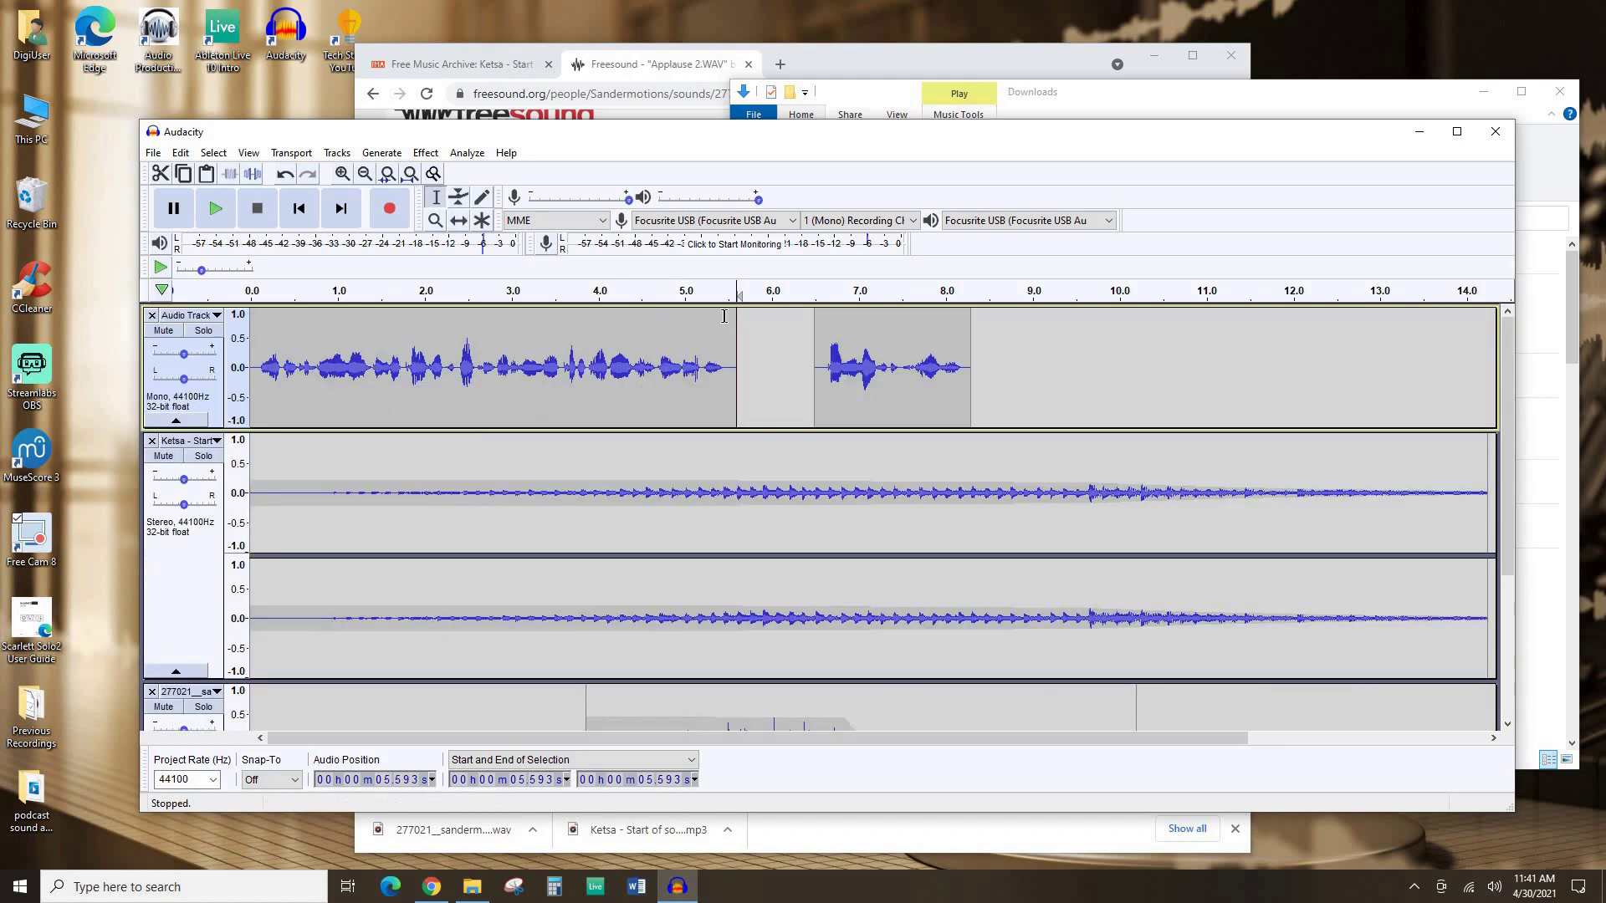
key(Home)
key(space)
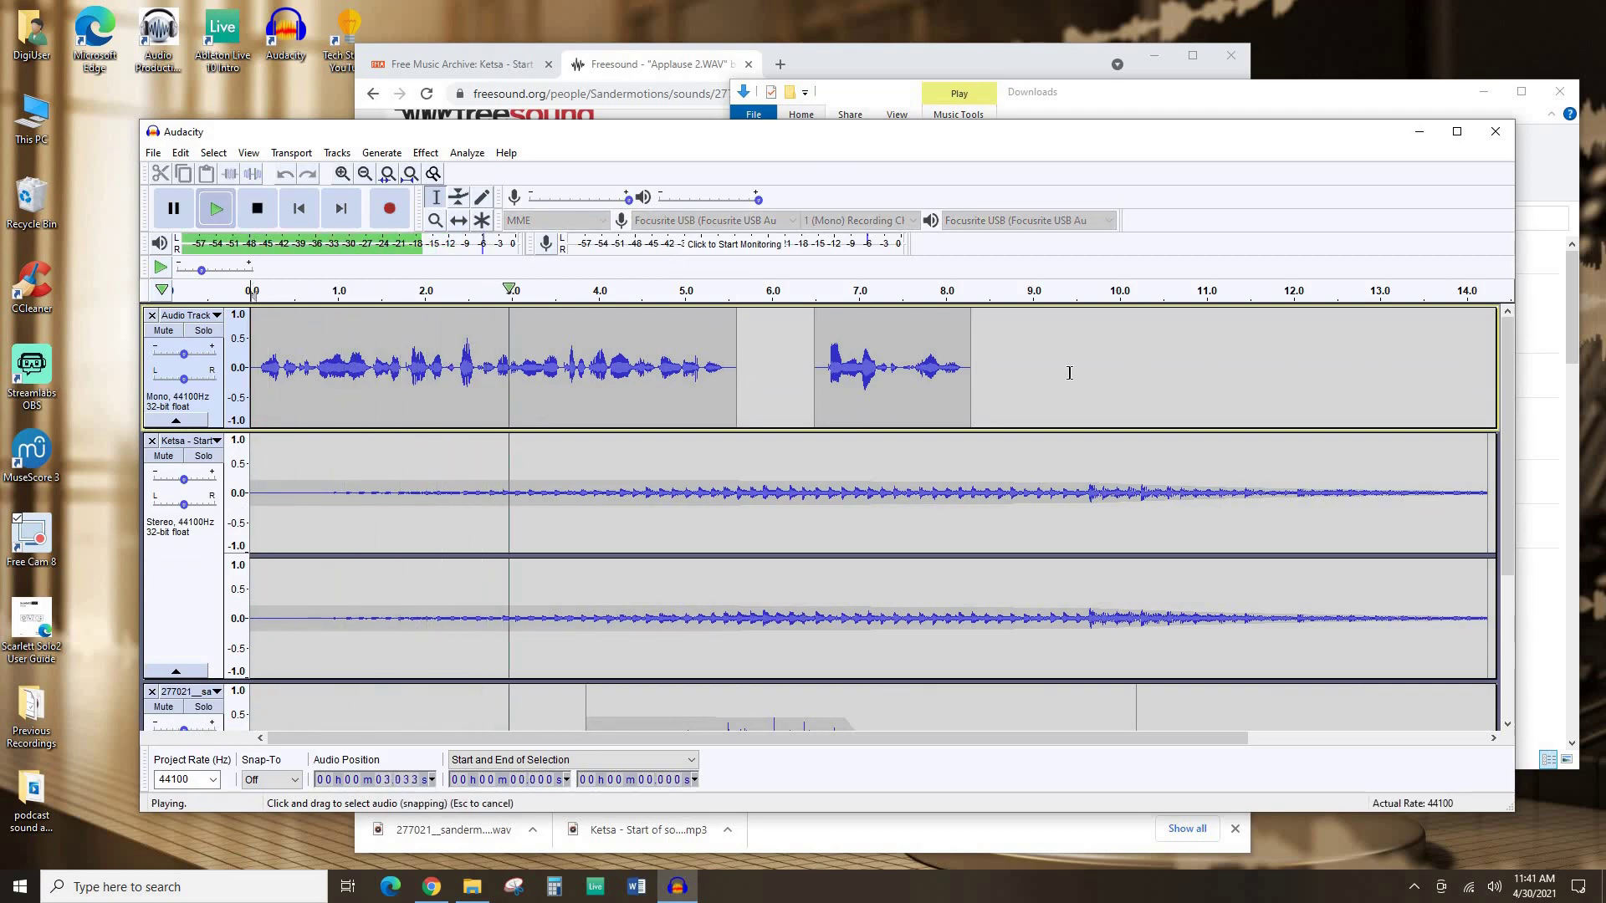
scroll(1069, 372, down, 1)
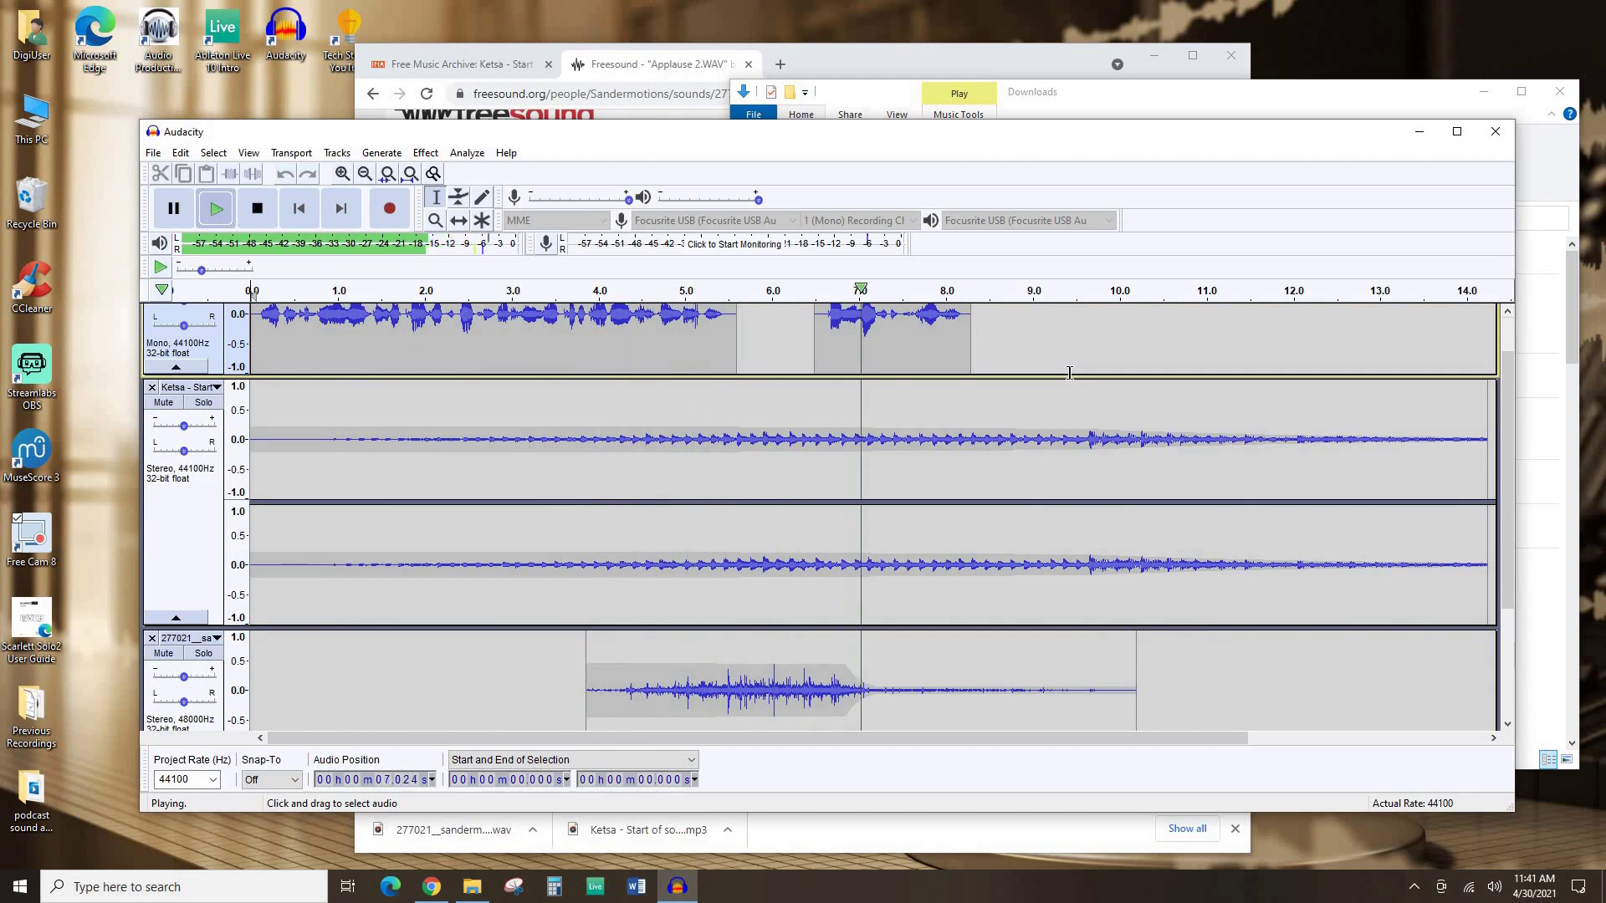
Step: Pull the applause track's volume envelope down to near silence from about 7 seconds onward
key(space)
click(458, 196)
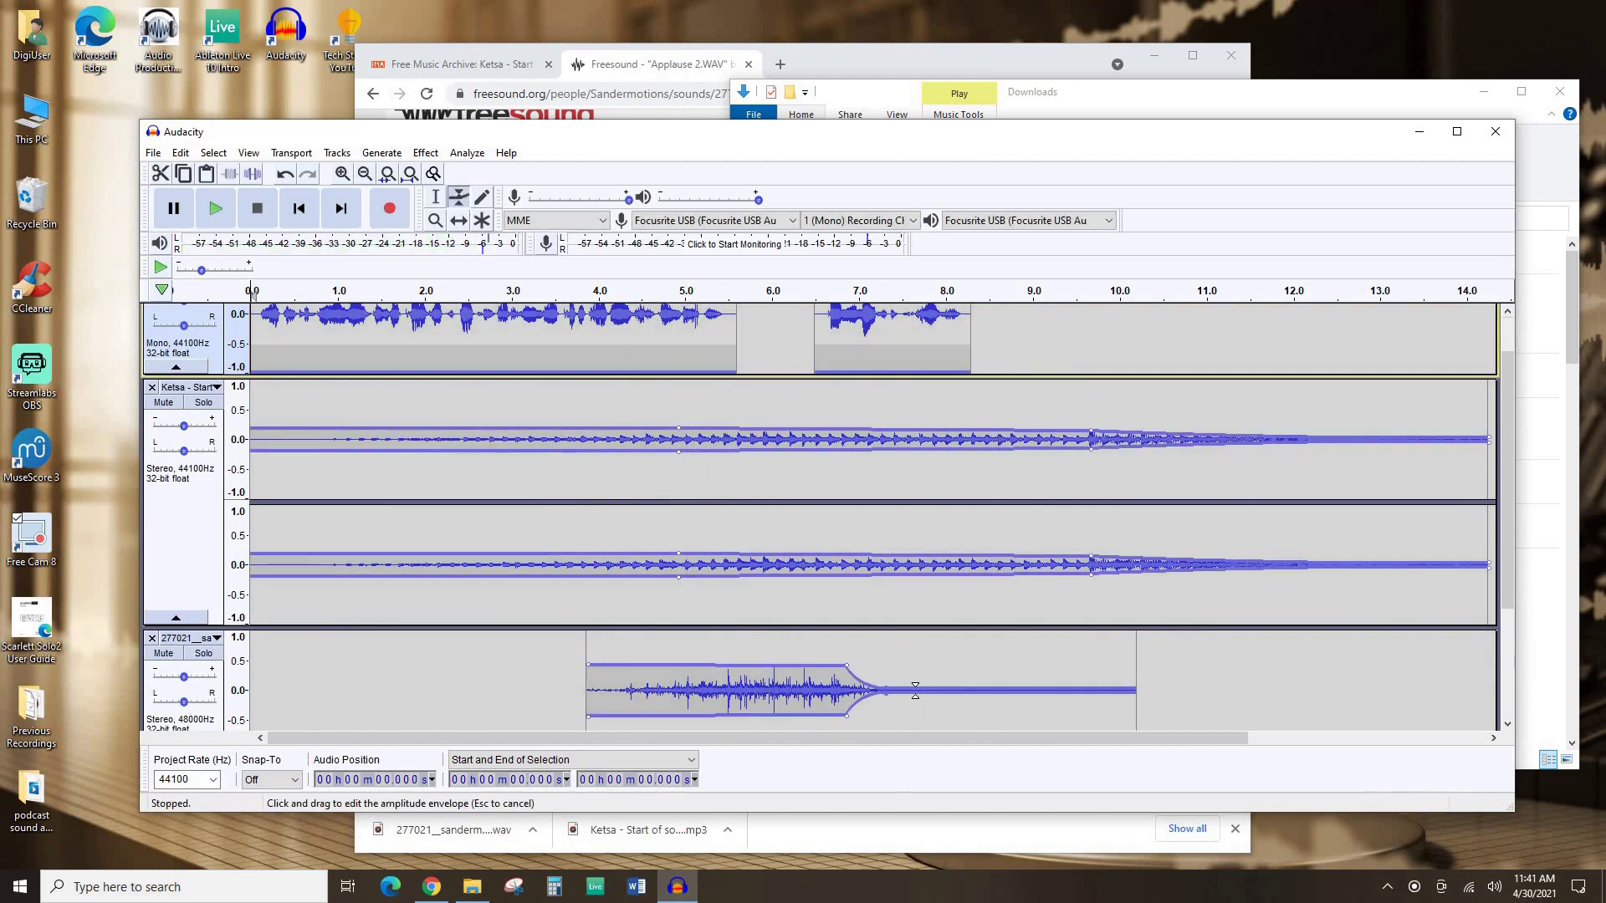
drag(870, 669, 956, 688)
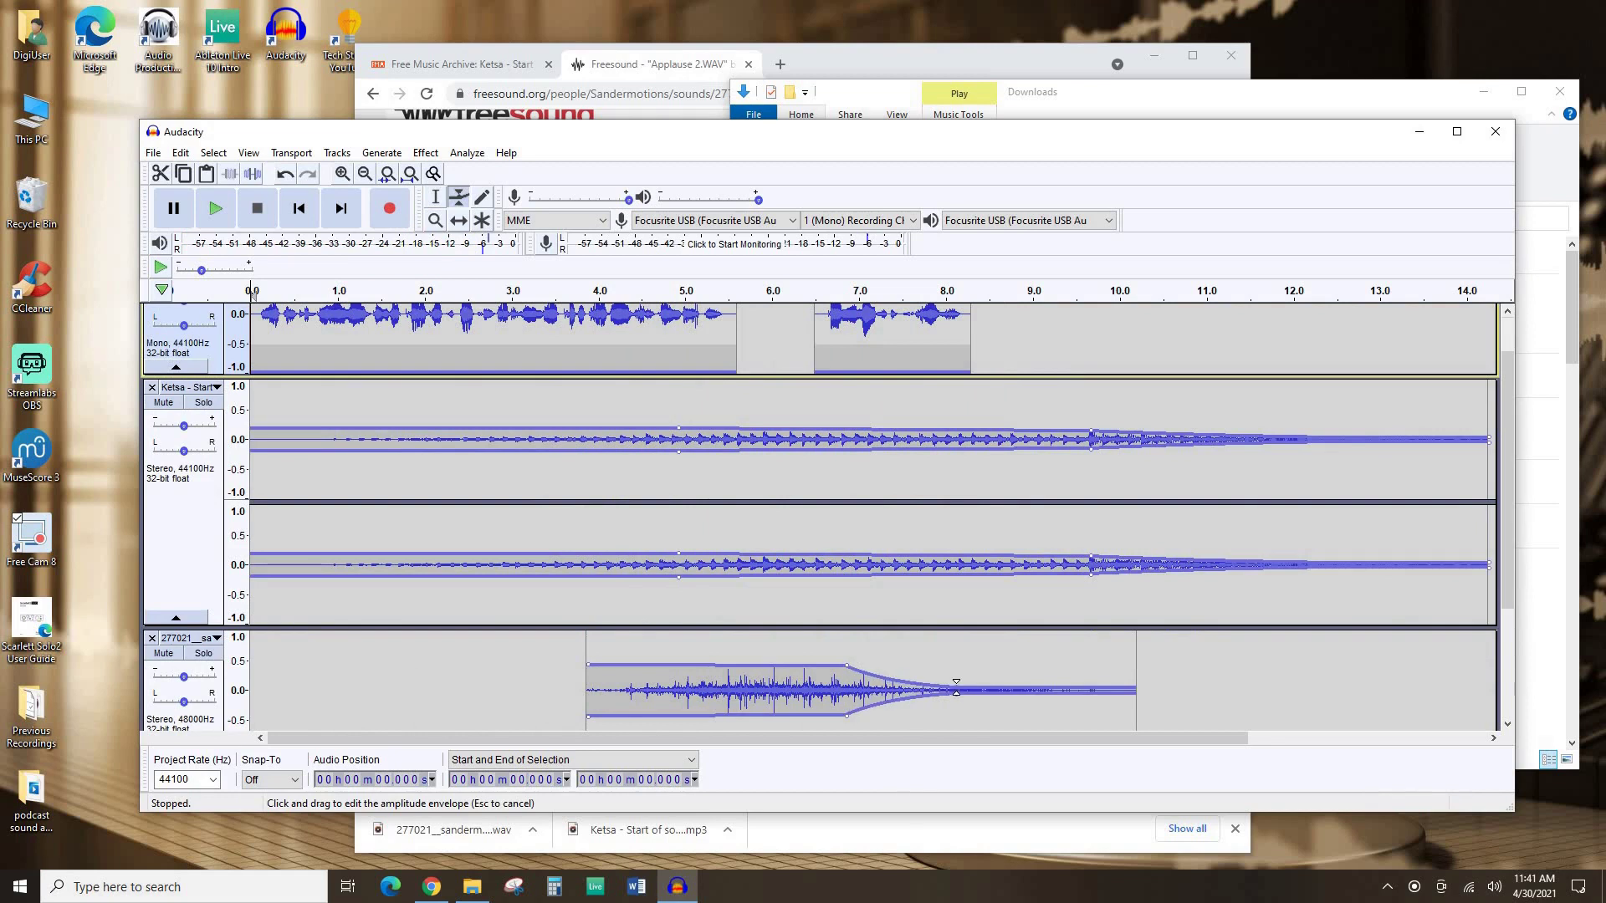
scroll(963, 586, down, 3)
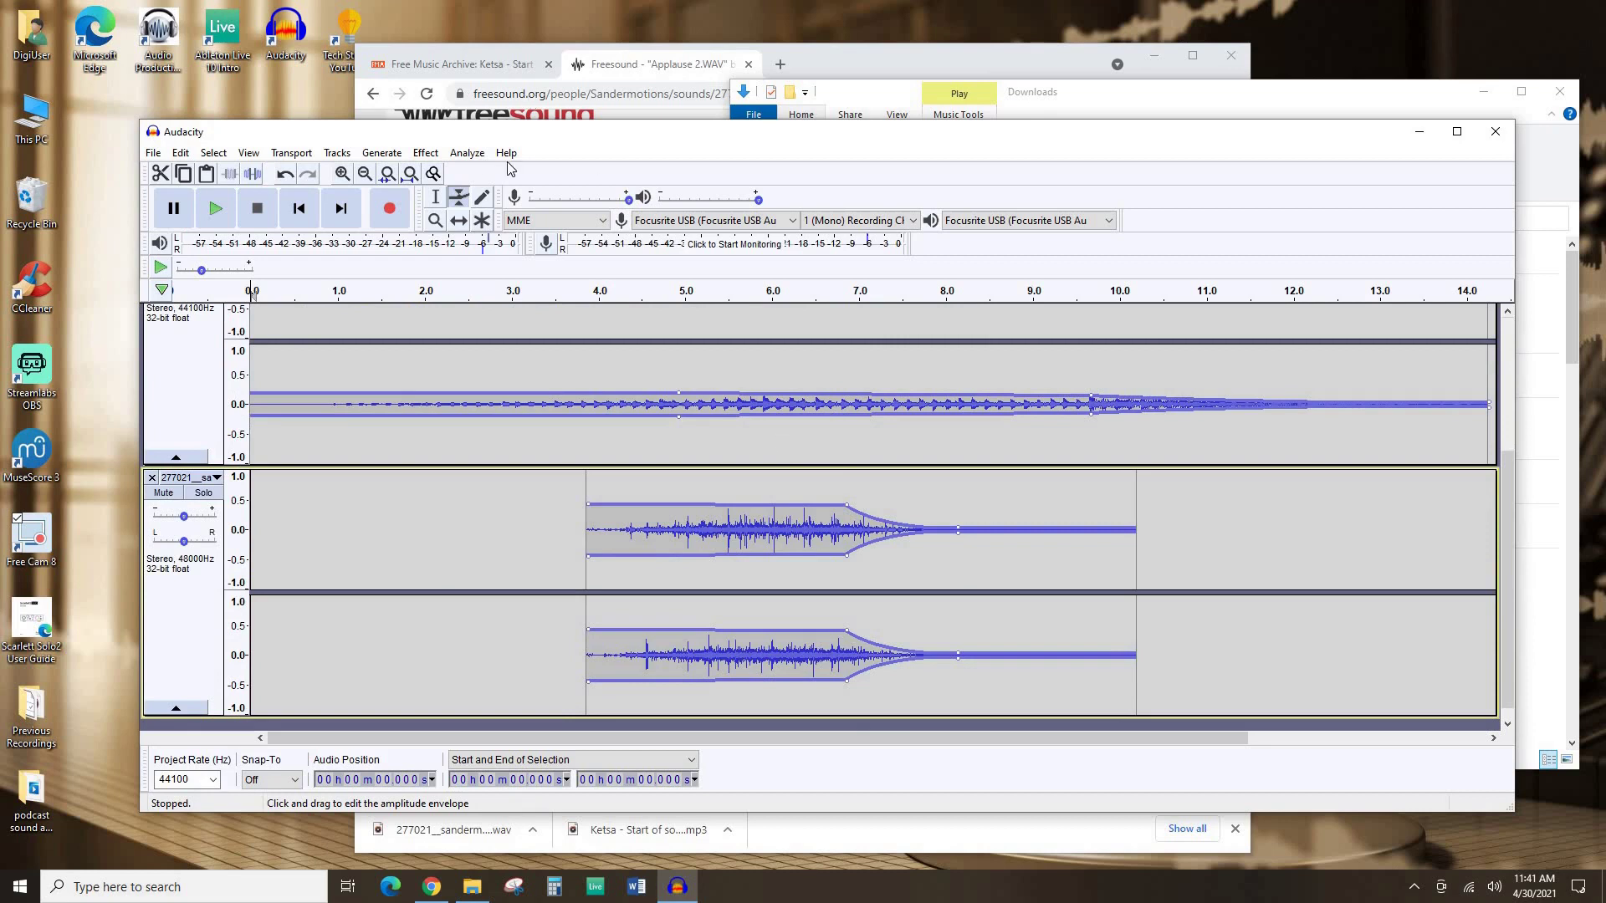
click(435, 197)
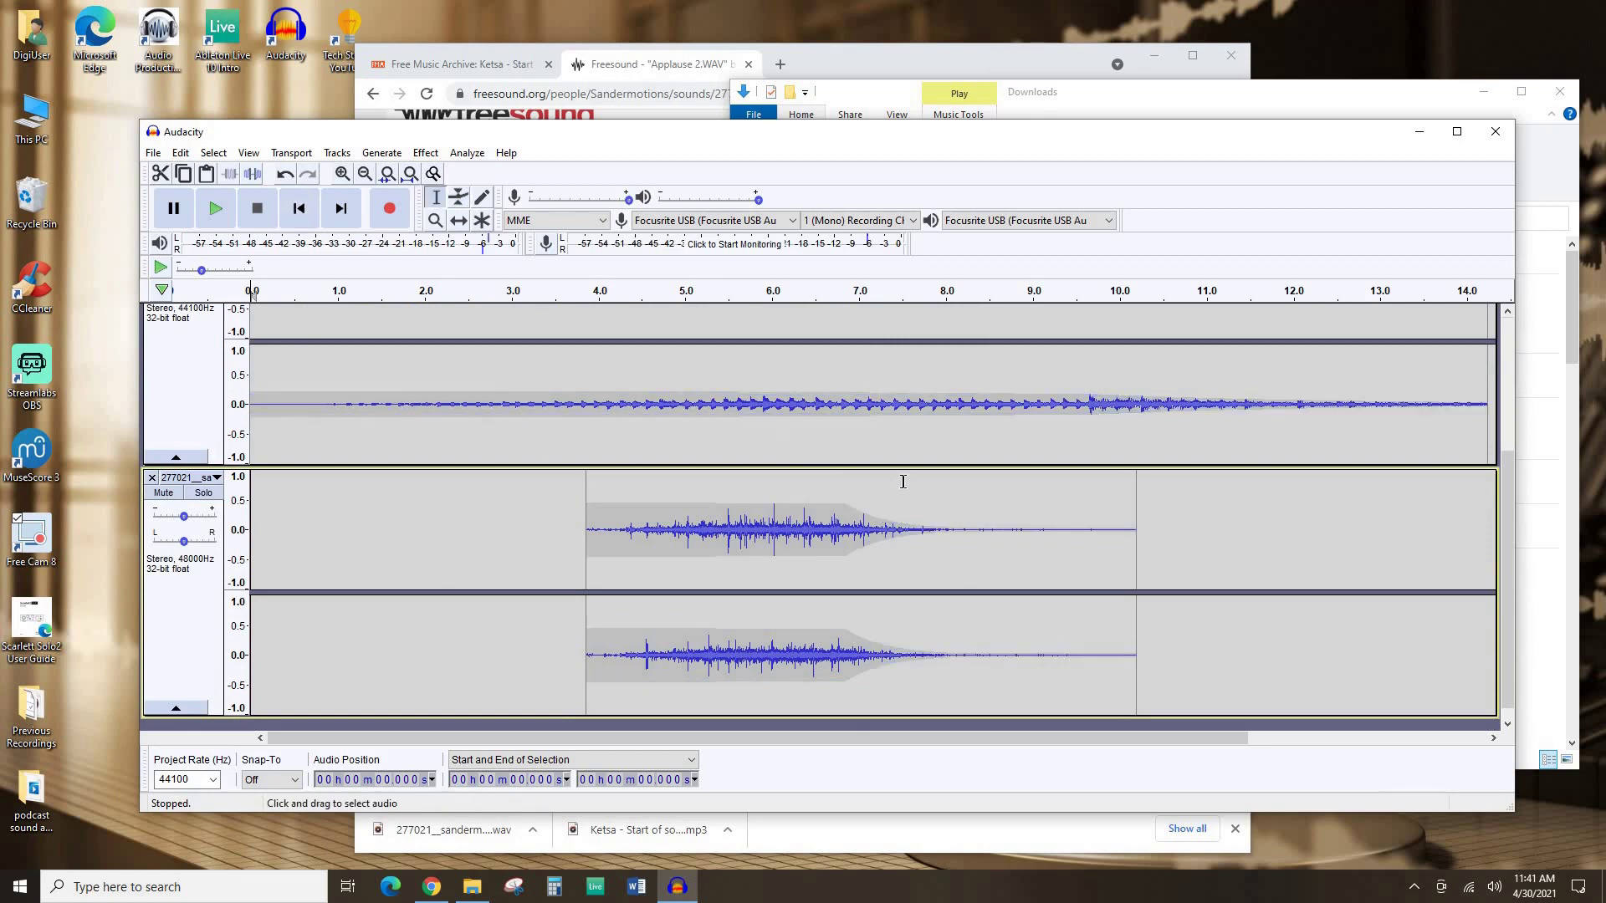
Step: Play the mix to about 12 seconds, set the cursor at 9.434 s, and nudge the window up-left
key(space)
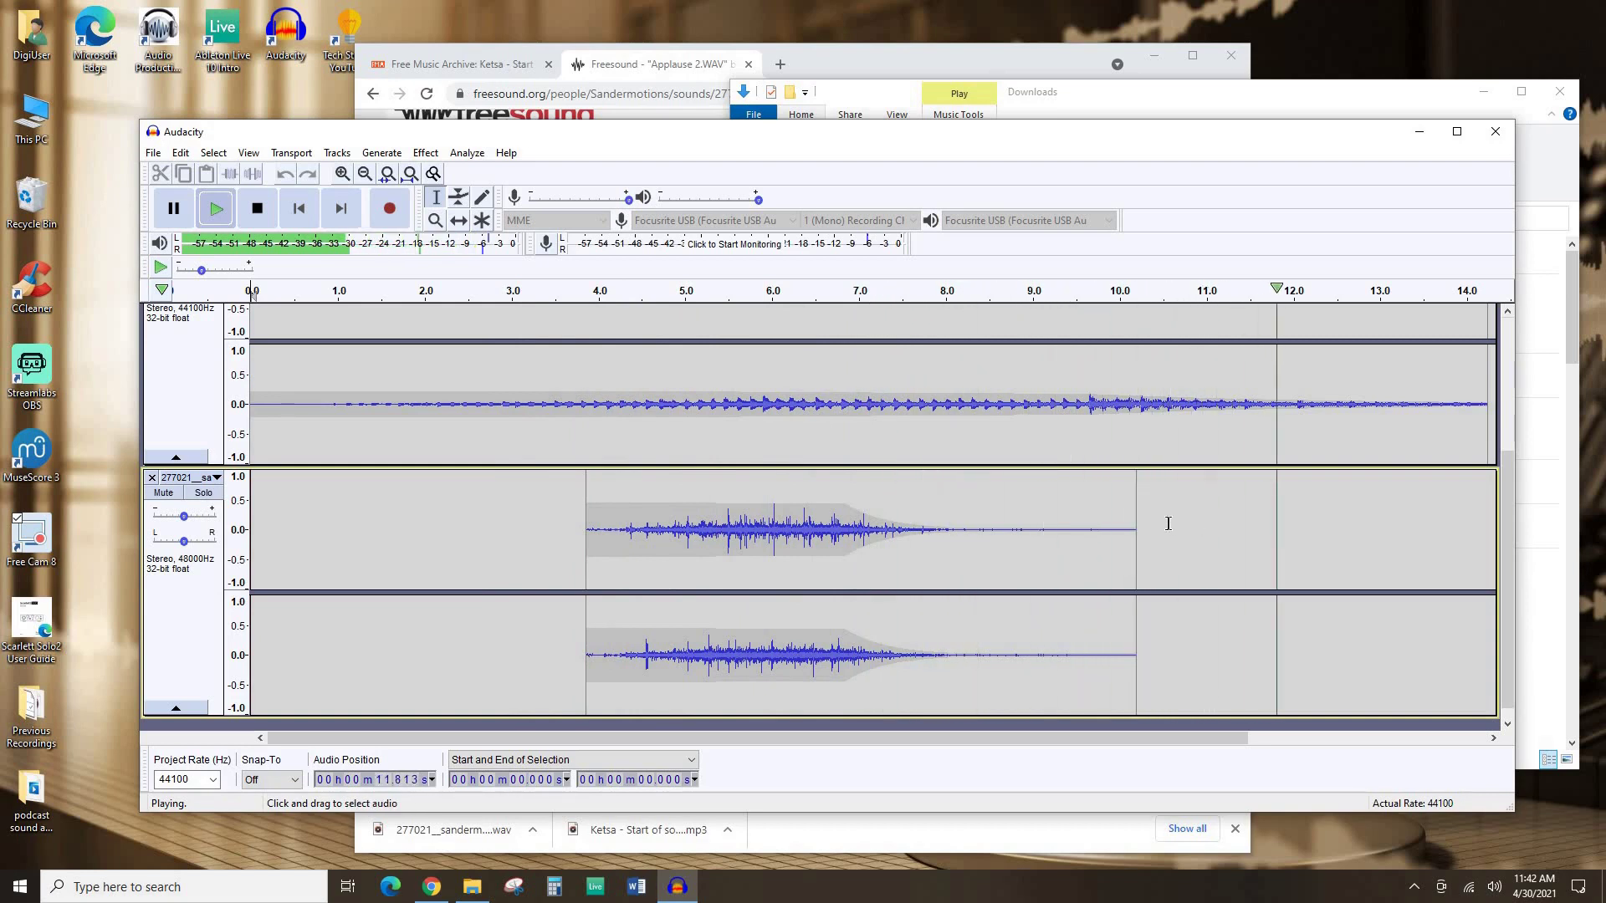
key(space)
scroll(1046, 376, up, 5)
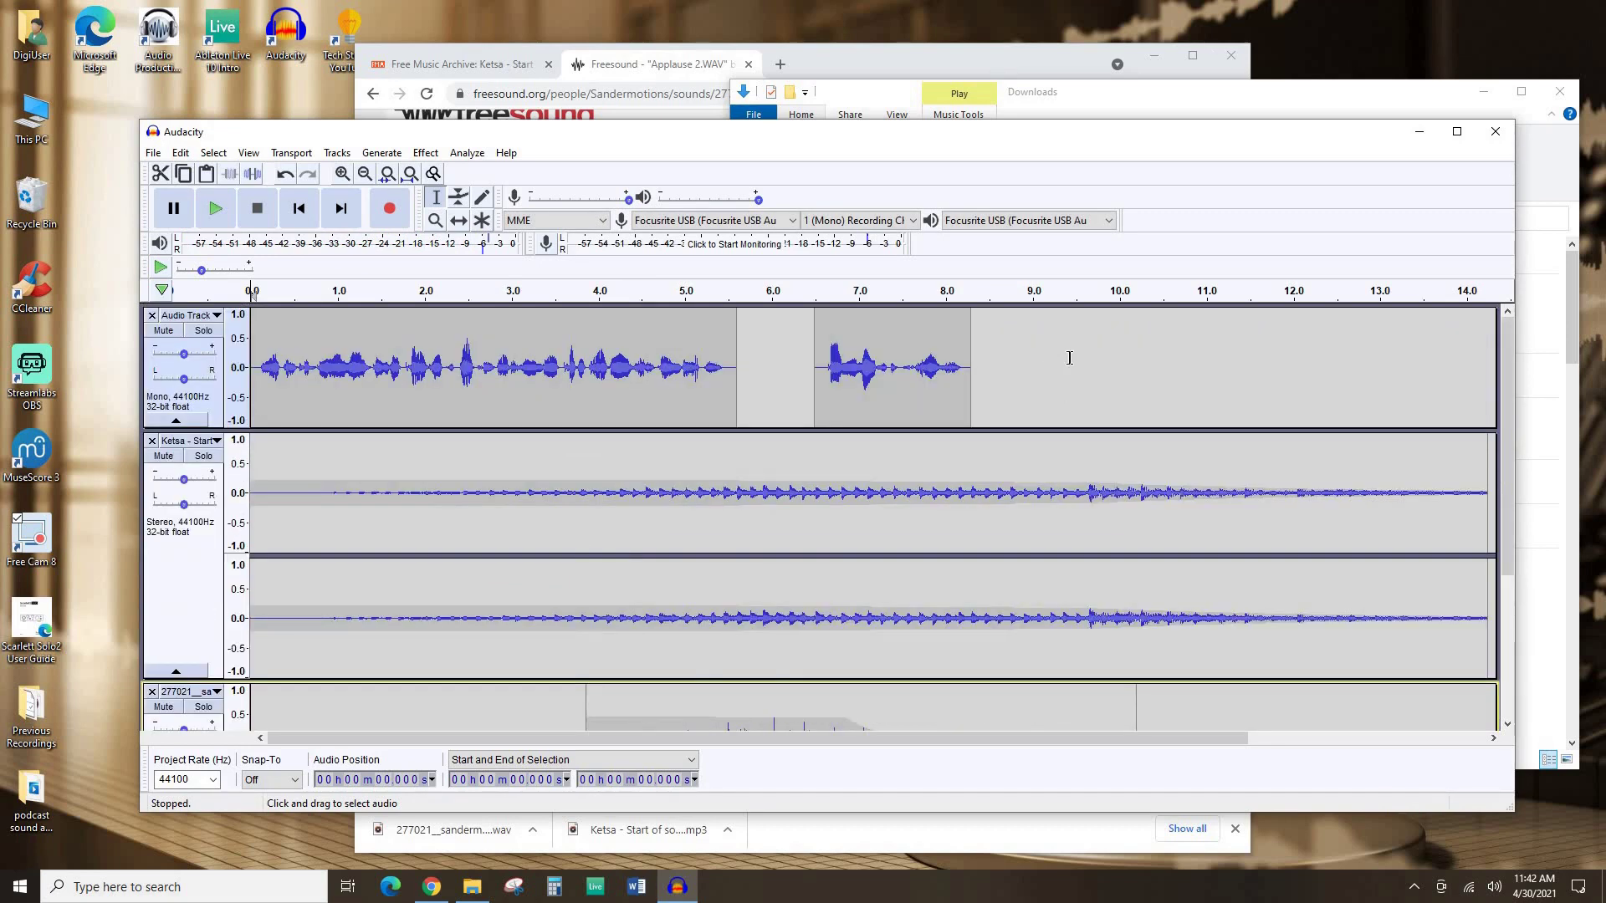
click(1072, 361)
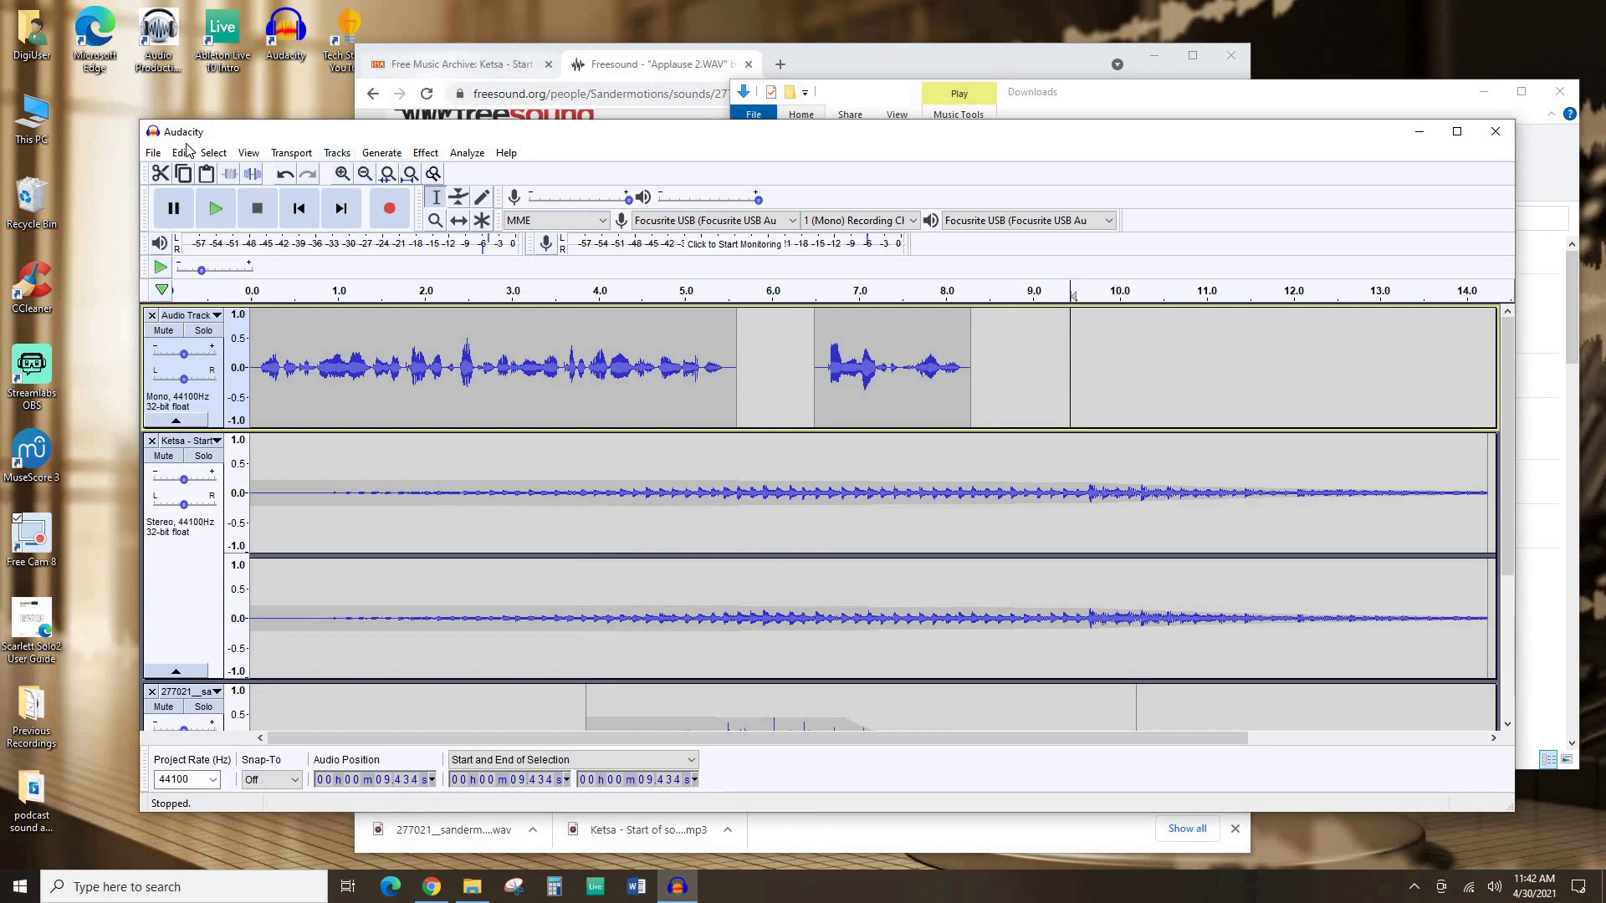
drag(234, 134, 210, 110)
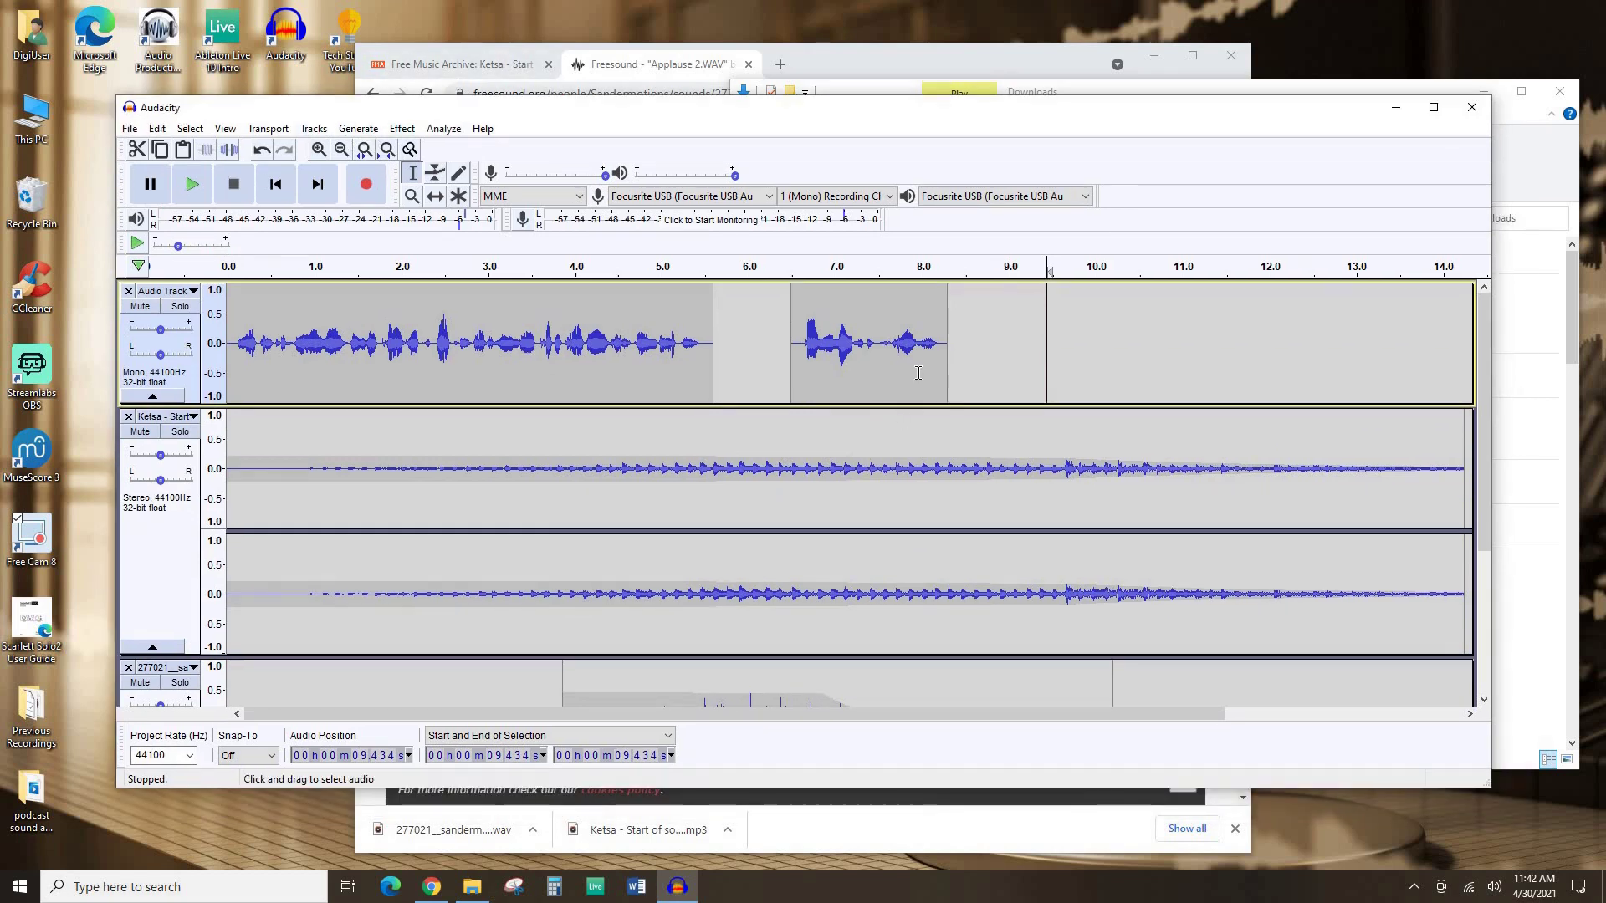
Step: Save the three-track mix to the Desktop as a .aup project under the podcast intro name
key(ctrl+s)
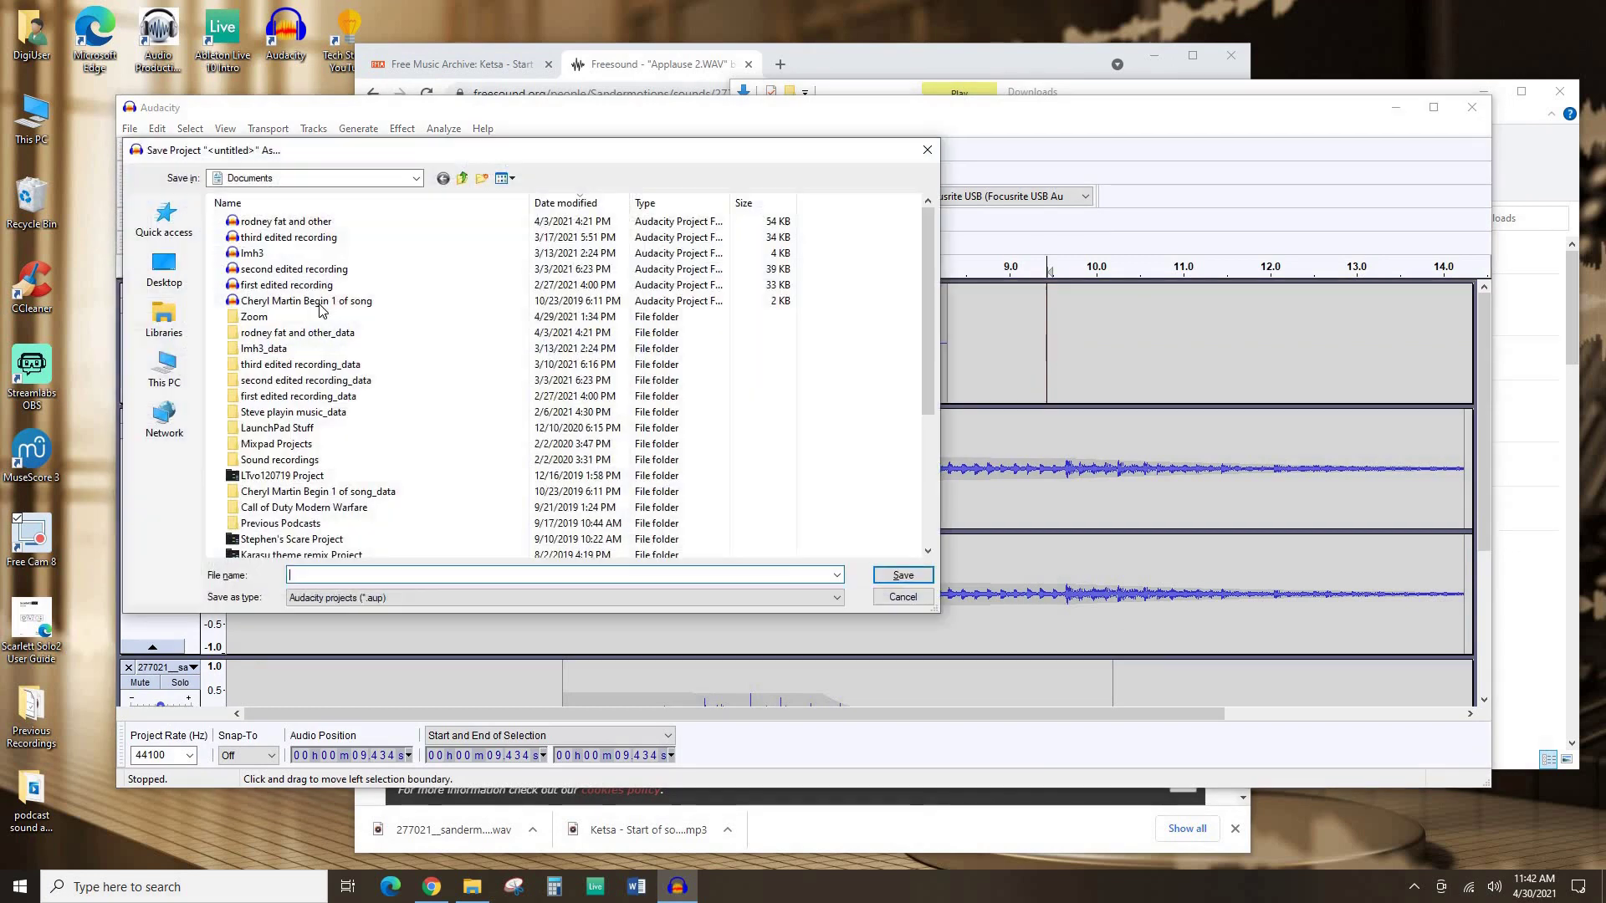
scroll(320, 310, down, 2)
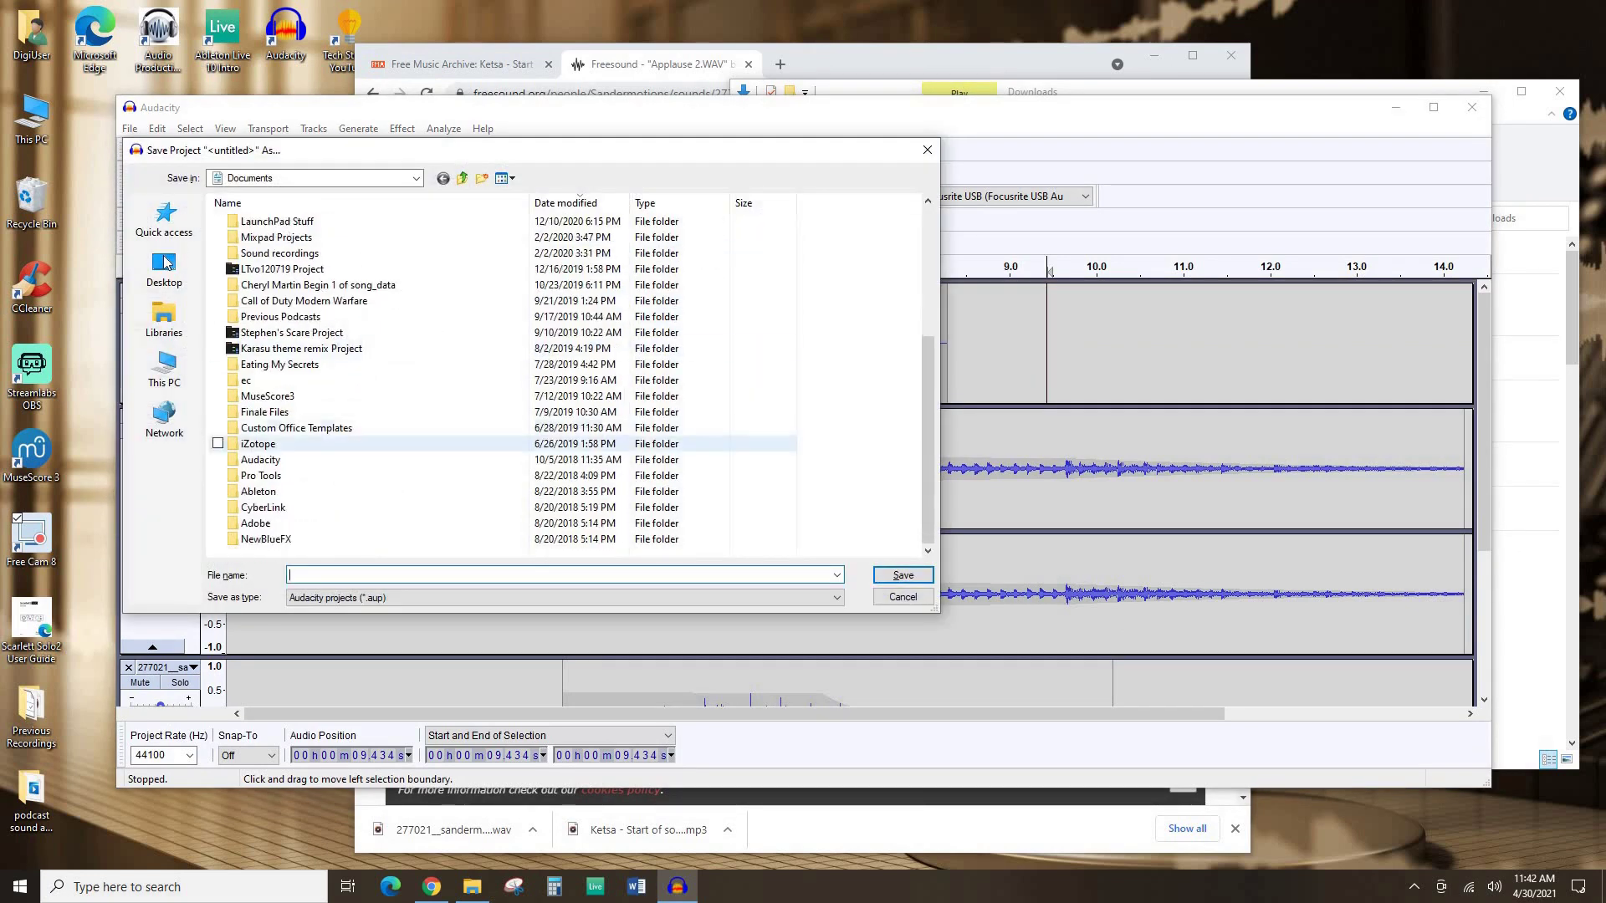
click(170, 281)
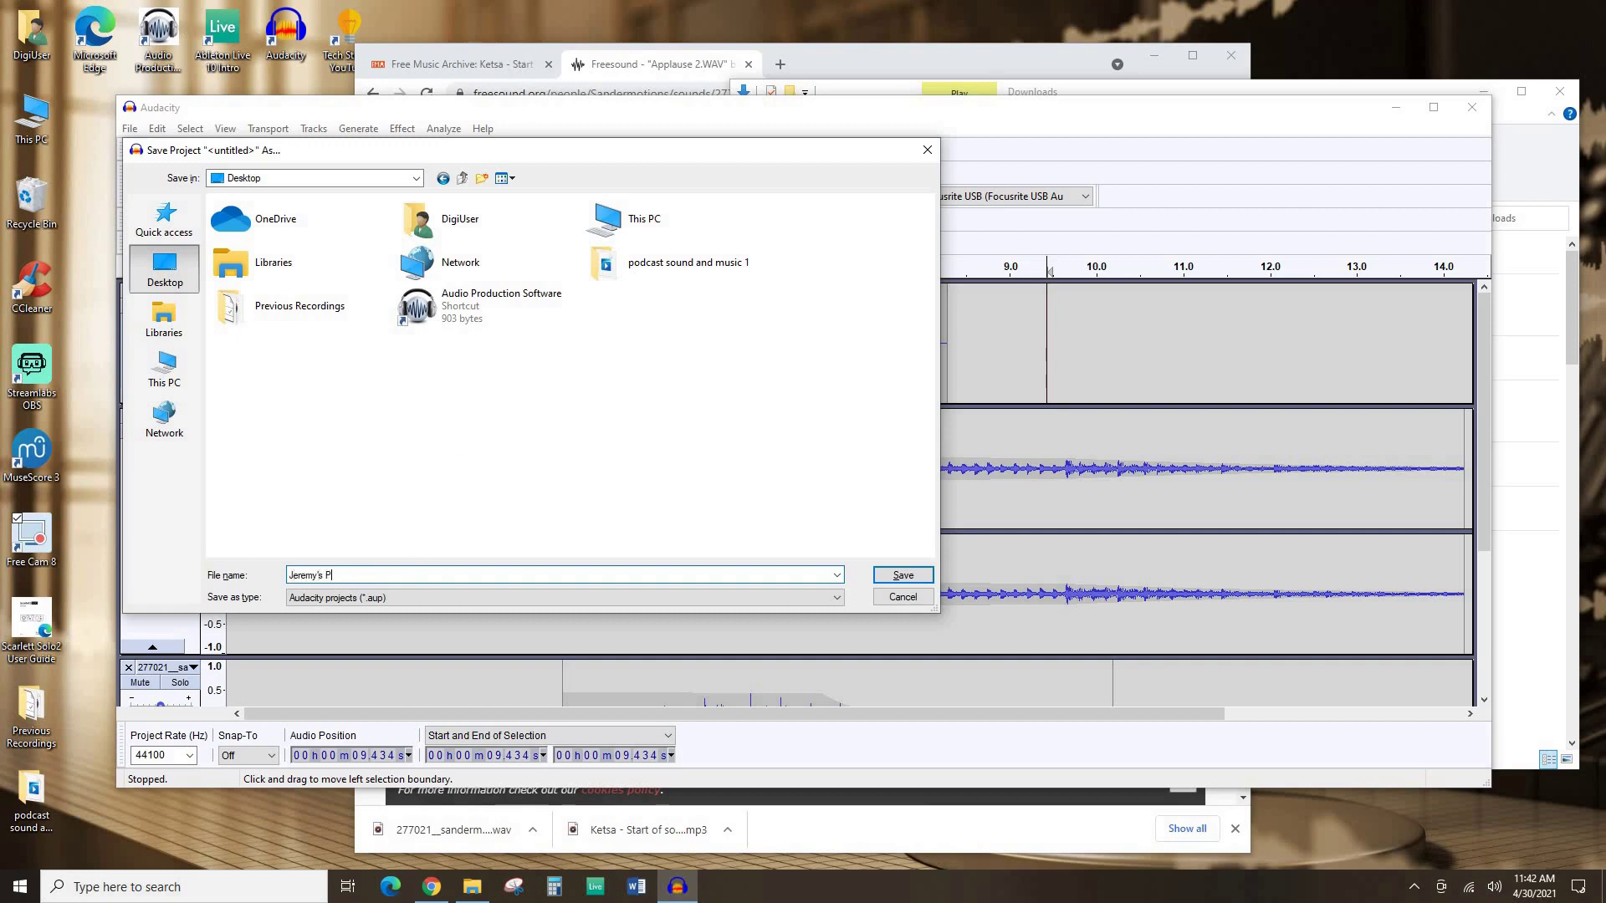
text(t Intro)
key(Return)
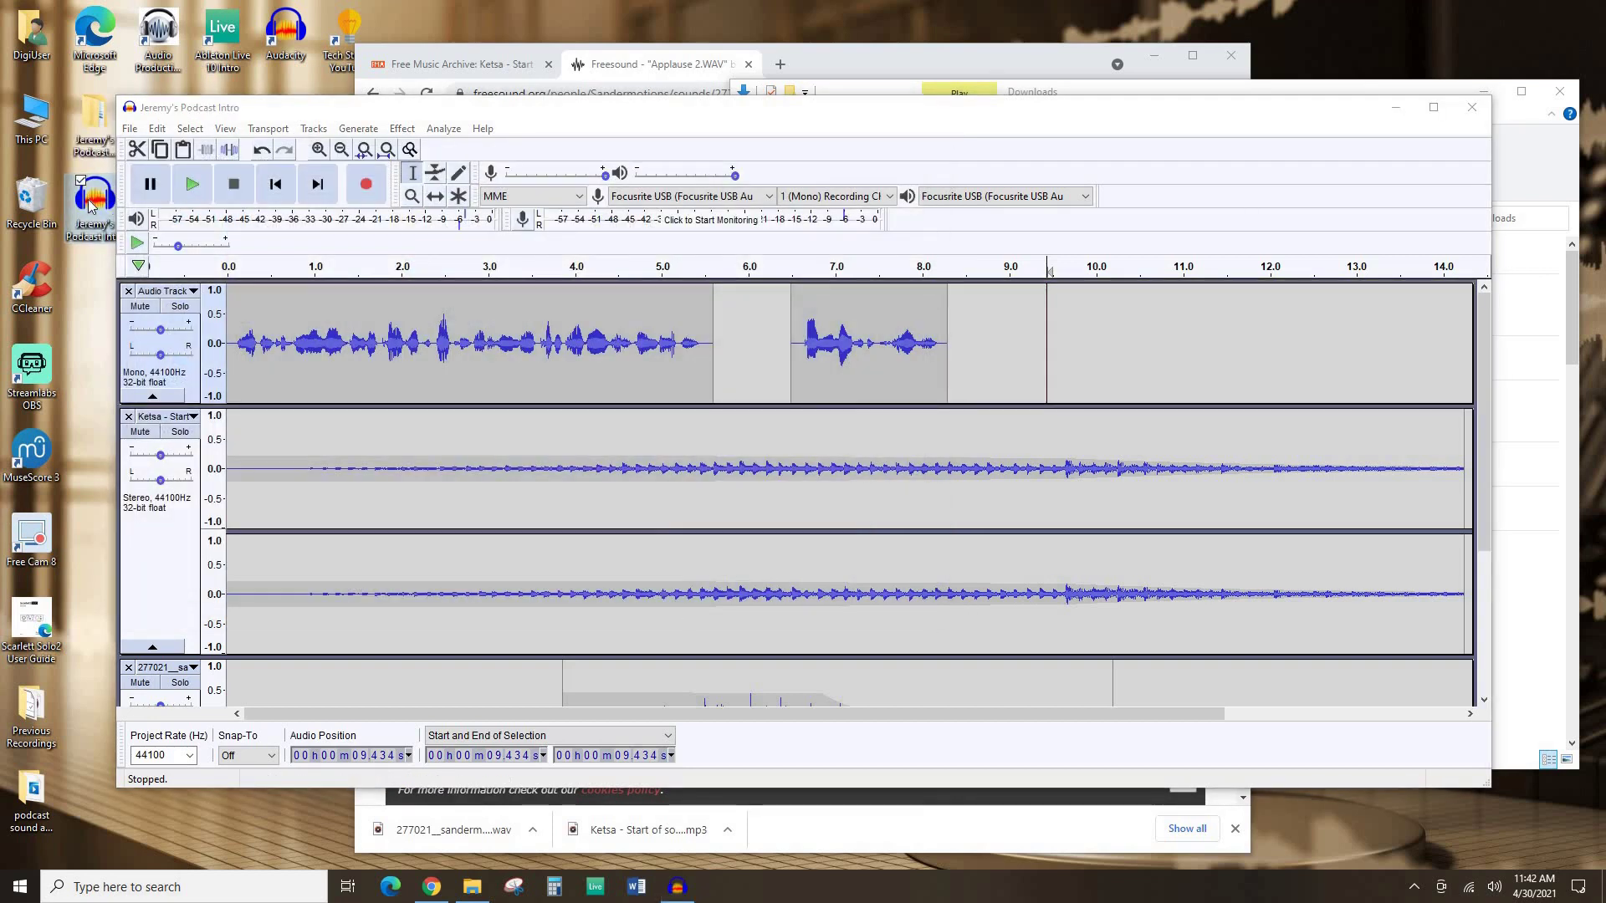
click(1395, 107)
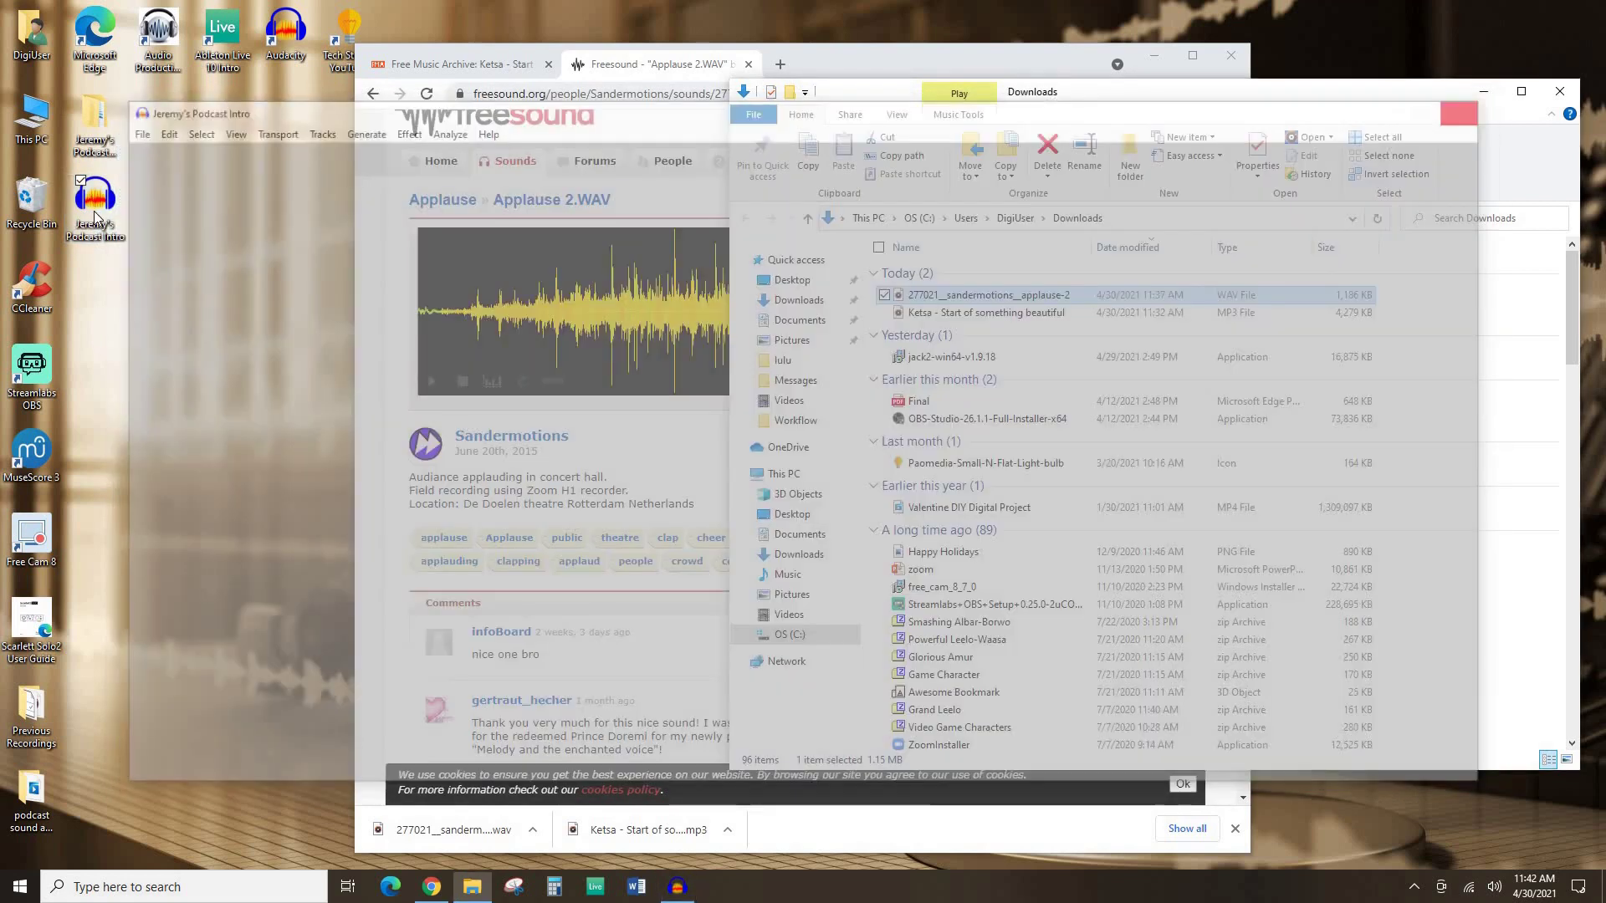
double_click(95, 205)
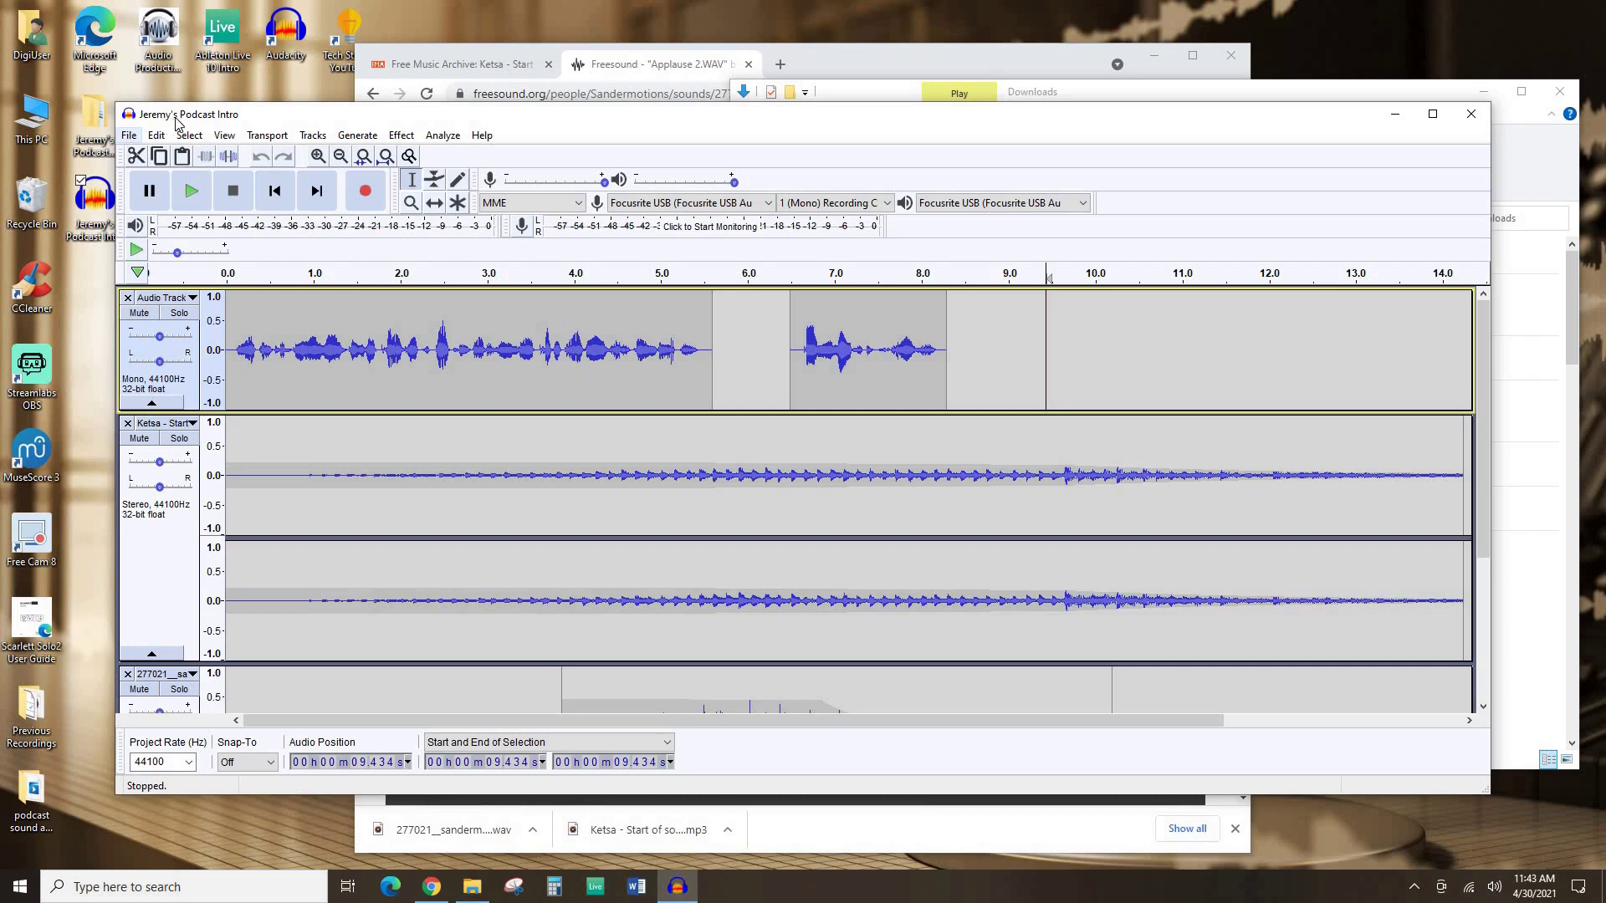
Step: Export the mix to the Desktop as an MP3 at Standard 170–210 kbps, forced to mono
click(128, 135)
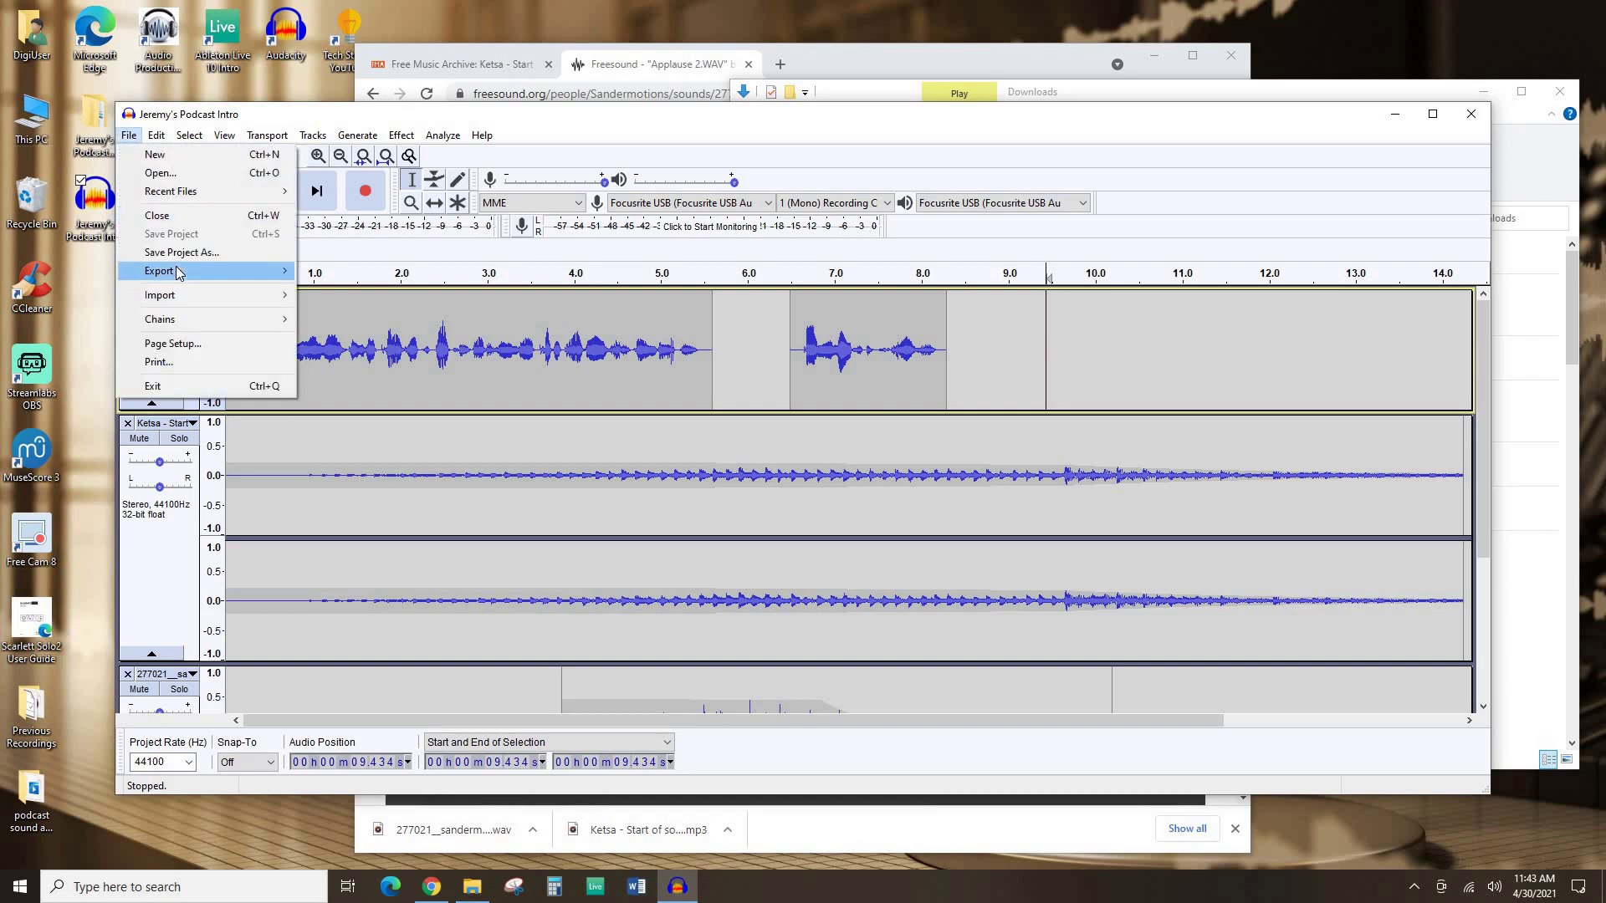
mouse_move(176, 272)
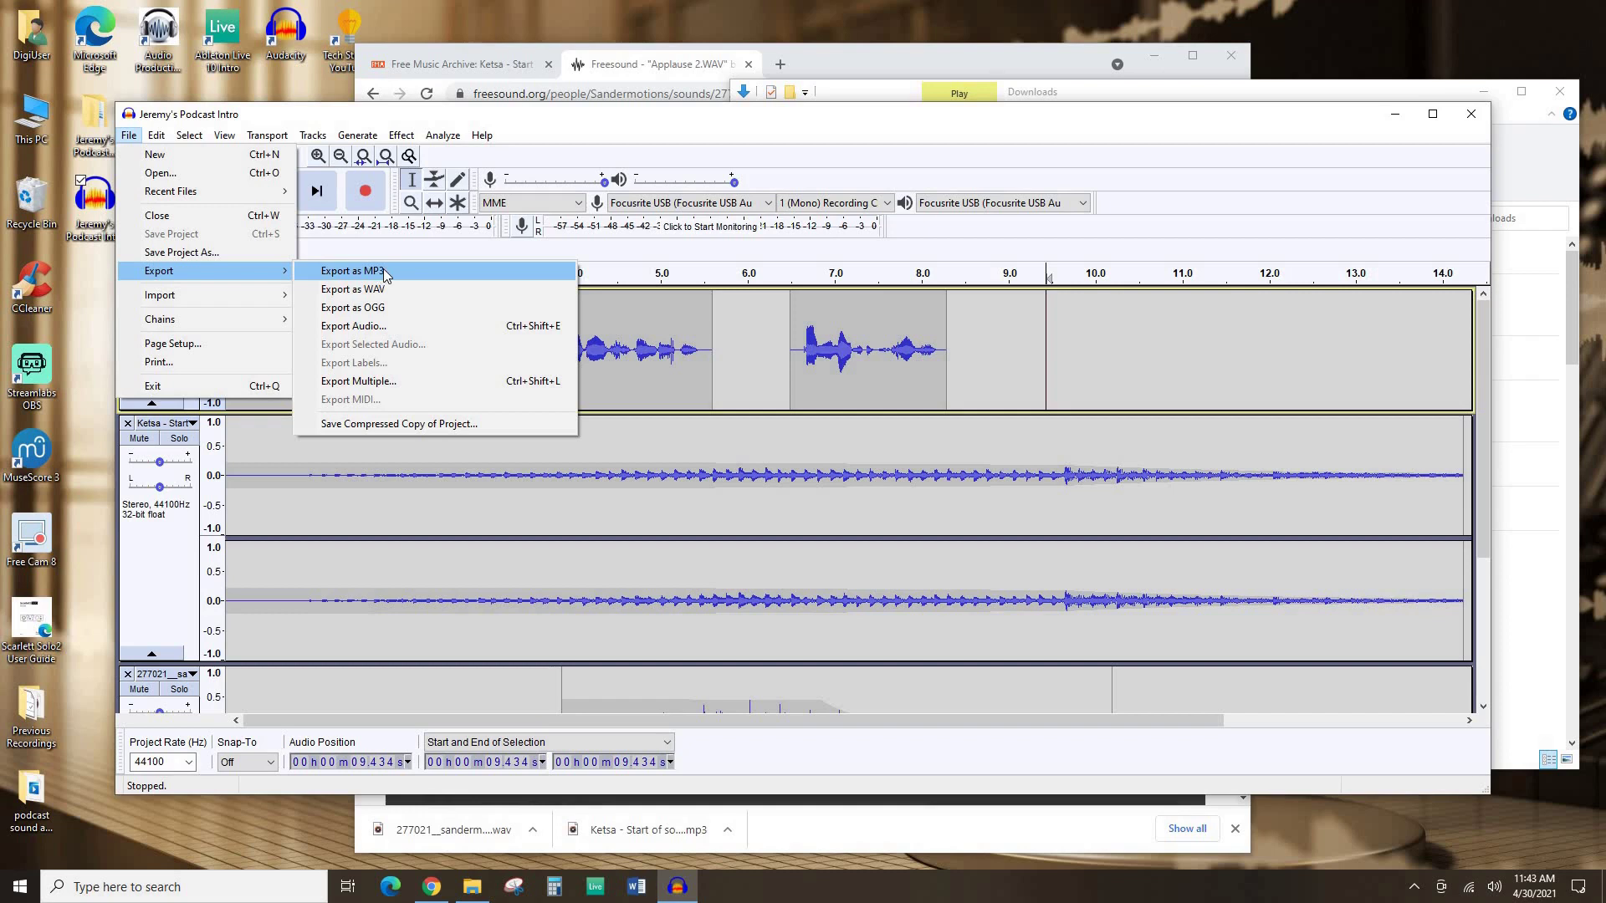
key(Return)
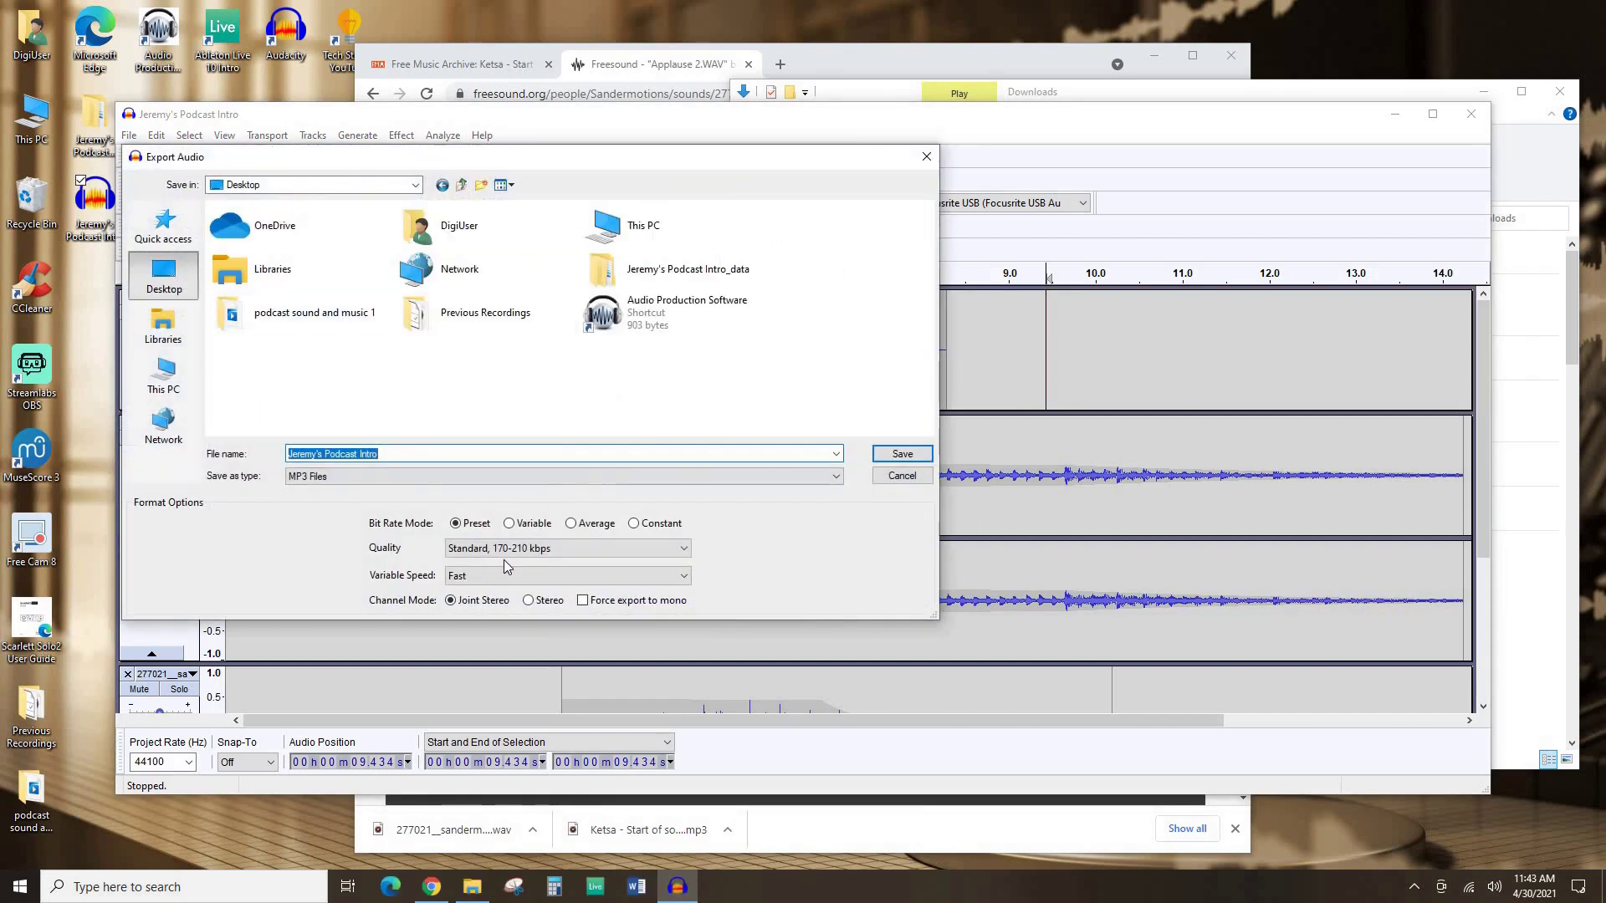
click(557, 548)
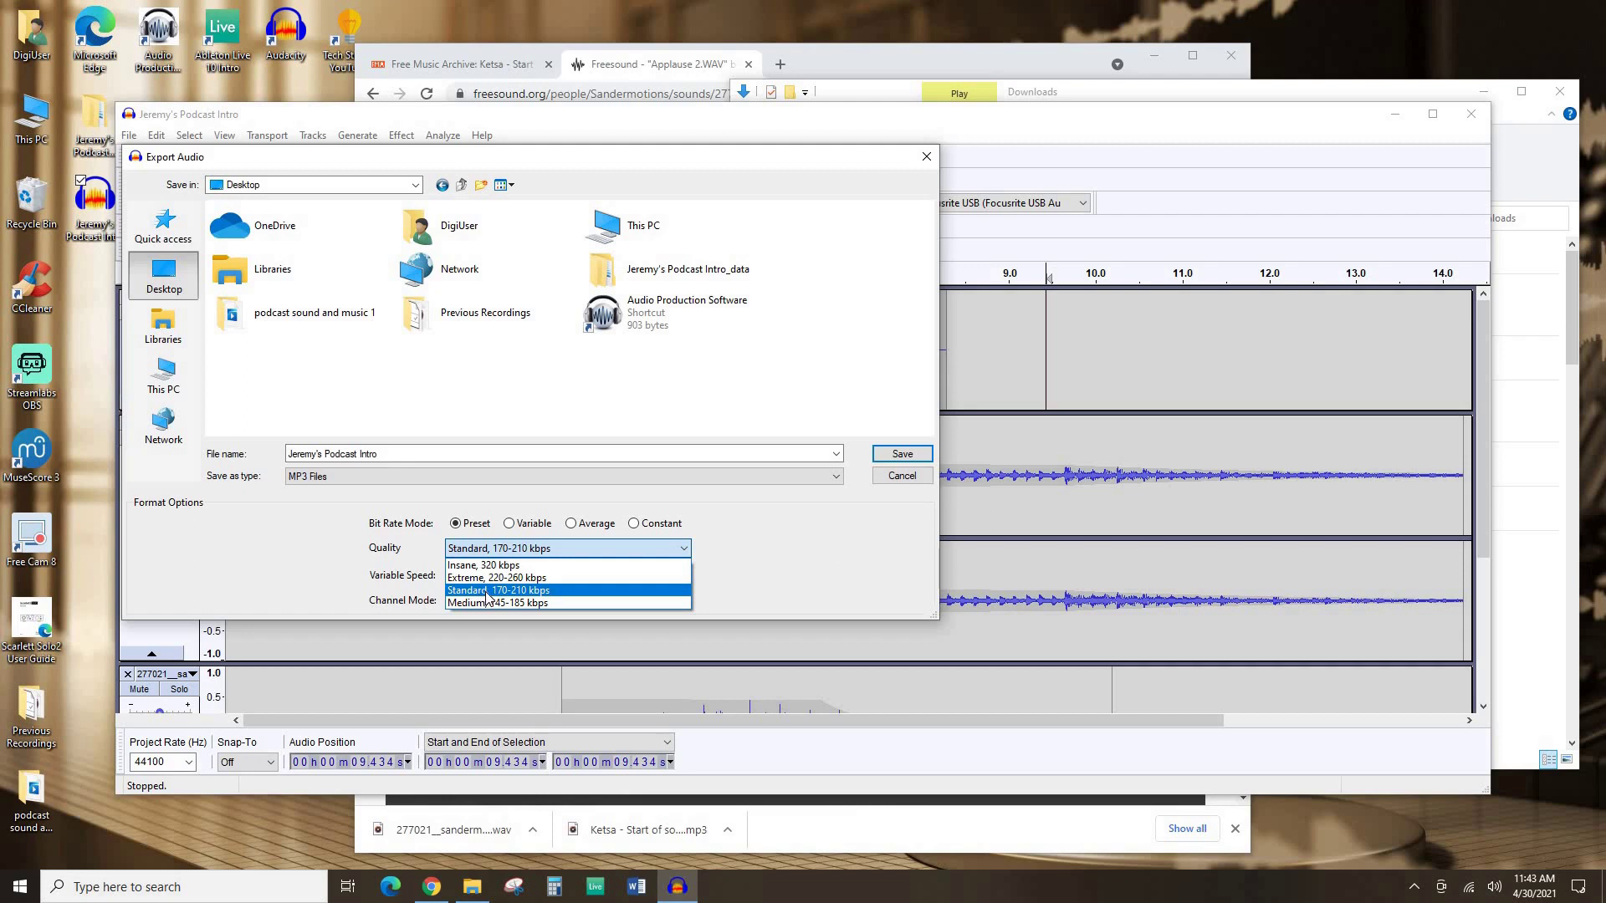
click(581, 512)
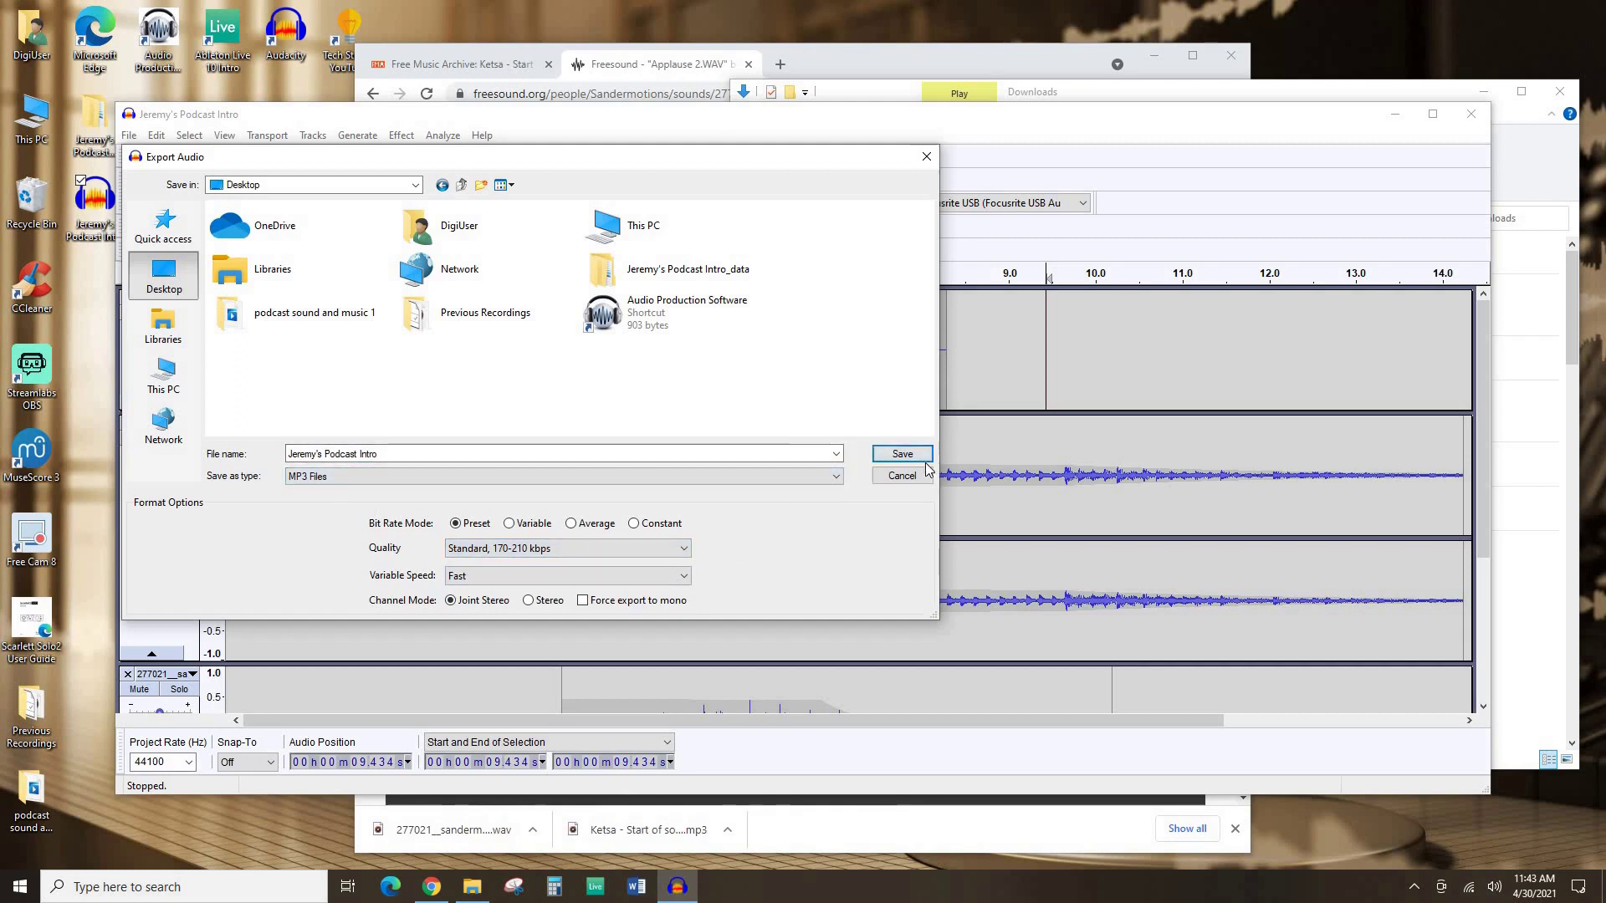
click(654, 595)
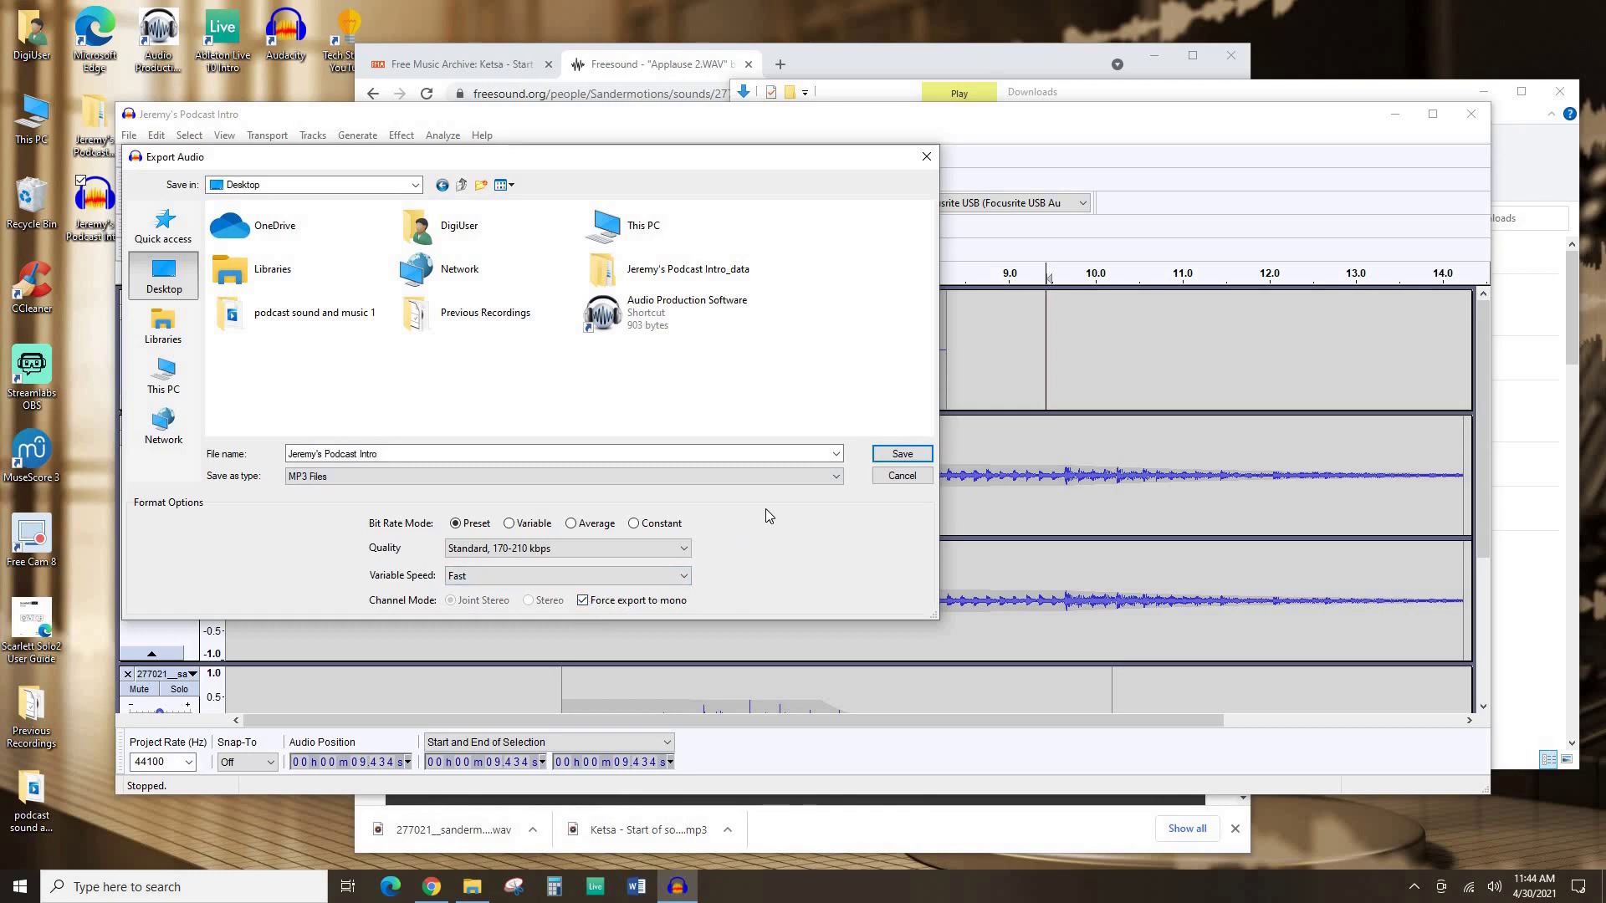
click(895, 456)
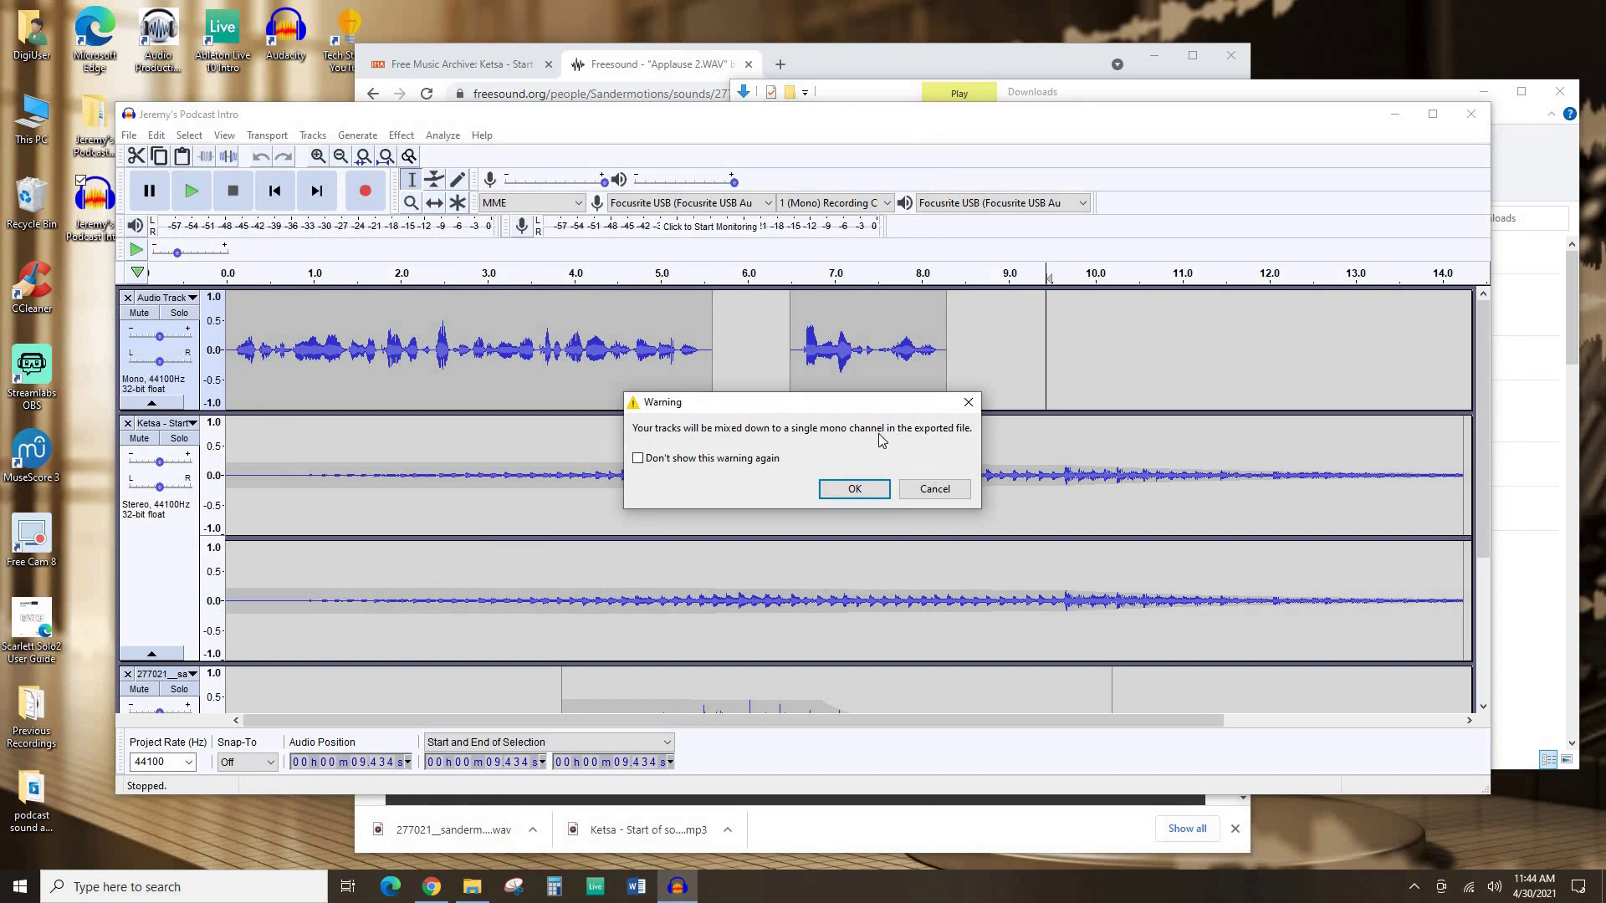
Step: Accept the mono mixdown, clear the old tags, and enter the artist name and track title
click(877, 489)
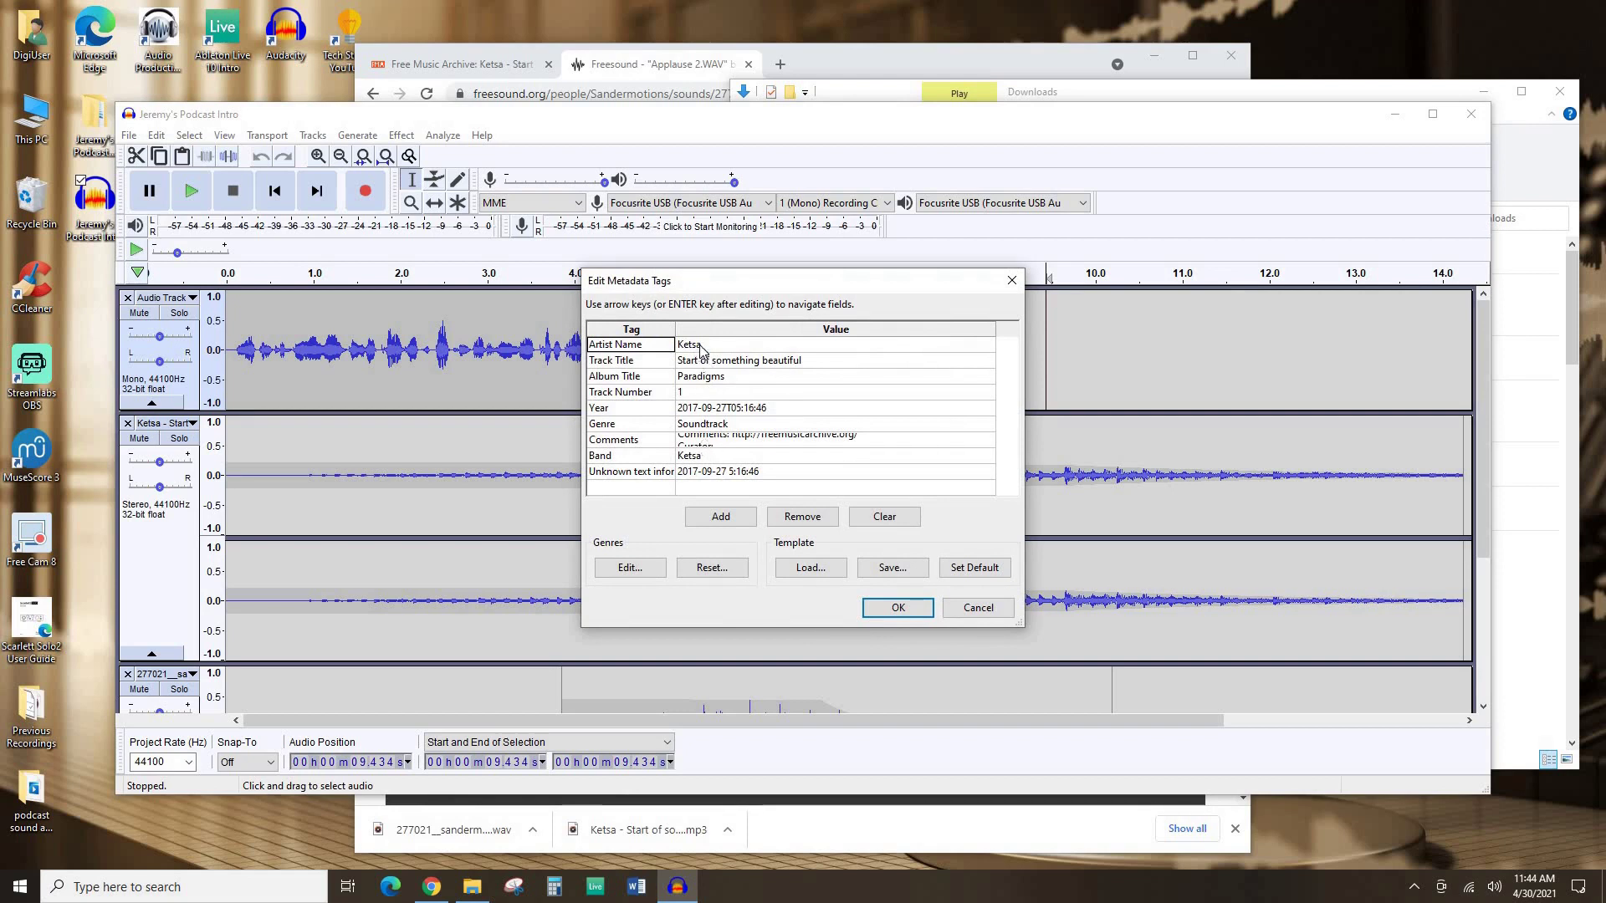
click(870, 520)
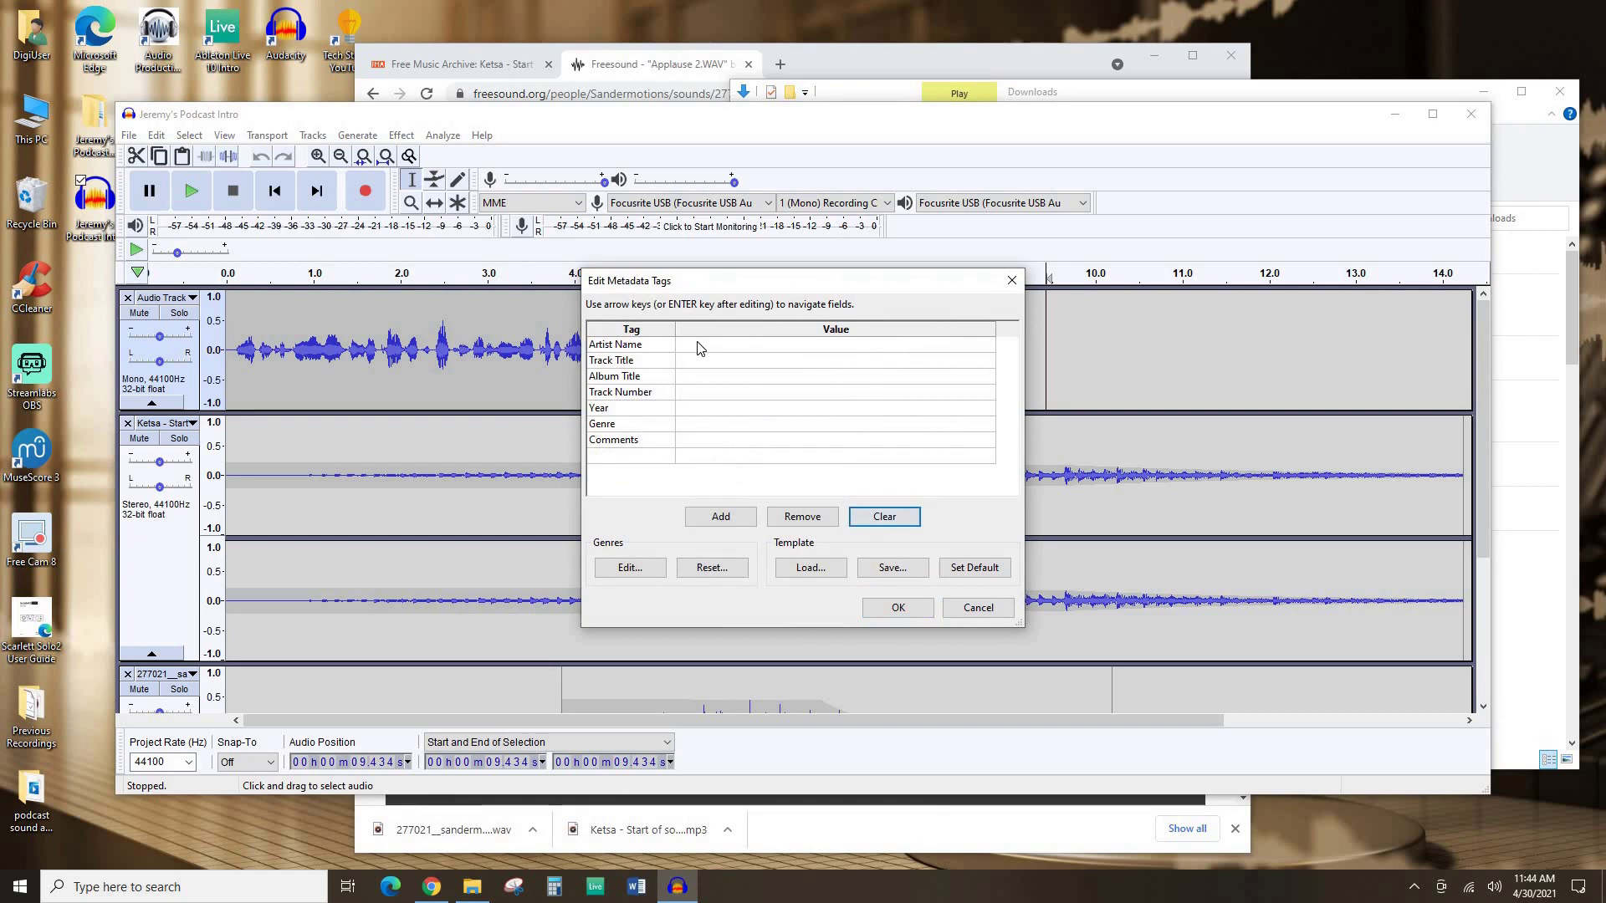
click(700, 348)
text(Jeremy)
key(Return)
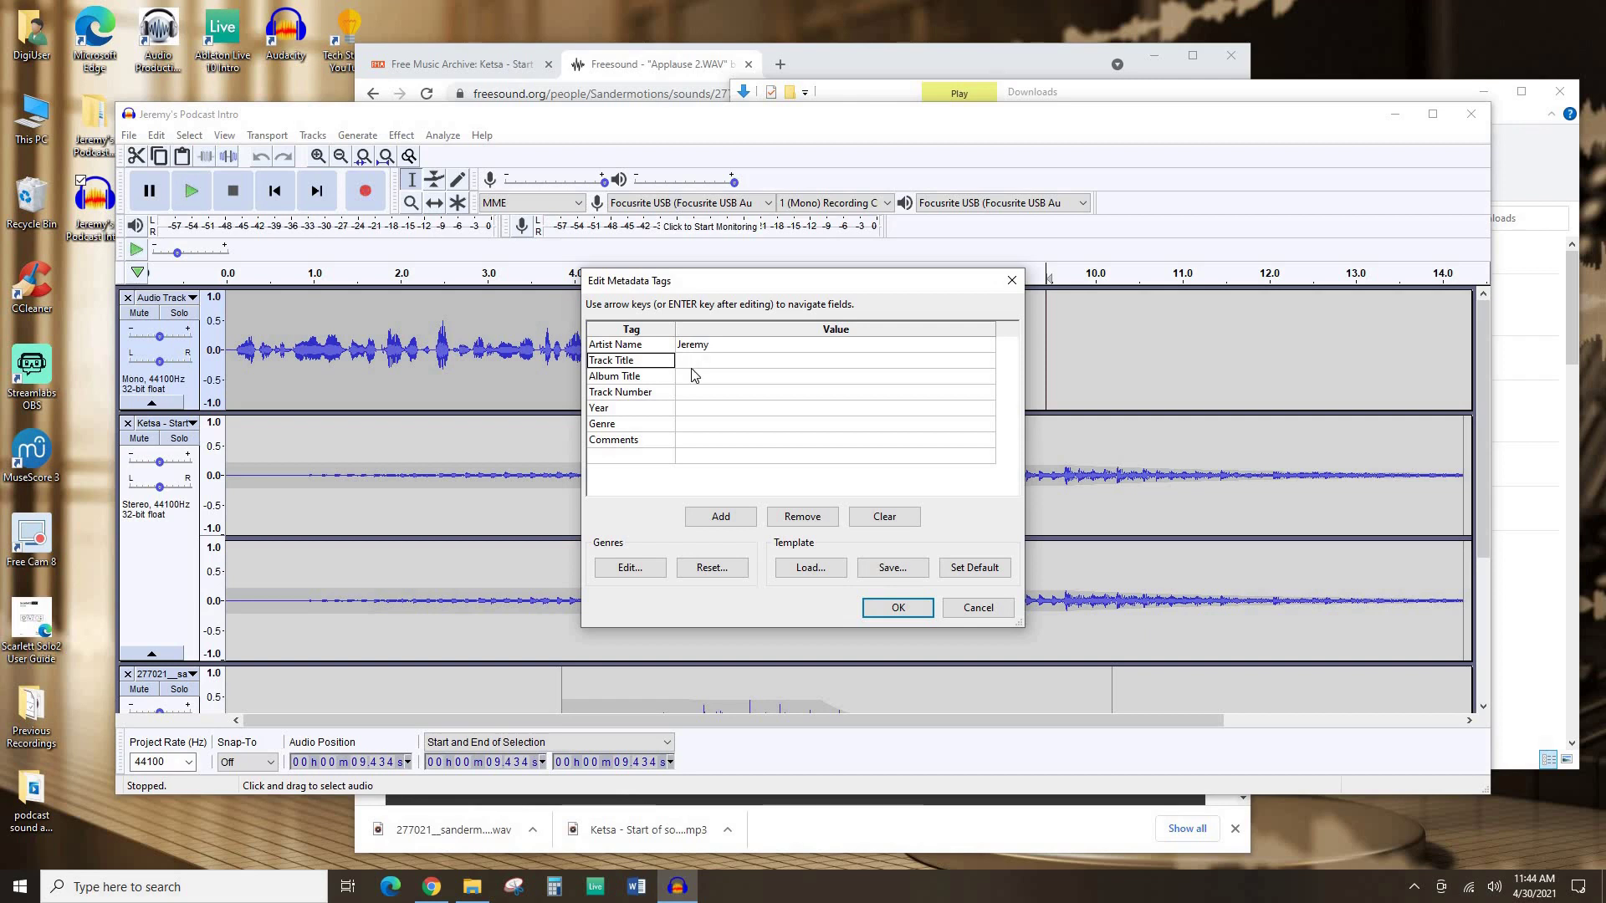
click(695, 361)
text(Jeremy's Pod)
key(Return)
Step: Set Genre to Podcast and paste the library web address into Comments, then finish the export
key(Down)
key(Down)
key(Down)
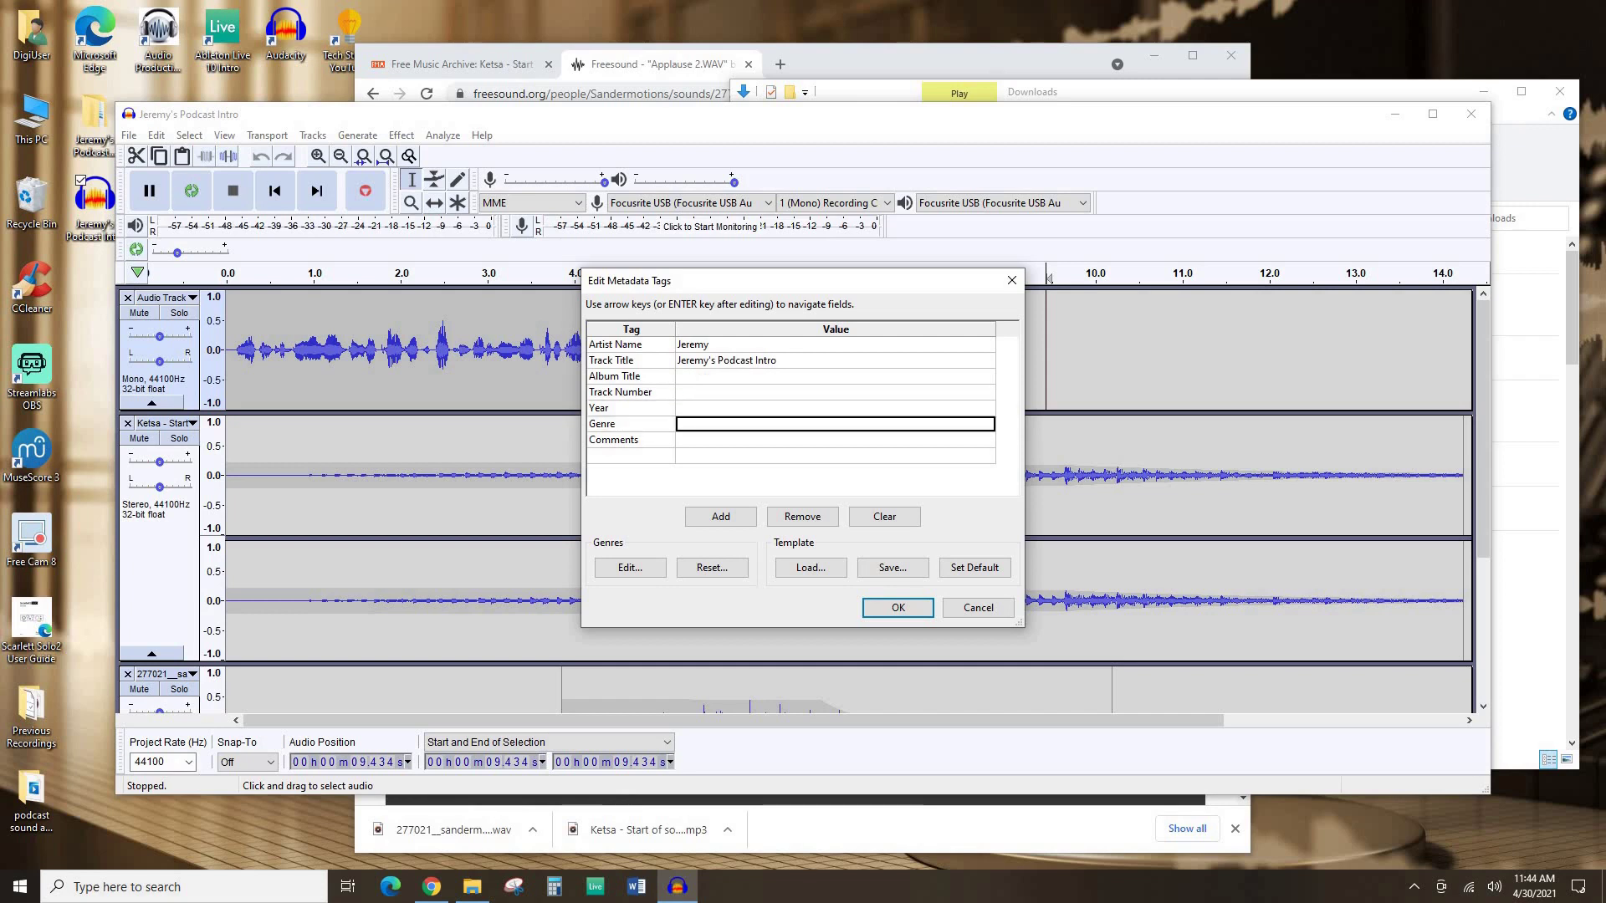
text(Podcast)
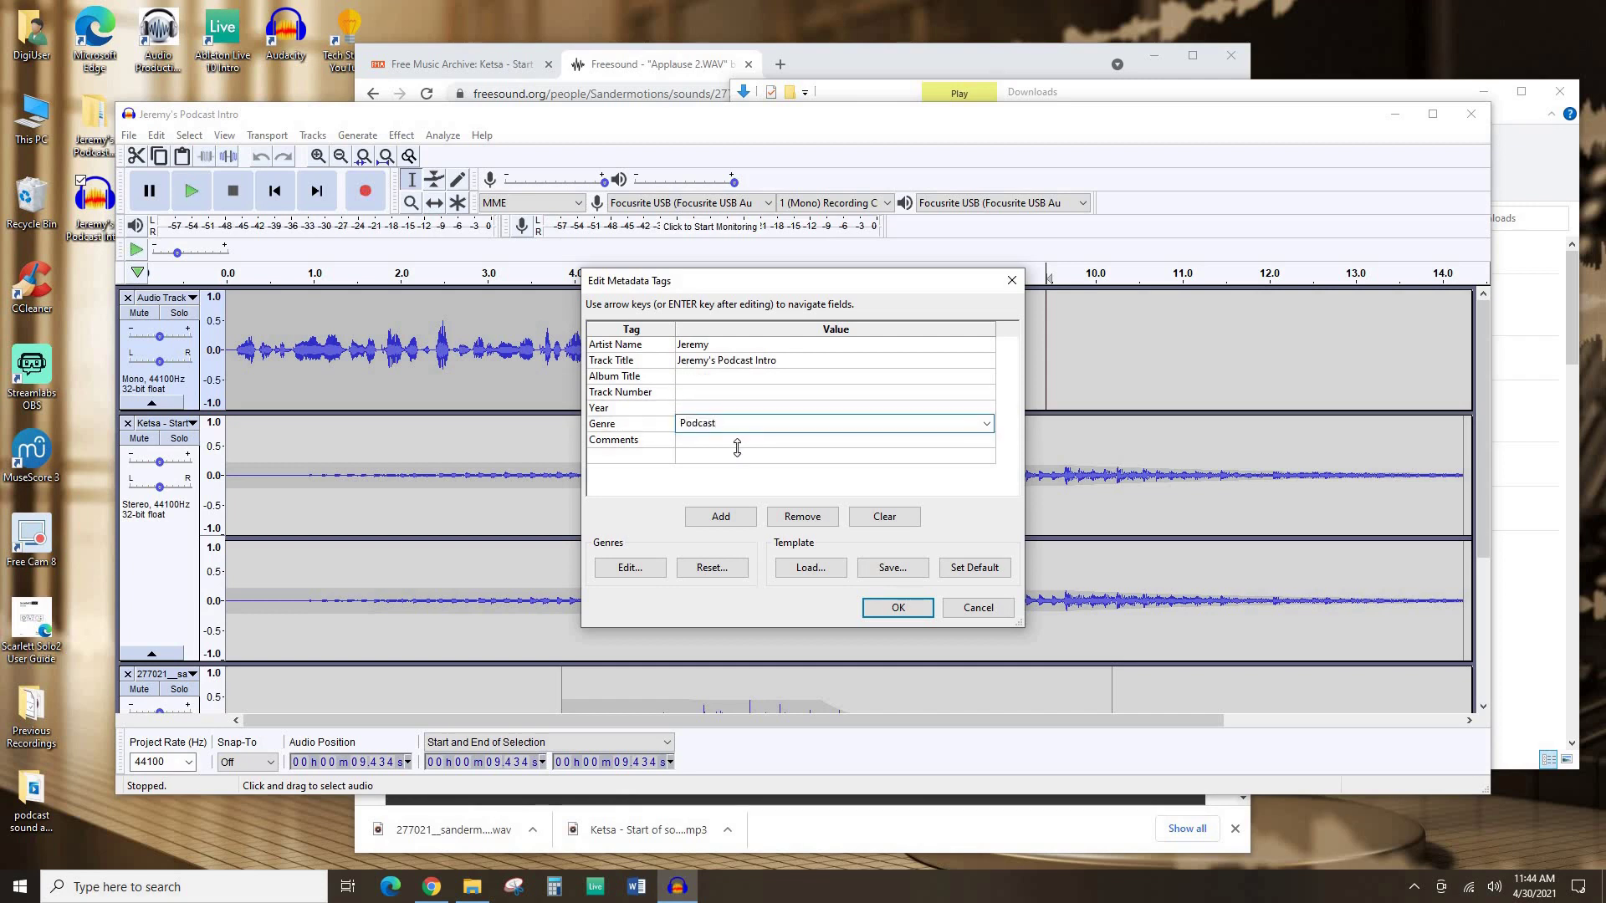
click(728, 442)
text(ht)
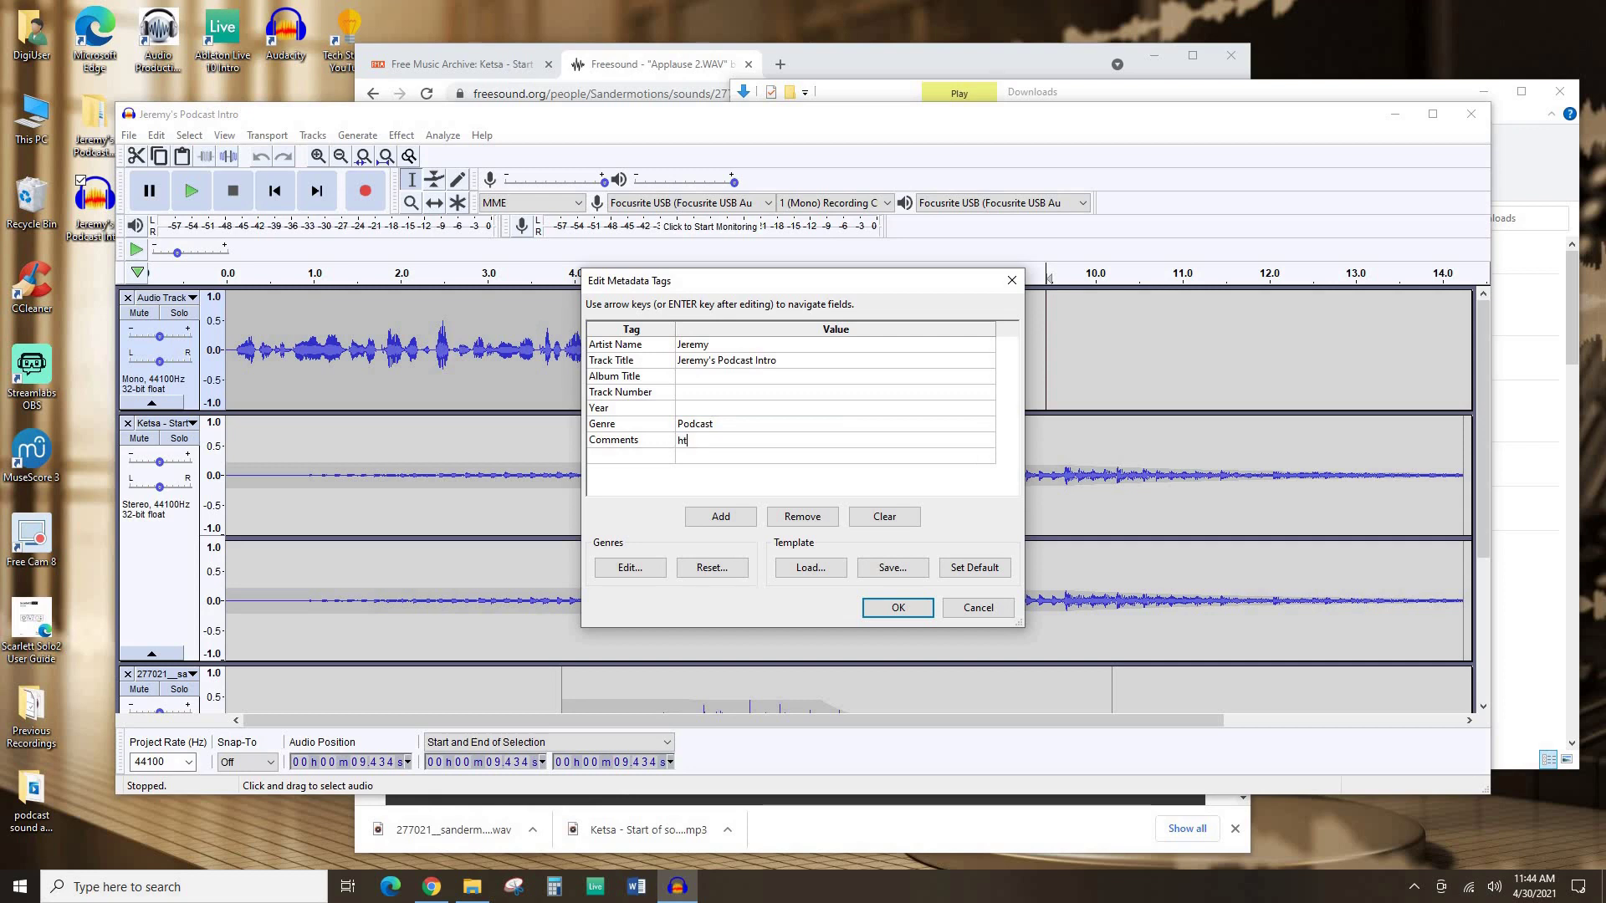
text(tp:)
key(ctrl+a)
text(https://wpbcitylibrary.org/)
click(891, 459)
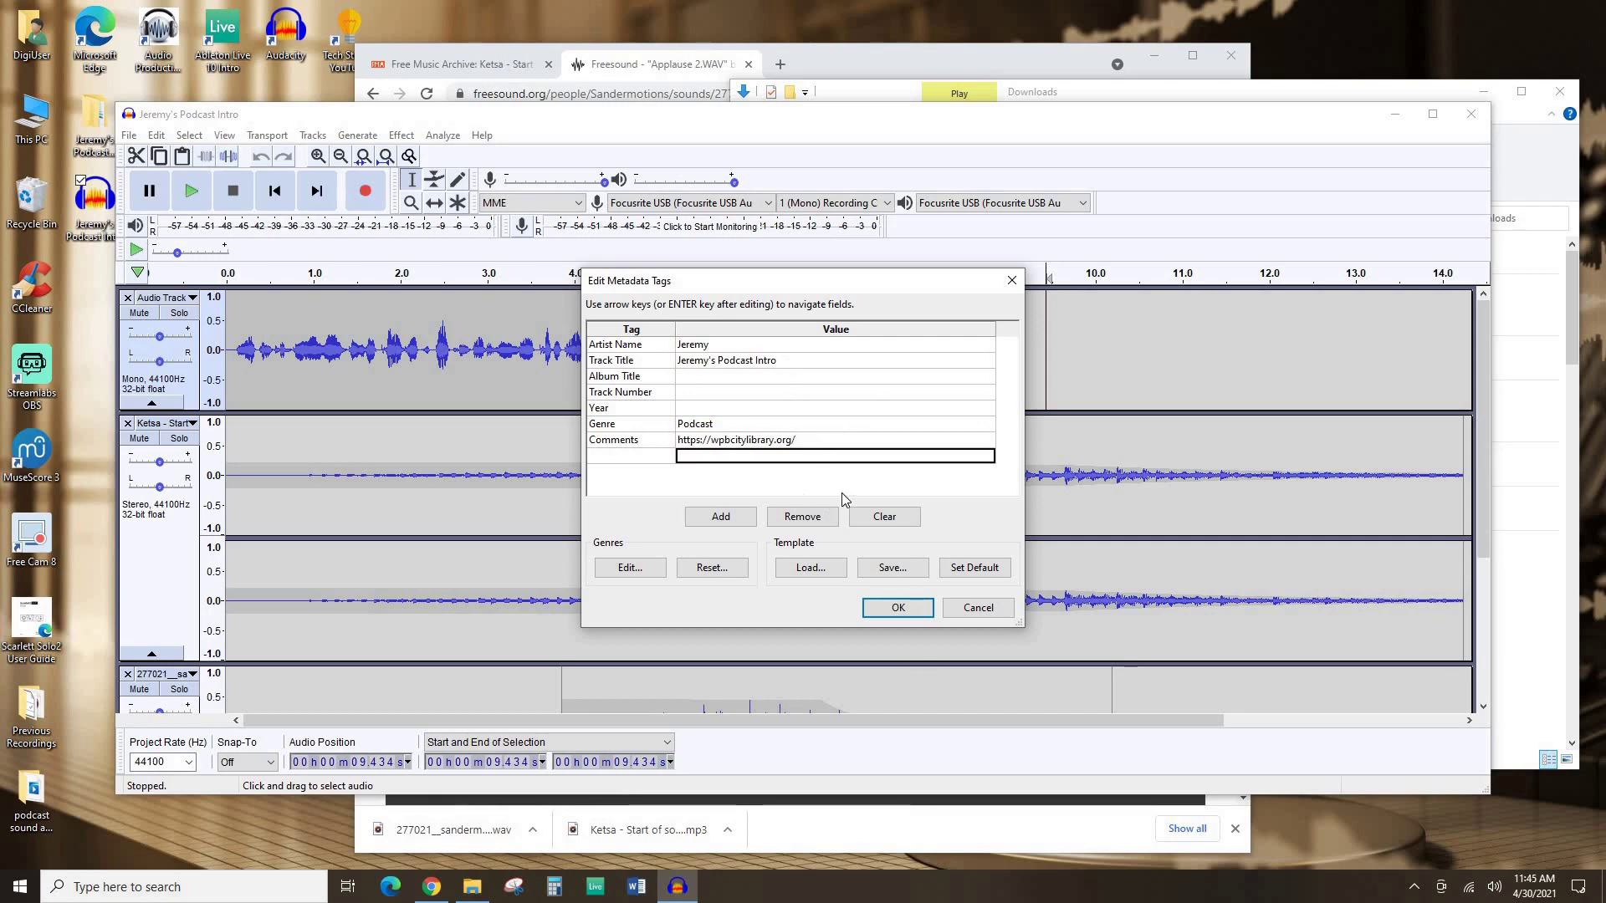
click(892, 606)
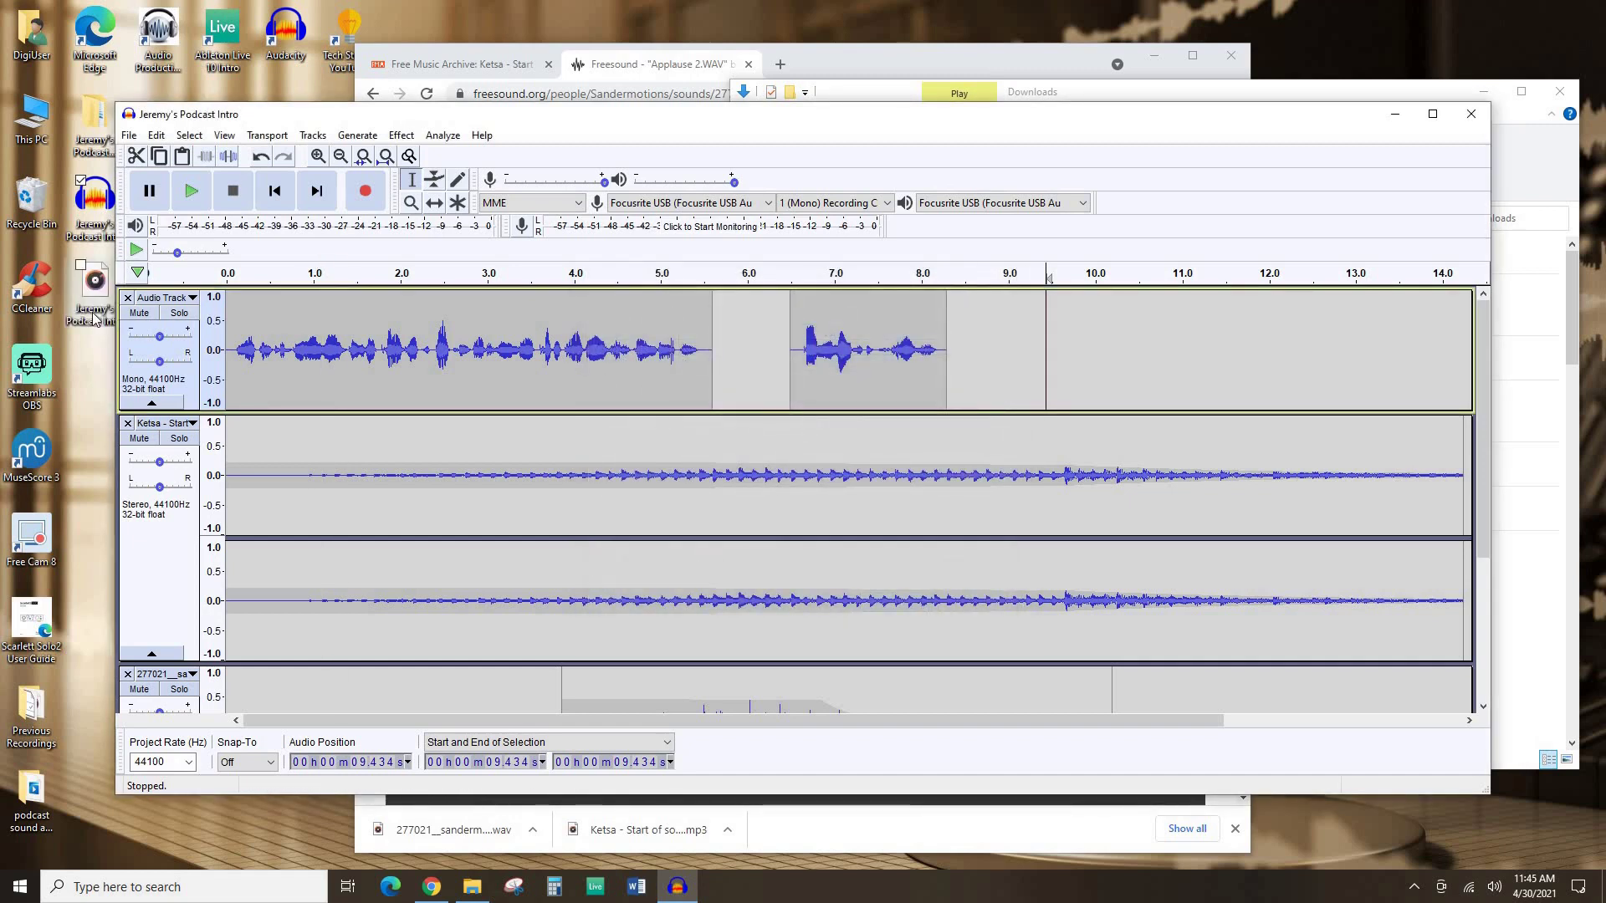
double_click(94, 317)
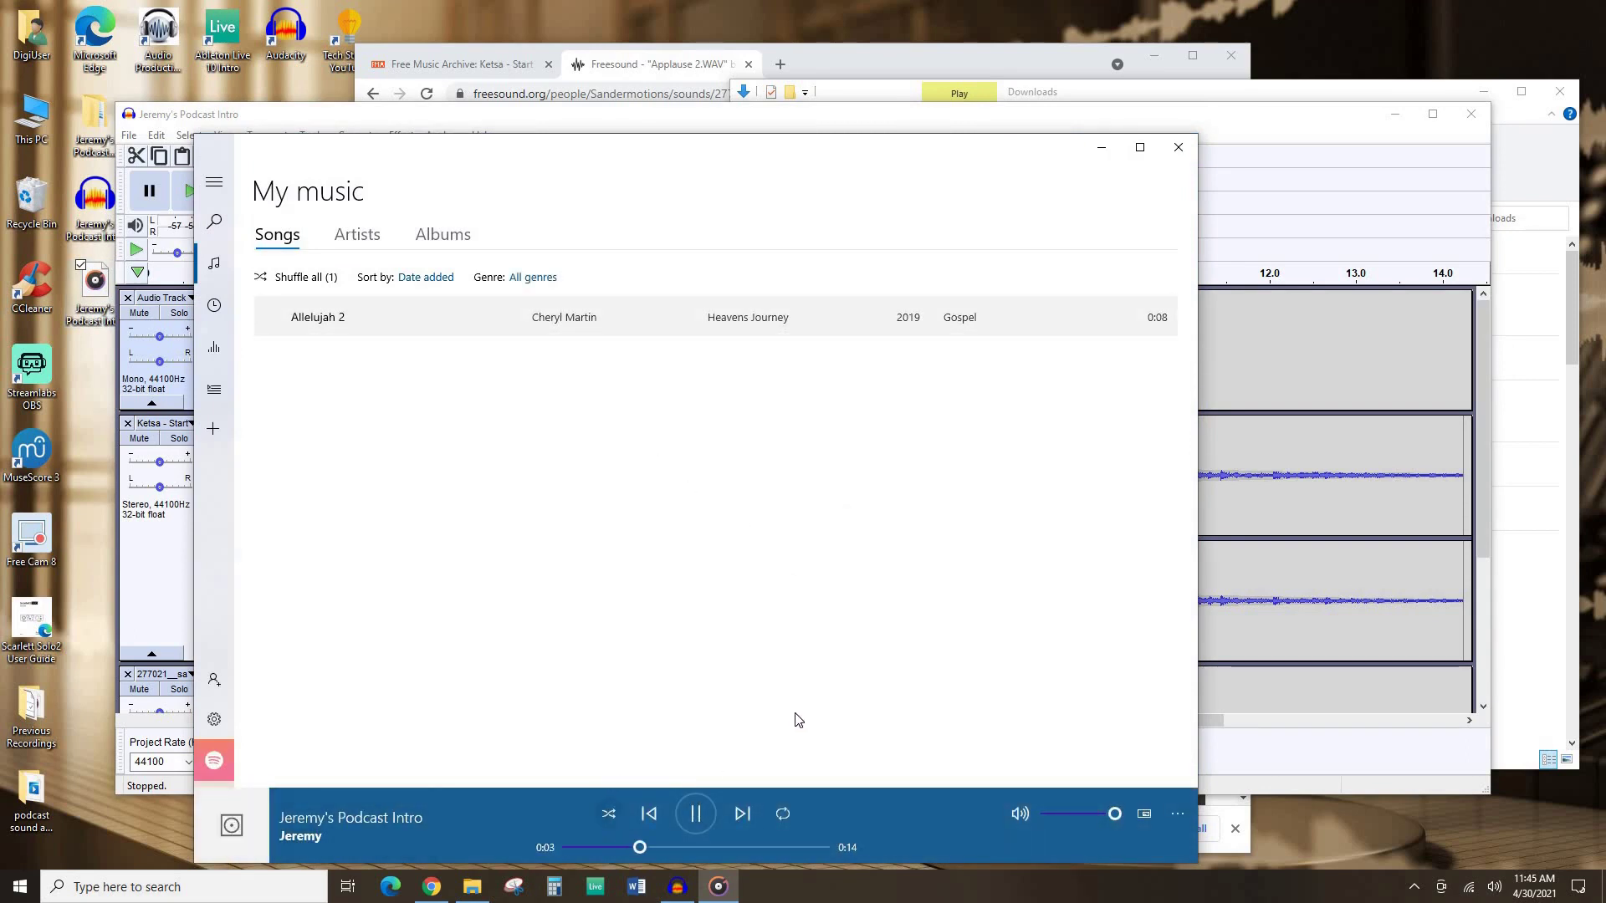
click(1178, 148)
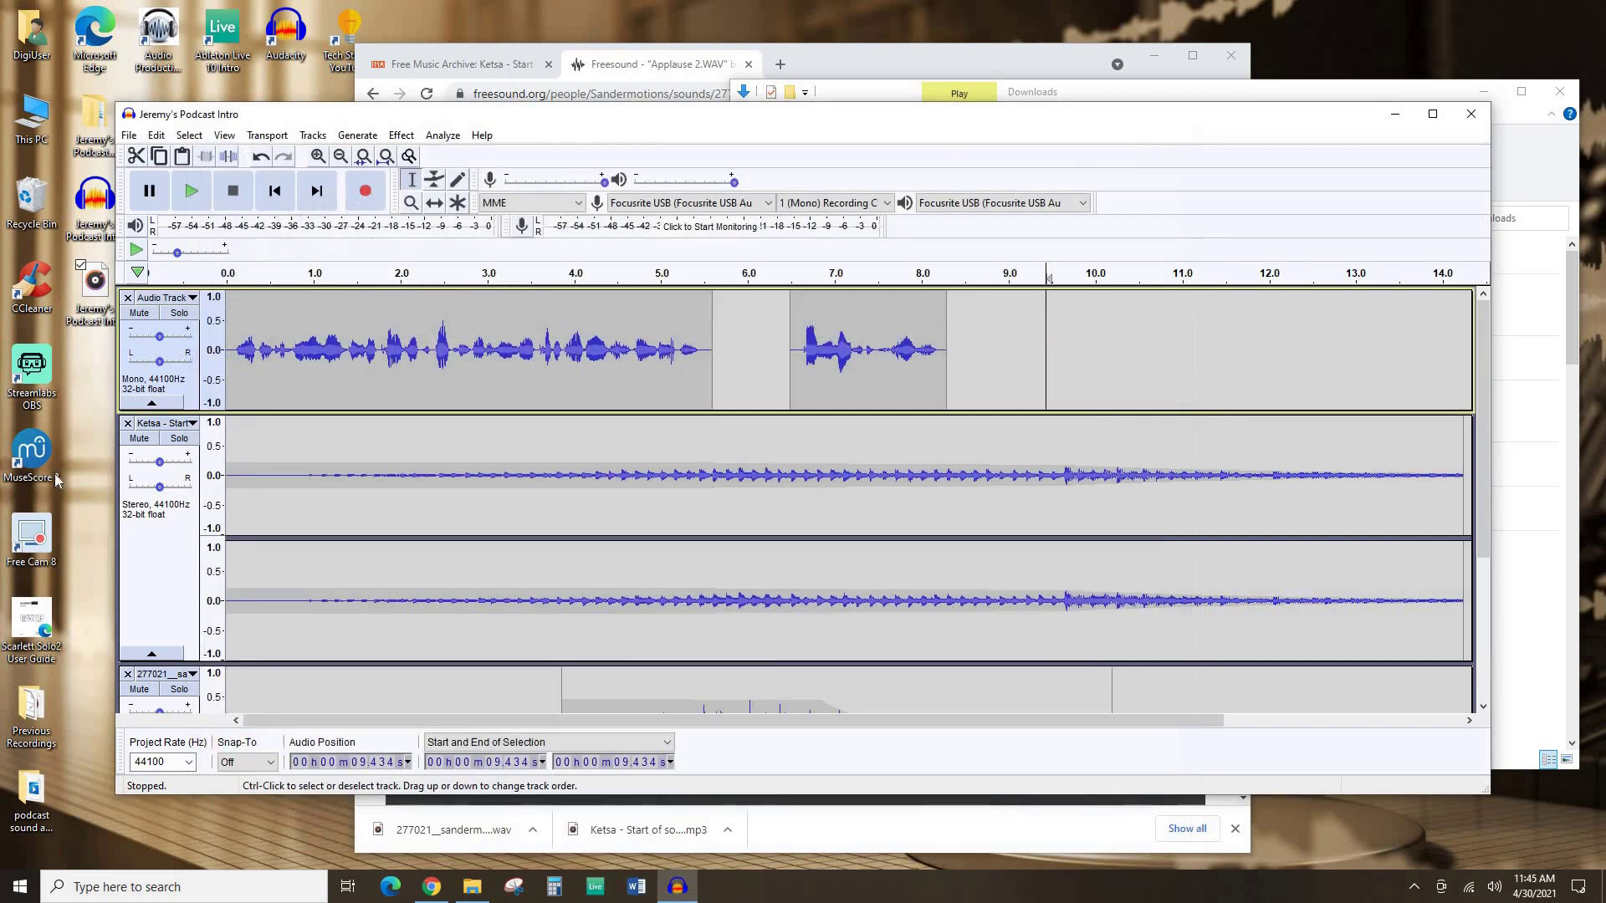
Step: Start a new project and drag the exported intro MP3 from the Desktop into it
click(98, 317)
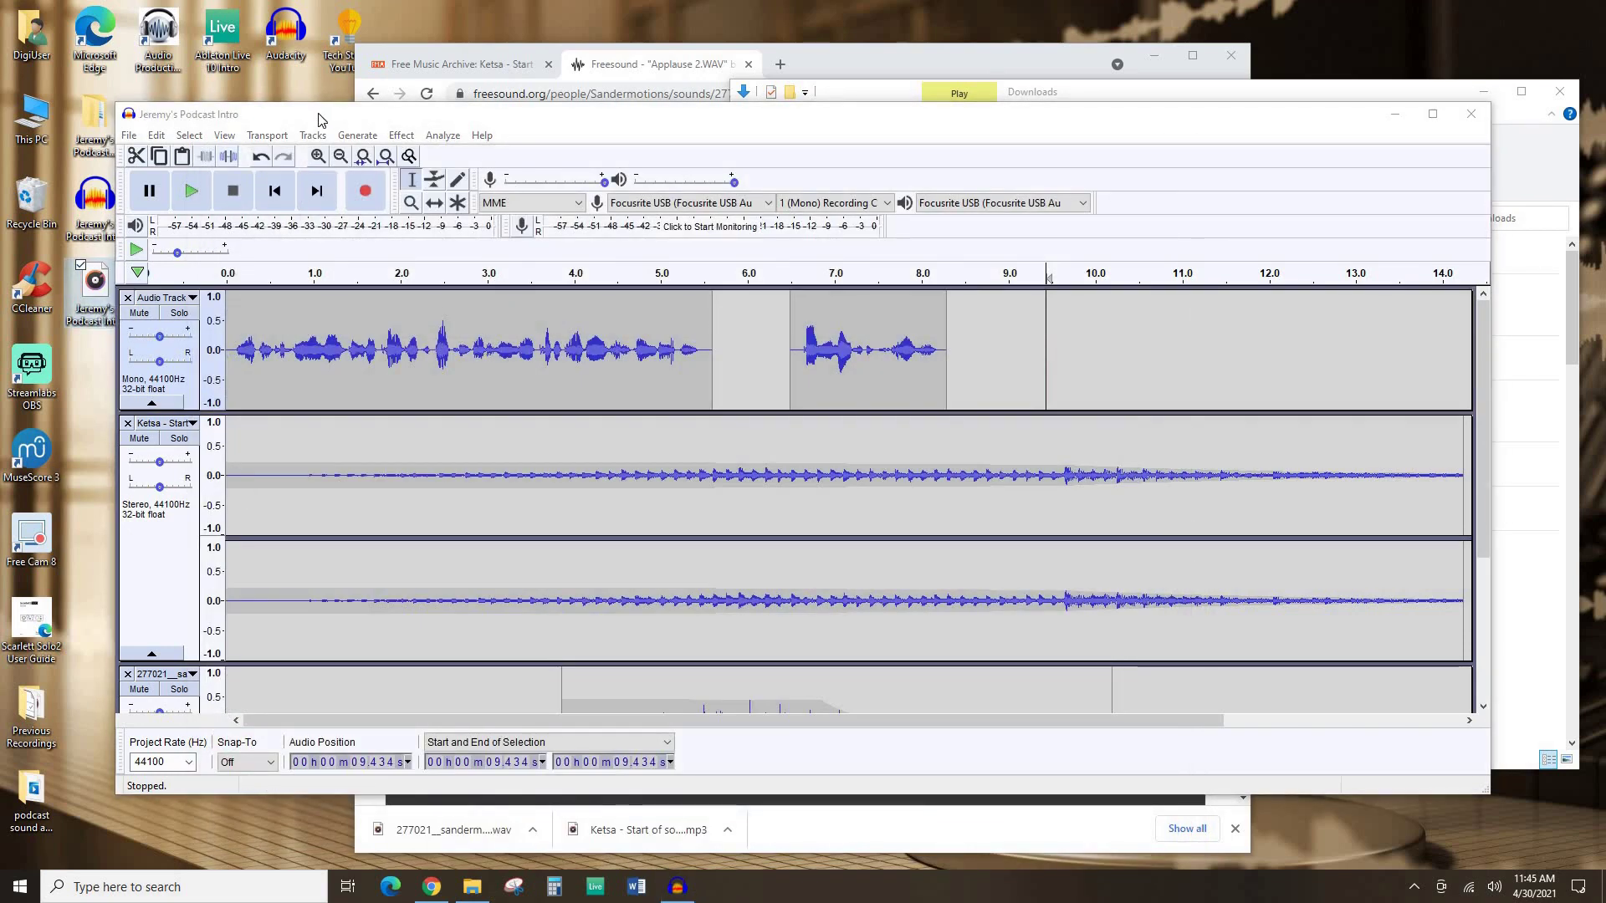
drag(318, 116, 401, 48)
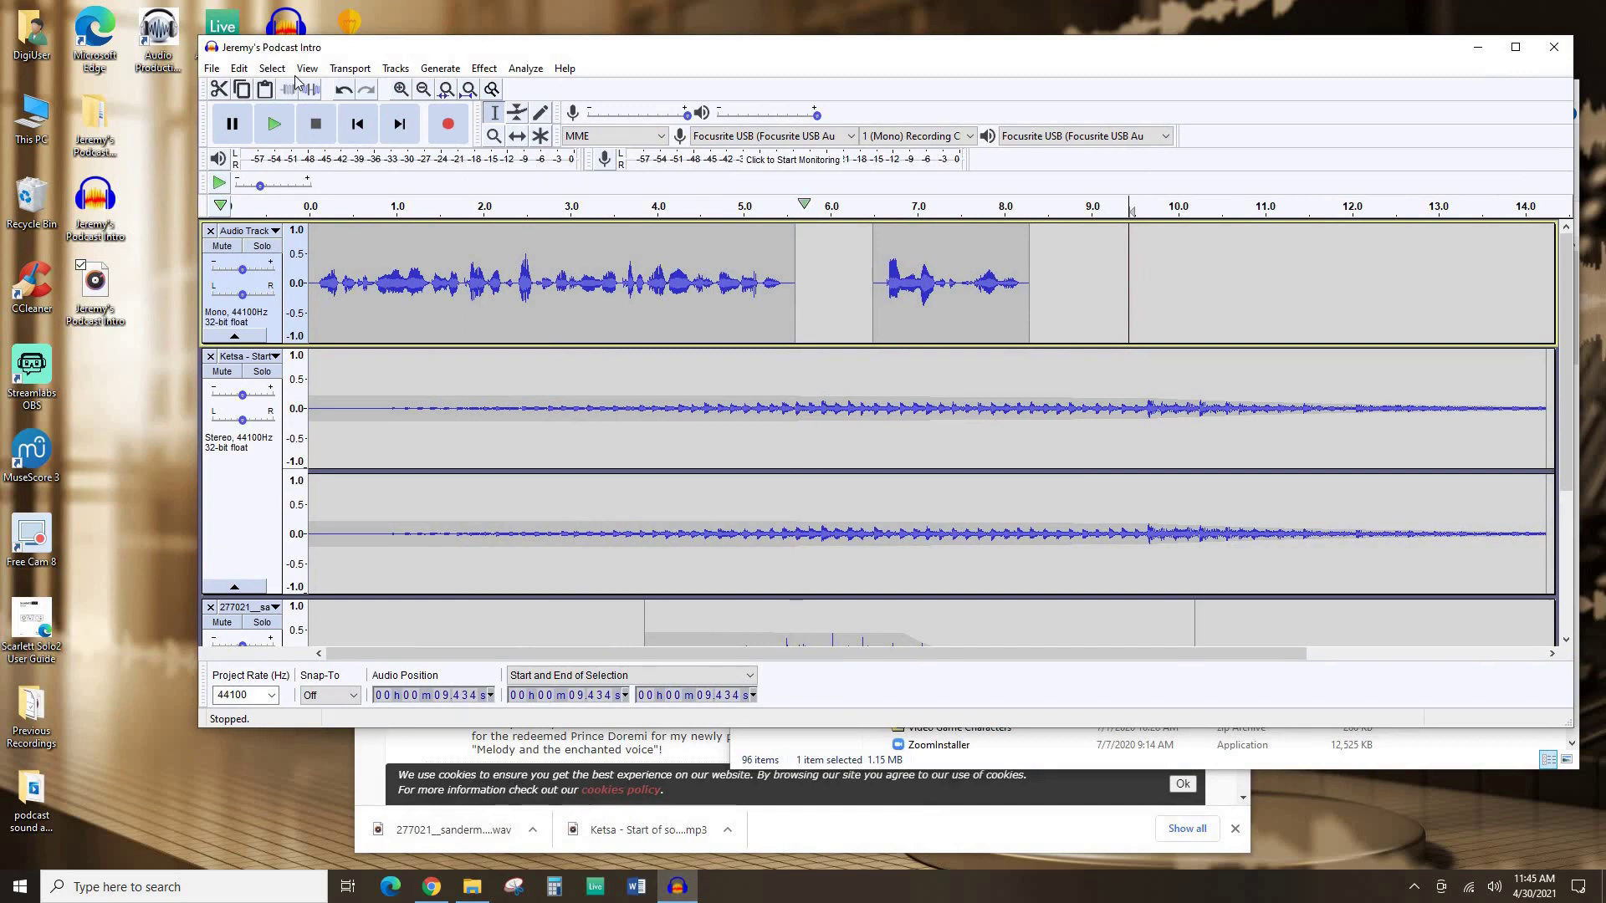
click(211, 68)
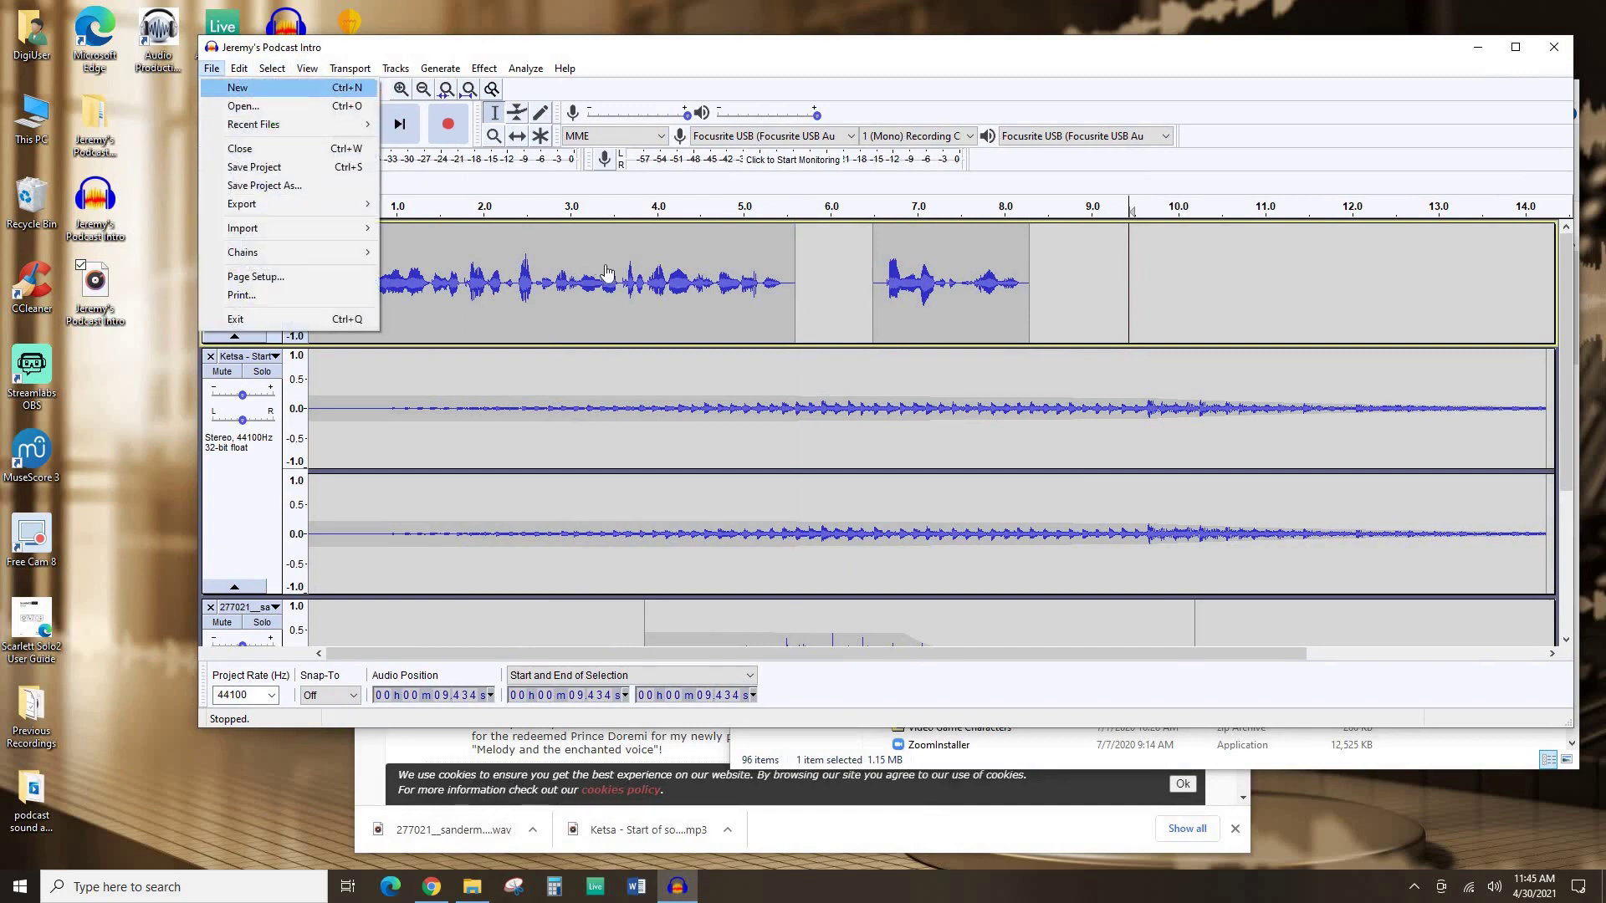
click(242, 88)
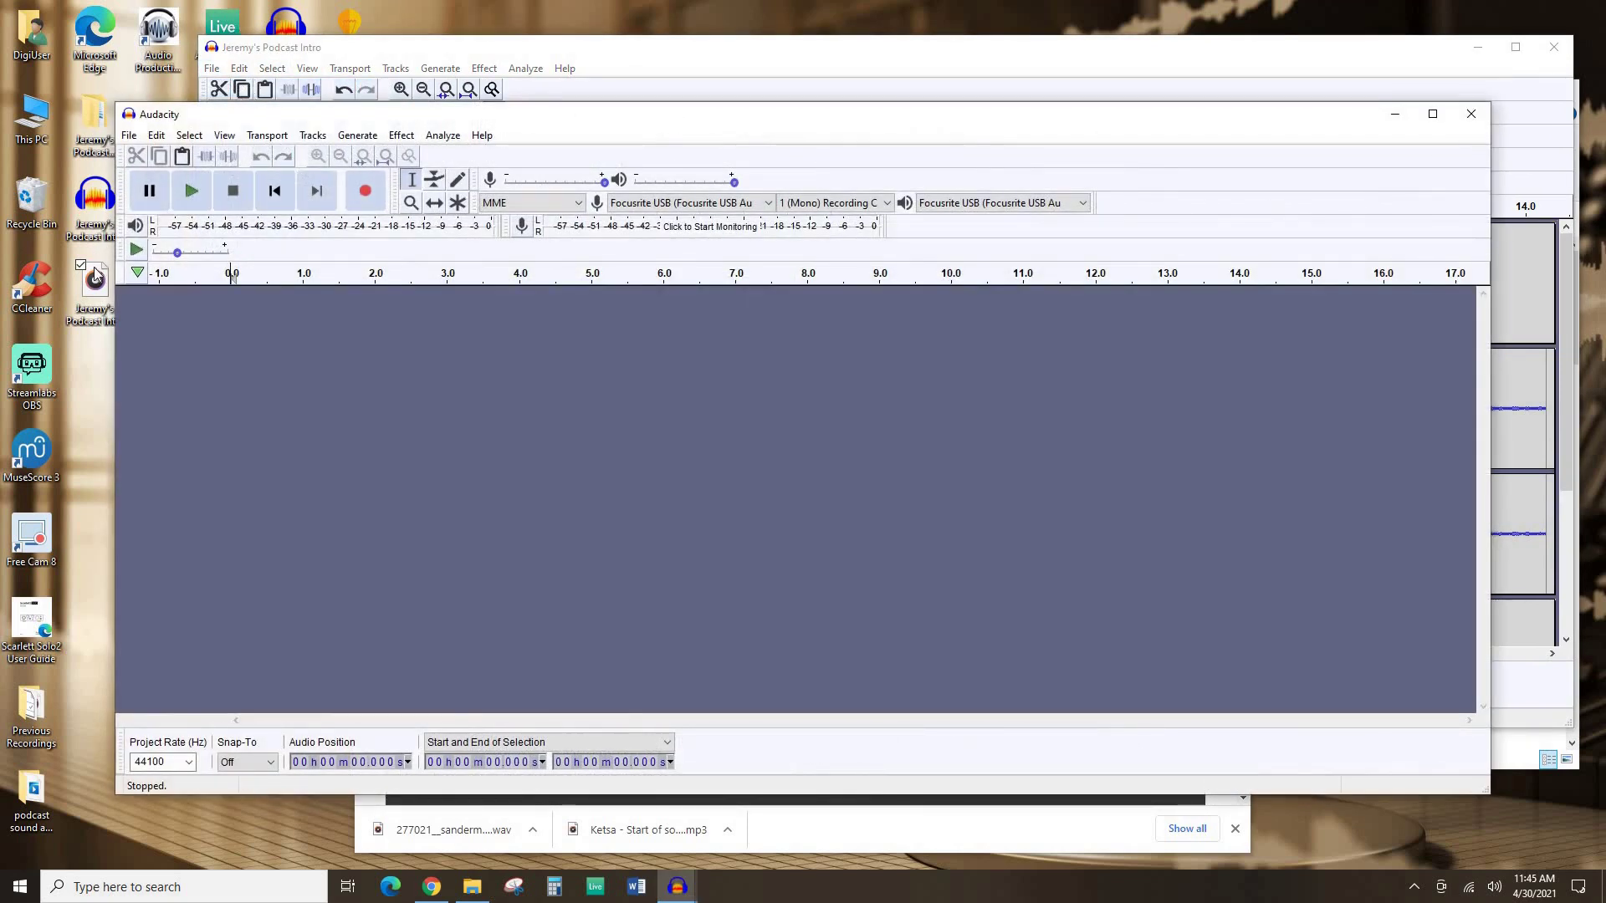
drag(248, 400, 688, 484)
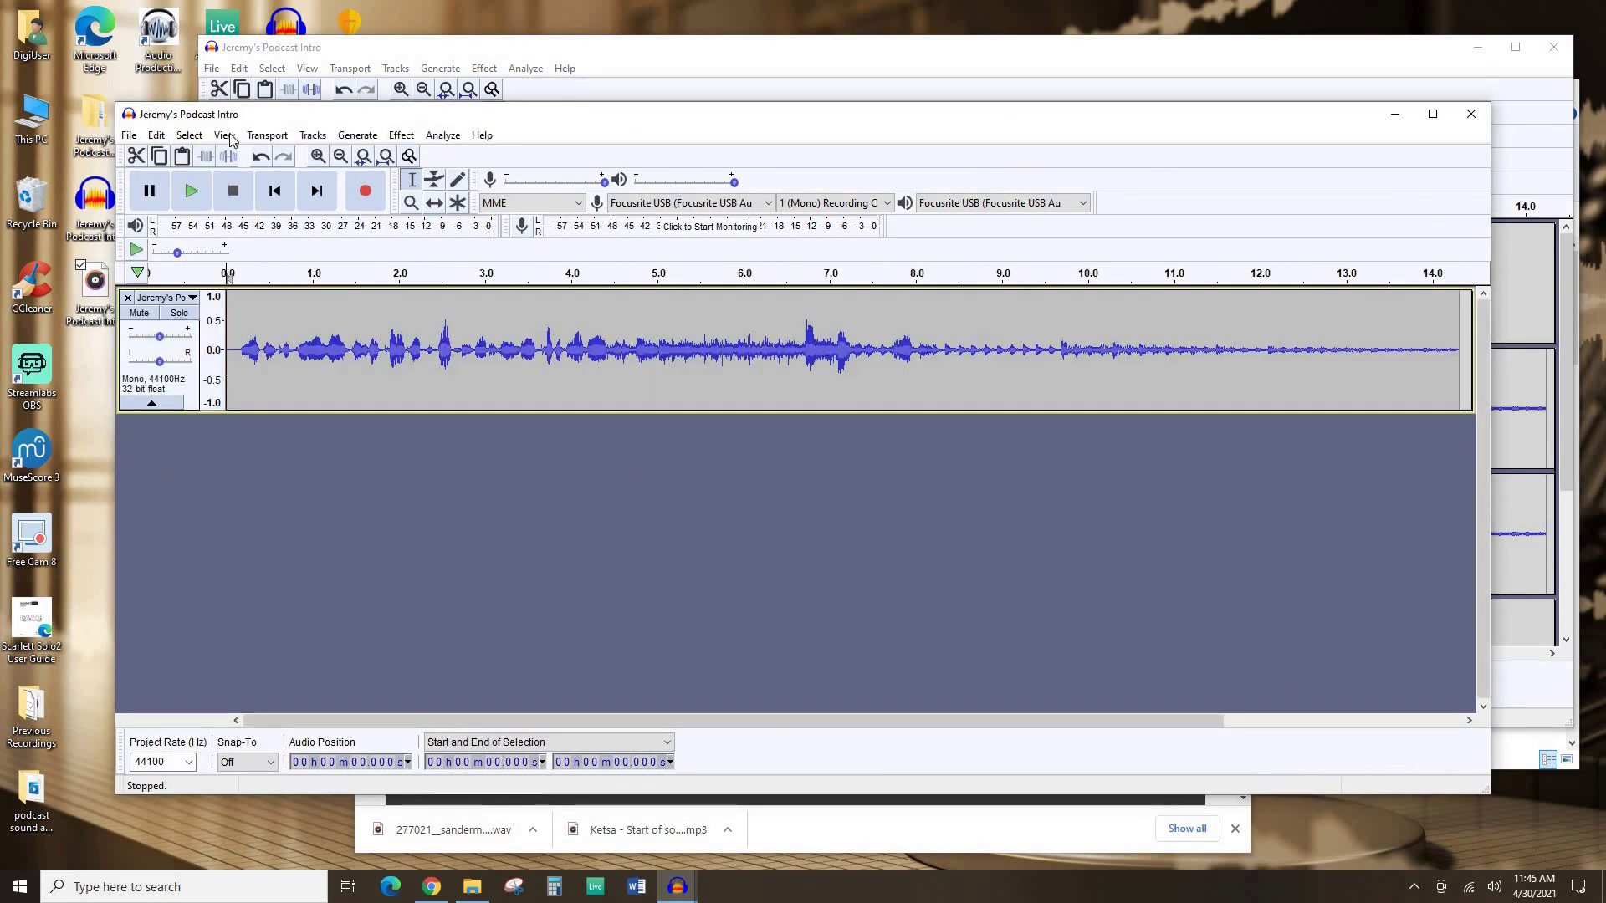
Step: Add an empty mono track and place the recording start near 10.4 seconds in it
click(313, 134)
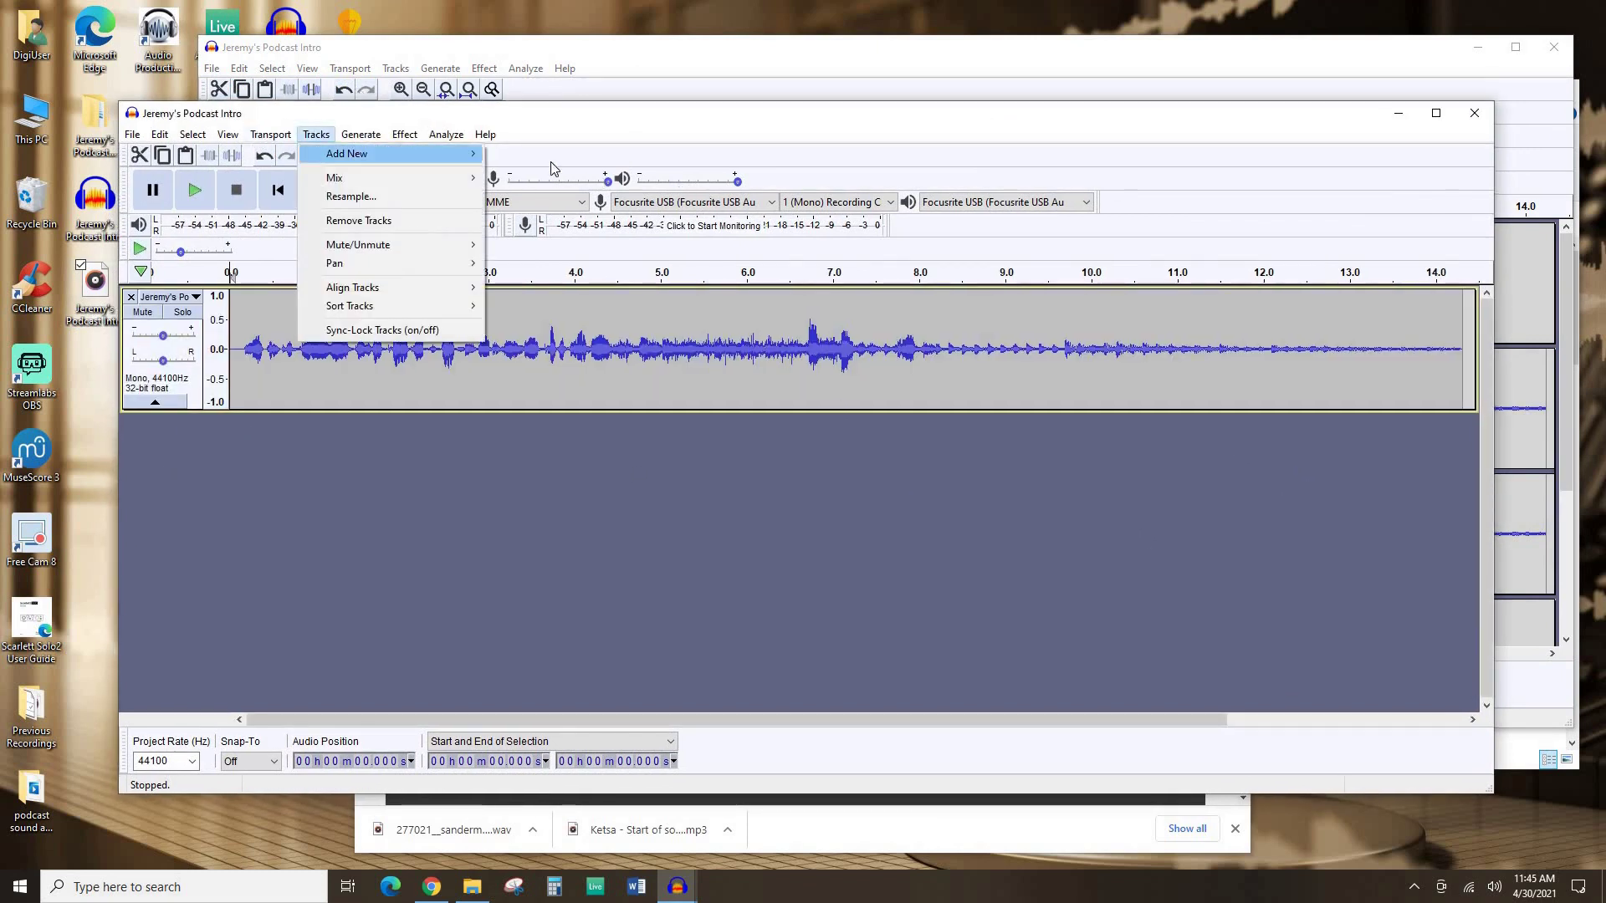
key(Right)
key(Return)
click(1079, 470)
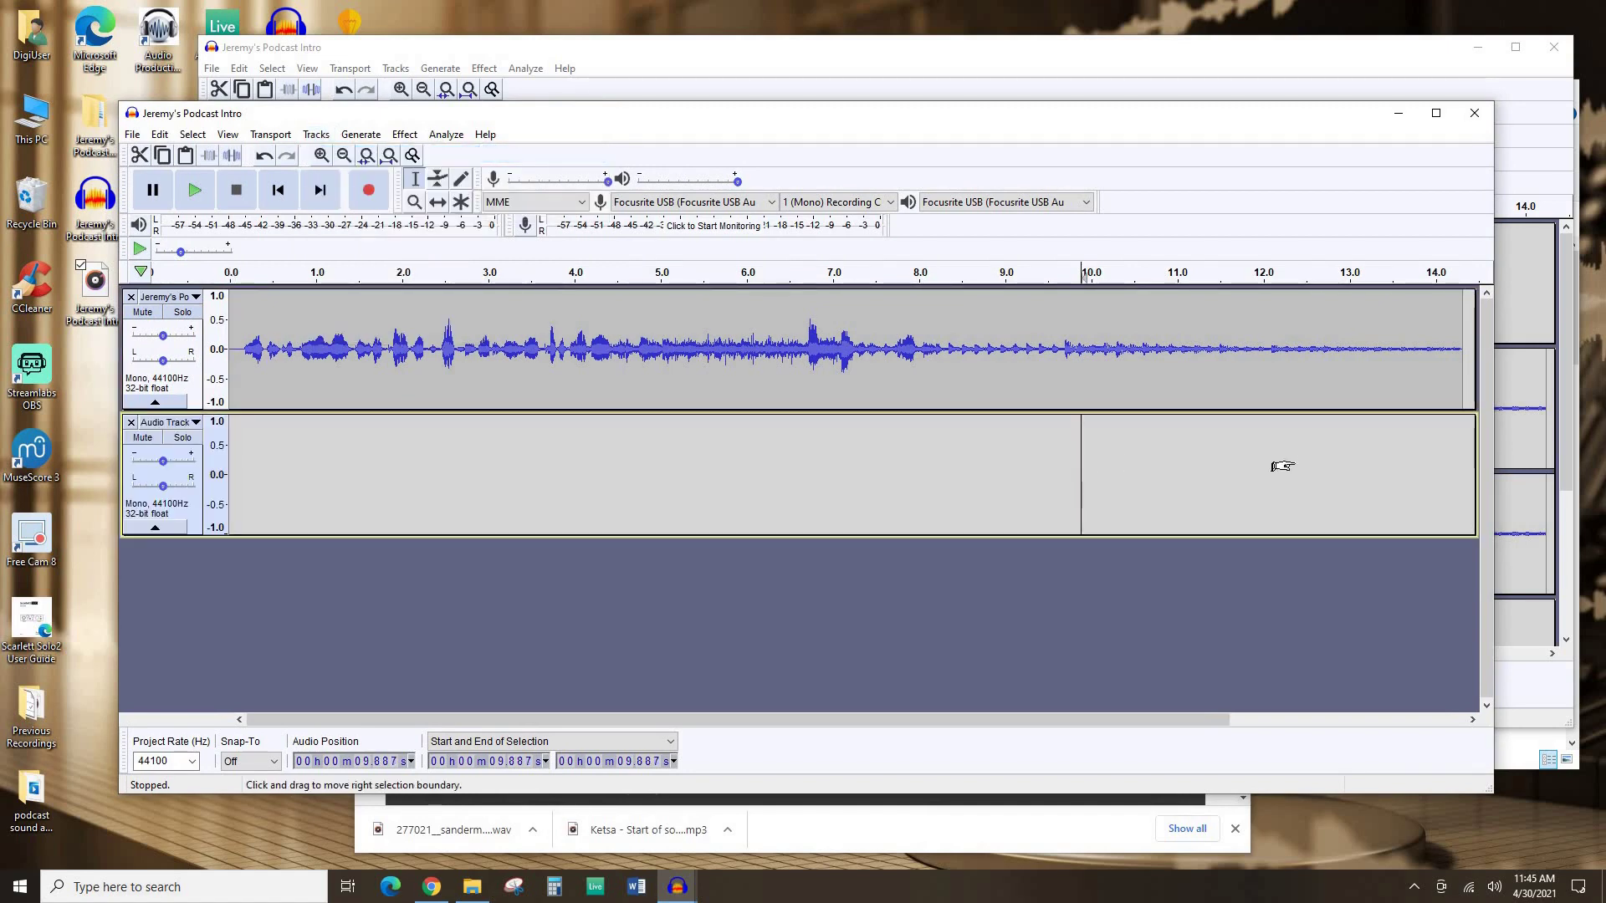
click(1199, 464)
click(918, 468)
click(1123, 465)
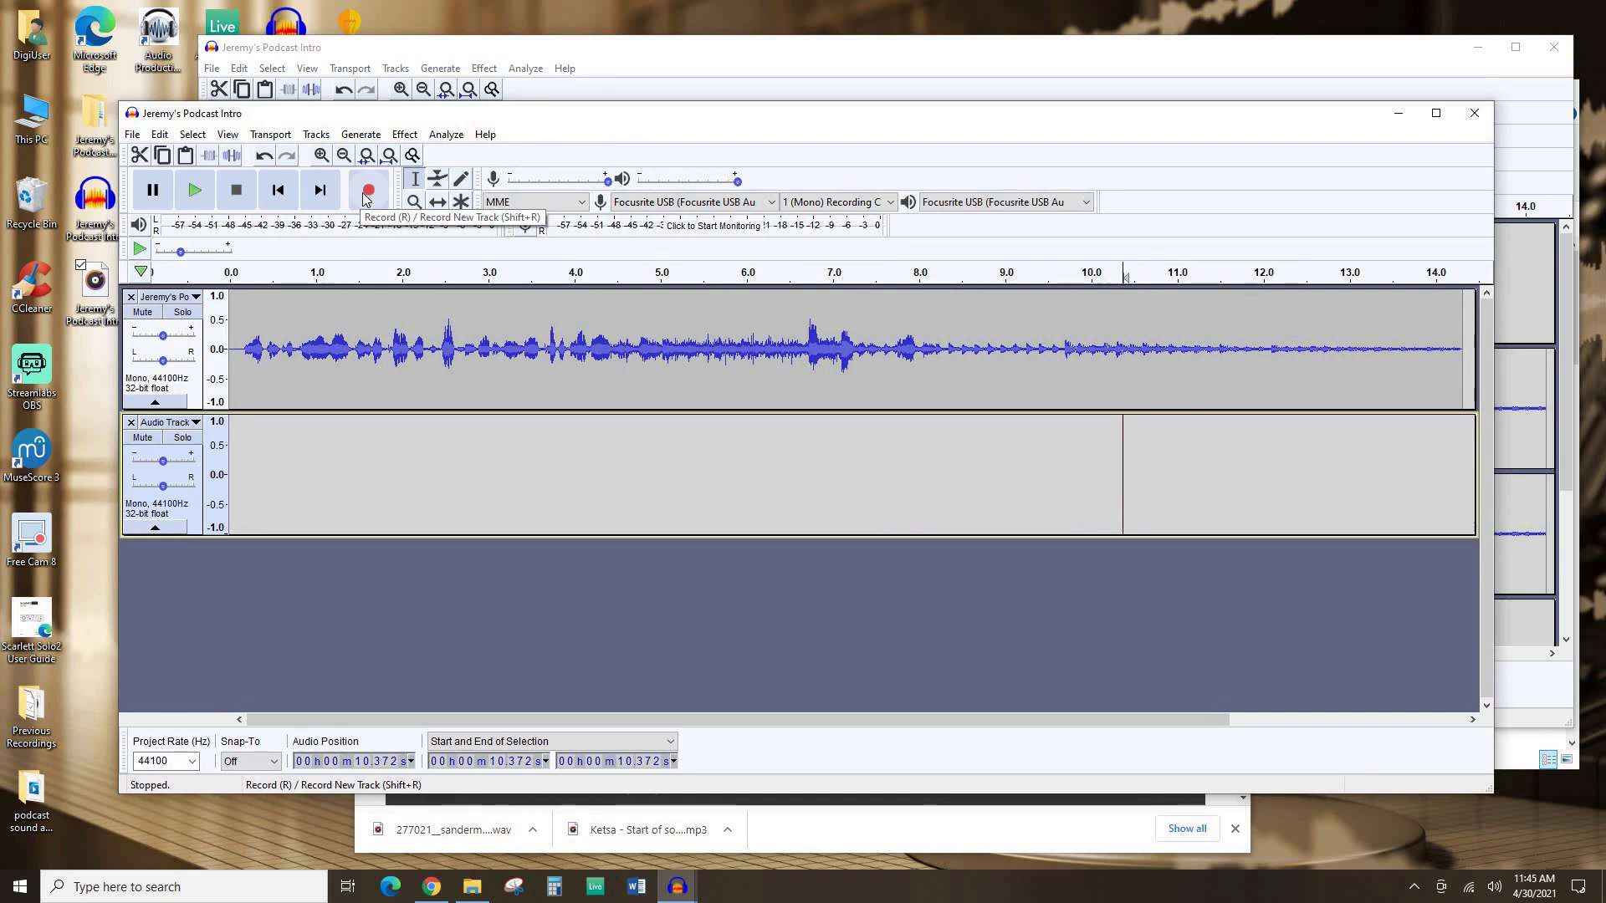
Step: Record a short voice clip on the new track, play it back from 6.1 s, then close without saving
click(366, 196)
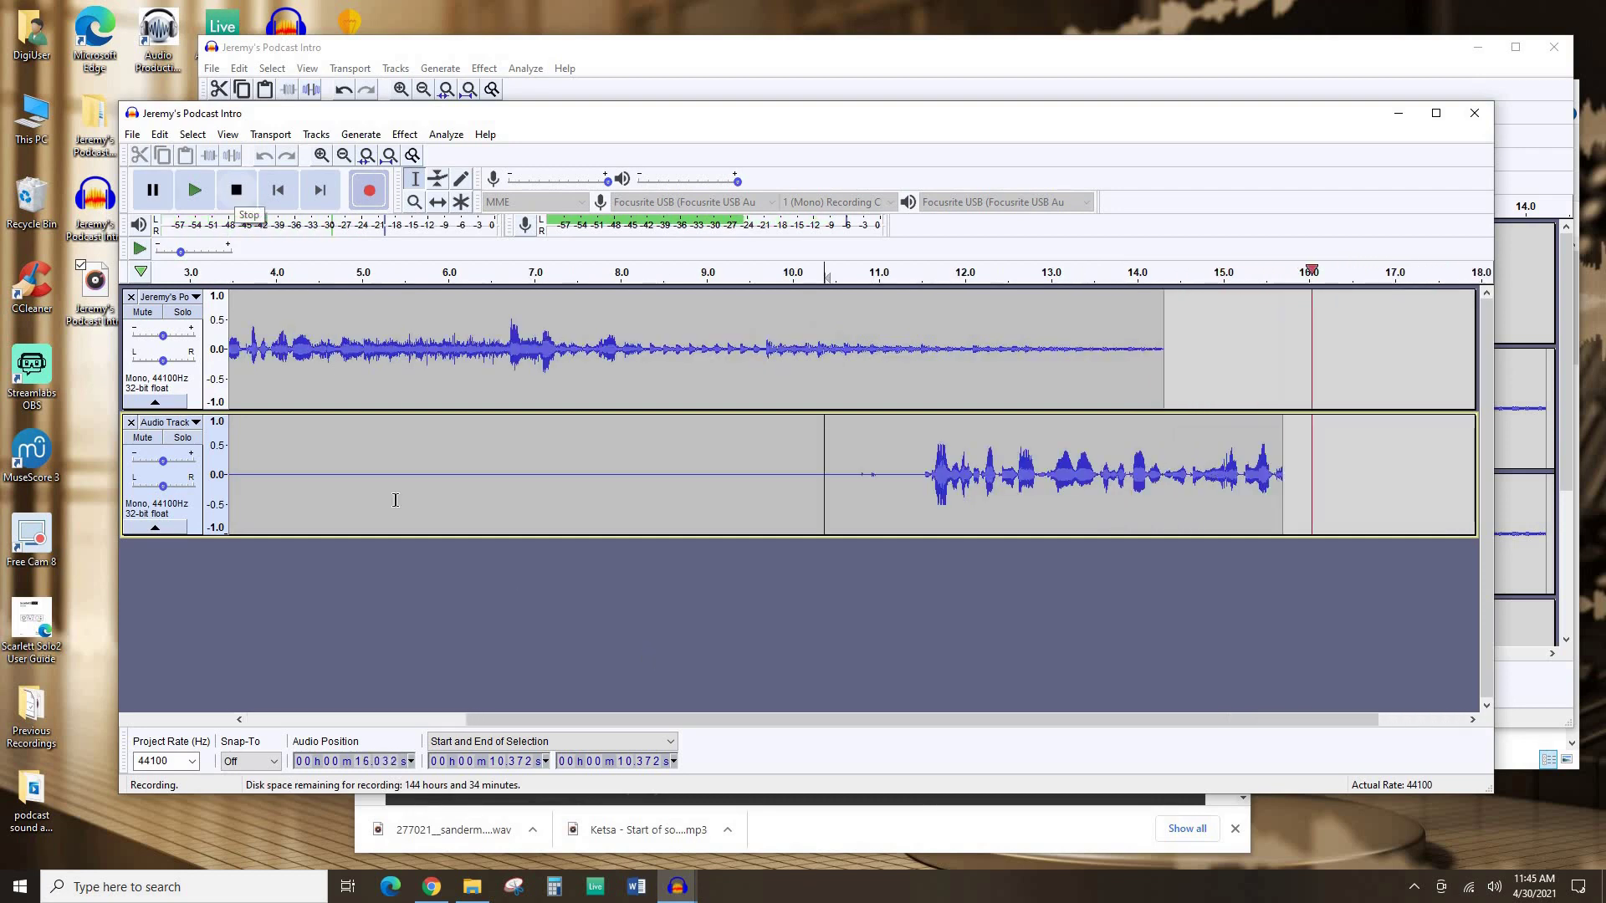
key(space)
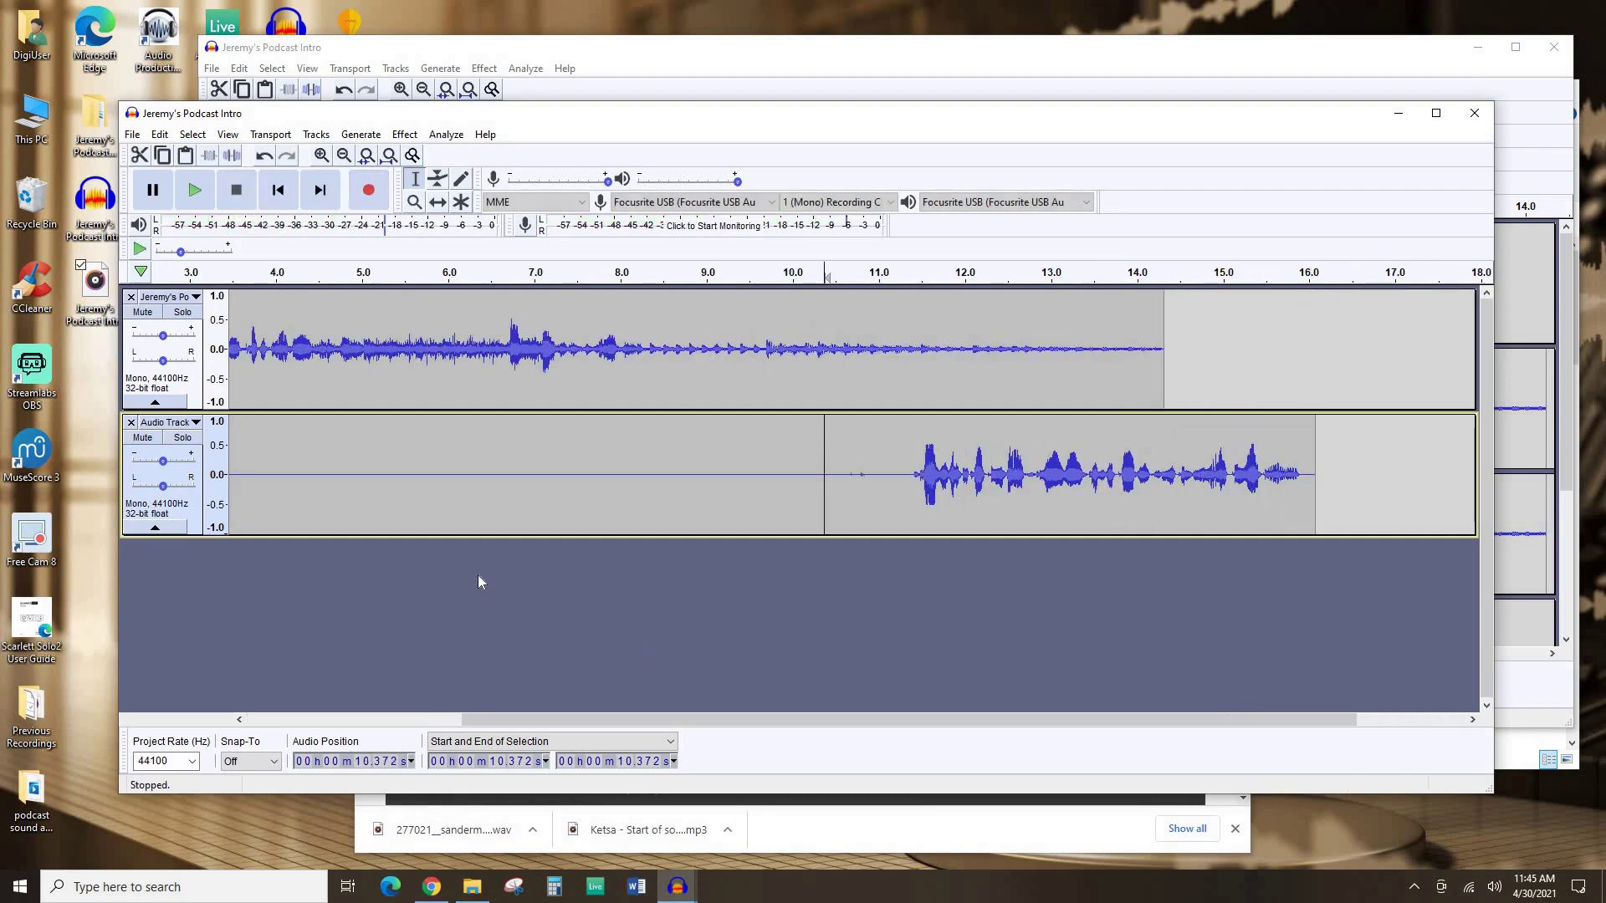
click(459, 478)
key(space)
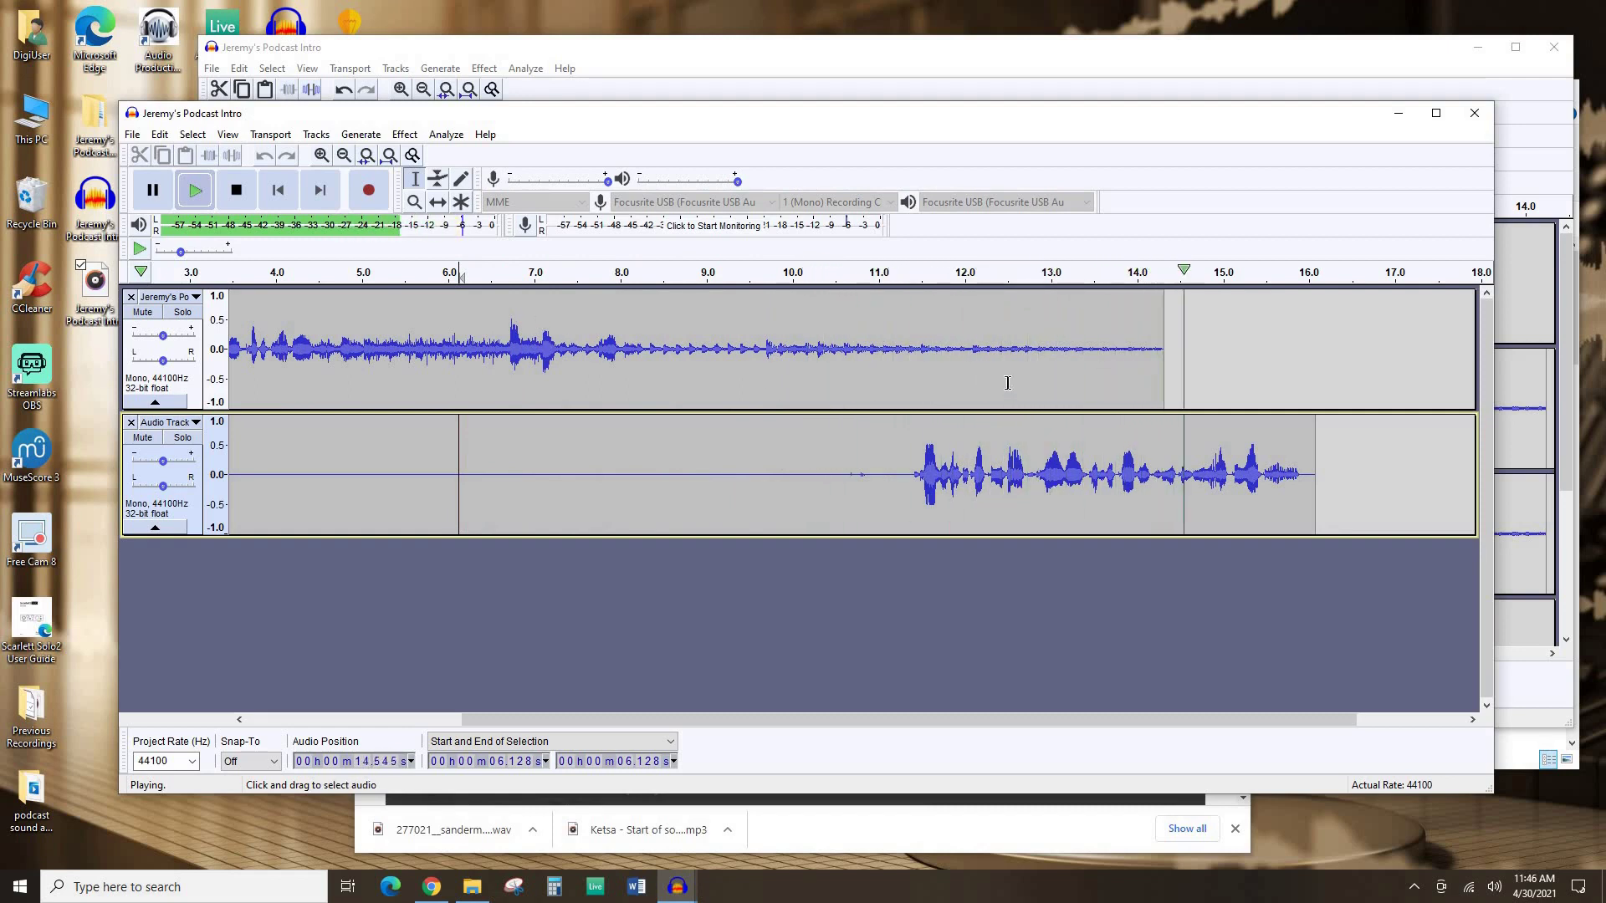
key(space)
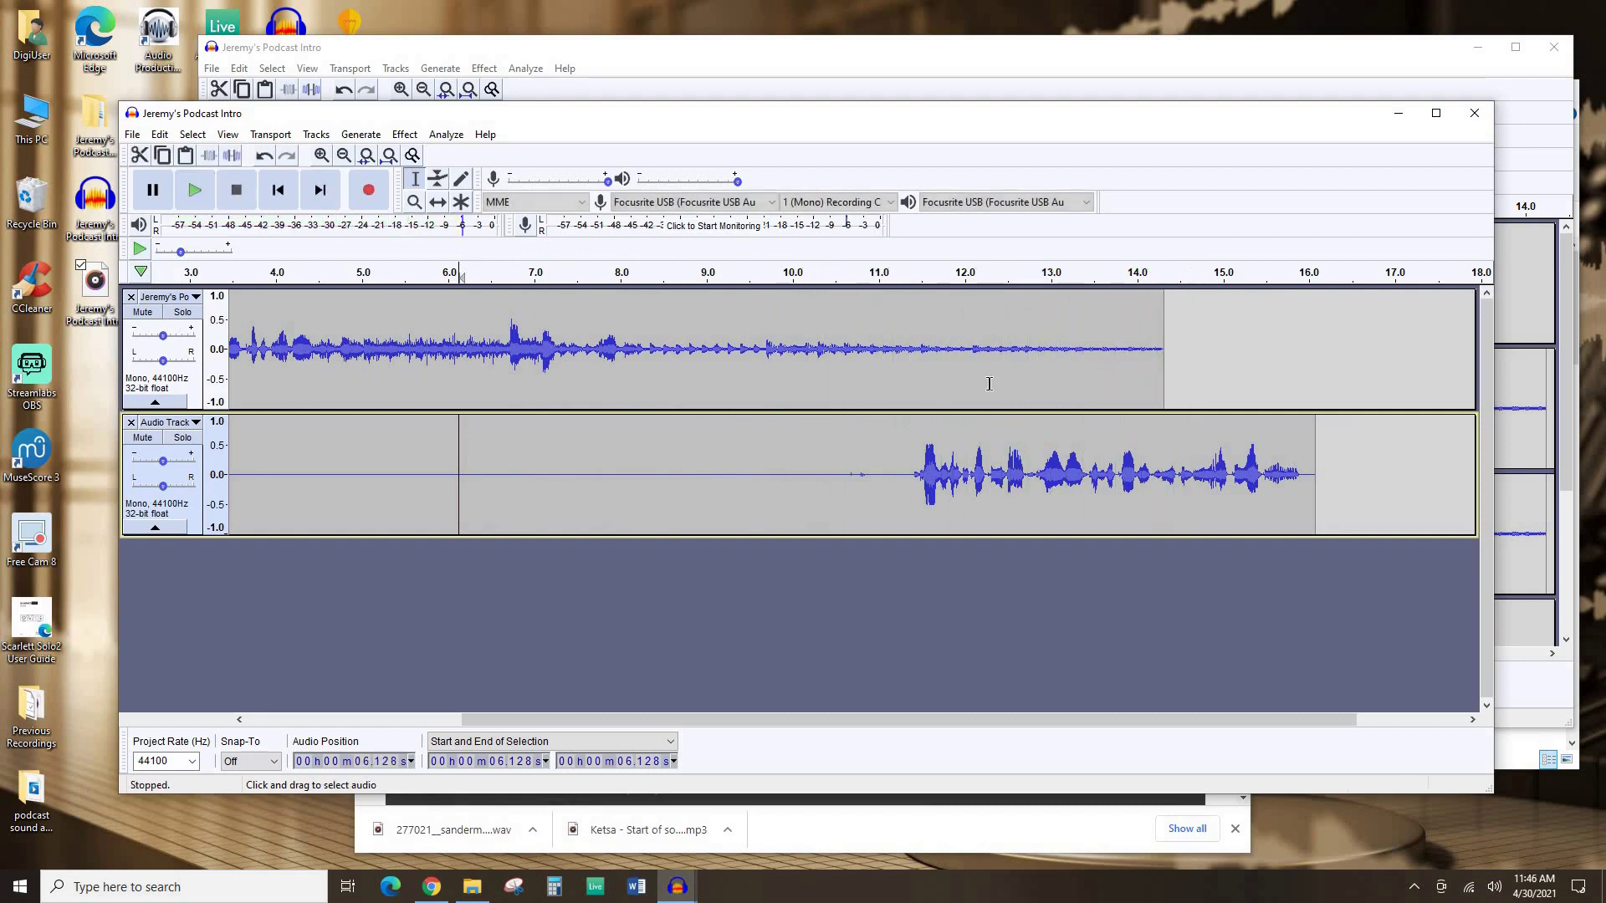
click(1474, 112)
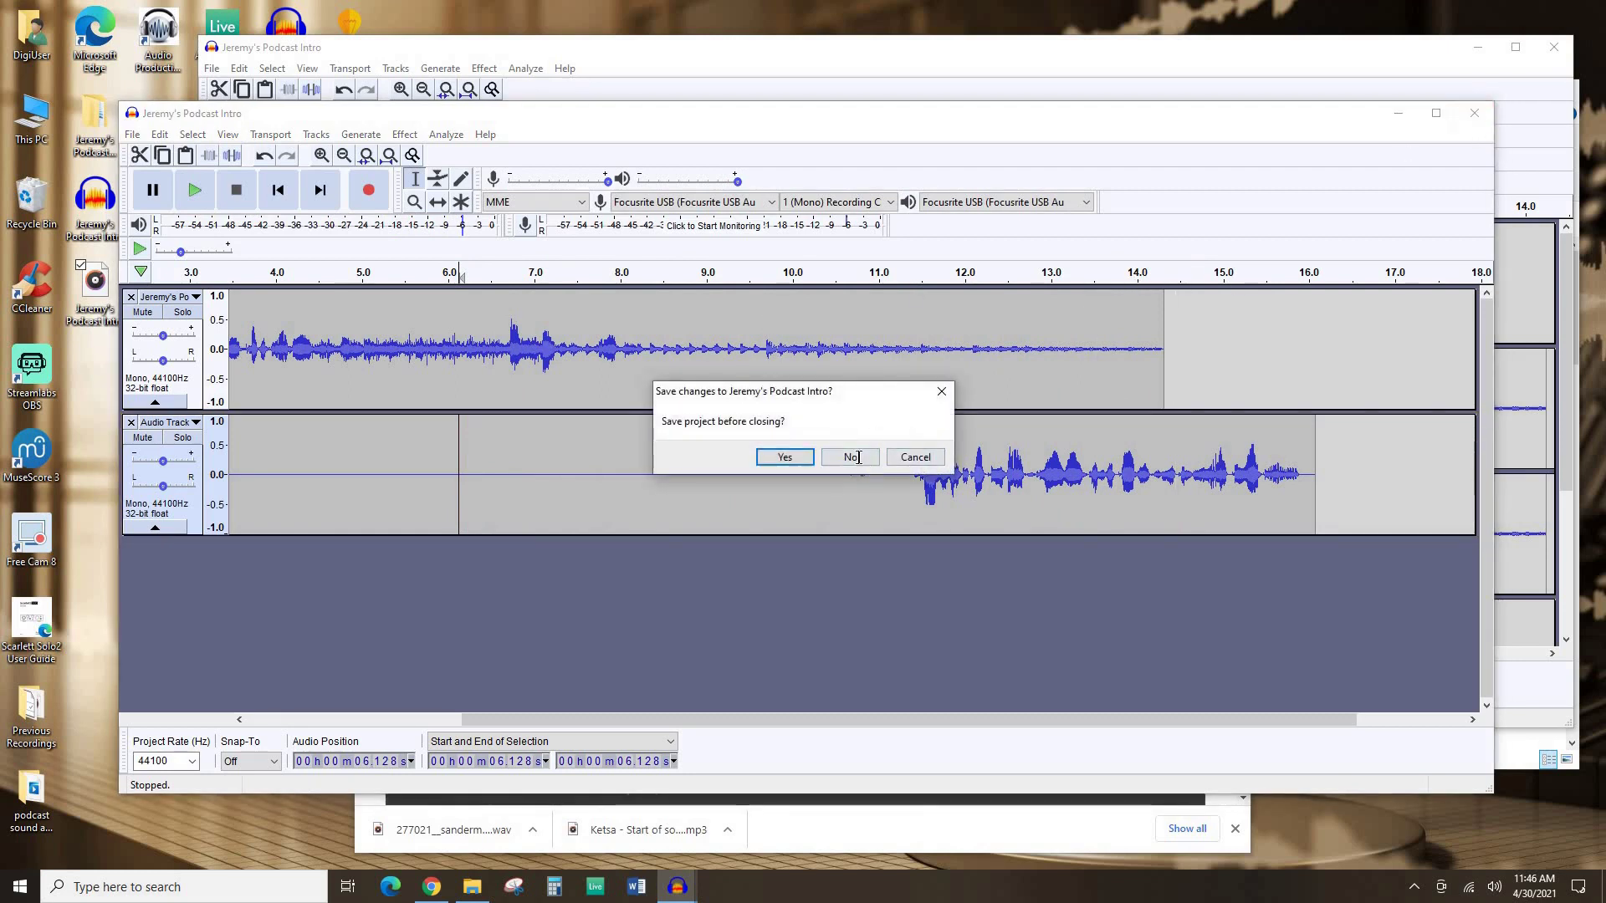
click(858, 457)
Step: Bring Chrome forward on the Free Music Archive tab and highlight its NonCommercial-NoDerivatives 4.0 licence paragraph
click(1063, 847)
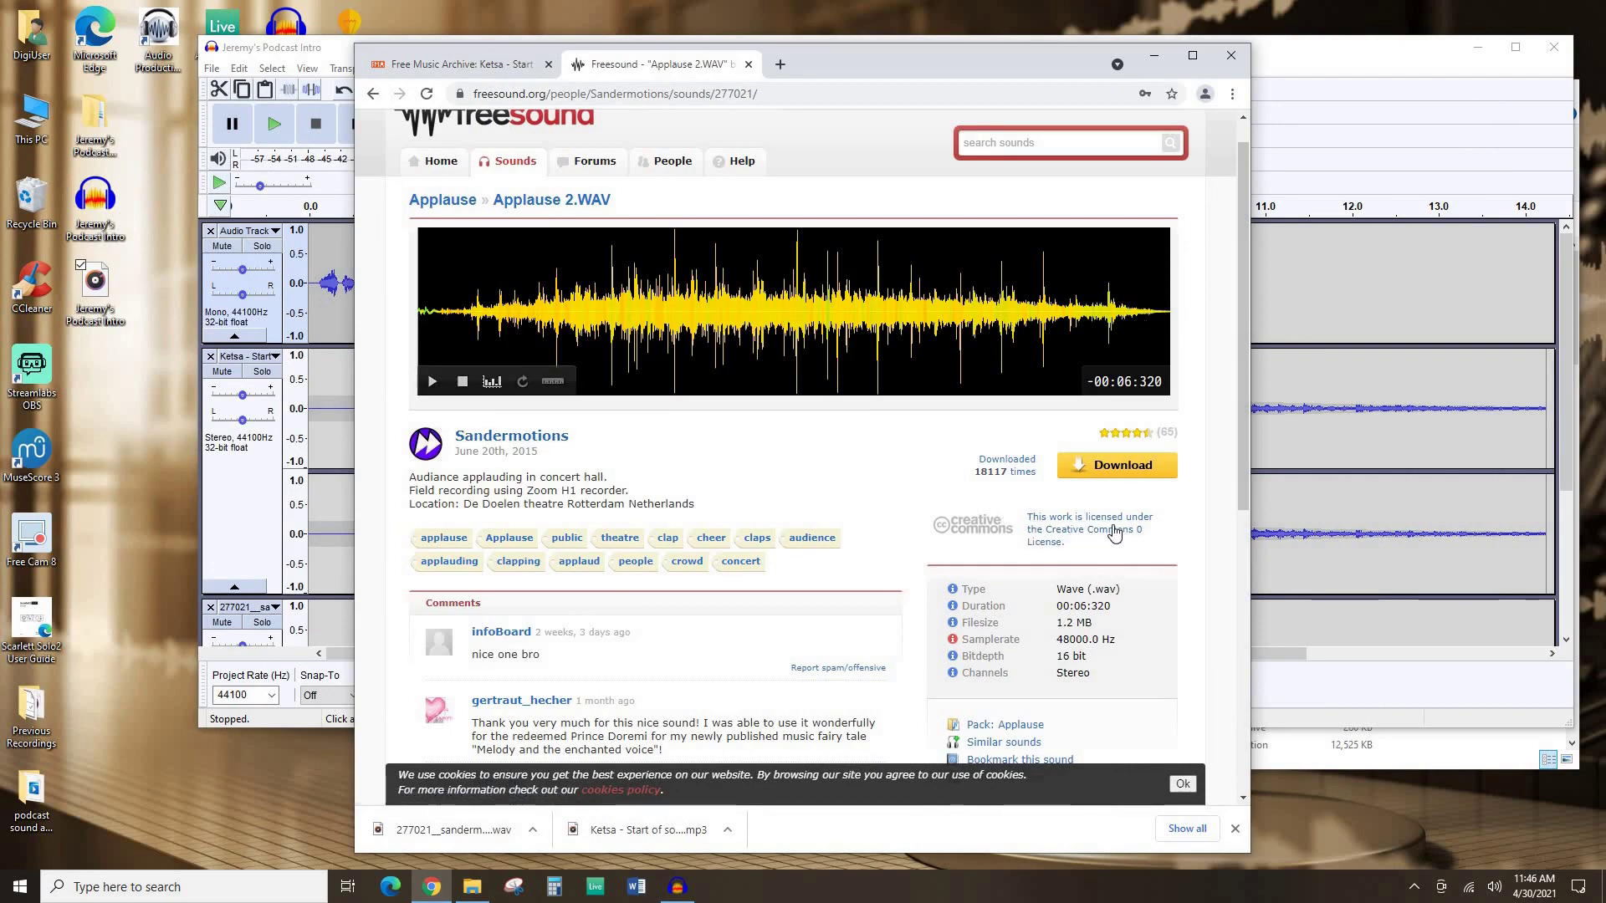
click(483, 68)
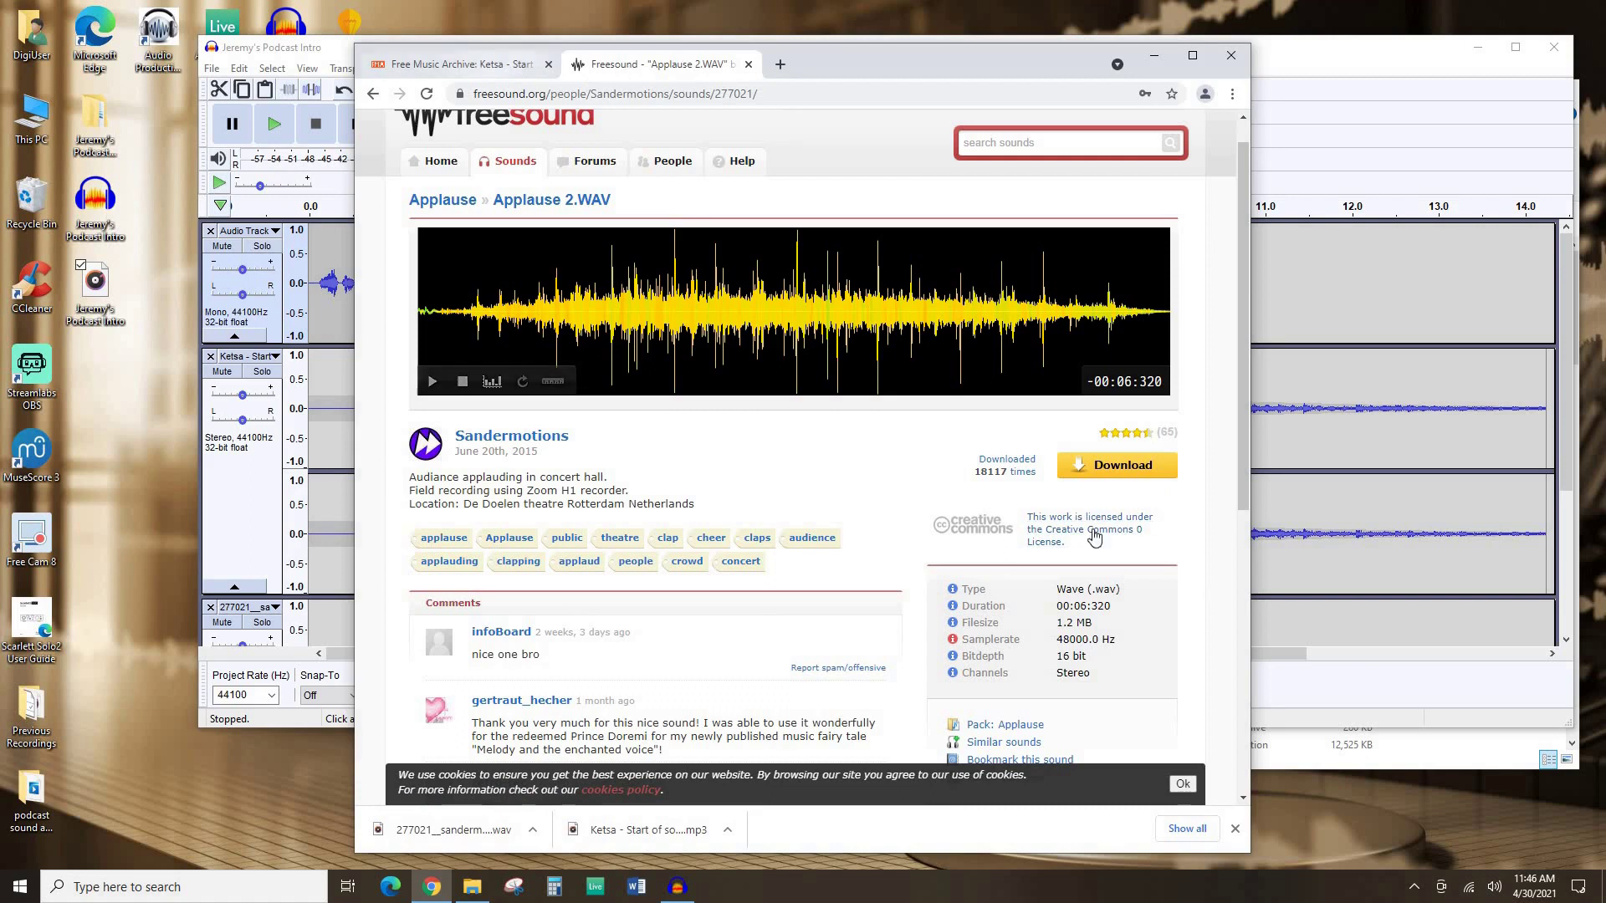
drag(1054, 500, 1156, 550)
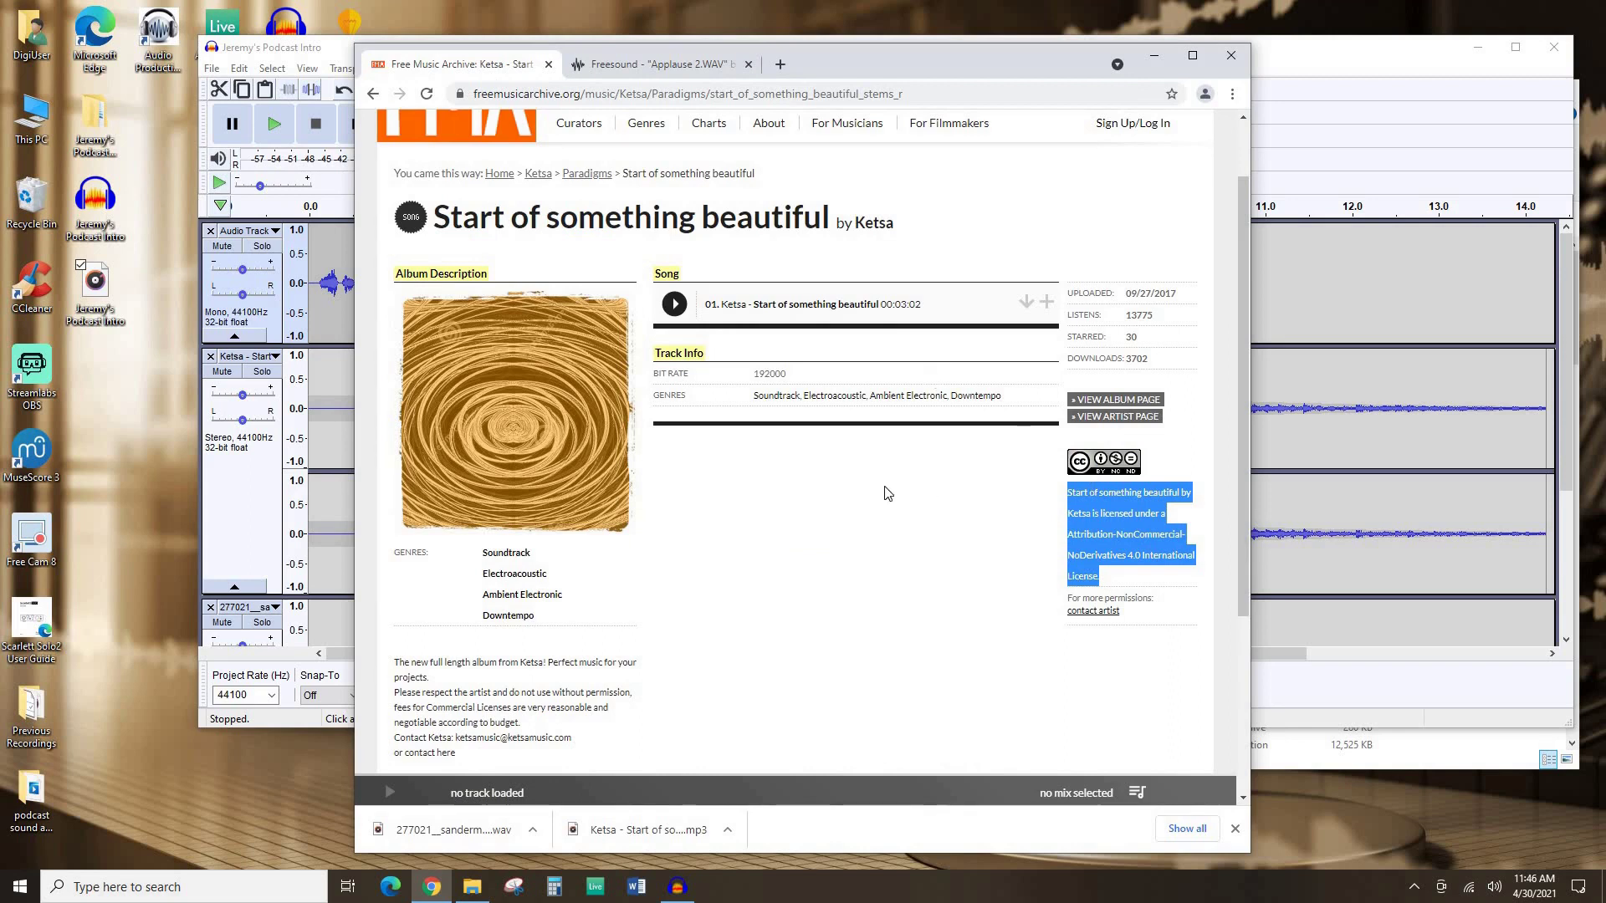
click(1145, 581)
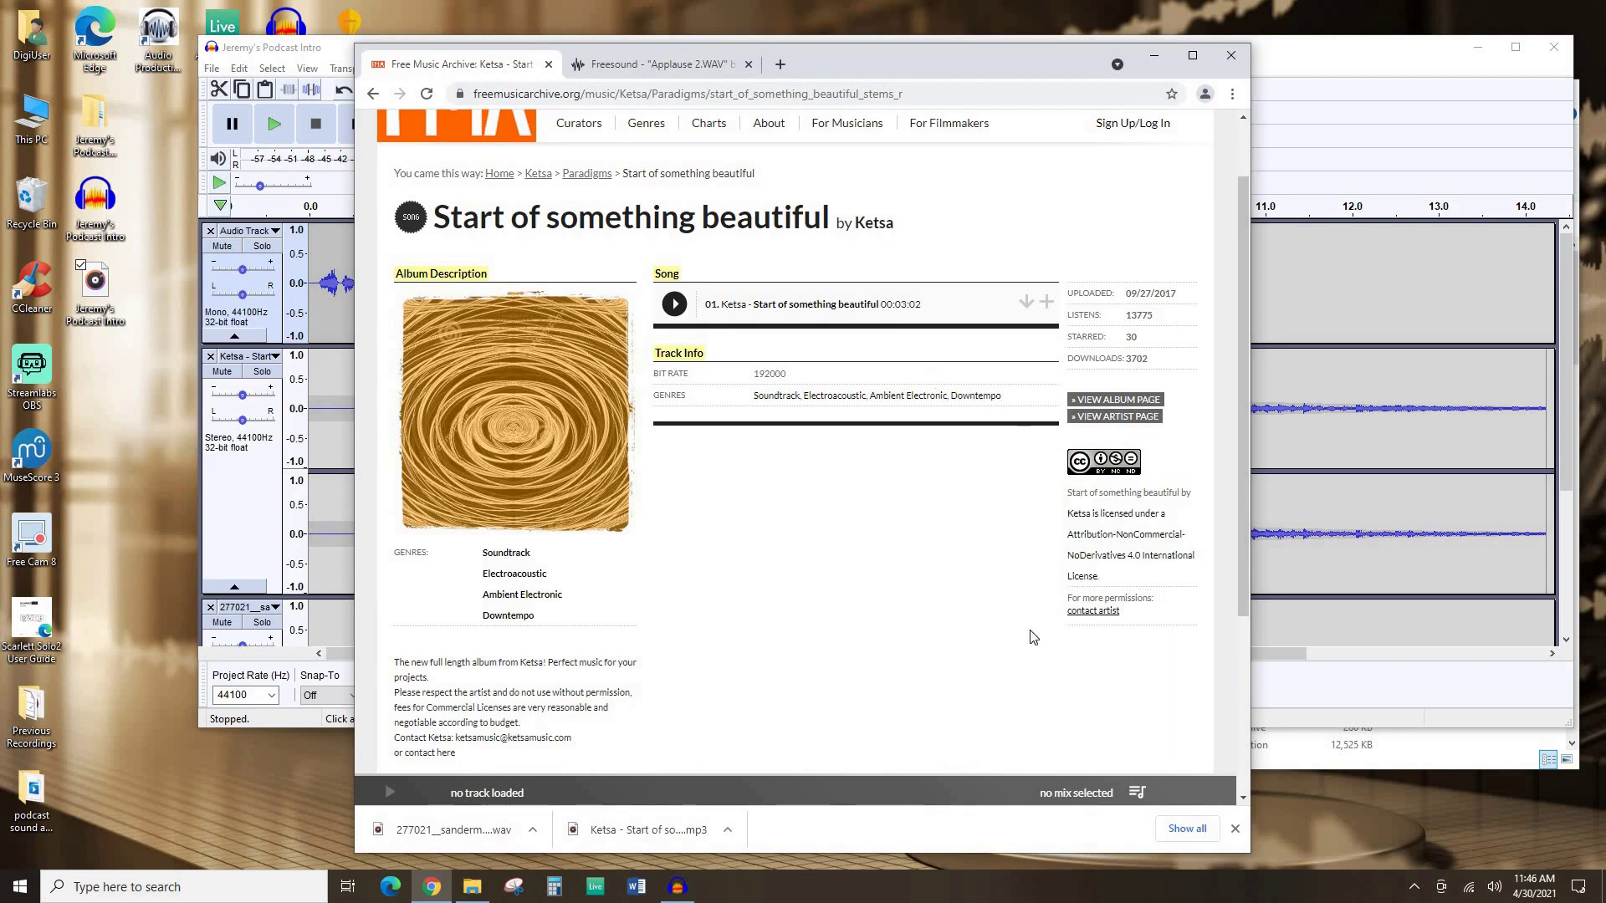